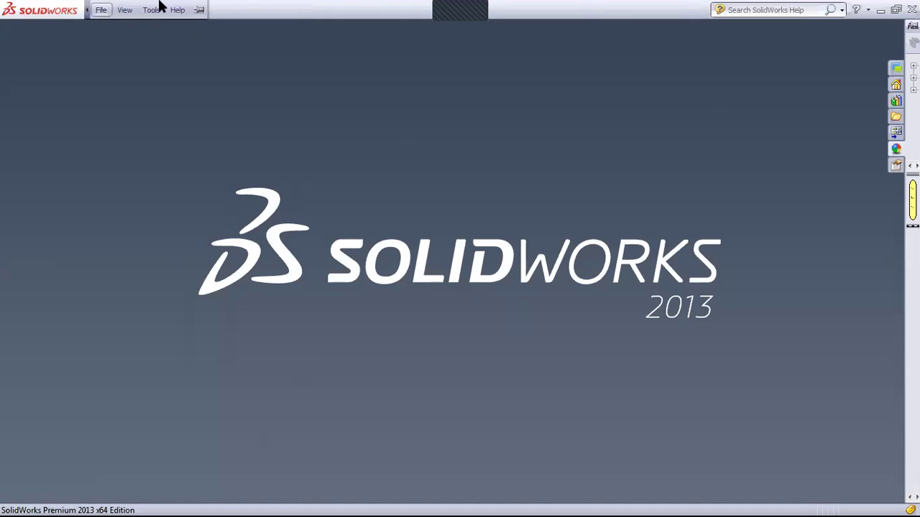
# Step: Create a new Assembly document from the File menu, giving Assem1
pyautogui.click(154, 9)
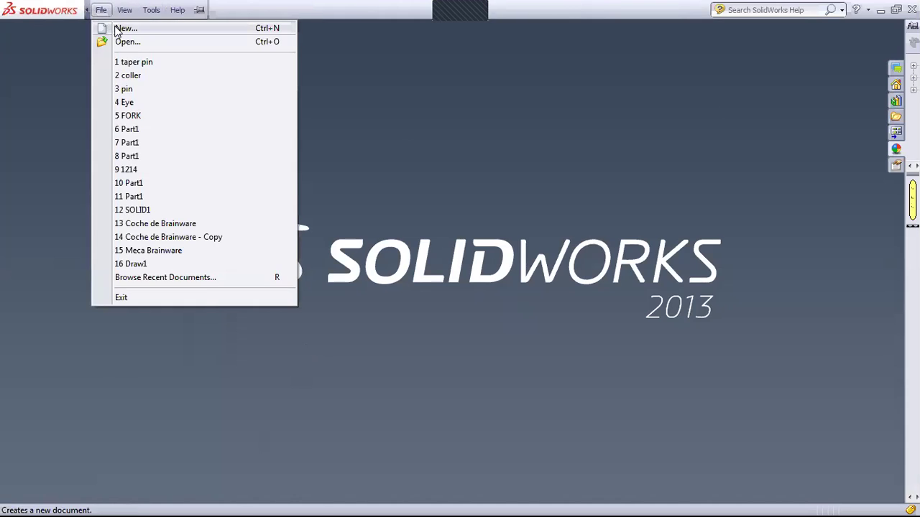
pyautogui.click(115, 28)
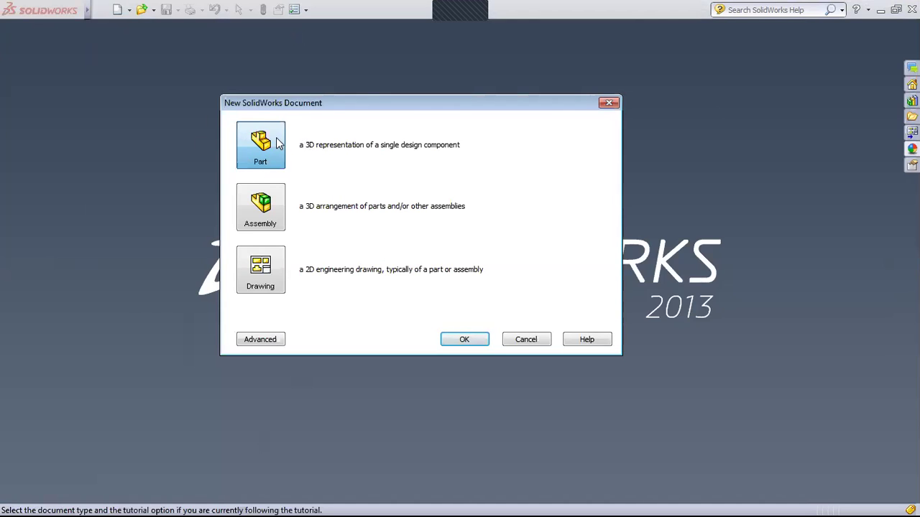
pyautogui.click(259, 205)
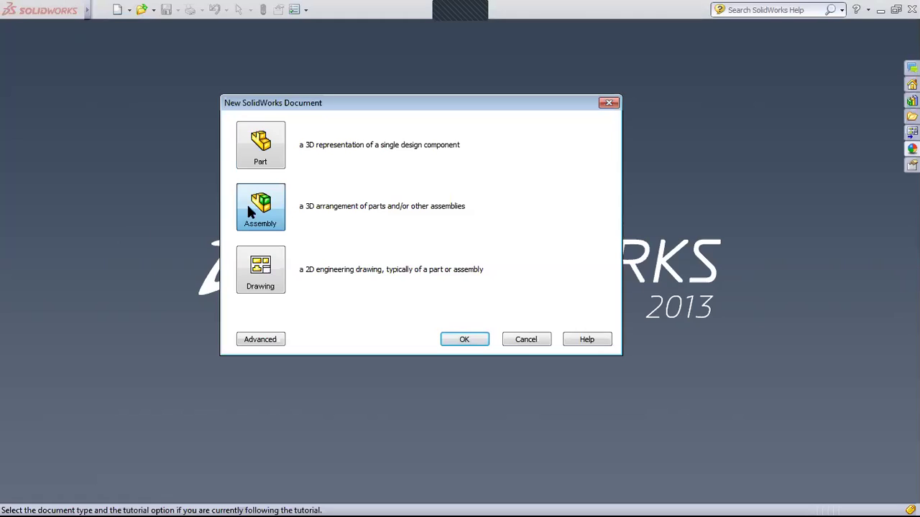
pyautogui.click(473, 341)
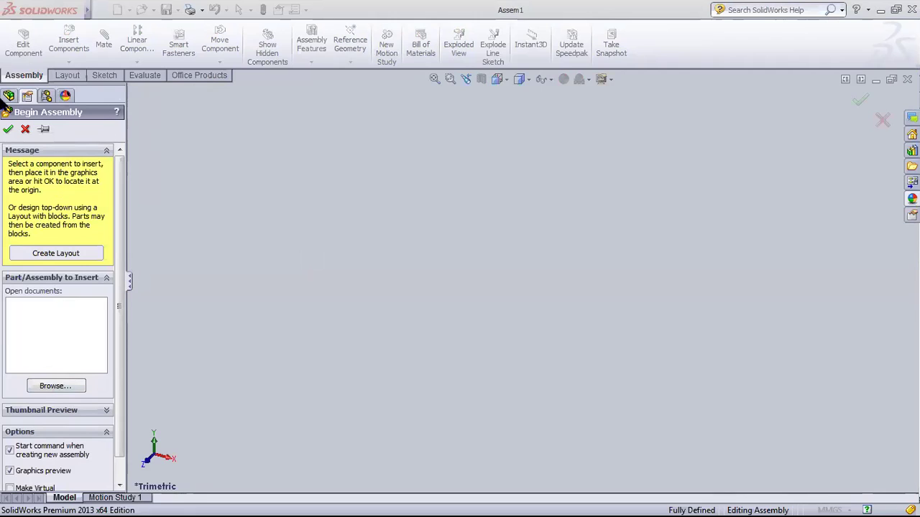
# Step: Insert the Eye part from the 29.05.2020 folder as the fixed first component Eye<1>
pyautogui.click(43, 388)
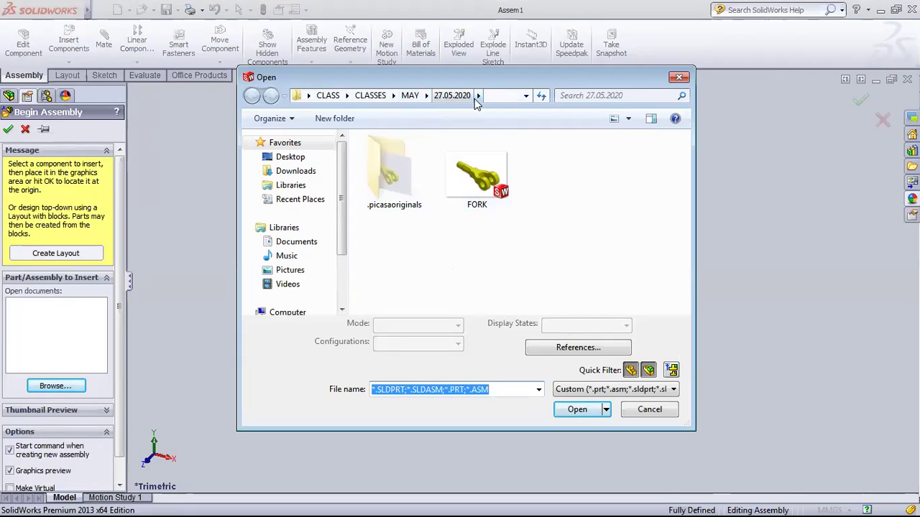
pyautogui.click(477, 96)
pyautogui.click(427, 96)
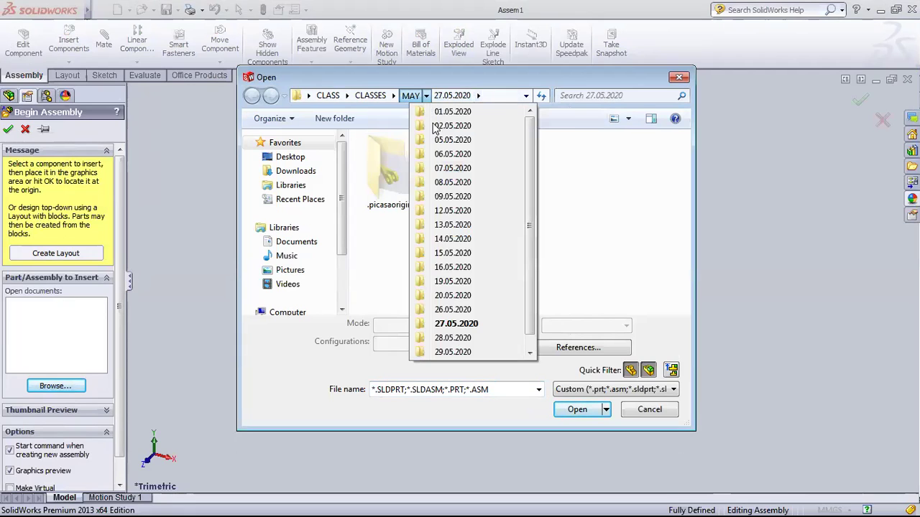
pyautogui.click(452, 352)
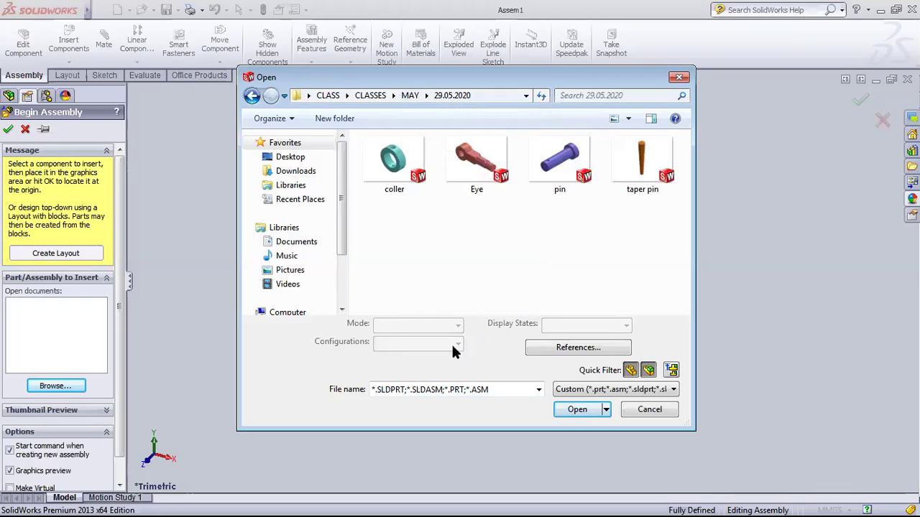
pyautogui.click(468, 170)
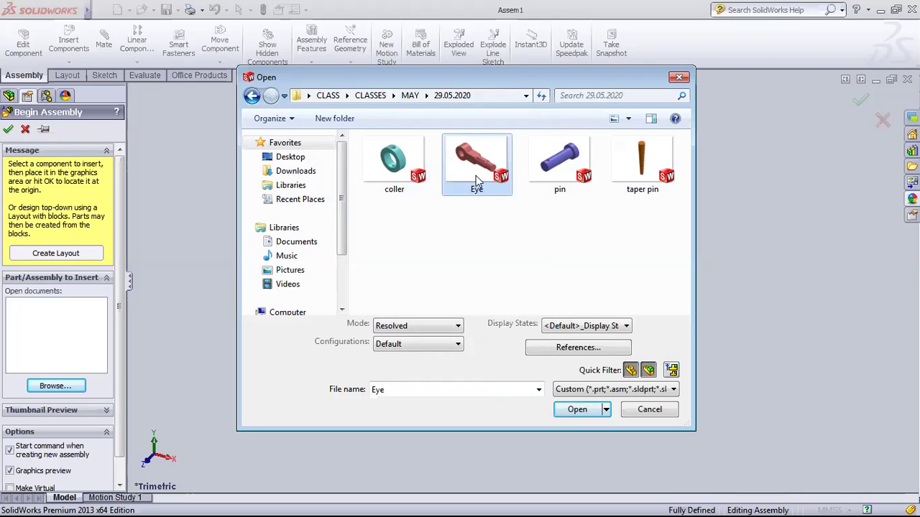
pyautogui.click(573, 411)
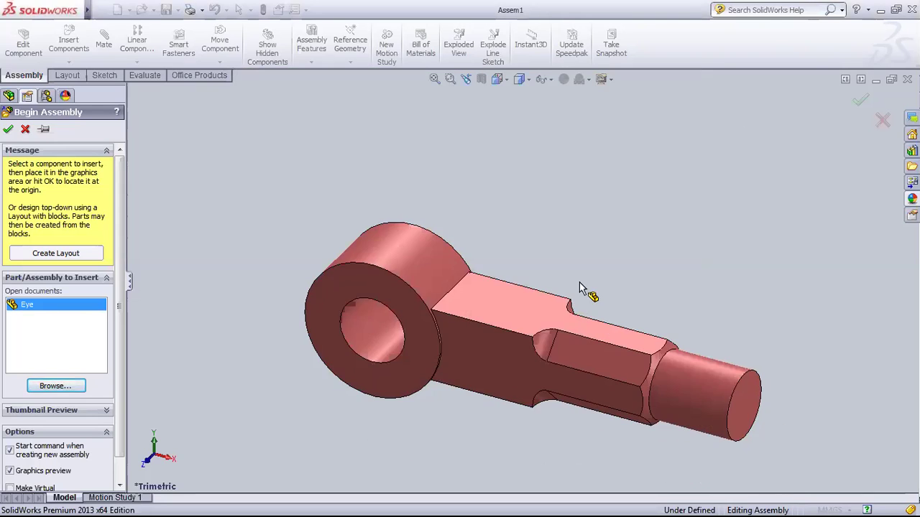
pyautogui.click(589, 292)
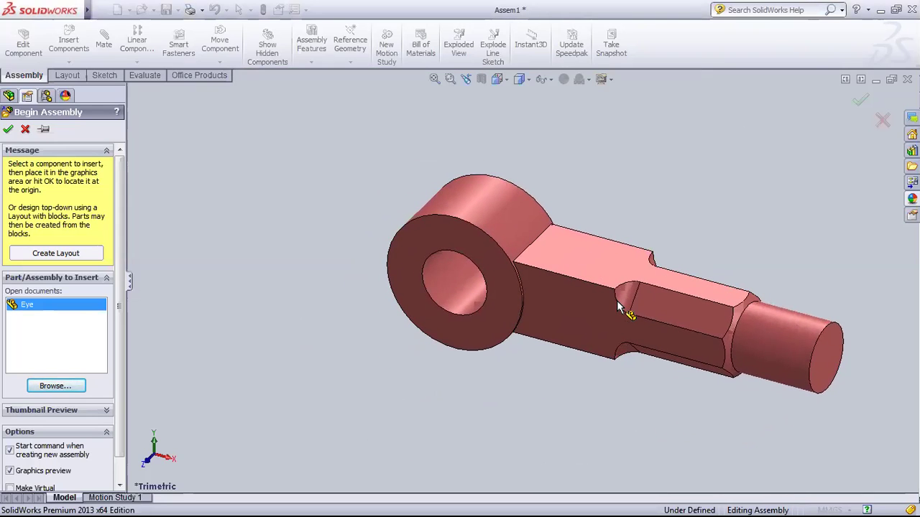
pyautogui.click(617, 301)
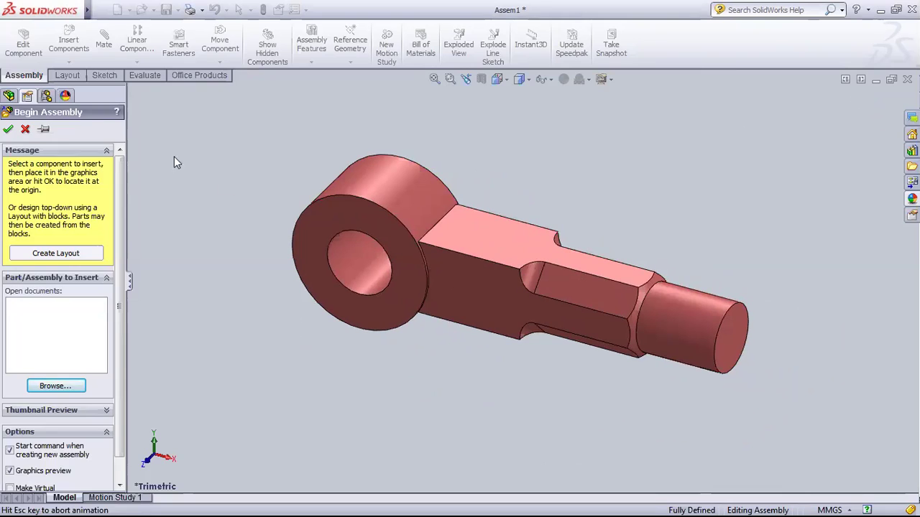
pyautogui.scroll(-2, 662, 276)
pyautogui.scroll(3, 664, 276)
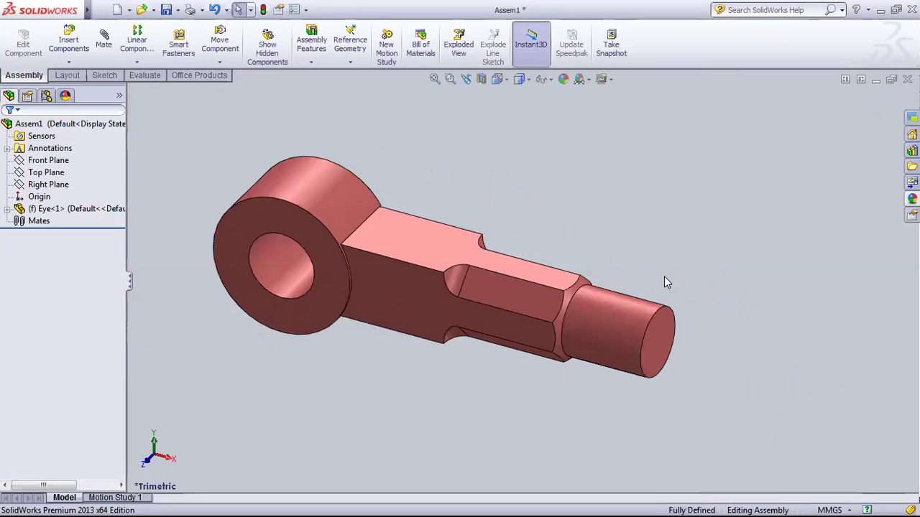
pyautogui.scroll(2, 437, 238)
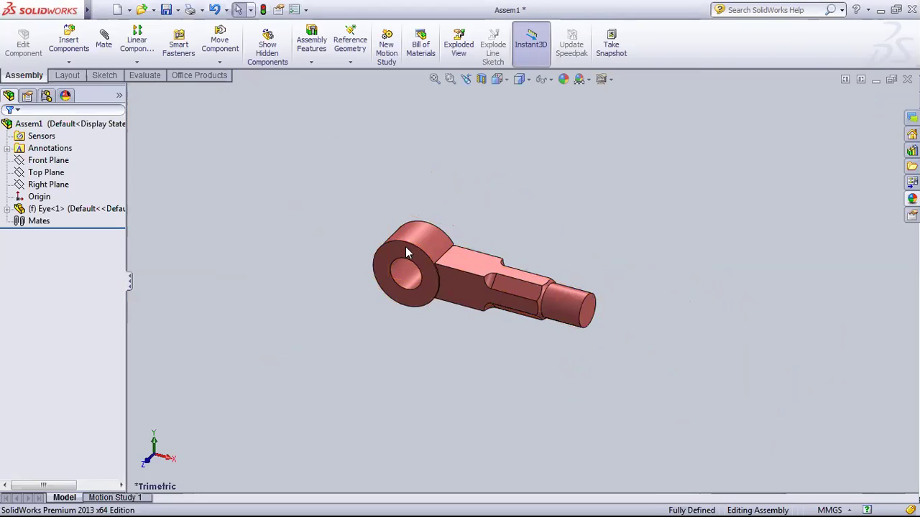
# Step: Insert the FORK part from the 27.05.2020 folder and place it above the Eye
pyautogui.click(69, 63)
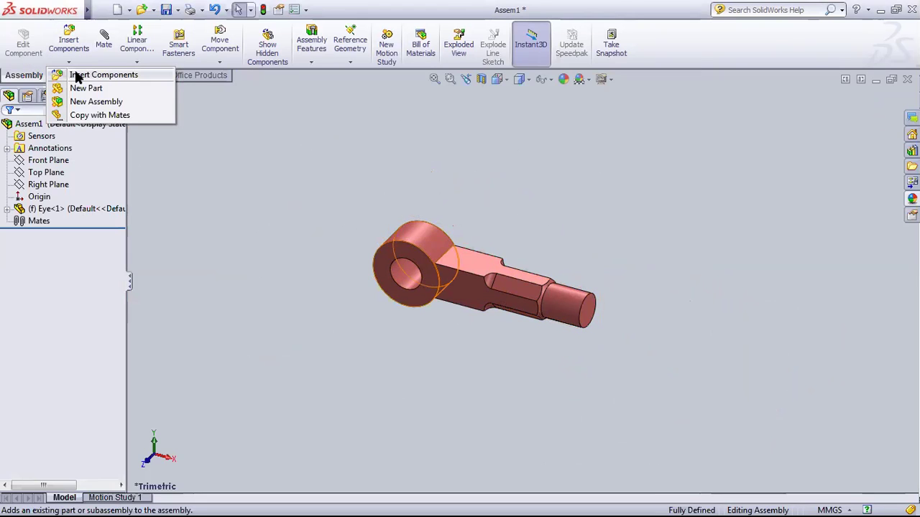
pyautogui.click(77, 77)
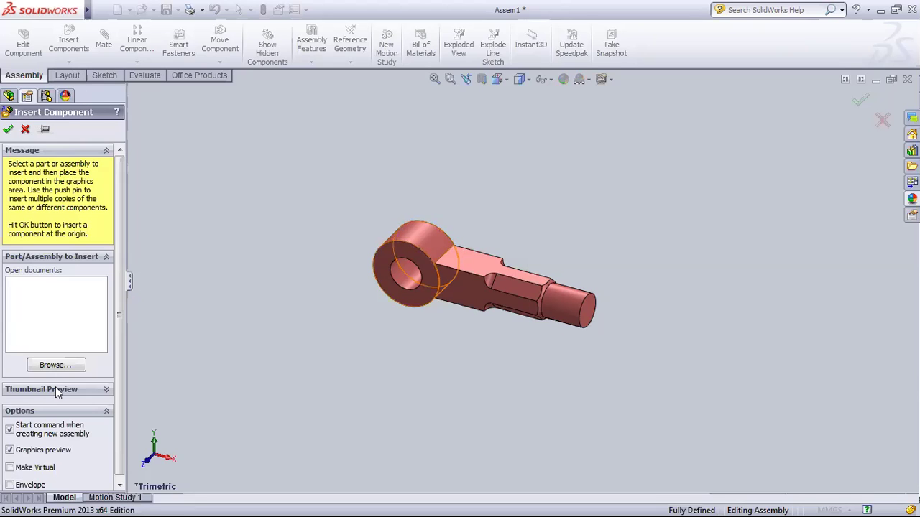
pyautogui.click(56, 366)
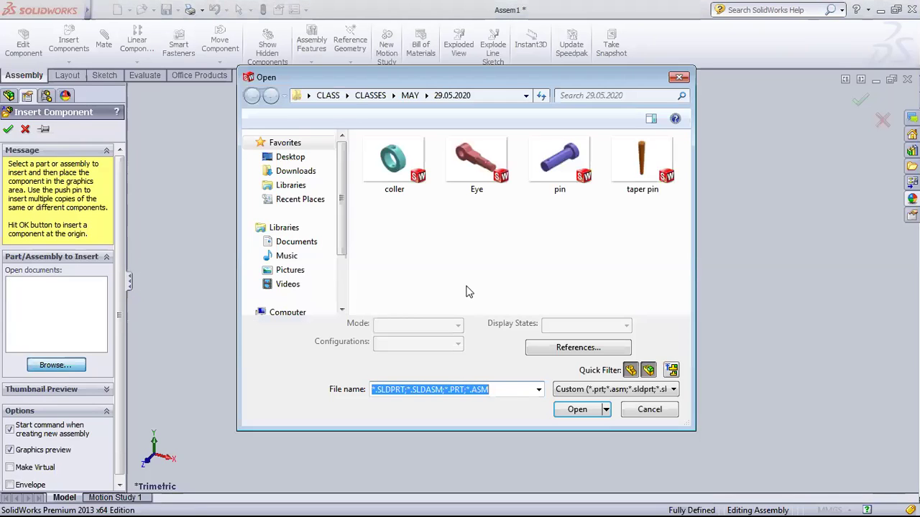
pyautogui.click(526, 99)
pyautogui.click(526, 99)
pyautogui.click(482, 259)
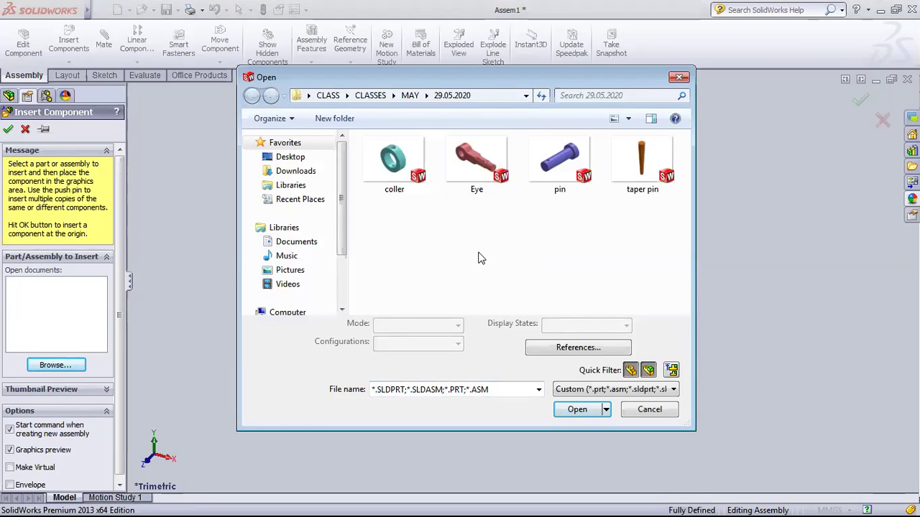
pyautogui.click(426, 96)
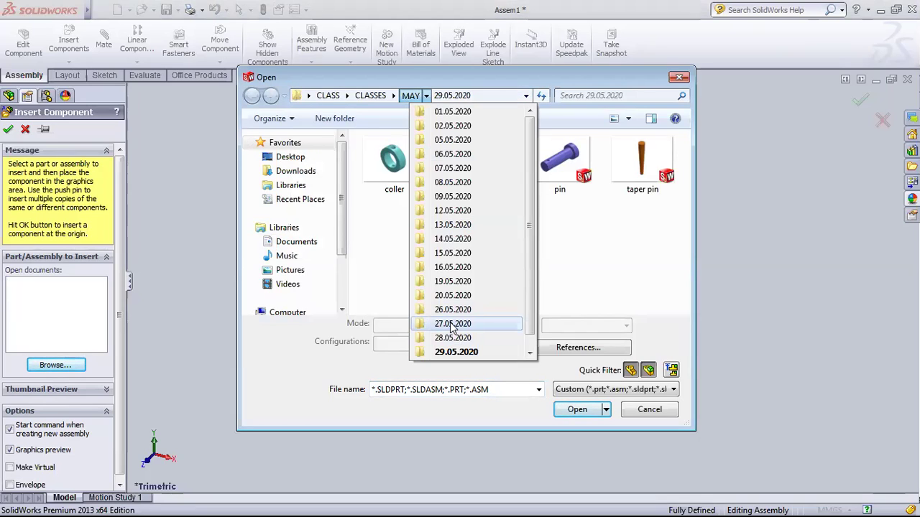
pyautogui.click(451, 325)
pyautogui.click(472, 186)
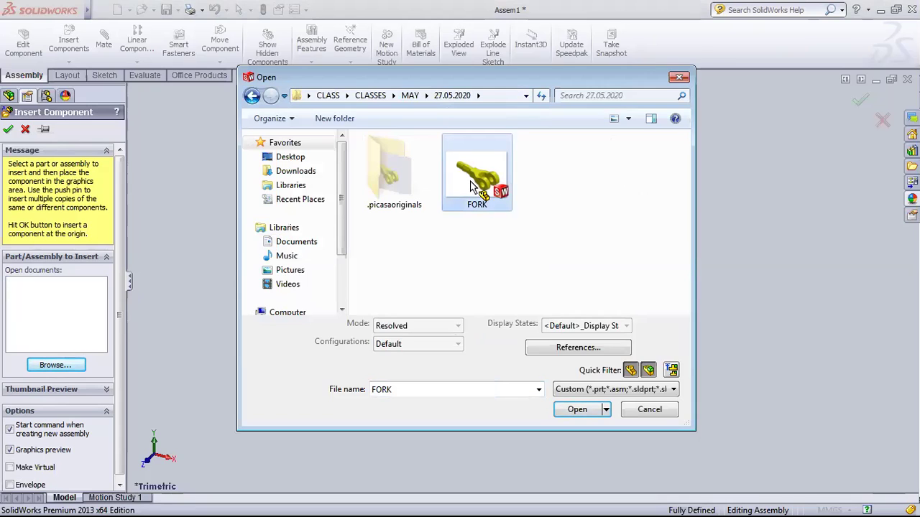
pyautogui.doubleClick(472, 185)
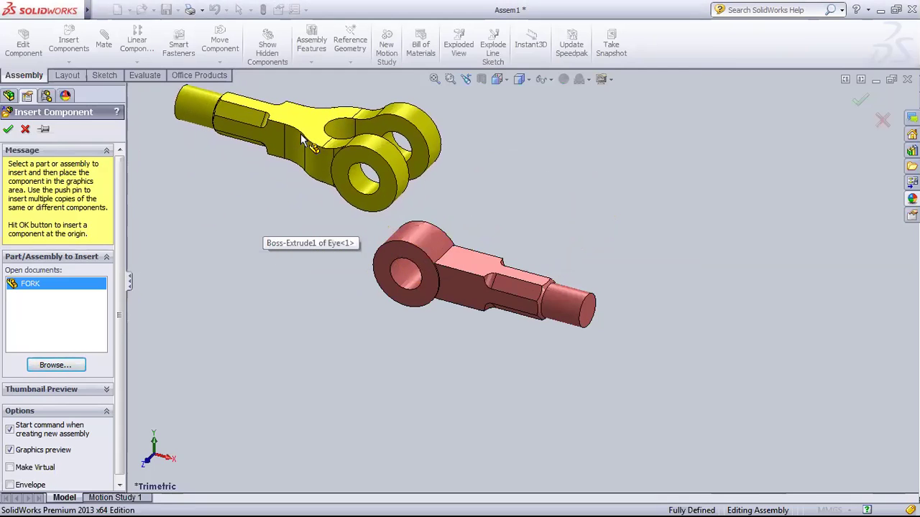
pyautogui.click(300, 132)
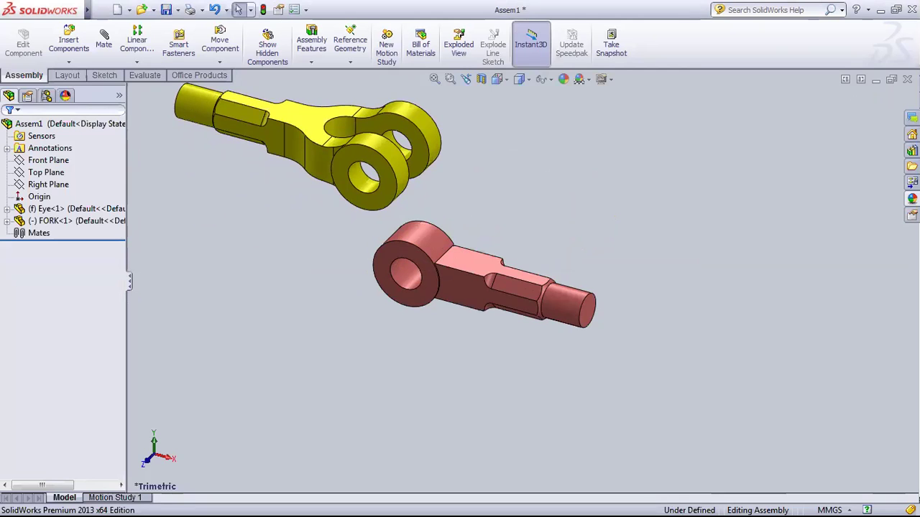
# Step: Orbit the view until the Eye and FORK are seen from slightly above
pyautogui.moveTo(532, 241)
pyautogui.mouseDown(button='middle')
pyautogui.moveTo(560, 239)
pyautogui.moveTo(506, 249)
pyautogui.moveTo(517, 219)
pyautogui.moveTo(499, 242)
pyautogui.moveTo(554, 148)
pyautogui.moveTo(542, 238)
pyautogui.moveTo(496, 230)
pyautogui.mouseUp(button='middle')
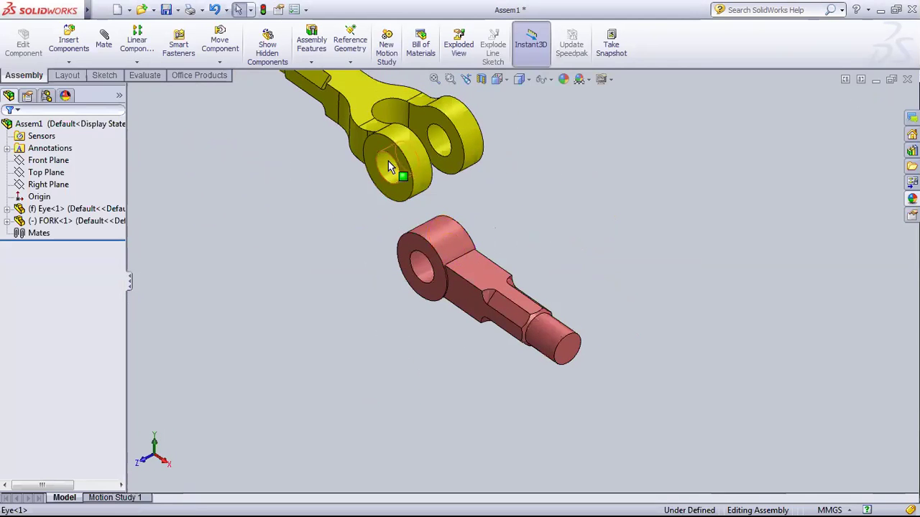
pyautogui.moveTo(565, 225)
pyautogui.mouseDown(button='middle')
pyautogui.moveTo(550, 233)
pyautogui.moveTo(560, 247)
pyautogui.moveTo(503, 267)
pyautogui.moveTo(493, 213)
pyautogui.mouseUp(button='middle')
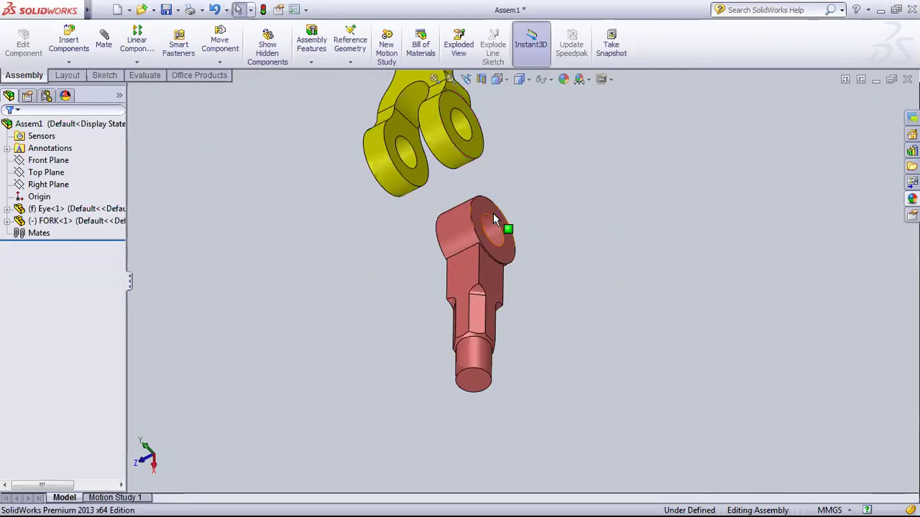
pyautogui.moveTo(402, 209)
pyautogui.mouseDown(button='middle')
pyautogui.moveTo(468, 193)
pyautogui.moveTo(447, 152)
pyautogui.mouseUp(button='middle')
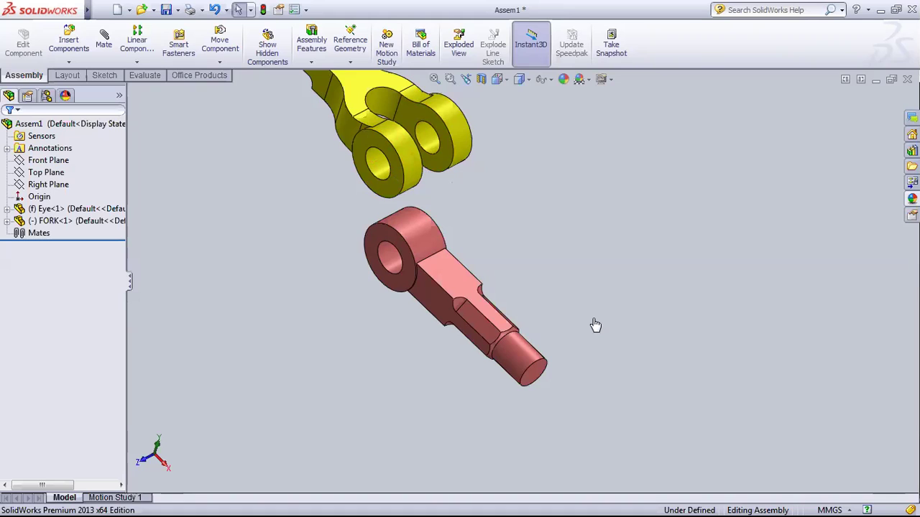
pyautogui.moveTo(596, 324)
pyautogui.mouseDown(button='middle')
pyautogui.moveTo(523, 172)
pyautogui.moveTo(374, 179)
pyautogui.mouseUp(button='middle')
pyautogui.moveTo(234, 326)
pyautogui.mouseDown(button='middle')
pyautogui.moveTo(308, 259)
pyautogui.moveTo(311, 218)
pyautogui.mouseUp(button='middle')
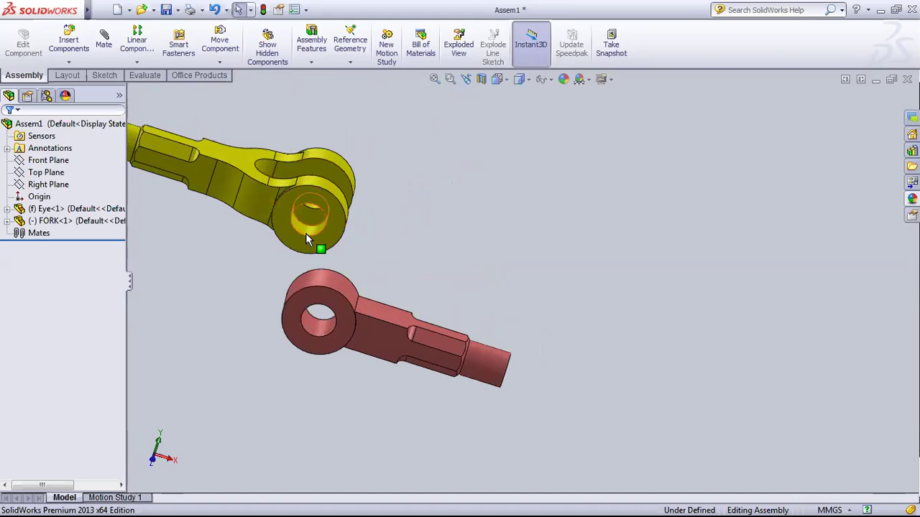
pyautogui.moveTo(494, 260)
pyautogui.mouseDown(button='middle')
pyautogui.moveTo(423, 329)
pyautogui.moveTo(402, 316)
pyautogui.mouseUp(button='middle')
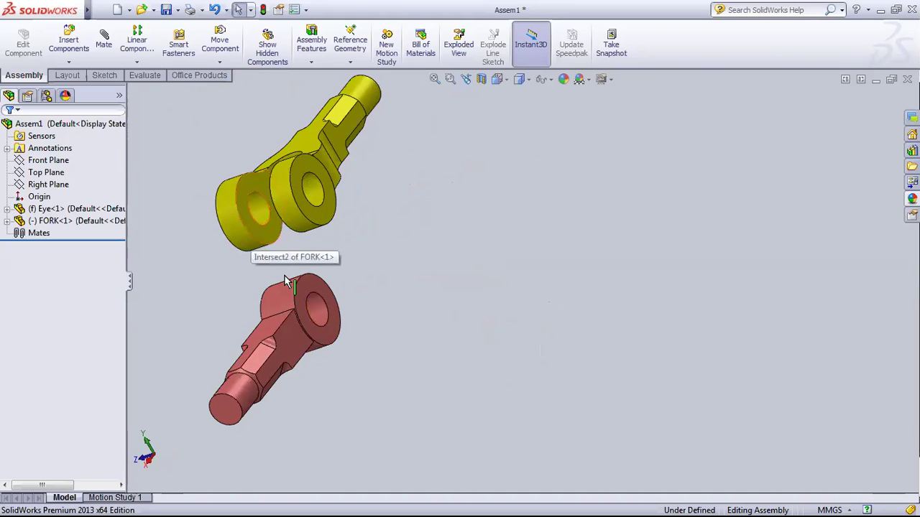
pyautogui.moveTo(251, 275); pyautogui.dragTo(308, 260, button='middle')
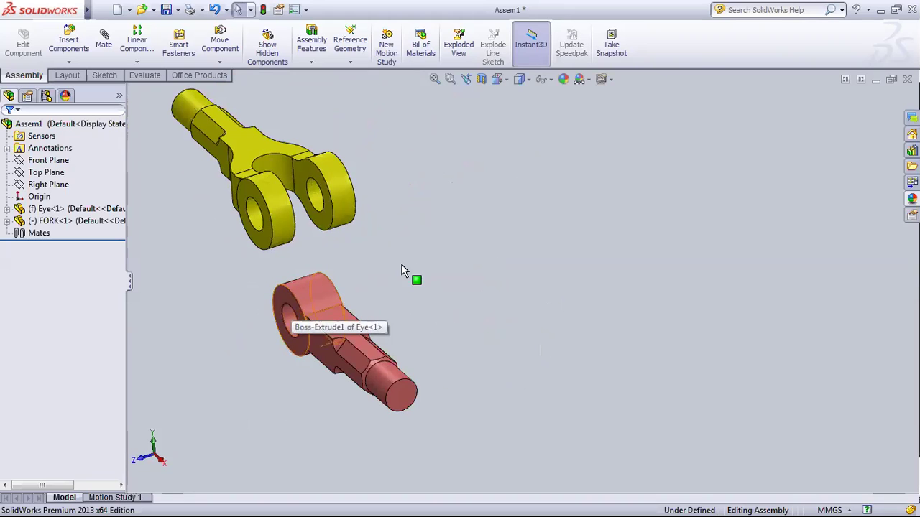
pyautogui.moveTo(458, 279)
pyautogui.mouseDown(button='middle')
pyautogui.moveTo(479, 246)
pyautogui.moveTo(346, 102)
pyautogui.moveTo(514, 122)
pyautogui.moveTo(499, 353)
pyautogui.moveTo(398, 240)
pyautogui.moveTo(497, 203)
pyautogui.moveTo(645, 285)
pyautogui.moveTo(532, 113)
pyautogui.moveTo(412, 499)
pyautogui.moveTo(353, 259)
pyautogui.mouseUp(button='middle')
pyautogui.moveTo(292, 367)
pyautogui.mouseDown(button='middle')
pyautogui.moveTo(424, 458)
pyautogui.moveTo(364, 388)
pyautogui.moveTo(402, 472)
pyautogui.mouseUp(button='middle')
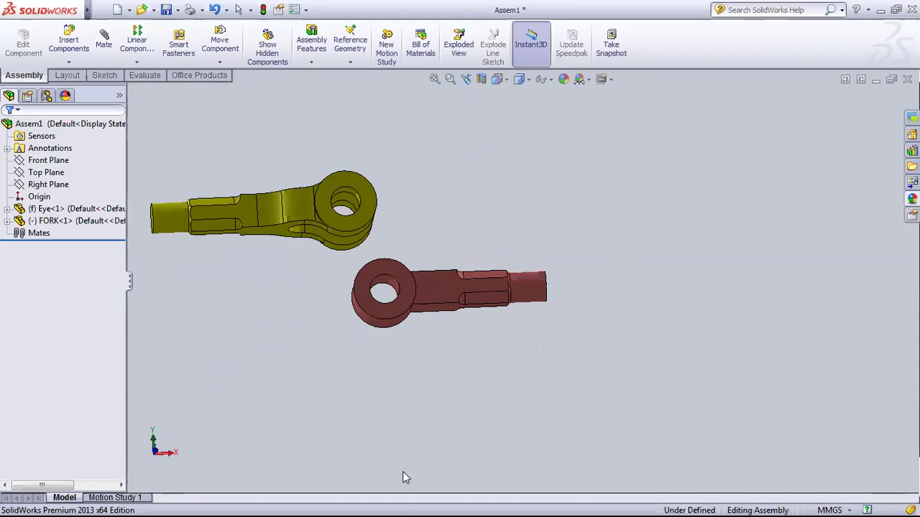
pyautogui.moveTo(483, 341); pyautogui.dragTo(483, 341, button='middle')
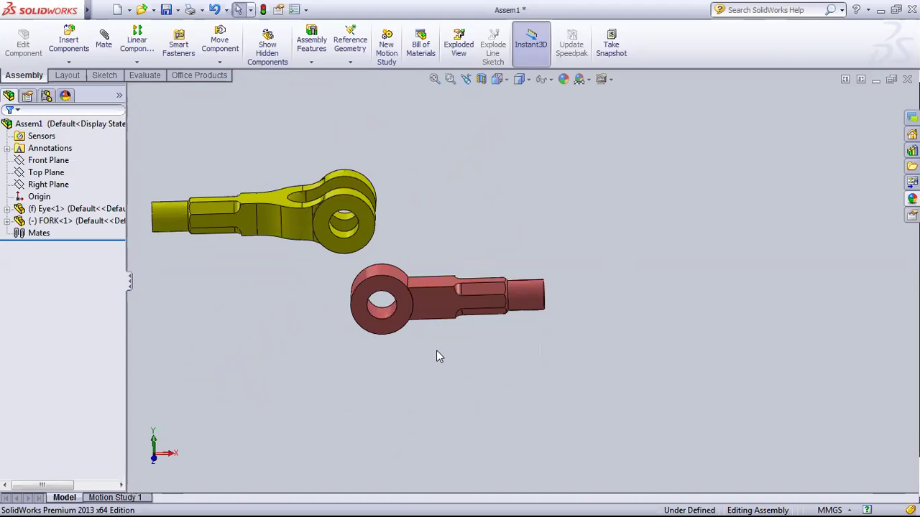
pyautogui.moveTo(436, 355); pyautogui.dragTo(424, 390, button='middle')
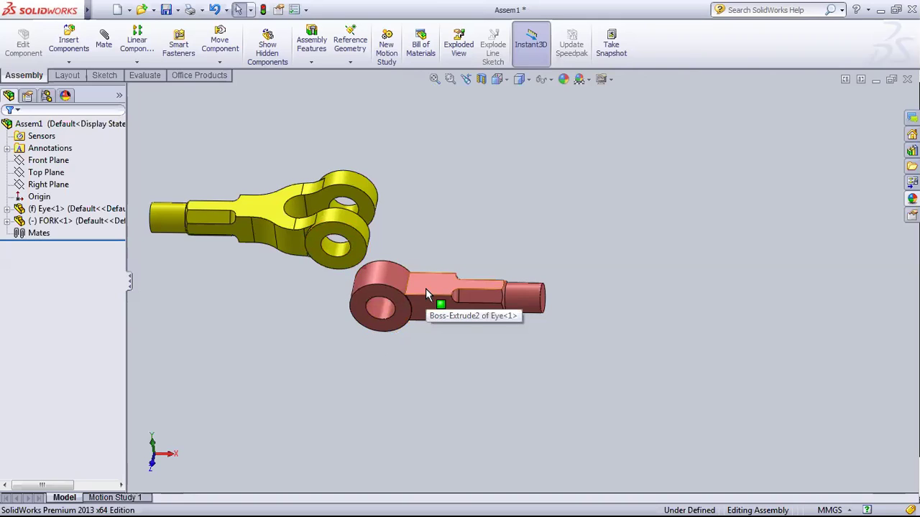
# Step: Reorient the view from the Front view and select the inner face of the Eye's hole
pyautogui.moveTo(425, 289); pyautogui.dragTo(427, 283, button='right')
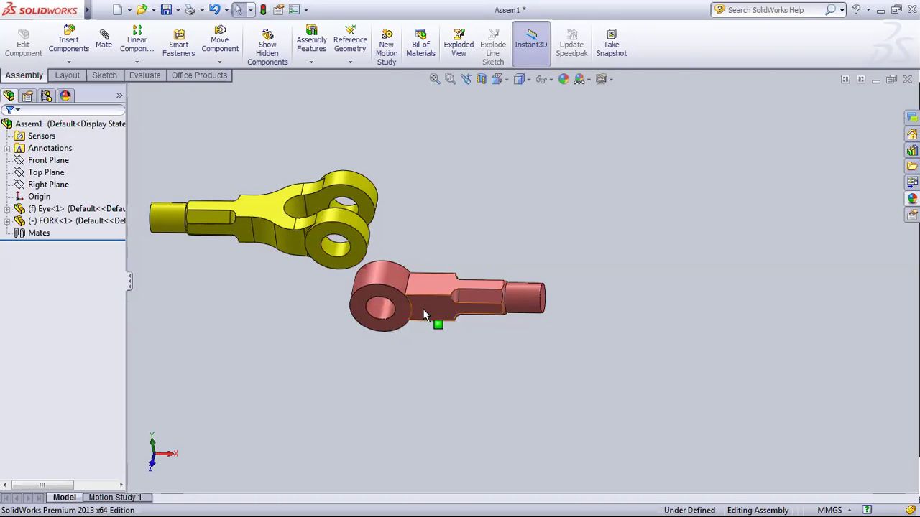
pyautogui.moveTo(427, 283)
pyautogui.mouseDown(button='middle')
pyautogui.moveTo(431, 257)
pyautogui.moveTo(432, 282)
pyautogui.mouseUp(button='middle')
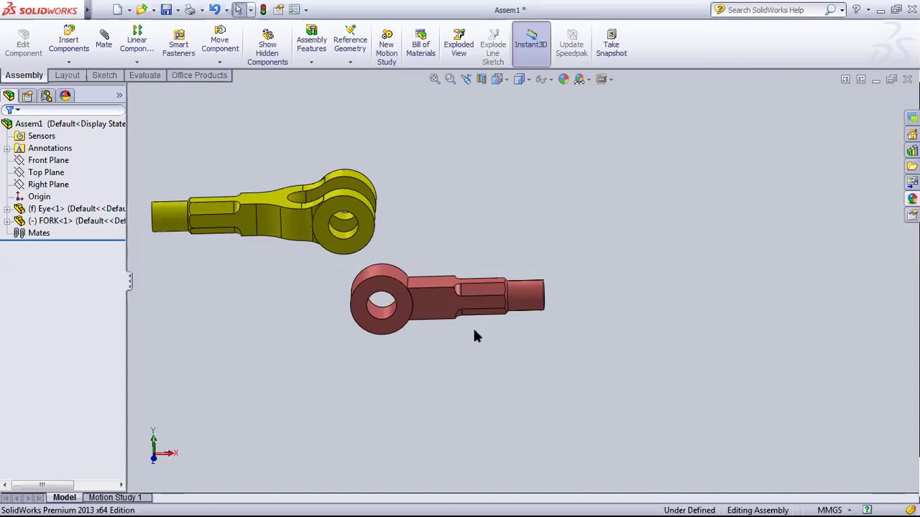
pyautogui.moveTo(460, 354); pyautogui.dragTo(419, 337, button='middle')
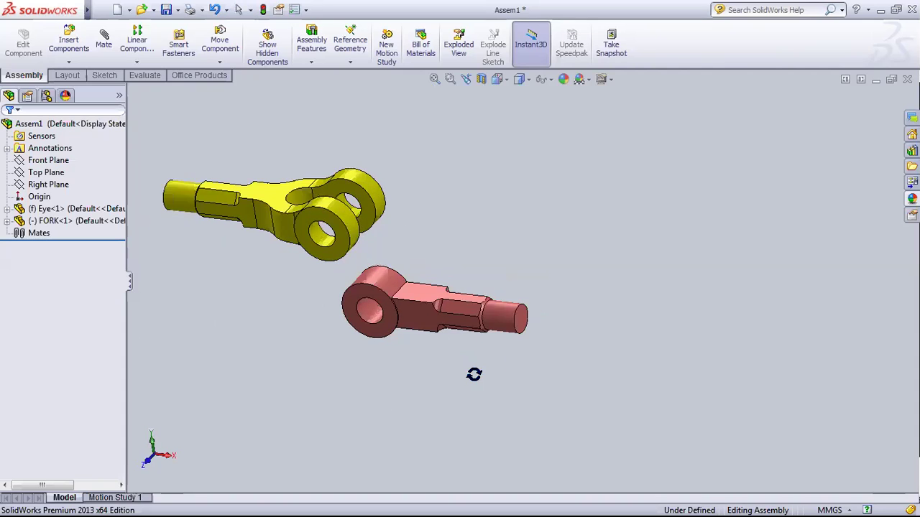
pyautogui.moveTo(428, 392)
pyautogui.mouseDown(button='middle')
pyautogui.moveTo(410, 359)
pyautogui.moveTo(454, 349)
pyautogui.moveTo(404, 189)
pyautogui.moveTo(402, 209)
pyautogui.mouseUp(button='middle')
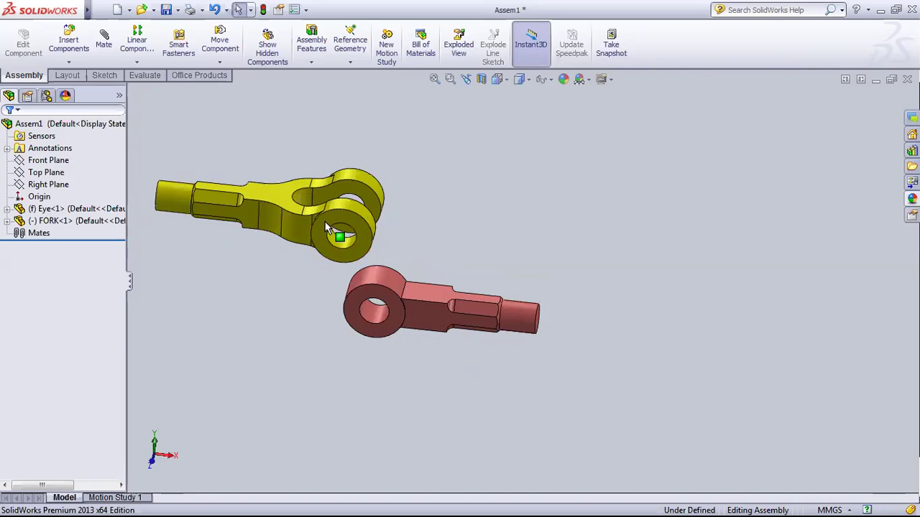
pyautogui.moveTo(470, 213)
pyautogui.mouseDown(button='middle')
pyautogui.moveTo(462, 211)
pyautogui.moveTo(479, 158)
pyautogui.moveTo(372, 254)
pyautogui.moveTo(488, 233)
pyautogui.moveTo(457, 386)
pyautogui.moveTo(479, 166)
pyautogui.moveTo(600, 168)
pyautogui.moveTo(631, 180)
pyautogui.moveTo(620, 225)
pyautogui.moveTo(384, 279)
pyautogui.mouseUp(button='middle')
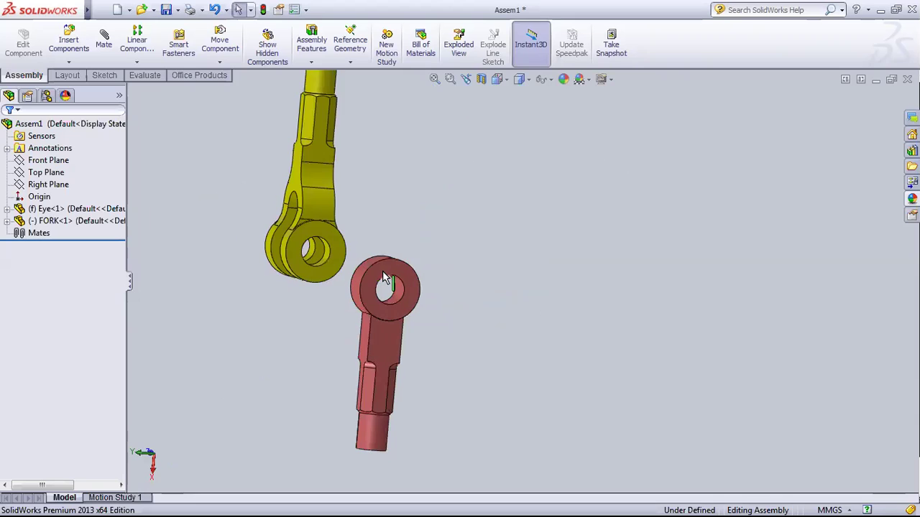
pyautogui.moveTo(286, 335)
pyautogui.mouseDown(button='middle')
pyautogui.moveTo(475, 222)
pyautogui.moveTo(554, 119)
pyautogui.moveTo(493, 370)
pyautogui.mouseUp(button='middle')
pyautogui.hotkey('ctrl', '1')
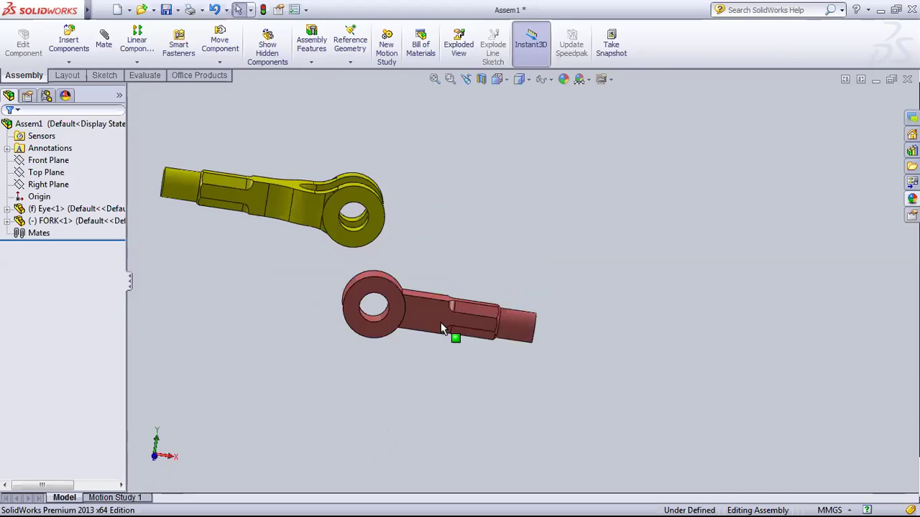
pyautogui.moveTo(468, 202); pyautogui.dragTo(450, 232, button='middle')
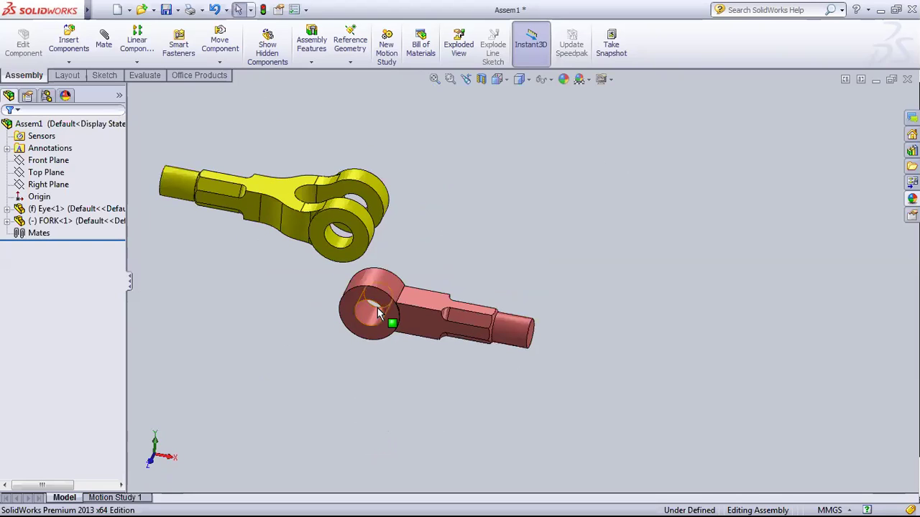
pyautogui.moveTo(493, 232); pyautogui.dragTo(481, 244, button='middle')
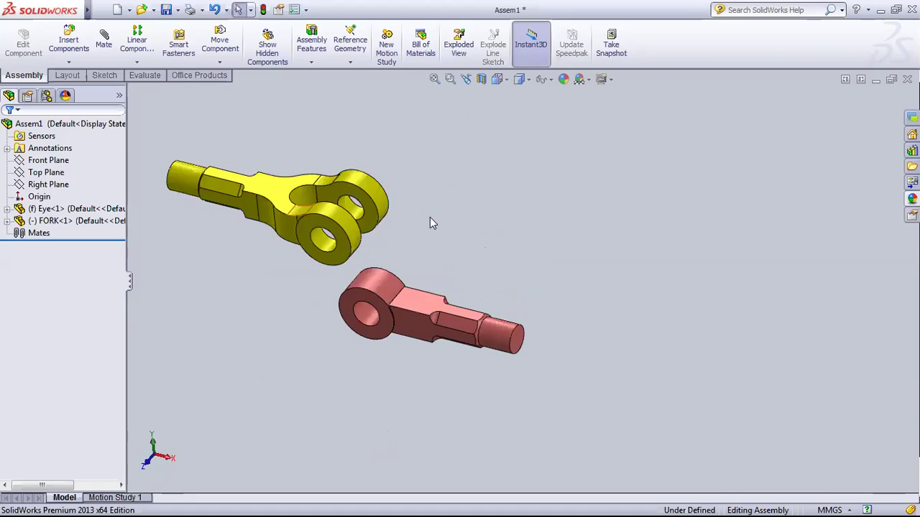
pyautogui.moveTo(462, 172); pyautogui.dragTo(455, 209, button='middle')
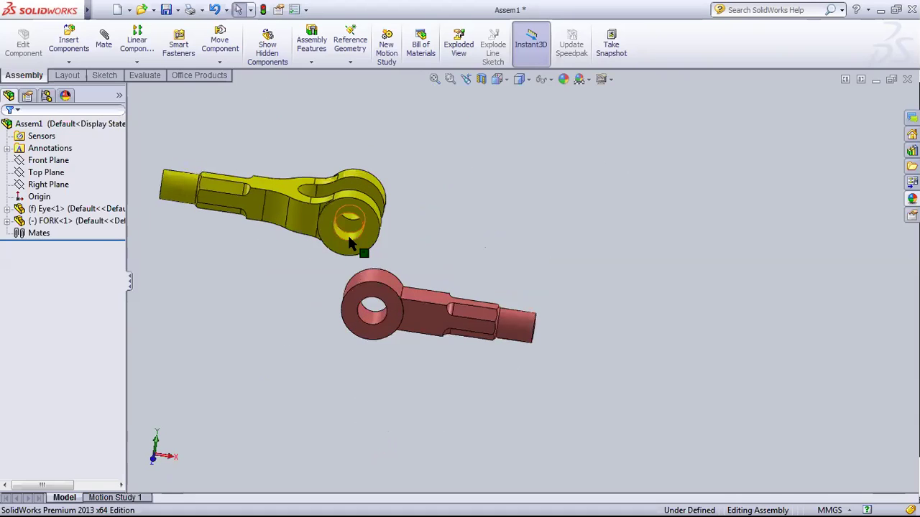
pyautogui.click(369, 316)
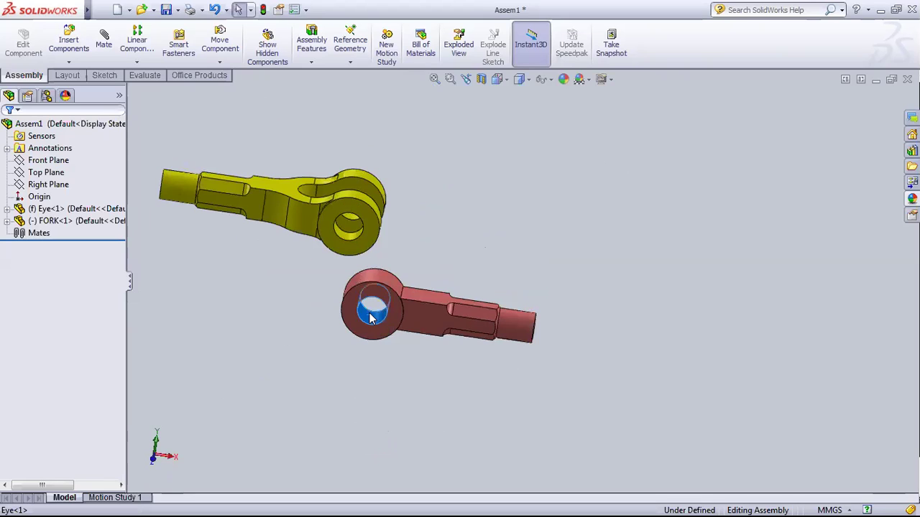
# Step: Mate the fork's hole face concentric with the Eye's hole
pyautogui.click(103, 40)
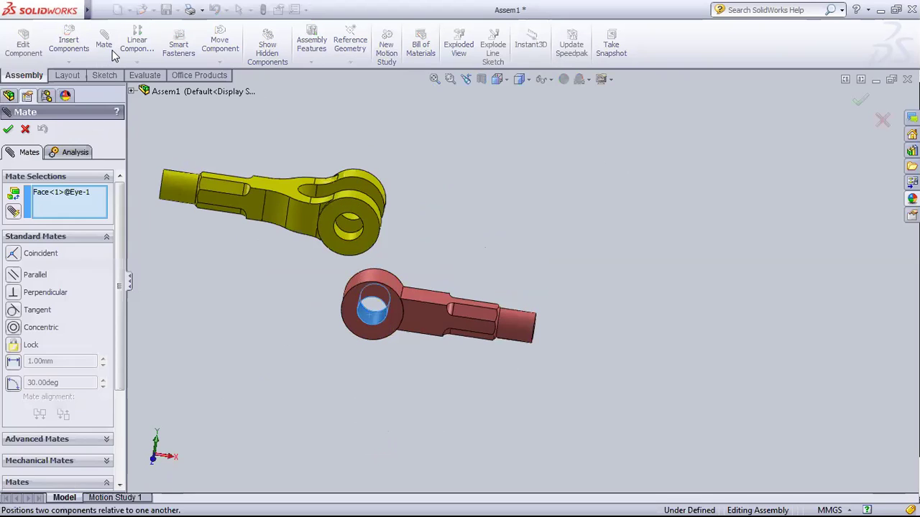
pyautogui.click(343, 235)
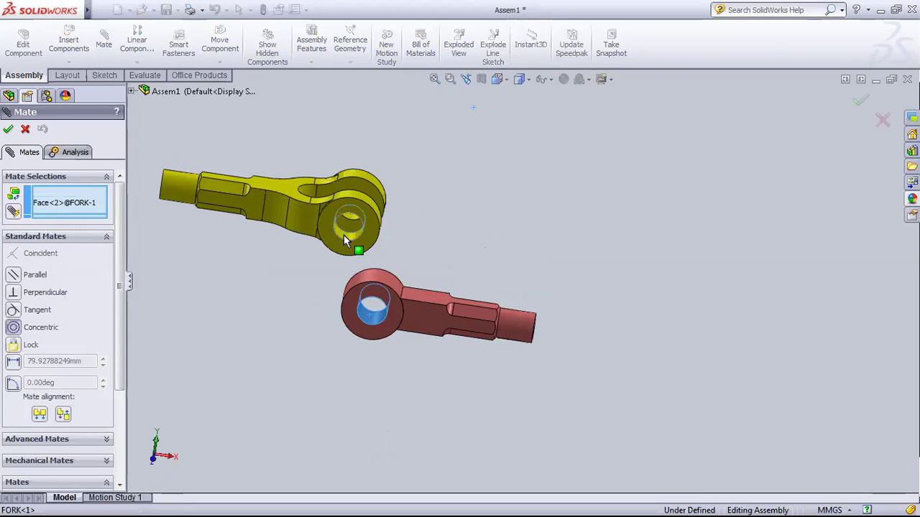
pyautogui.click(14, 327)
pyautogui.click(14, 327)
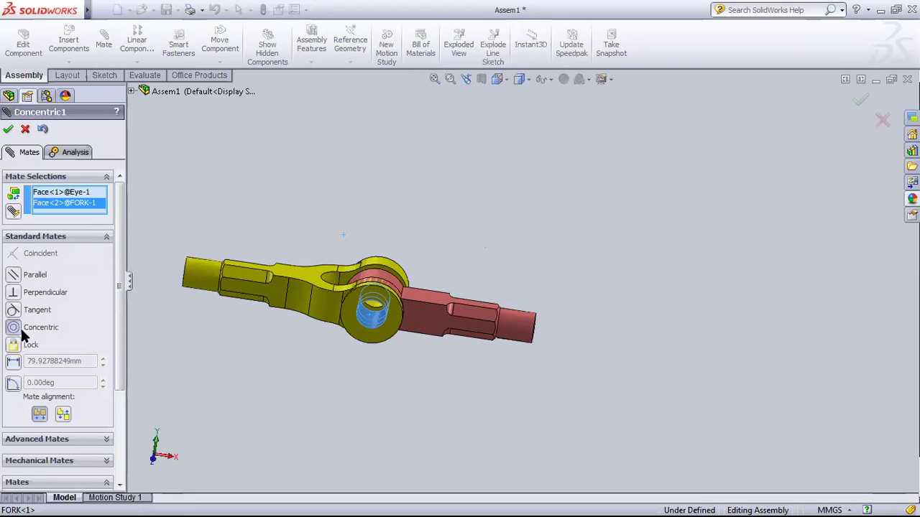
pyautogui.moveTo(547, 249)
pyautogui.mouseDown(button='middle')
pyautogui.moveTo(467, 352)
pyautogui.moveTo(547, 268)
pyautogui.moveTo(549, 212)
pyautogui.moveTo(503, 237)
pyautogui.mouseUp(button='middle')
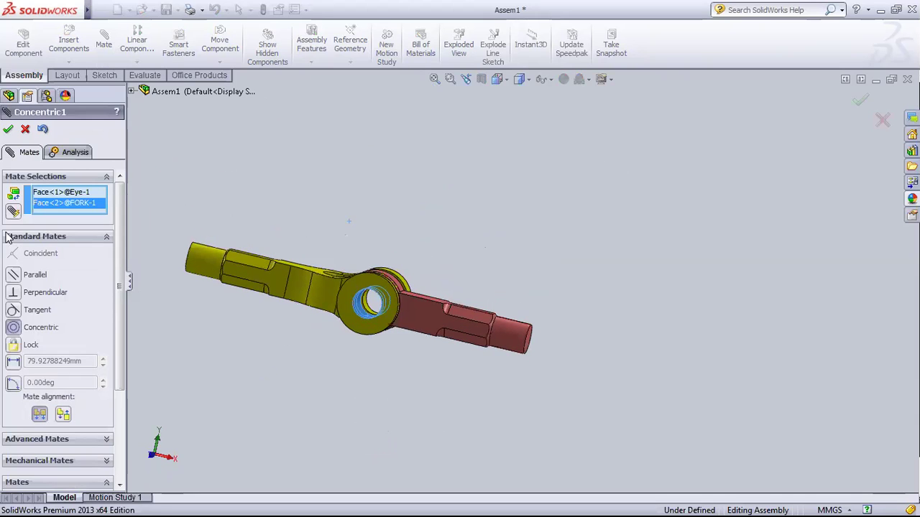
pyautogui.moveTo(425, 225)
pyautogui.mouseDown(button='middle')
pyautogui.moveTo(350, 206)
pyautogui.moveTo(398, 273)
pyautogui.moveTo(387, 331)
pyautogui.moveTo(375, 279)
pyautogui.mouseUp(button='middle')
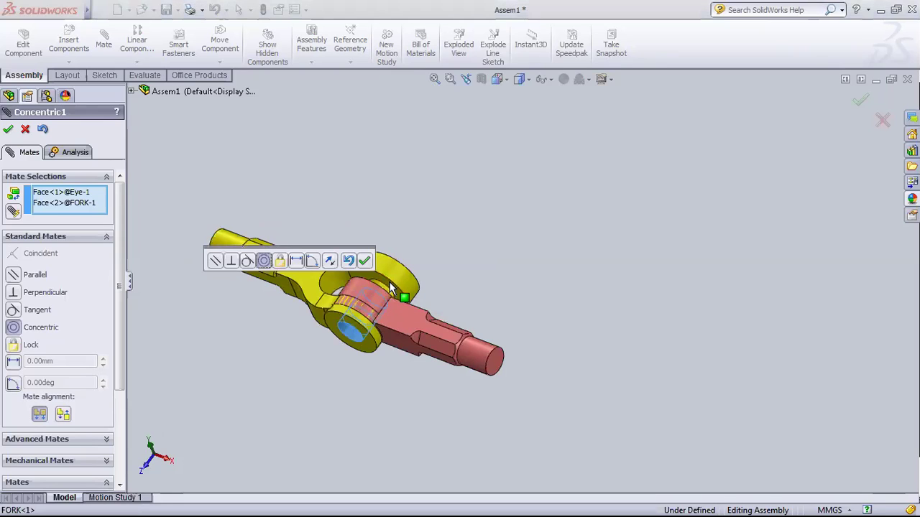
pyautogui.scroll(-3, 396, 281)
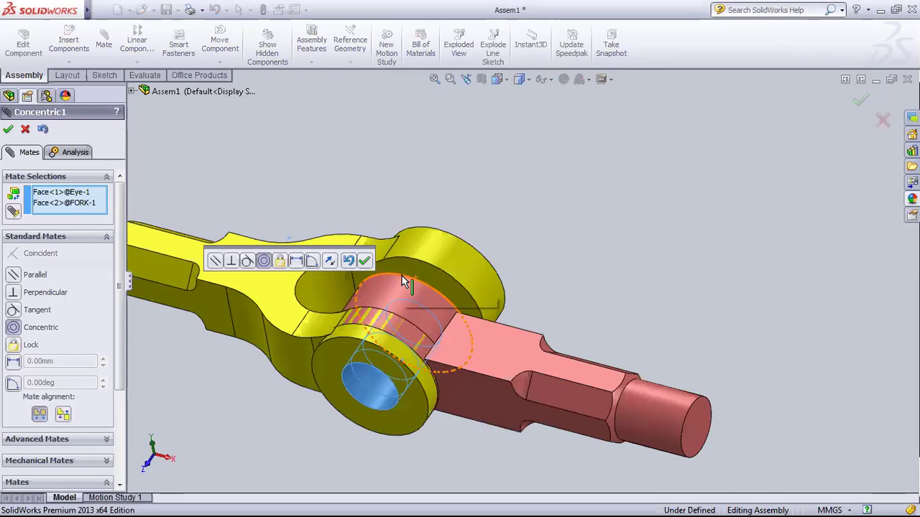
pyautogui.scroll(-2, 496, 296)
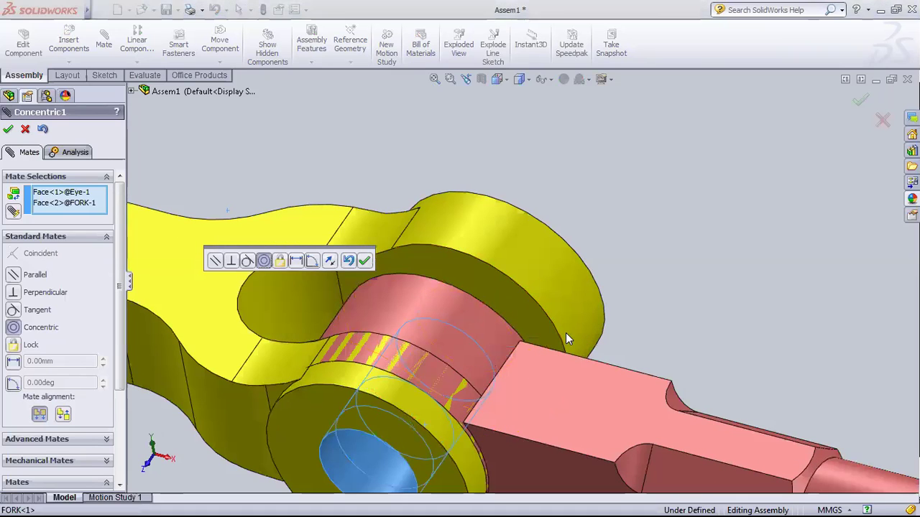
pyautogui.hotkey('shift', 'Left')
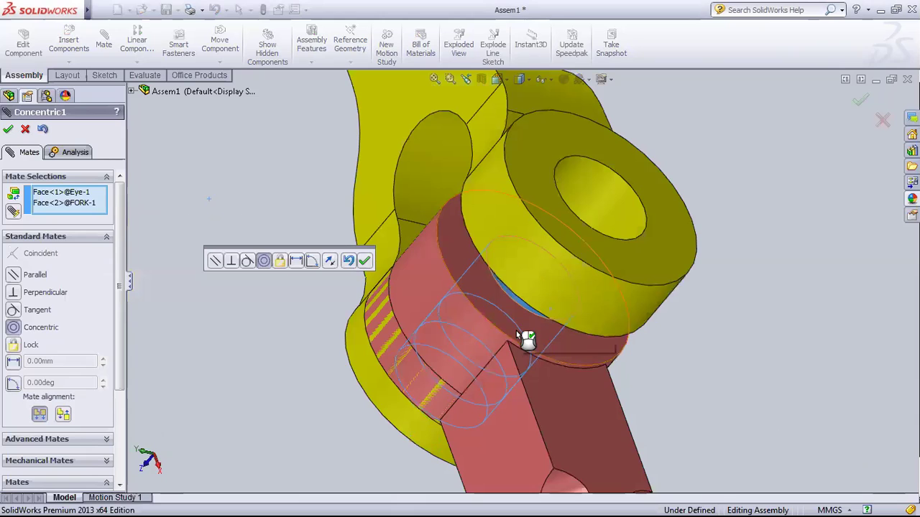
pyautogui.click(365, 262)
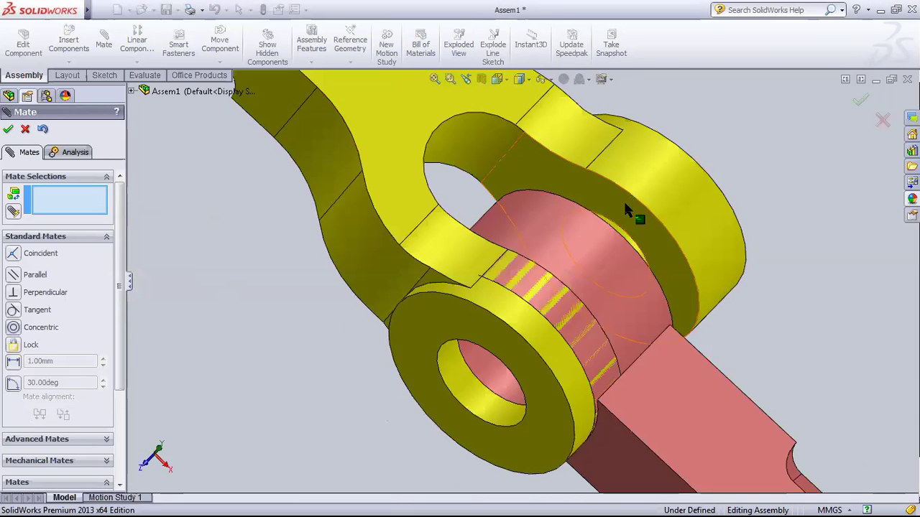
# Step: Make a fork prong's inner face coincident with the Eye's side face
pyautogui.click(625, 205)
pyautogui.moveTo(701, 266); pyautogui.dragTo(657, 260, button='middle')
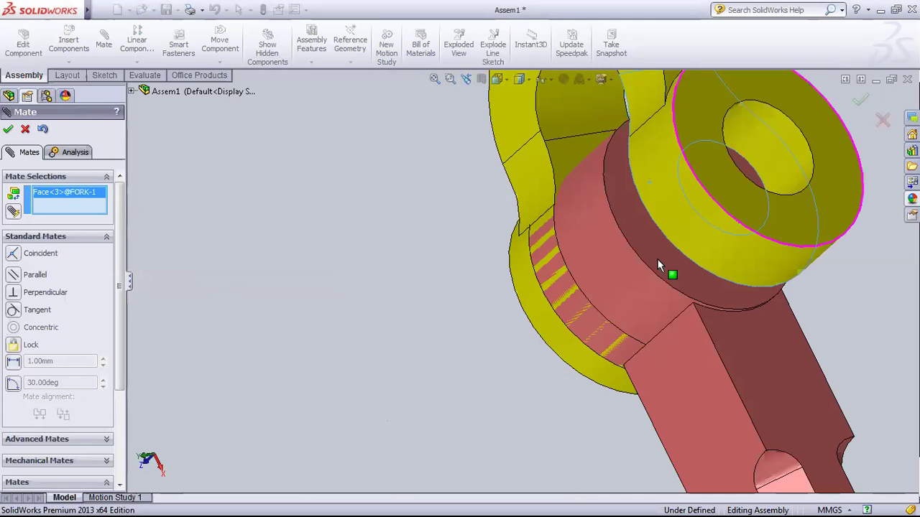
pyautogui.click(658, 261)
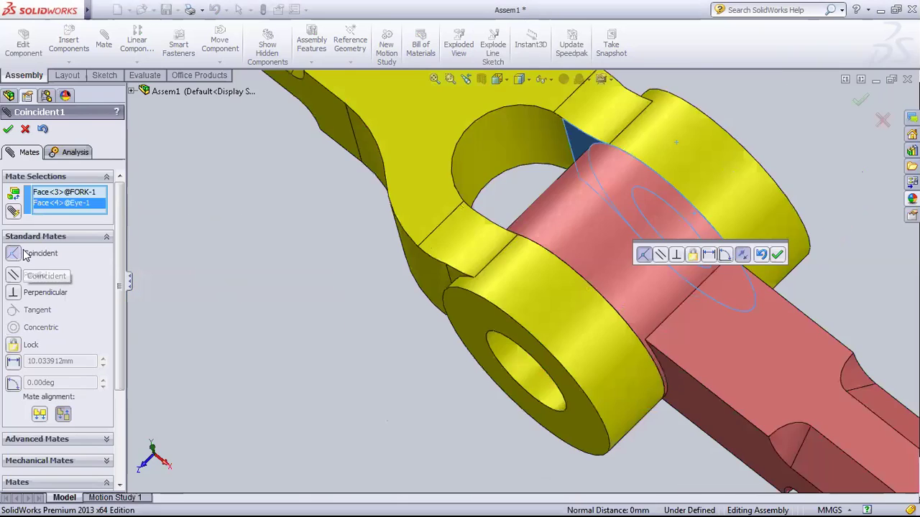
pyautogui.moveTo(245, 314); pyautogui.dragTo(288, 204, button='middle')
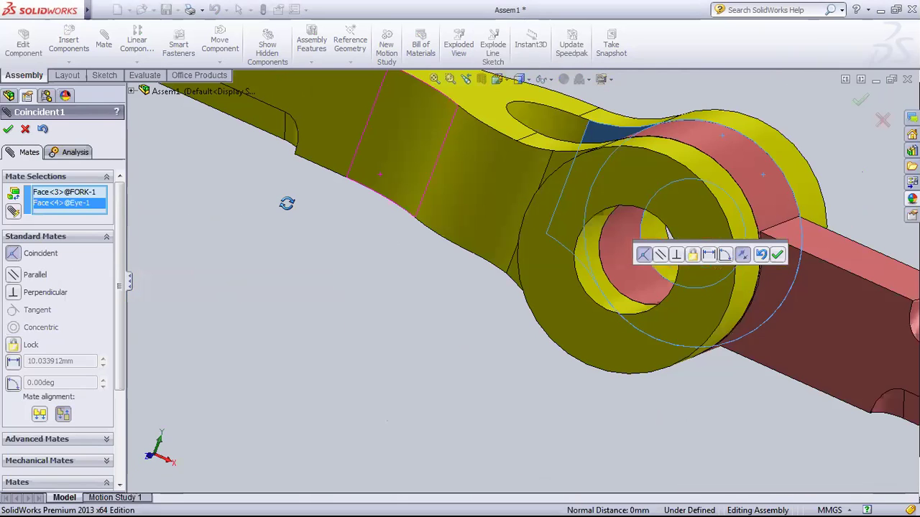
pyautogui.click(8, 129)
# Step: Inspect the joined assembly, close the Mate tool, and return to the Front view
pyautogui.scroll(2, 401, 308)
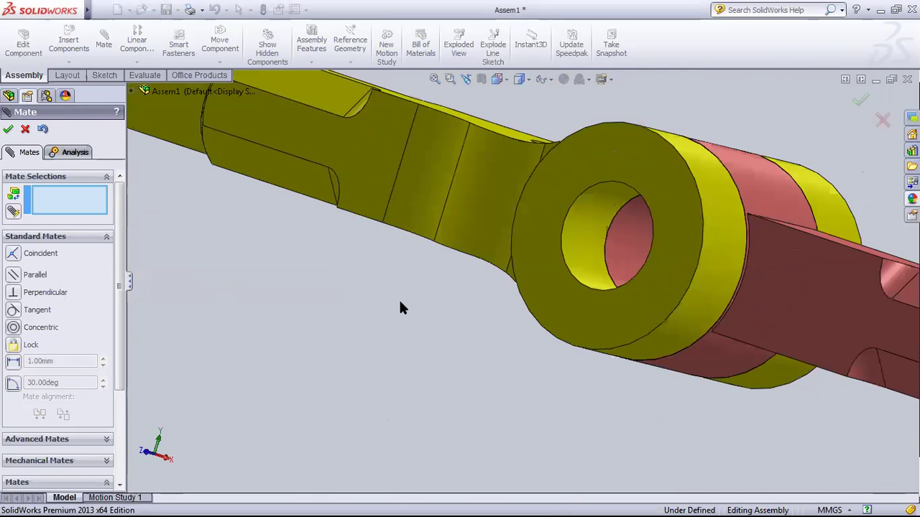
pyautogui.moveTo(400, 303); pyautogui.dragTo(394, 298, button='middle')
pyautogui.moveTo(571, 331); pyautogui.dragTo(463, 337, button='middle')
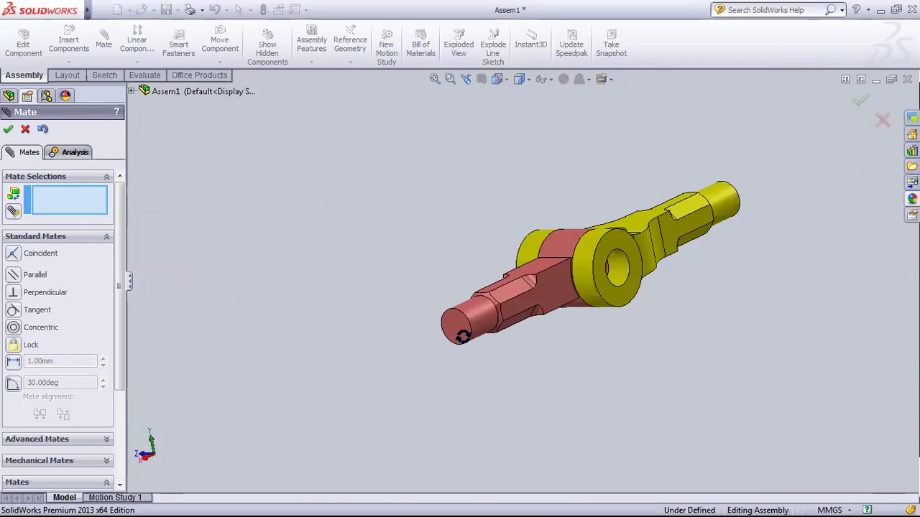
pyautogui.moveTo(592, 324); pyautogui.dragTo(601, 347, button='middle')
pyautogui.moveTo(585, 399); pyautogui.dragTo(427, 316, button='middle')
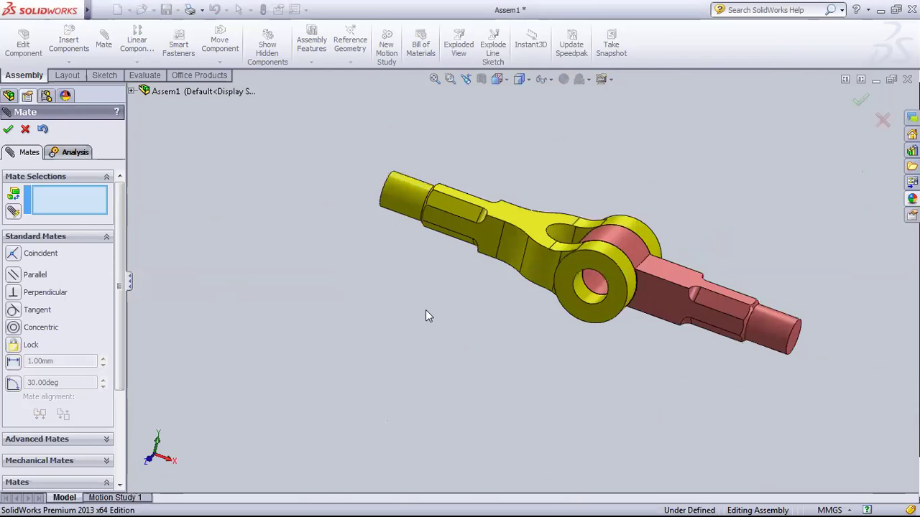
pyautogui.scroll(-3, 427, 317)
pyautogui.scroll(-2, 427, 316)
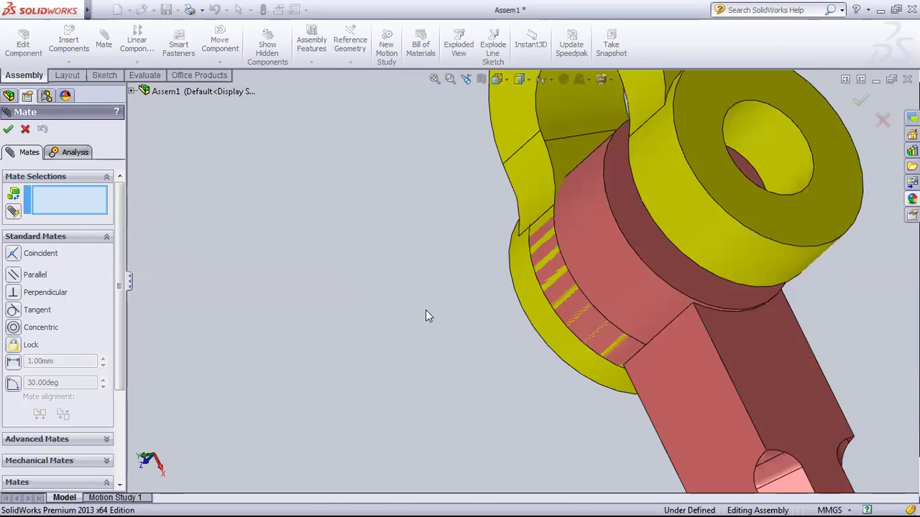
pyautogui.click(8, 129)
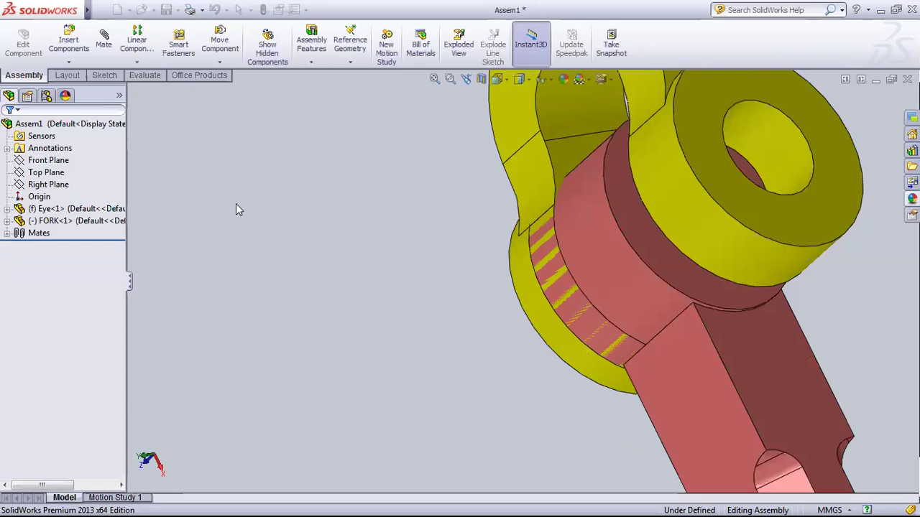
pyautogui.hotkey('ctrl', '1')
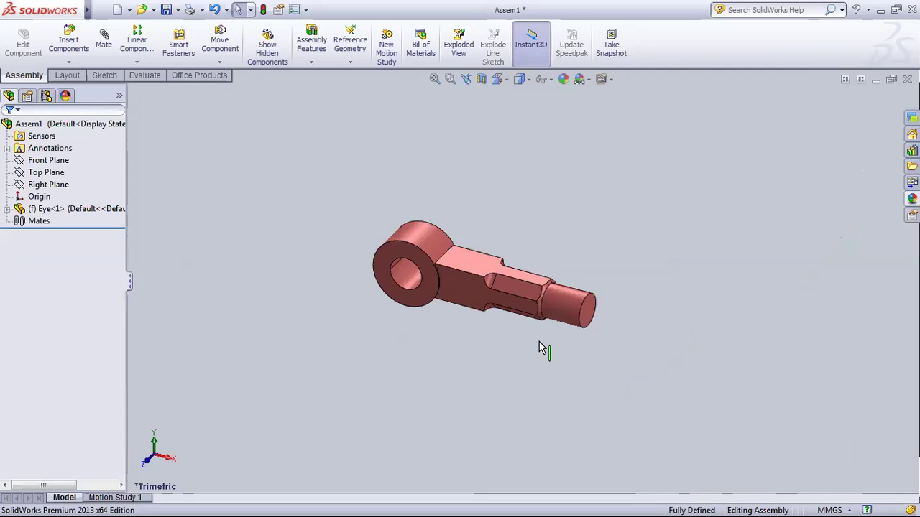
pyautogui.moveTo(372, 191)
pyautogui.mouseDown(button='middle')
pyautogui.moveTo(444, 139)
pyautogui.moveTo(339, 125)
pyautogui.moveTo(404, 174)
pyautogui.mouseUp(button='middle')
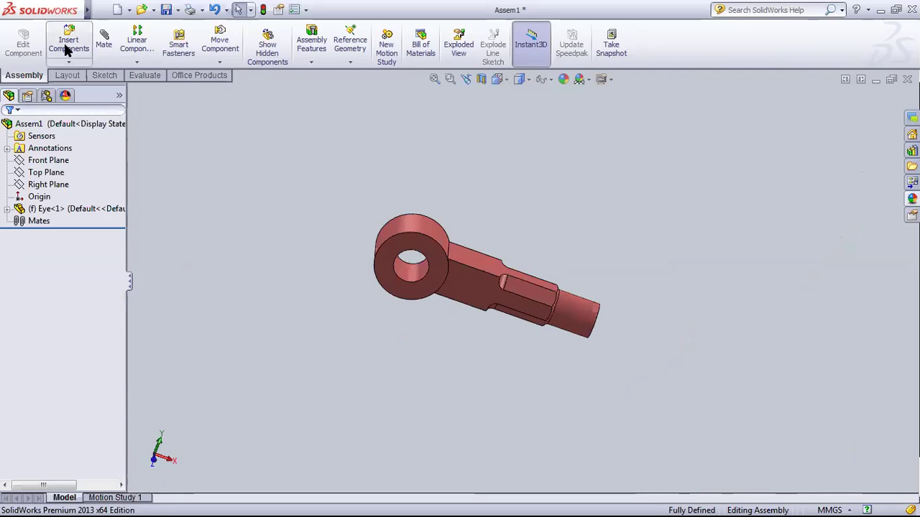
pyautogui.moveTo(456, 304)
pyautogui.mouseDown(button='middle')
pyautogui.moveTo(558, 274)
pyautogui.moveTo(598, 199)
pyautogui.mouseUp(button='middle')
pyautogui.hotkey('ctrl', '1')
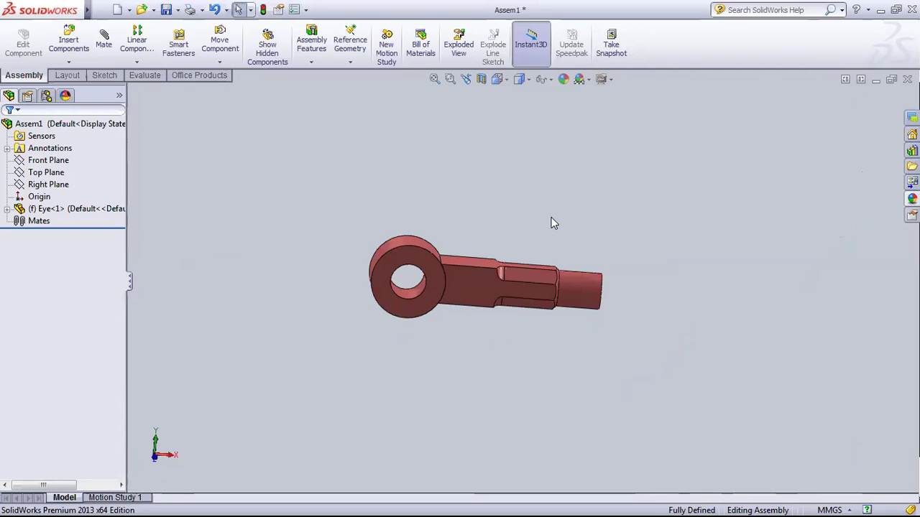
pyautogui.click(102, 10)
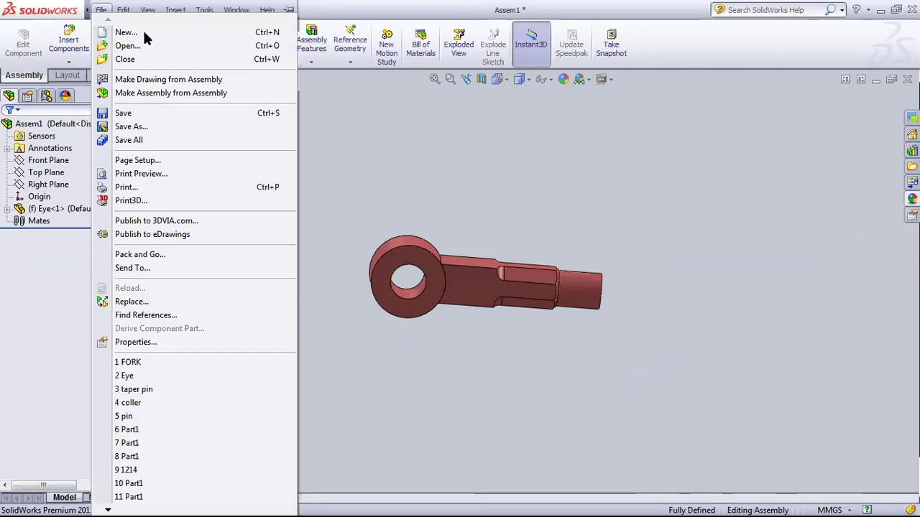
pyautogui.press('Escape')
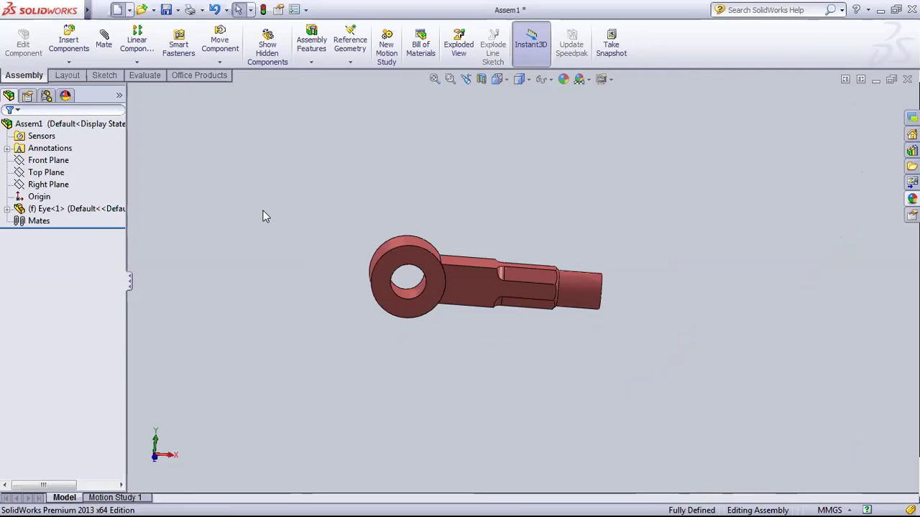
pyautogui.hotkey('ctrl', 'n')
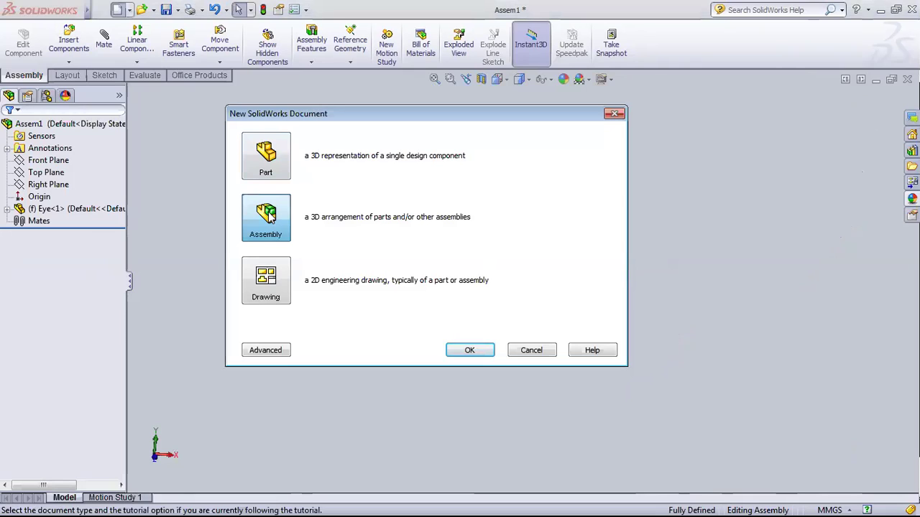
pyautogui.click(532, 352)
pyautogui.click(78, 49)
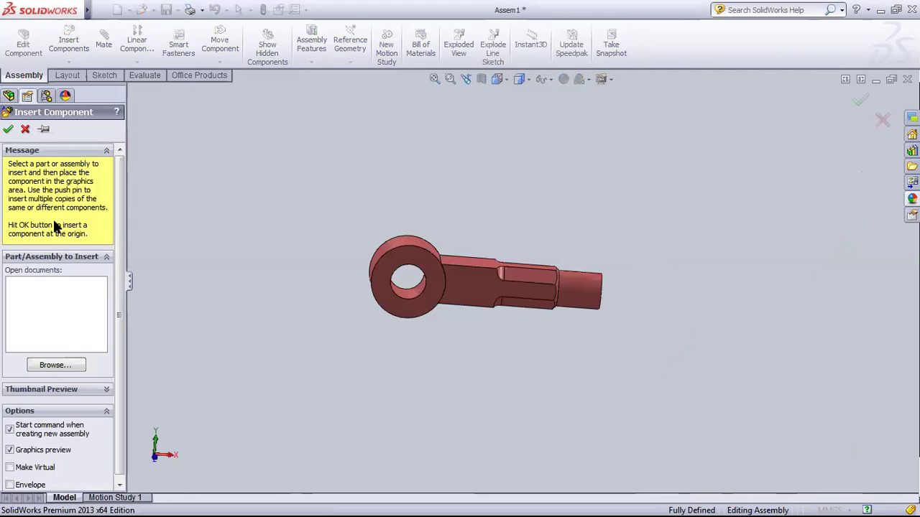
pyautogui.click(63, 368)
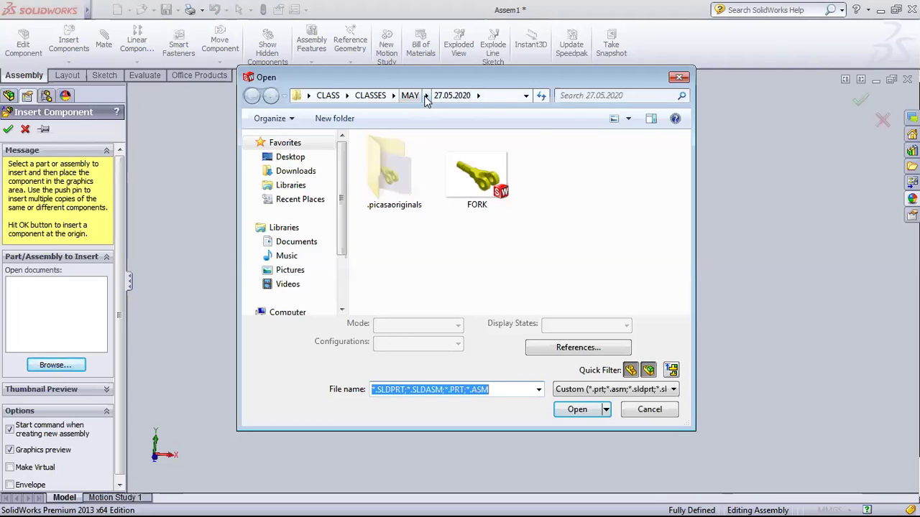
pyautogui.click(426, 95)
pyautogui.click(452, 352)
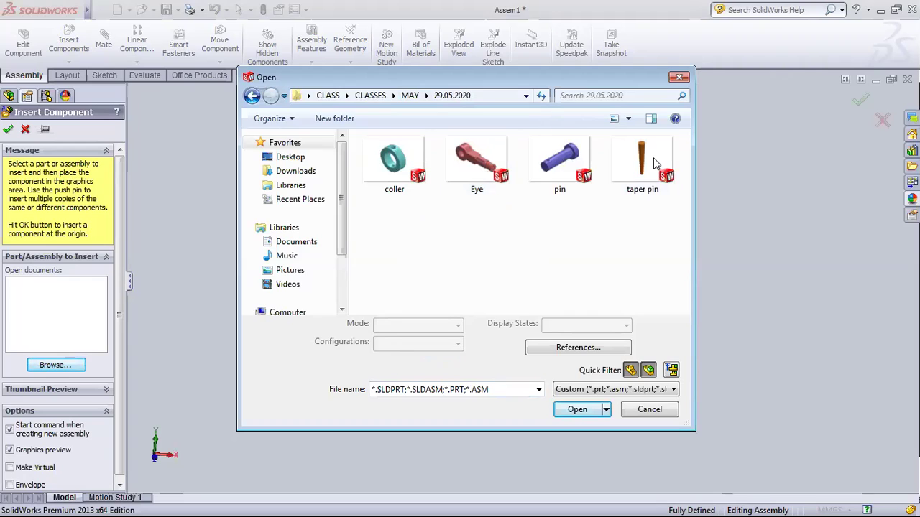
pyautogui.doubleClick(477, 162)
pyautogui.click(8, 129)
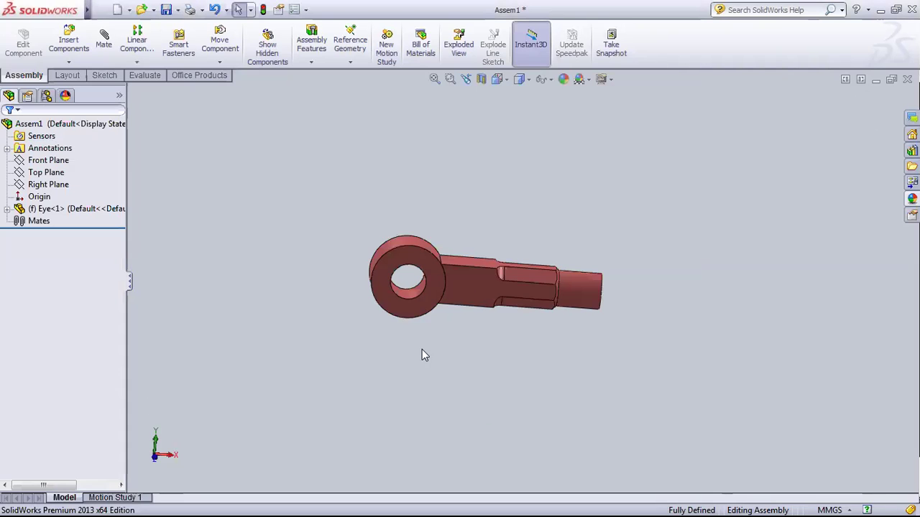
pyautogui.moveTo(588, 210)
pyautogui.mouseDown(button='middle')
pyautogui.moveTo(558, 318)
pyautogui.moveTo(602, 213)
pyautogui.moveTo(507, 366)
pyautogui.moveTo(492, 251)
pyautogui.moveTo(394, 199)
pyautogui.moveTo(534, 273)
pyautogui.moveTo(491, 366)
pyautogui.moveTo(527, 460)
pyautogui.moveTo(522, 398)
pyautogui.moveTo(534, 320)
pyautogui.moveTo(525, 222)
pyautogui.moveTo(470, 212)
pyautogui.moveTo(554, 109)
pyautogui.moveTo(599, 236)
pyautogui.moveTo(530, 361)
pyautogui.moveTo(589, 431)
pyautogui.moveTo(362, 392)
pyautogui.moveTo(341, 242)
pyautogui.moveTo(331, 352)
pyautogui.moveTo(357, 354)
pyautogui.mouseUp(button='middle')
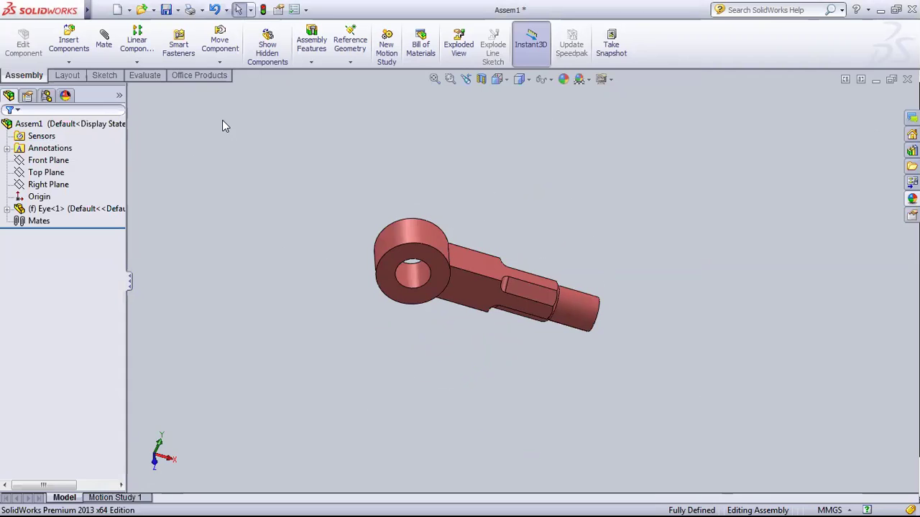
pyautogui.moveTo(415, 370)
pyautogui.mouseDown(button='middle')
pyautogui.moveTo(431, 333)
pyautogui.moveTo(370, 239)
pyautogui.moveTo(437, 314)
pyautogui.mouseUp(button='middle')
pyautogui.moveTo(318, 304)
pyautogui.mouseDown(button='middle')
pyautogui.moveTo(335, 271)
pyautogui.moveTo(259, 288)
pyautogui.moveTo(308, 273)
pyautogui.moveTo(326, 214)
pyautogui.moveTo(277, 191)
pyautogui.moveTo(318, 288)
pyautogui.moveTo(281, 314)
pyautogui.mouseUp(button='middle')
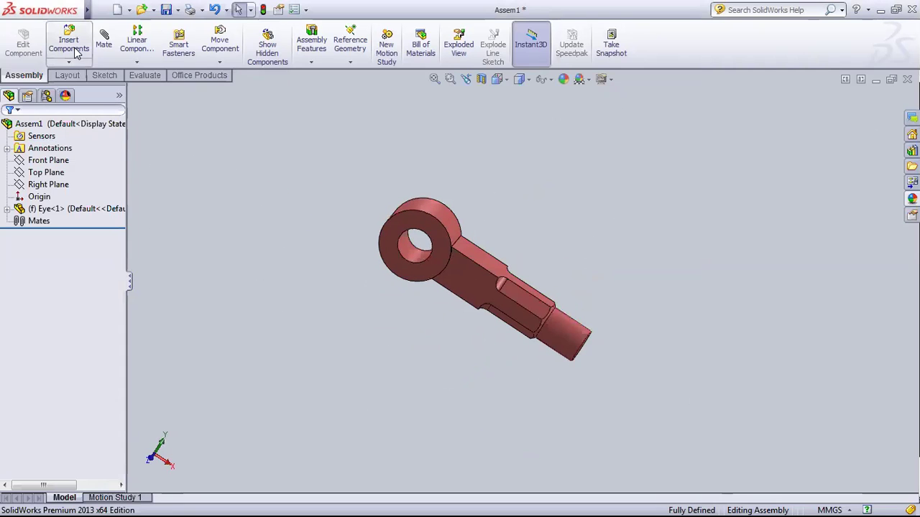
# Step: Choose the FORK part from the 27.05.2020 folder for insertion
pyautogui.click(69, 44)
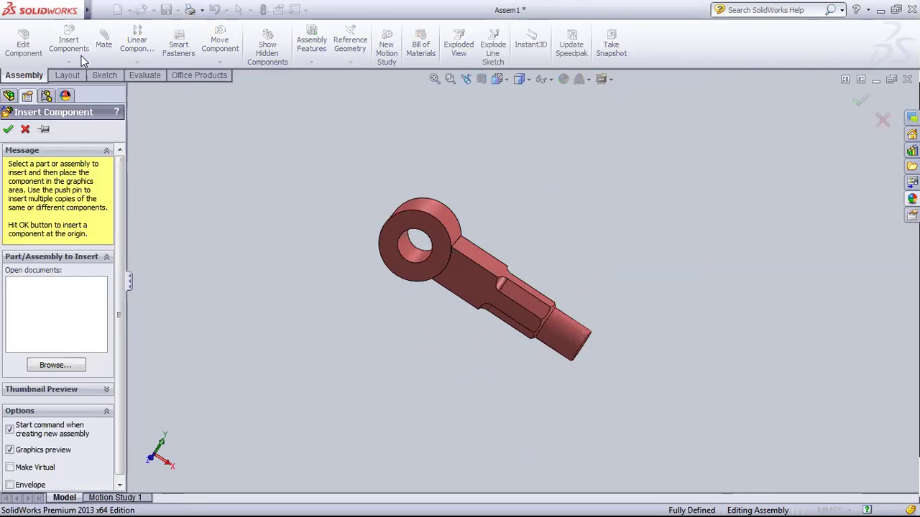
pyautogui.click(47, 367)
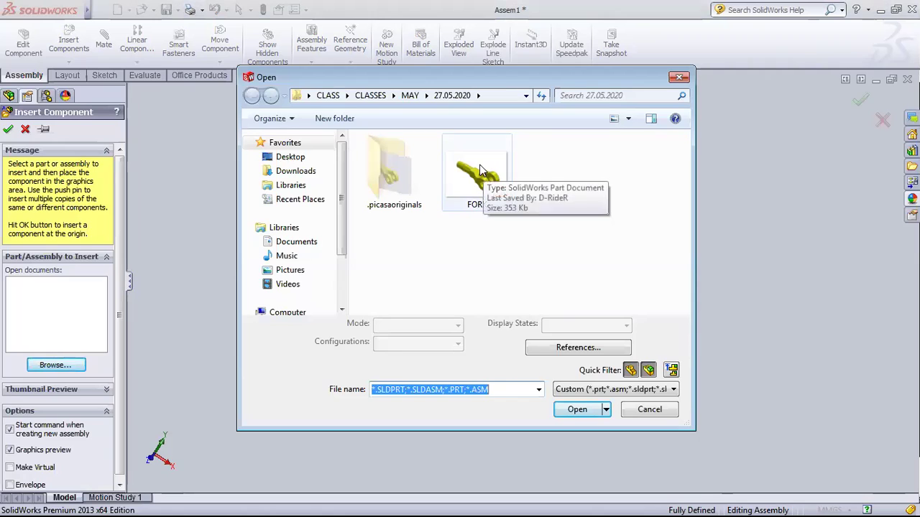
pyautogui.click(480, 166)
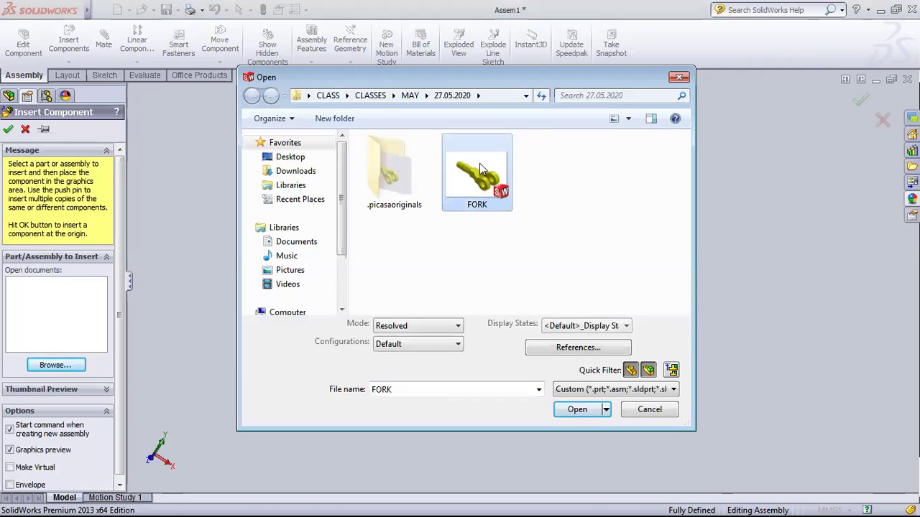
pyautogui.click(581, 409)
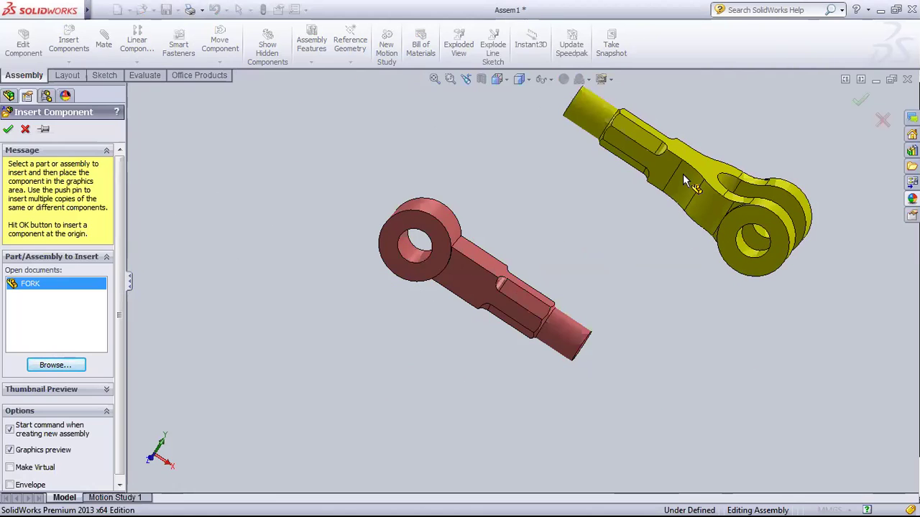
# Step: Place FORK<2> beside the Eye, select the fork's lug face, and begin a new mate
pyautogui.click(213, 163)
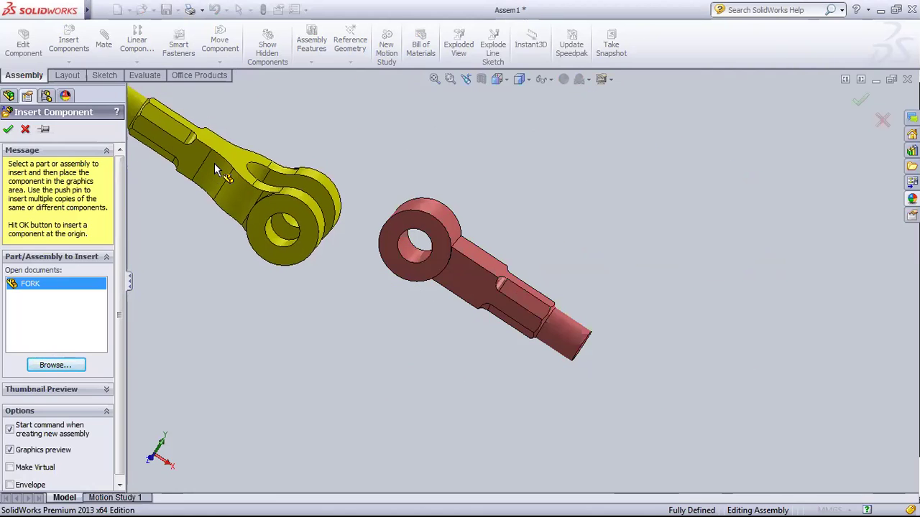
pyautogui.press('Escape')
pyautogui.moveTo(359, 294)
pyautogui.mouseDown(button='middle')
pyautogui.moveTo(427, 286)
pyautogui.moveTo(382, 269)
pyautogui.moveTo(353, 328)
pyautogui.mouseUp(button='middle')
pyautogui.moveTo(364, 288); pyautogui.dragTo(360, 317, button='middle')
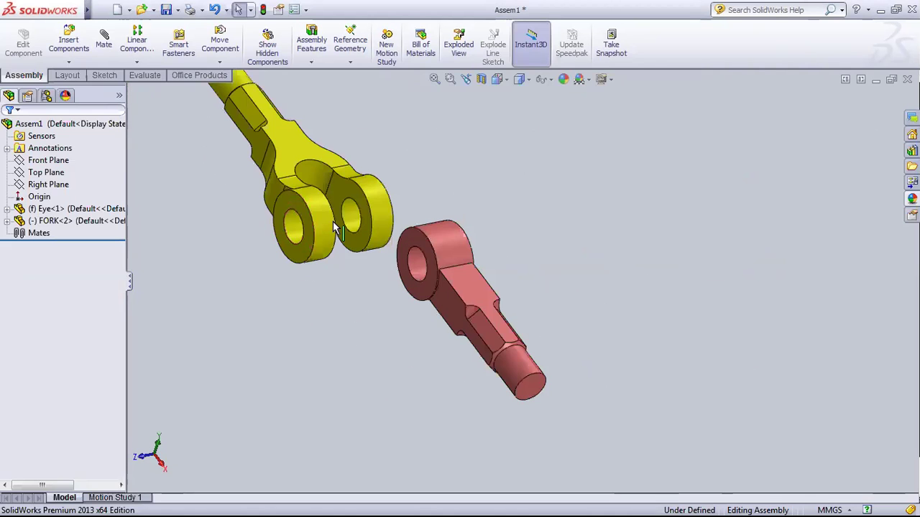
pyautogui.click(295, 232)
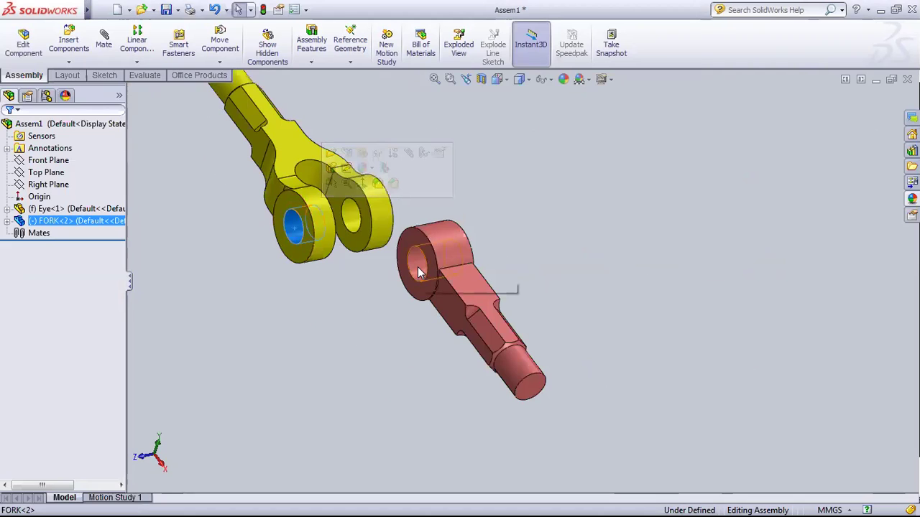
pyautogui.click(199, 308)
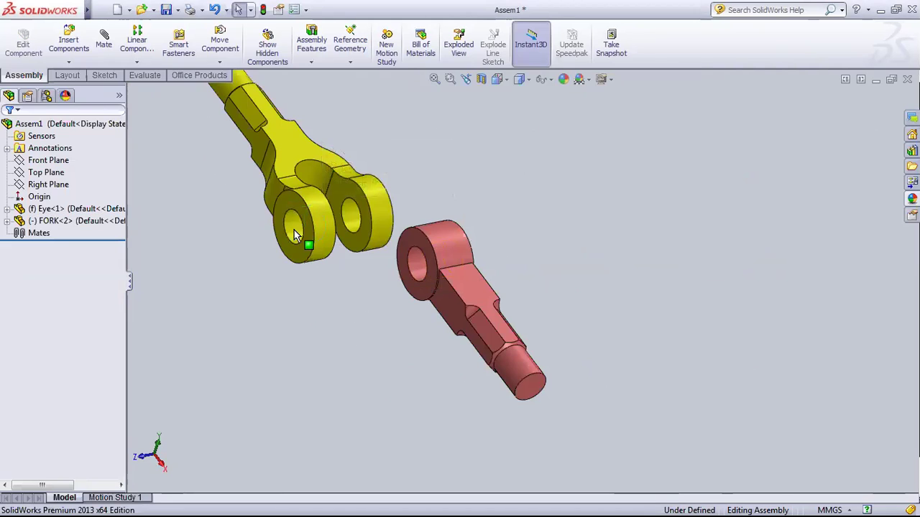
pyautogui.click(244, 224)
pyautogui.click(105, 44)
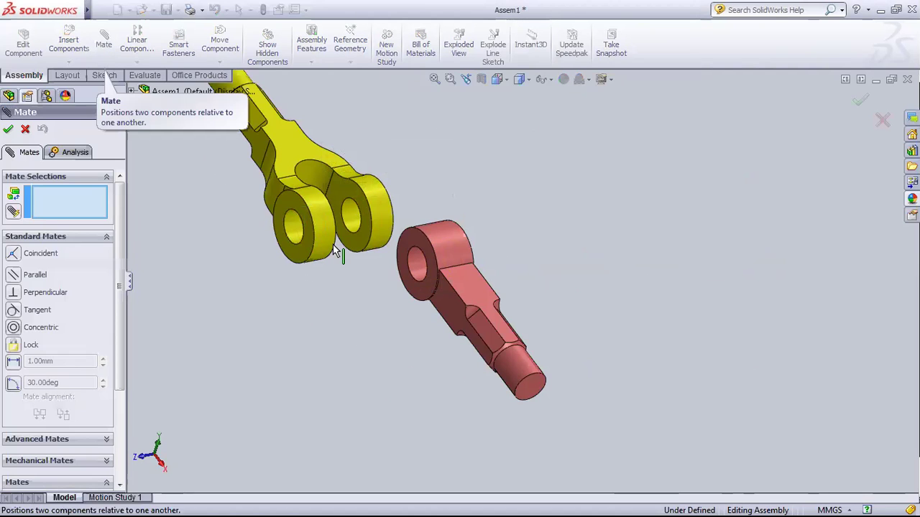
# Step: Mate the FORK<2> hole face concentric with the Eye's hole face (Concentric2)
pyautogui.click(291, 230)
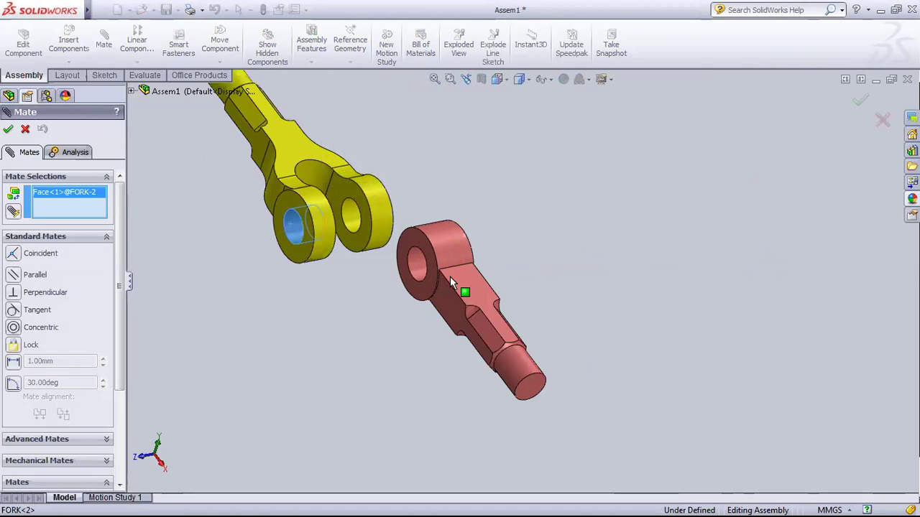
pyautogui.click(410, 262)
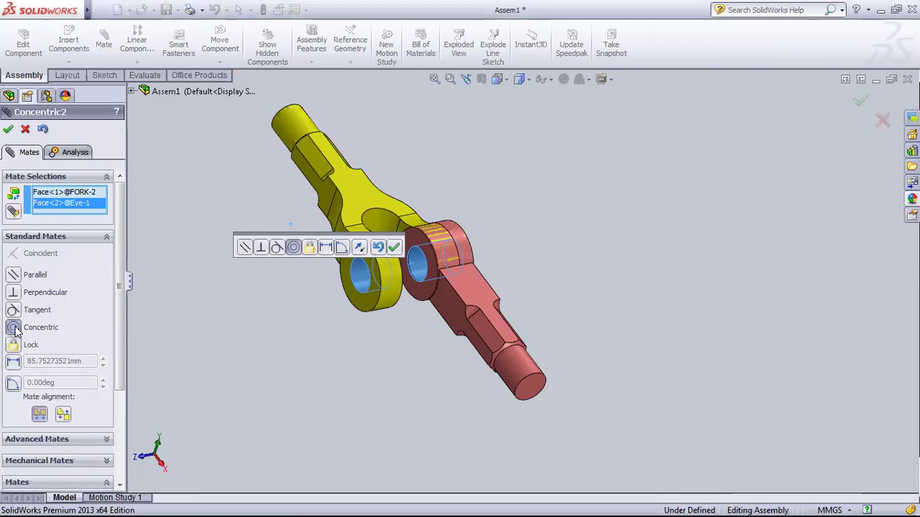
pyautogui.click(398, 248)
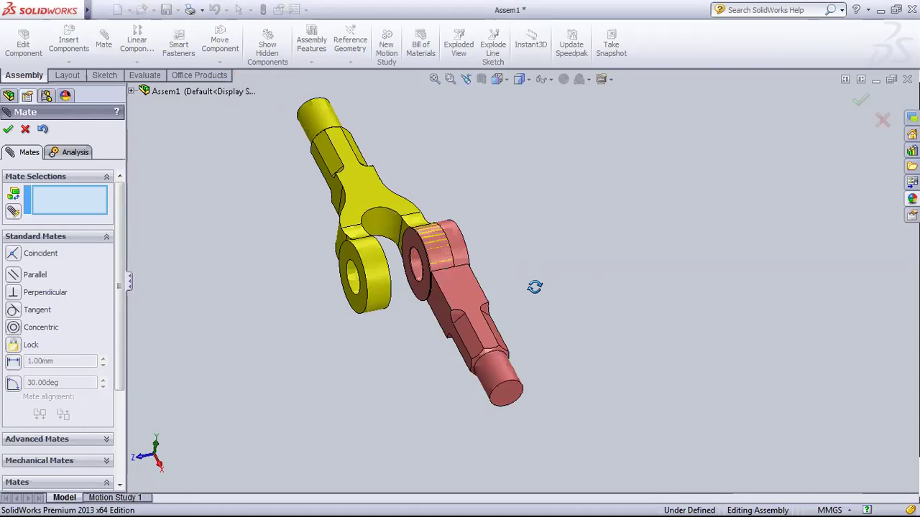
# Step: Select the Eye's flat side face and the fork's inner lug face for a mate
pyautogui.moveTo(534, 287); pyautogui.dragTo(531, 289, button='middle')
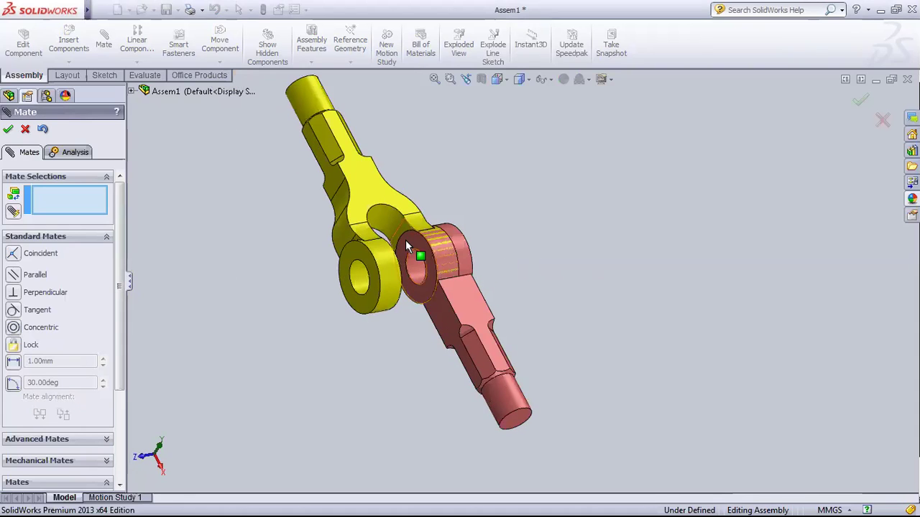
pyautogui.moveTo(342, 279); pyautogui.dragTo(350, 277, button='middle')
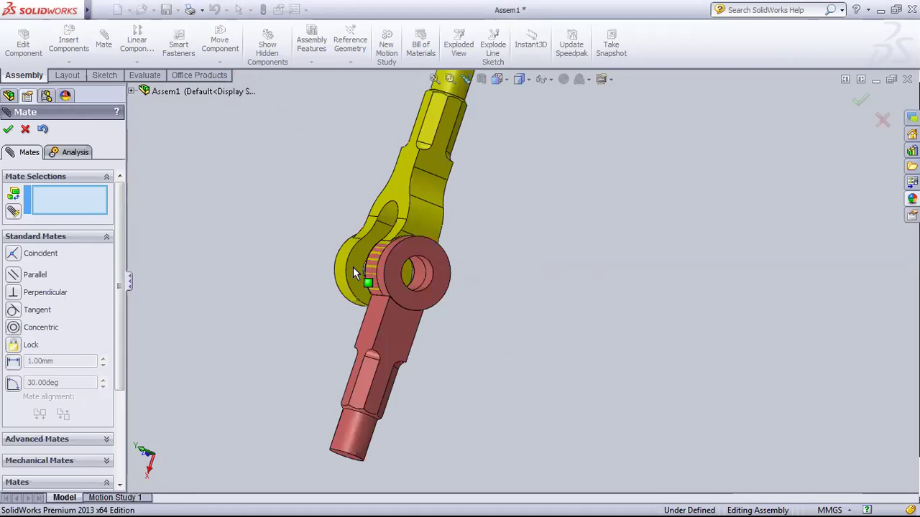
pyautogui.moveTo(350, 317); pyautogui.dragTo(433, 262, button='middle')
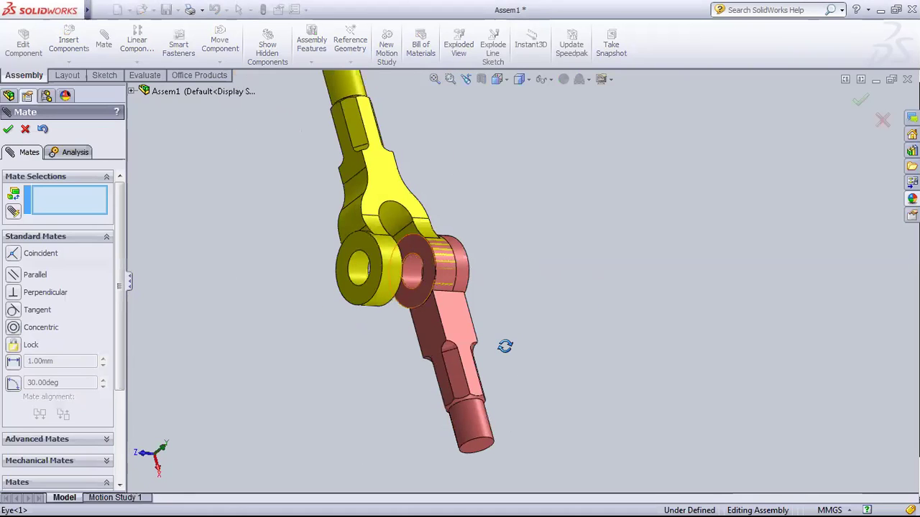
pyautogui.moveTo(505, 347); pyautogui.dragTo(382, 294, button='middle')
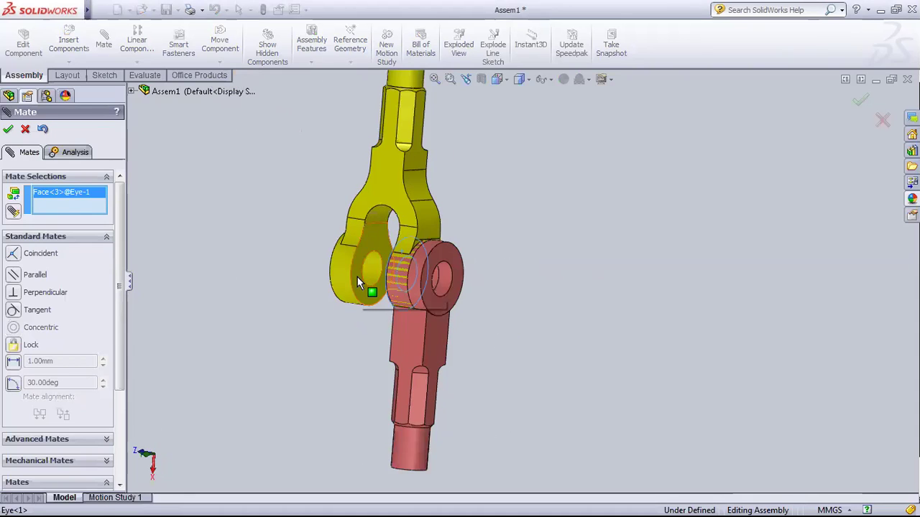
pyautogui.click(357, 281)
pyautogui.moveTo(385, 159)
pyautogui.mouseDown(button='middle')
pyautogui.moveTo(395, 381)
pyautogui.moveTo(388, 349)
pyautogui.moveTo(365, 347)
pyautogui.mouseUp(button='middle')
pyautogui.moveTo(388, 388)
pyautogui.mouseDown(button='middle')
pyautogui.moveTo(384, 413)
pyautogui.moveTo(473, 249)
pyautogui.mouseUp(button='middle')
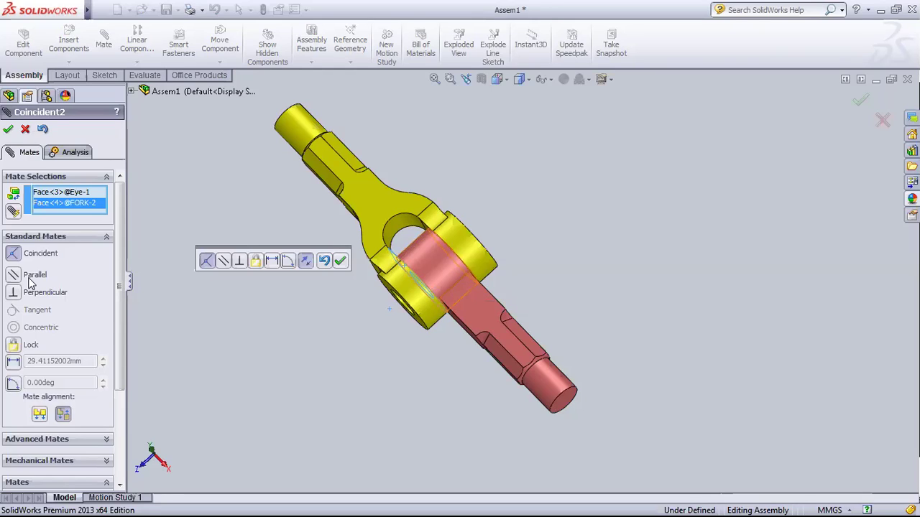
# Step: Try the Lock, Parallel and Coincident mate types, then drop the fork face from the selection
pyautogui.press('Delete')
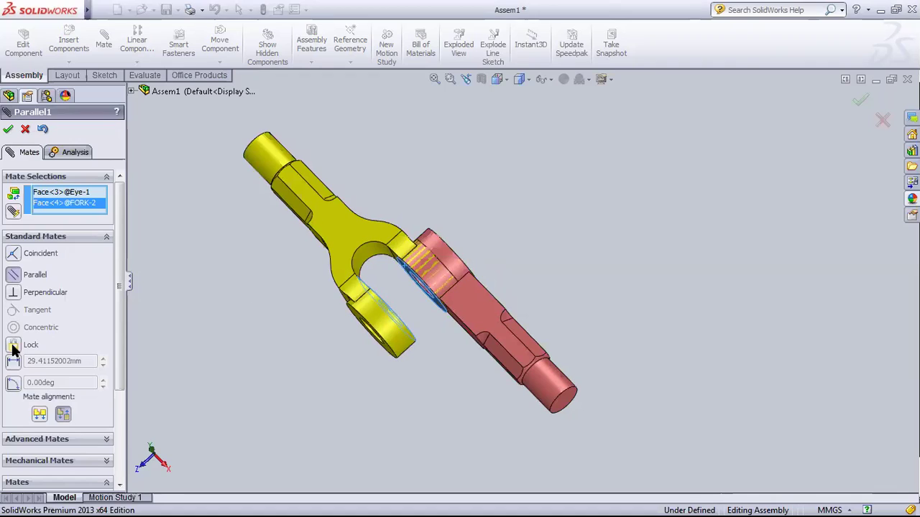
pyautogui.click(12, 346)
pyautogui.click(14, 276)
pyautogui.click(14, 255)
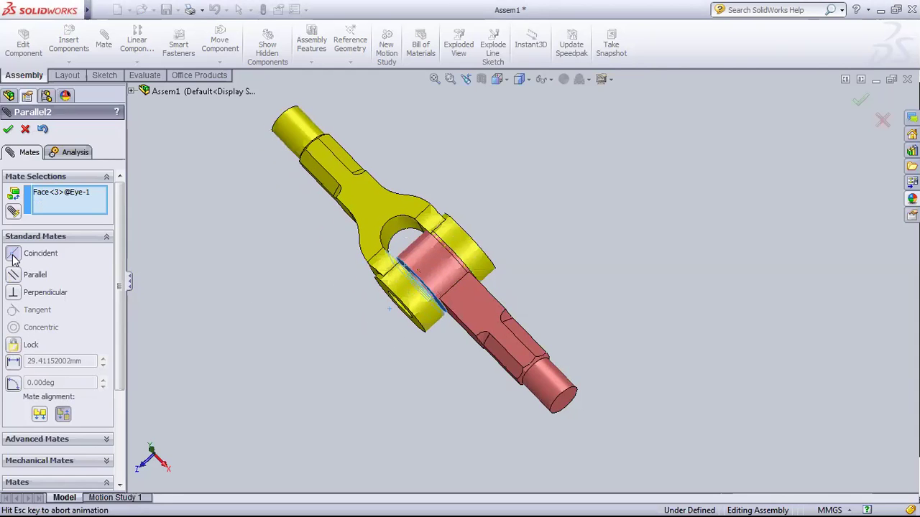
pyautogui.press('Delete')
# Step: Mate the Eye's Face<3> and the fork's Face<4> as Coincident and confirm it
pyautogui.click(13, 346)
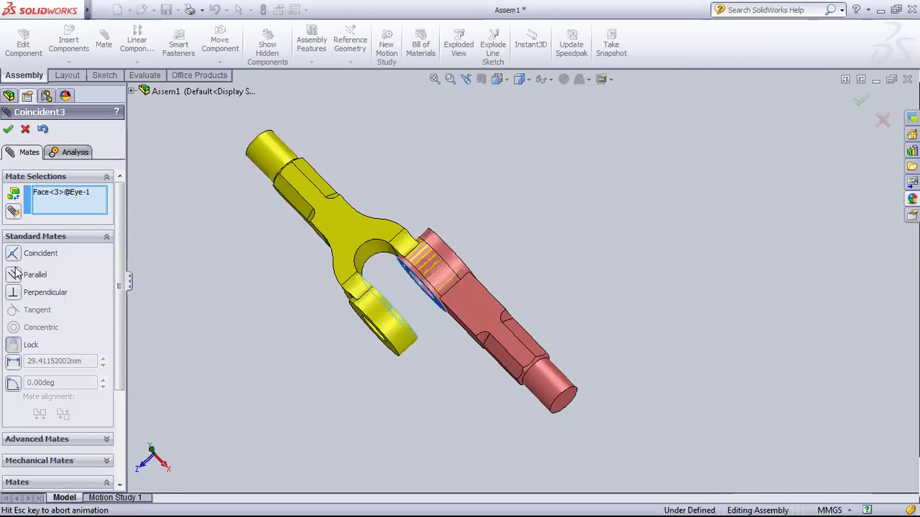
pyautogui.click(13, 255)
pyautogui.moveTo(308, 293)
pyautogui.mouseDown(button='middle')
pyautogui.moveTo(270, 334)
pyautogui.moveTo(411, 302)
pyautogui.moveTo(540, 216)
pyautogui.moveTo(396, 132)
pyautogui.moveTo(276, 231)
pyautogui.moveTo(347, 222)
pyautogui.moveTo(338, 288)
pyautogui.moveTo(302, 358)
pyautogui.moveTo(332, 327)
pyautogui.moveTo(335, 222)
pyautogui.mouseUp(button='middle')
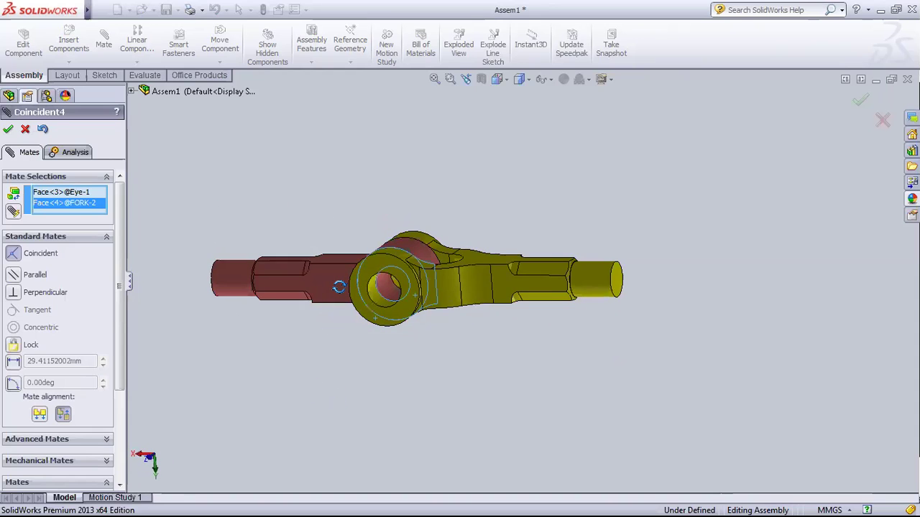
pyautogui.moveTo(120, 309)
pyautogui.mouseDown()
pyautogui.moveTo(125, 416)
pyautogui.moveTo(120, 243)
pyautogui.mouseUp()
pyautogui.moveTo(357, 493)
pyautogui.mouseDown(button='middle')
pyautogui.moveTo(374, 407)
pyautogui.moveTo(337, 450)
pyautogui.moveTo(414, 108)
pyautogui.moveTo(311, 283)
pyautogui.moveTo(222, 240)
pyautogui.moveTo(376, 263)
pyautogui.moveTo(518, 252)
pyautogui.moveTo(616, 267)
pyautogui.moveTo(559, 314)
pyautogui.moveTo(630, 312)
pyautogui.moveTo(726, 166)
pyautogui.moveTo(633, 215)
pyautogui.mouseUp(button='middle')
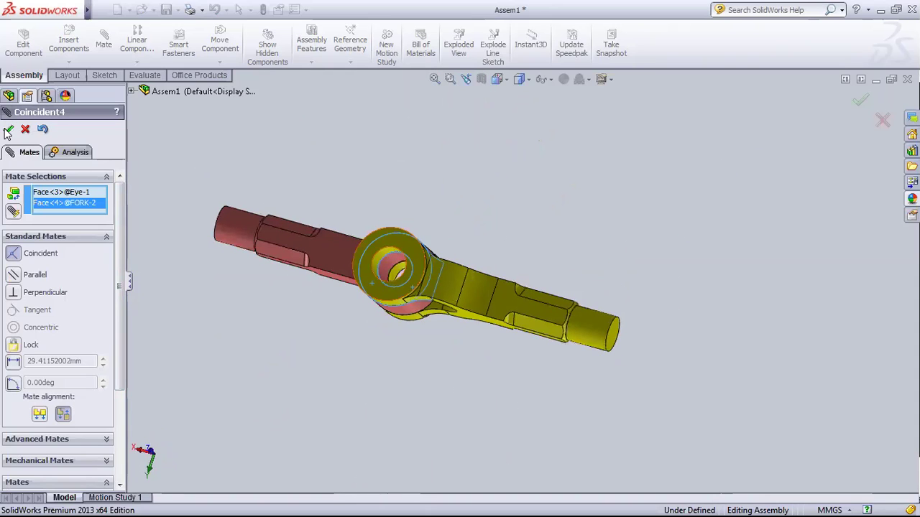
pyautogui.click(8, 129)
pyautogui.moveTo(241, 360)
pyautogui.mouseDown(button='middle')
pyautogui.moveTo(407, 421)
pyautogui.moveTo(421, 396)
pyautogui.moveTo(343, 481)
pyautogui.mouseUp(button='middle')
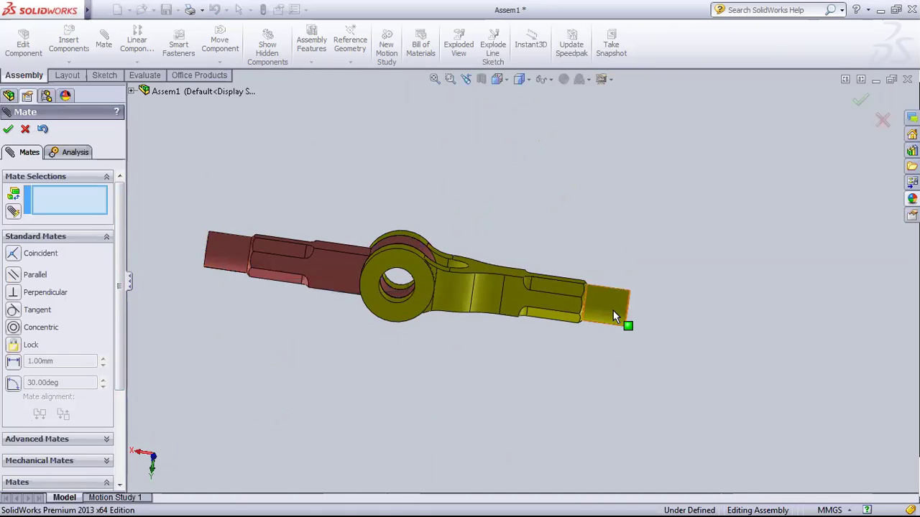
# Step: Swing the fork around the eye's ring, test dragging the fixed Eye, and close the Mate panel
pyautogui.moveTo(609, 303)
pyautogui.mouseDown()
pyautogui.moveTo(522, 189)
pyautogui.moveTo(335, 195)
pyautogui.moveTo(540, 336)
pyautogui.moveTo(261, 264)
pyautogui.moveTo(466, 260)
pyautogui.moveTo(305, 215)
pyautogui.moveTo(370, 344)
pyautogui.moveTo(386, 357)
pyautogui.moveTo(333, 190)
pyautogui.moveTo(471, 254)
pyautogui.moveTo(491, 276)
pyautogui.moveTo(499, 267)
pyautogui.moveTo(470, 368)
pyautogui.moveTo(343, 323)
pyautogui.moveTo(463, 208)
pyautogui.moveTo(443, 207)
pyautogui.moveTo(291, 326)
pyautogui.moveTo(544, 288)
pyautogui.moveTo(551, 273)
pyautogui.moveTo(568, 291)
pyautogui.mouseUp()
pyautogui.moveTo(204, 252)
pyautogui.mouseDown()
pyautogui.moveTo(218, 248)
pyautogui.moveTo(266, 348)
pyautogui.moveTo(338, 176)
pyautogui.moveTo(228, 255)
pyautogui.moveTo(211, 250)
pyautogui.moveTo(216, 267)
pyautogui.moveTo(317, 205)
pyautogui.moveTo(6, 148)
pyautogui.mouseUp()
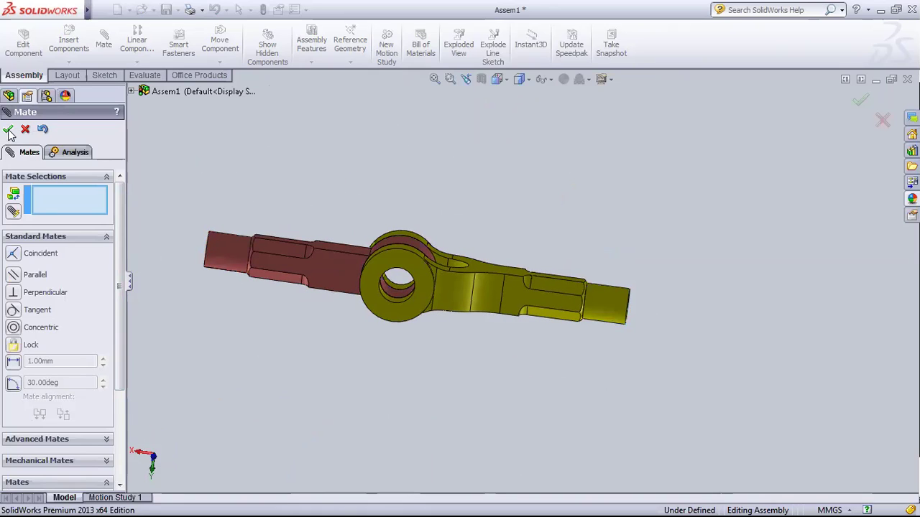
pyautogui.click(8, 128)
pyautogui.moveTo(284, 306)
pyautogui.mouseDown(button='middle')
pyautogui.moveTo(476, 349)
pyautogui.moveTo(442, 402)
pyautogui.moveTo(329, 272)
pyautogui.moveTo(573, 343)
pyautogui.moveTo(589, 105)
pyautogui.moveTo(705, 410)
pyautogui.moveTo(690, 378)
pyautogui.moveTo(682, 388)
pyautogui.moveTo(699, 435)
pyautogui.mouseUp(button='middle')
# Step: Insert the pin part from the 29.05.2020 folder and place it above the fork and eye
pyautogui.press('Escape')
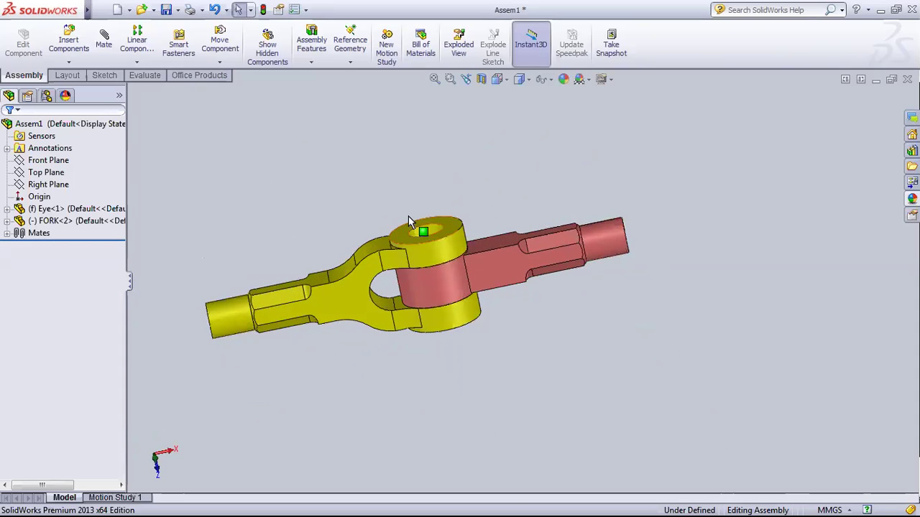
pyautogui.click(69, 43)
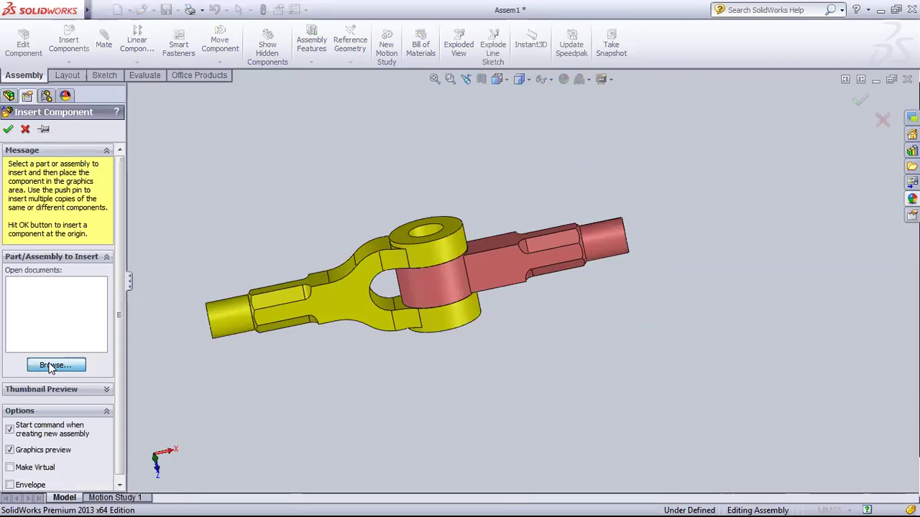
pyautogui.click(50, 365)
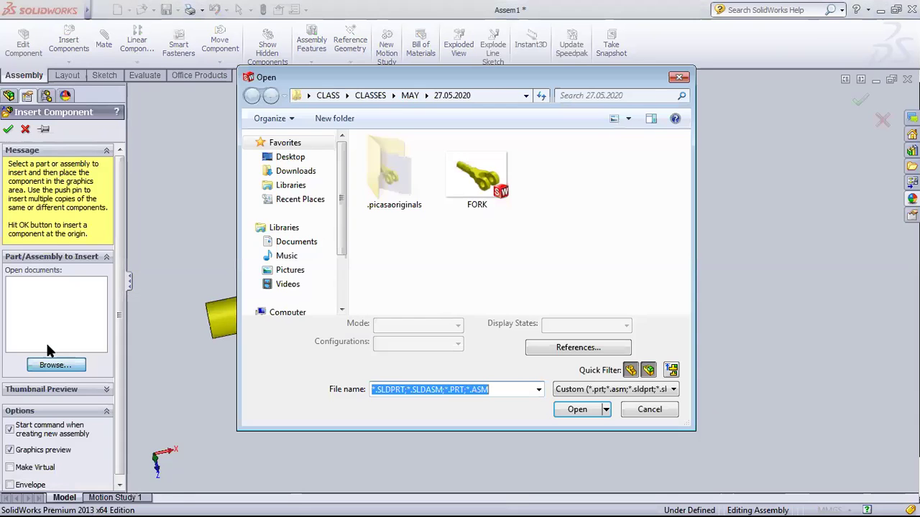
pyautogui.click(426, 96)
pyautogui.click(480, 352)
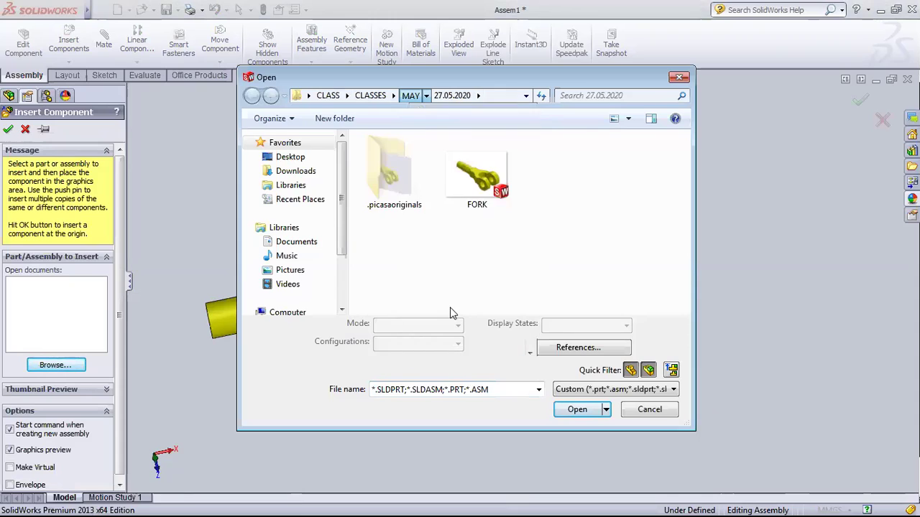
pyautogui.doubleClick(559, 164)
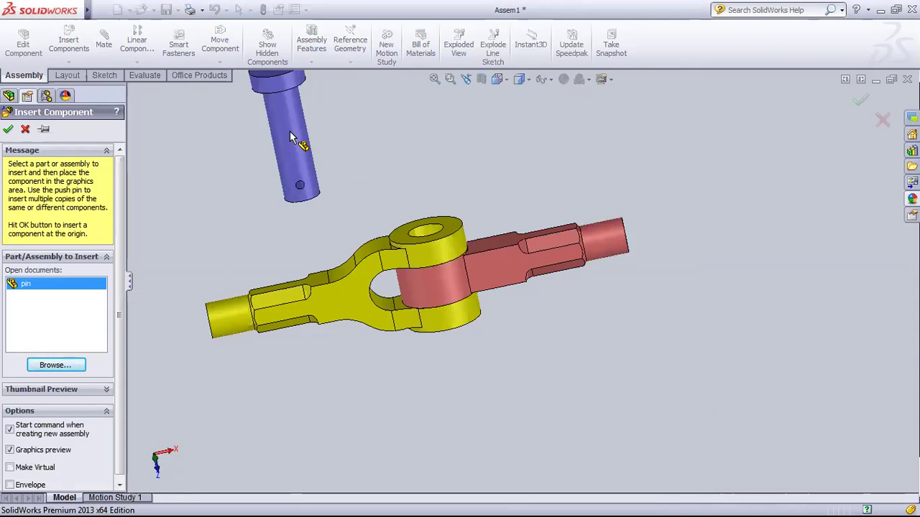
pyautogui.click(289, 131)
pyautogui.moveTo(480, 350)
pyautogui.mouseDown(button='middle')
pyautogui.moveTo(497, 329)
pyautogui.moveTo(433, 273)
pyautogui.mouseUp(button='middle')
pyautogui.moveTo(436, 324)
pyautogui.mouseDown(button='middle')
pyautogui.moveTo(295, 214)
pyautogui.moveTo(278, 179)
pyautogui.moveTo(451, 308)
pyautogui.mouseUp(button='middle')
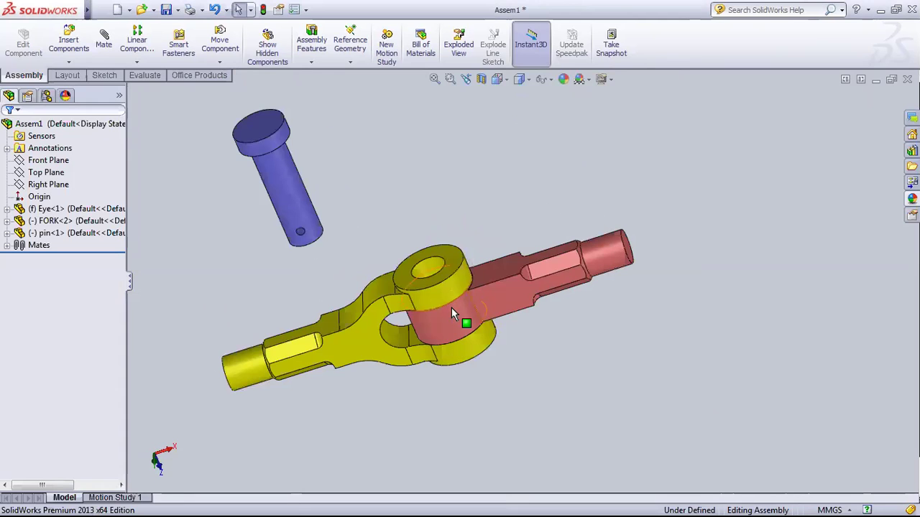
# Step: Clear the stray fork hole selection and start a new, empty mate
pyautogui.click(431, 266)
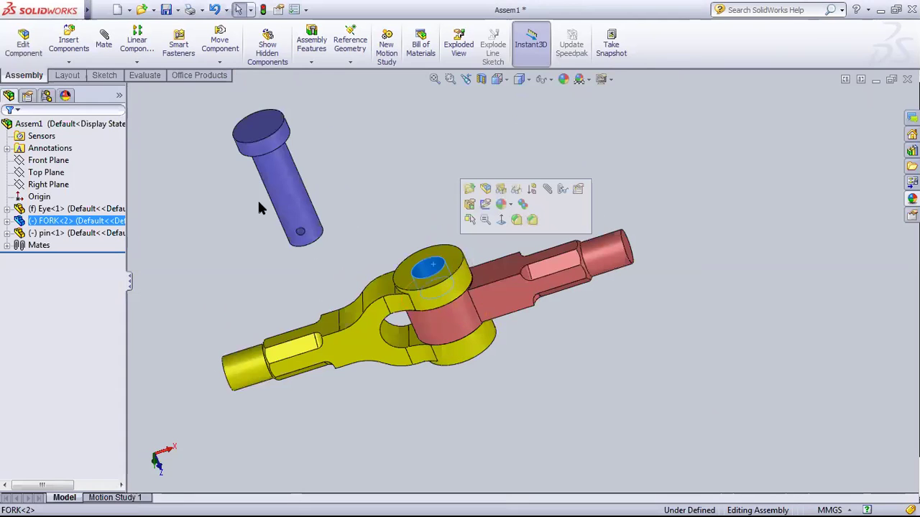
pyautogui.click(100, 10)
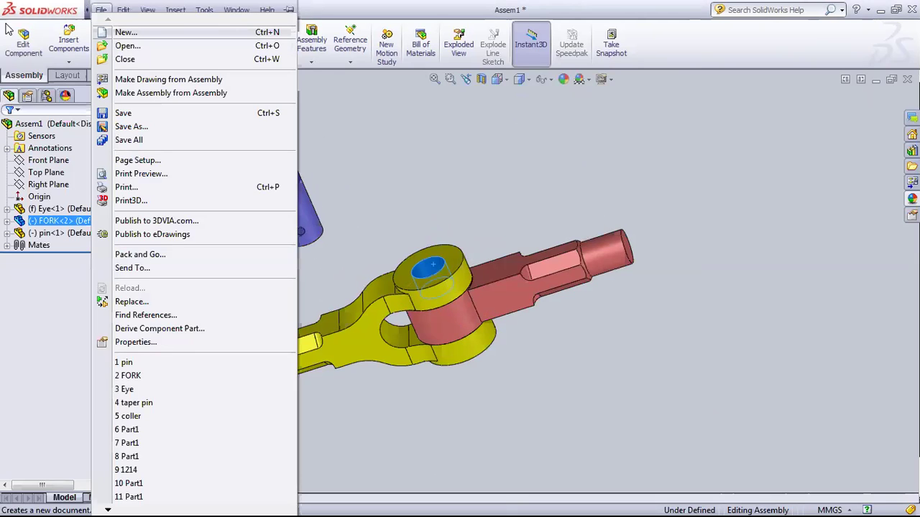
pyautogui.press('Escape')
pyautogui.press('Escape')
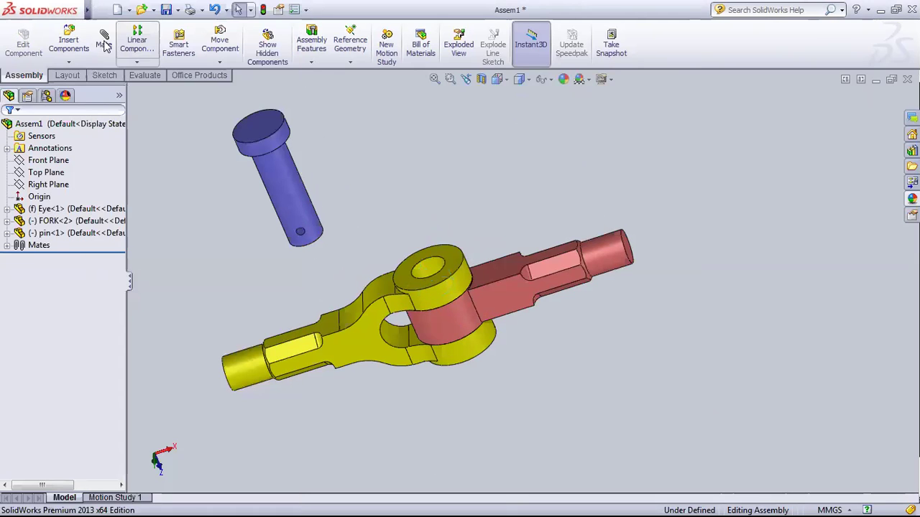
pyautogui.click(105, 45)
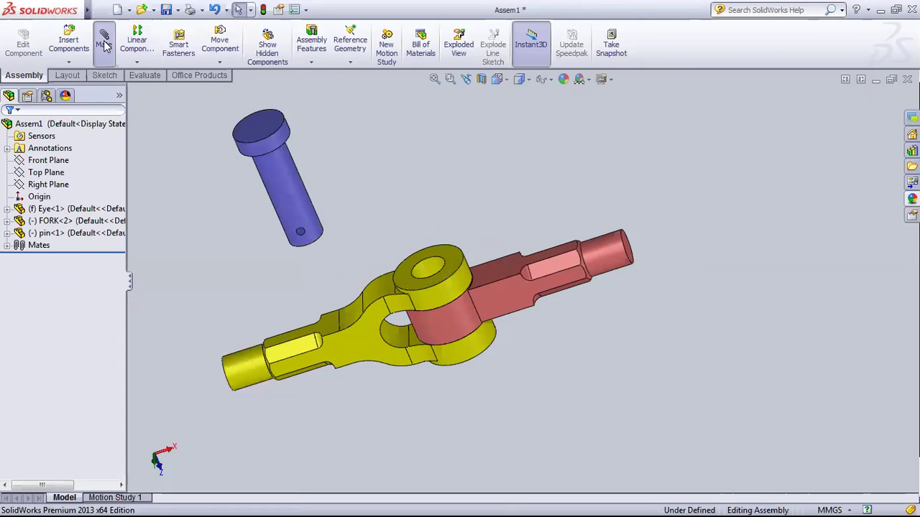
# Step: Mate the fork's hole face and the pin's cylinder as Concentric
pyautogui.click(423, 270)
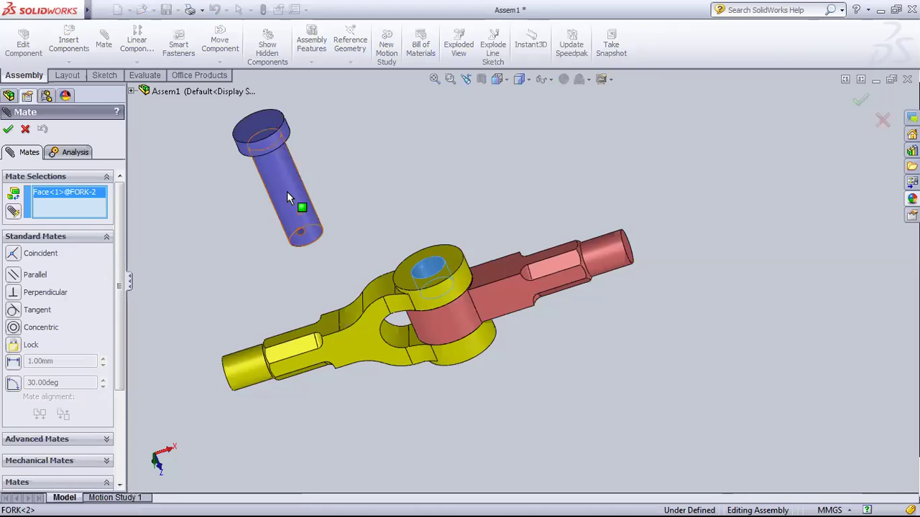
pyautogui.click(287, 193)
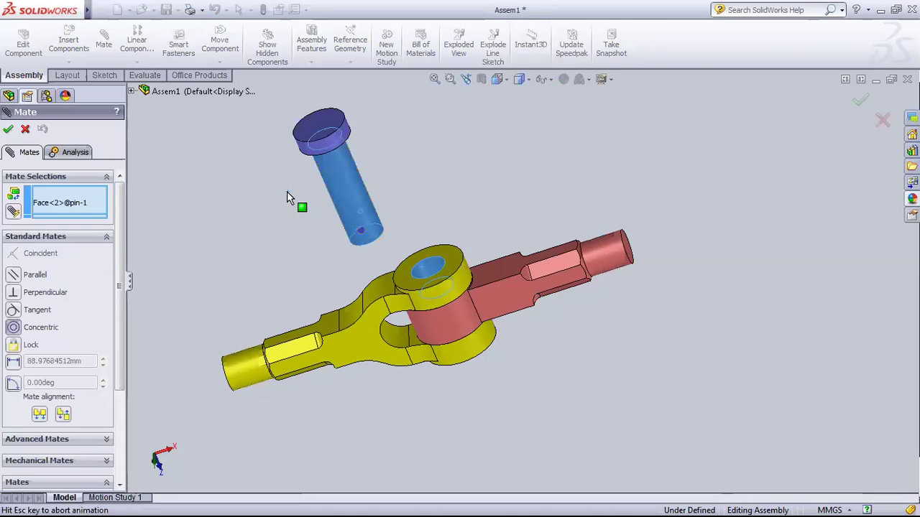
pyautogui.moveTo(246, 220)
pyautogui.mouseDown(button='middle')
pyautogui.moveTo(446, 191)
pyautogui.moveTo(476, 214)
pyautogui.moveTo(484, 378)
pyautogui.moveTo(407, 397)
pyautogui.moveTo(430, 308)
pyautogui.moveTo(510, 223)
pyautogui.moveTo(253, 184)
pyautogui.moveTo(327, 179)
pyautogui.mouseUp(button='middle')
pyautogui.press('Return')
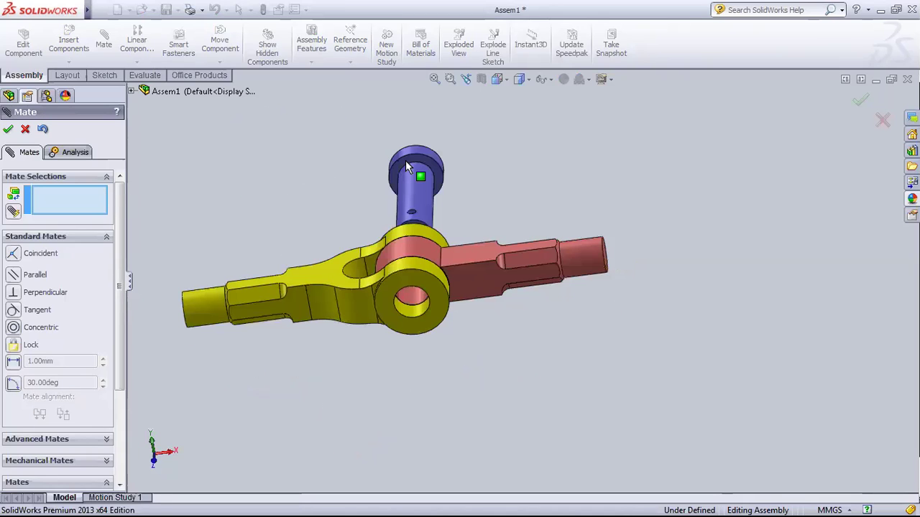
# Step: Select the pin's head face and the fork's top face for the next mate
pyautogui.moveTo(407, 166); pyautogui.dragTo(433, 296, button='middle')
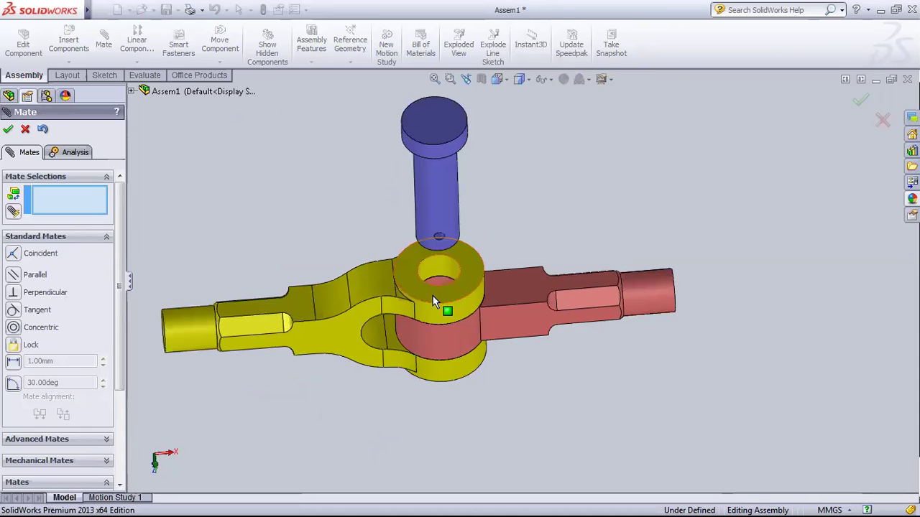
pyautogui.moveTo(264, 195)
pyautogui.mouseDown(button='middle')
pyautogui.moveTo(258, 80)
pyautogui.moveTo(410, 112)
pyautogui.mouseUp(button='middle')
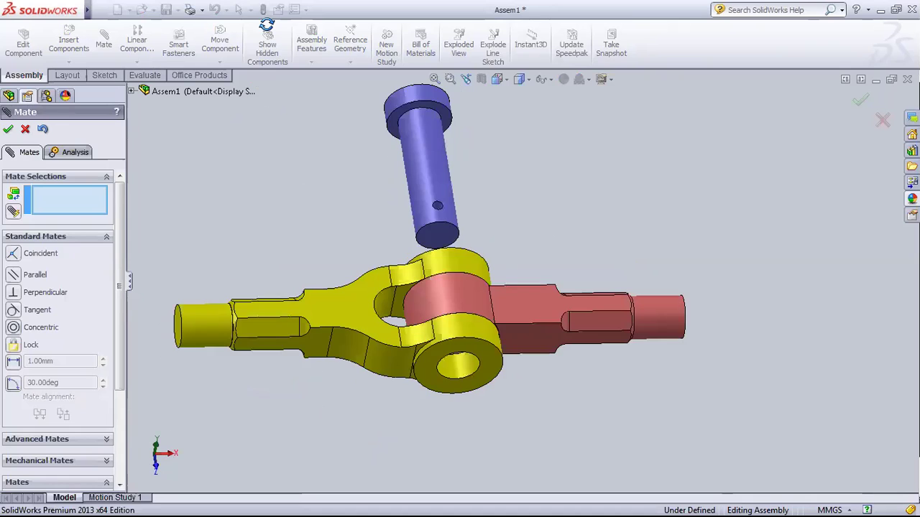
pyautogui.click(406, 111)
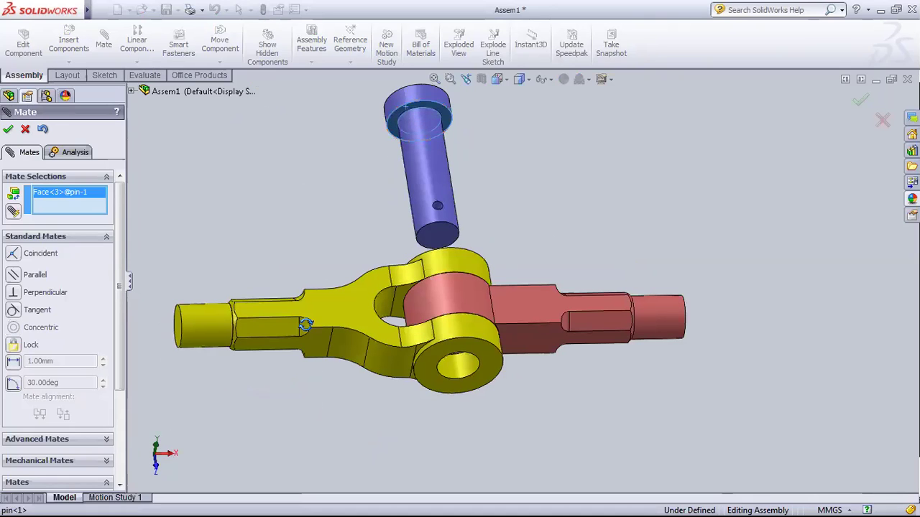
pyautogui.moveTo(306, 325); pyautogui.dragTo(447, 333, button='middle')
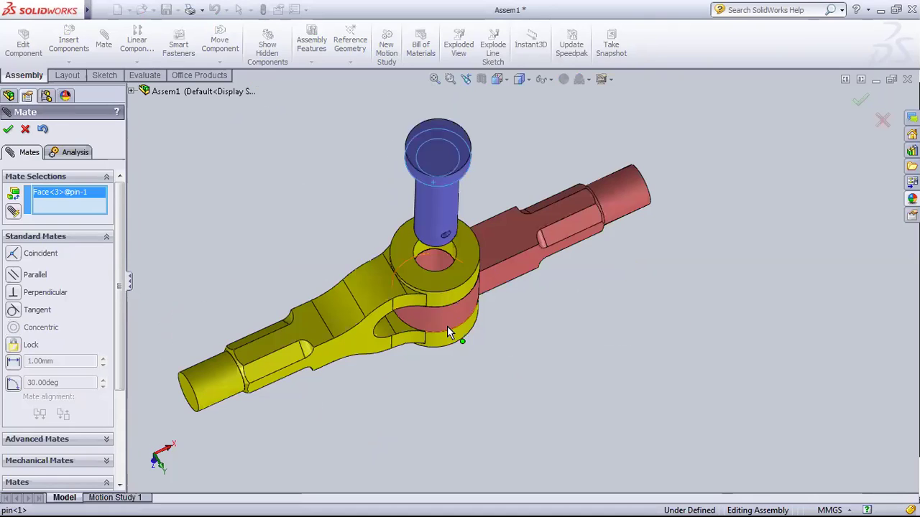
pyautogui.click(447, 276)
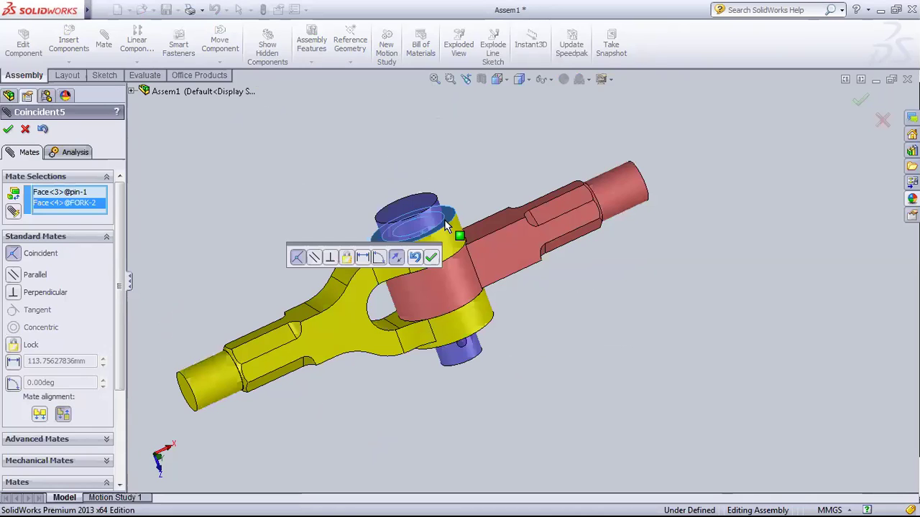
# Step: Try a Distance mate between pin head and fork at 2 mm, then 10 mm
pyautogui.click(14, 365)
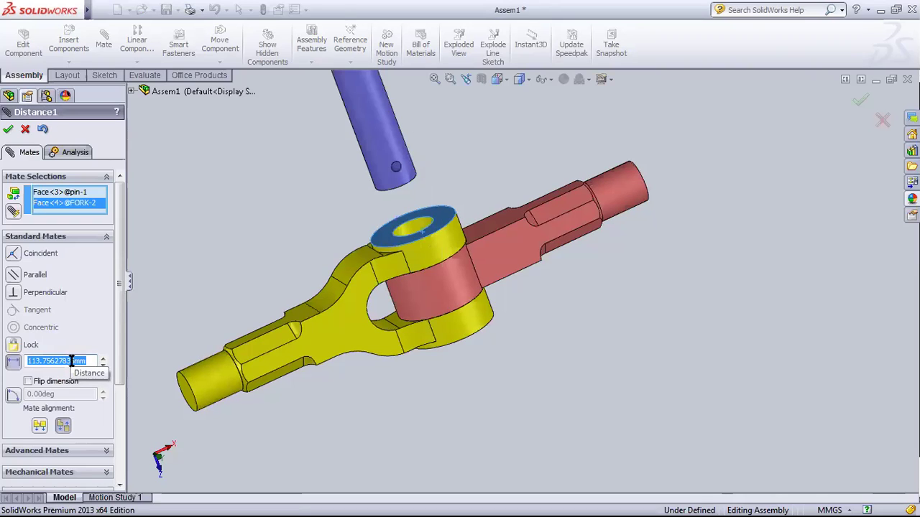
pyautogui.write('2')
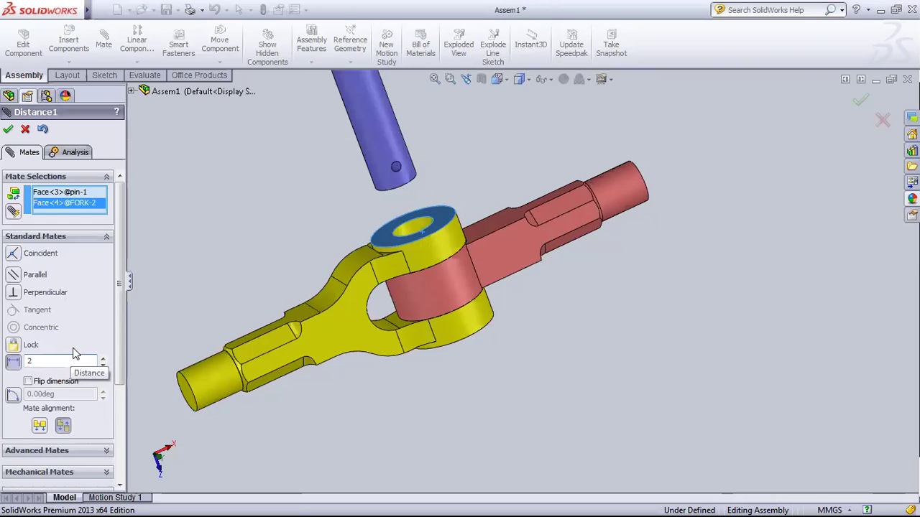
pyautogui.press('Return')
pyautogui.moveTo(64, 359); pyautogui.dragTo(5, 355)
pyautogui.write('10')
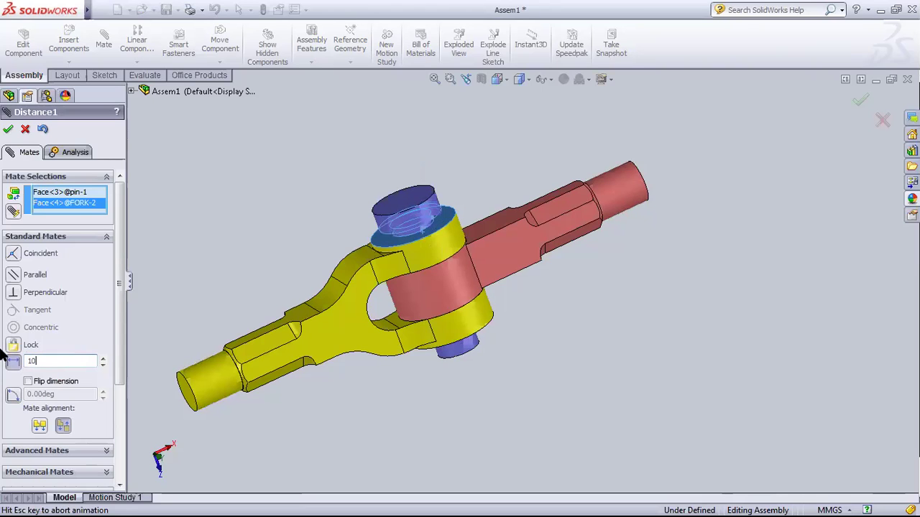
pyautogui.press('Return')
# Step: Change the distance to 5 mm, then switch to Coincident and accept it
pyautogui.moveTo(170, 235)
pyautogui.mouseDown(button='middle')
pyautogui.moveTo(185, 232)
pyautogui.moveTo(191, 280)
pyautogui.mouseUp(button='middle')
pyautogui.moveTo(201, 224)
pyautogui.mouseDown(button='middle')
pyautogui.moveTo(187, 217)
pyautogui.moveTo(190, 224)
pyautogui.mouseUp(button='middle')
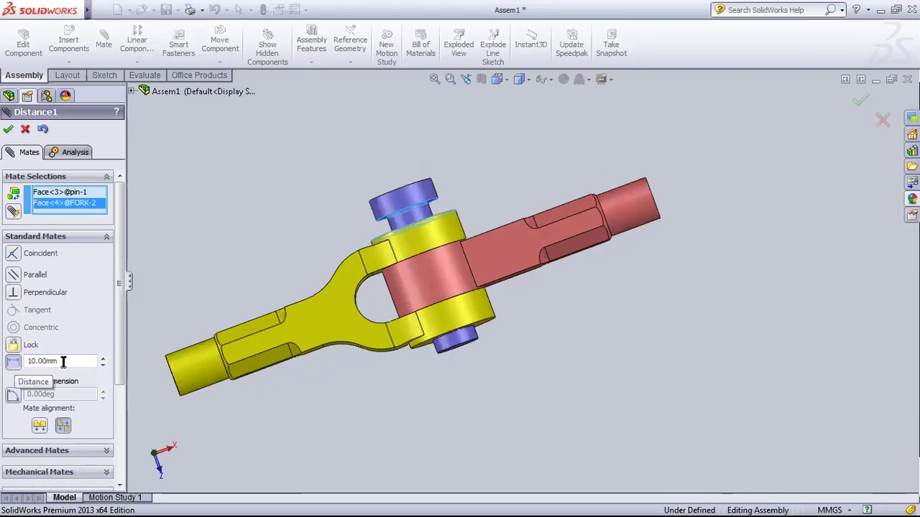
pyautogui.click(13, 362)
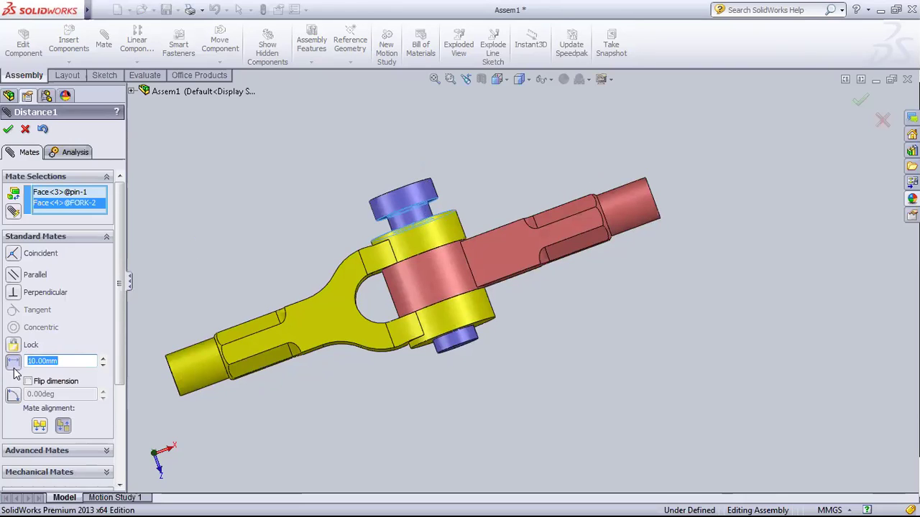
pyautogui.write('5')
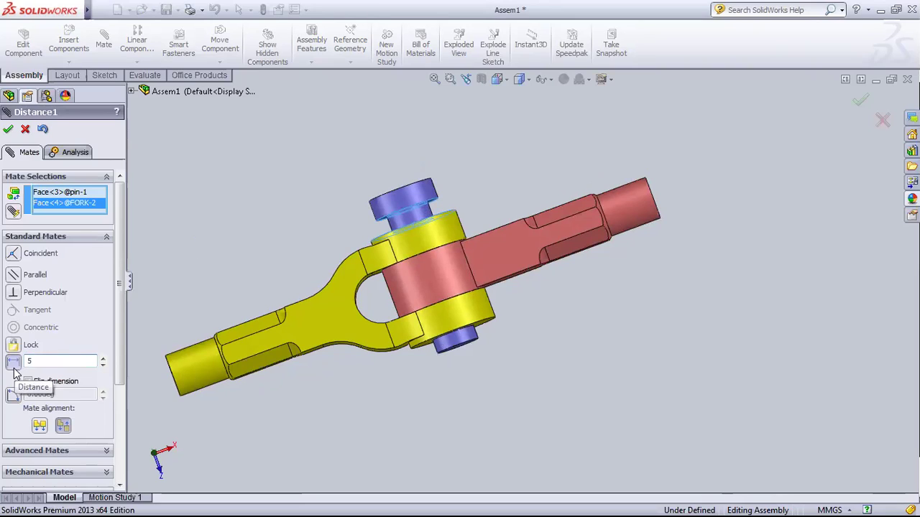
pyautogui.press('Return')
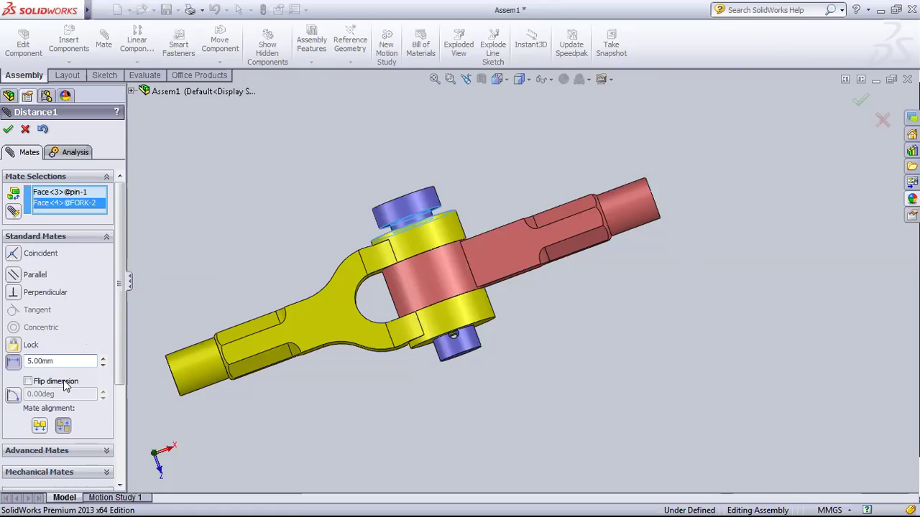
pyautogui.click(12, 254)
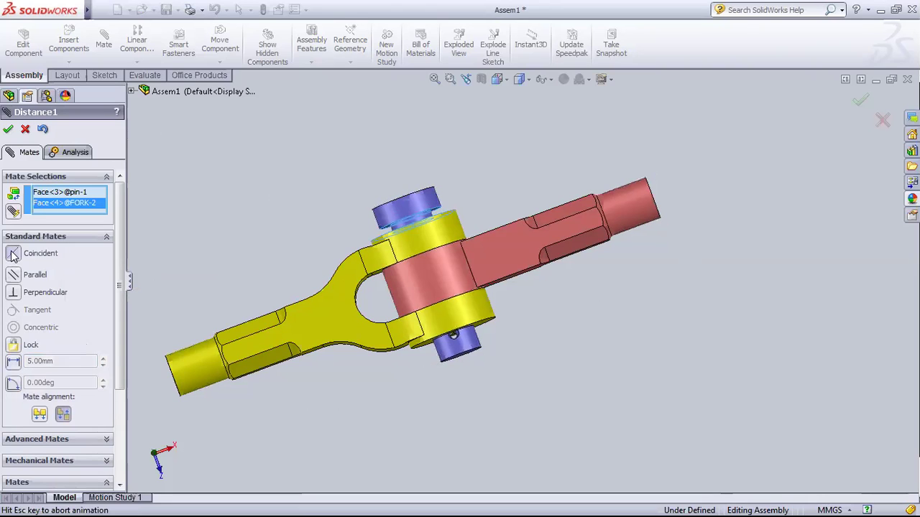
pyautogui.click(8, 129)
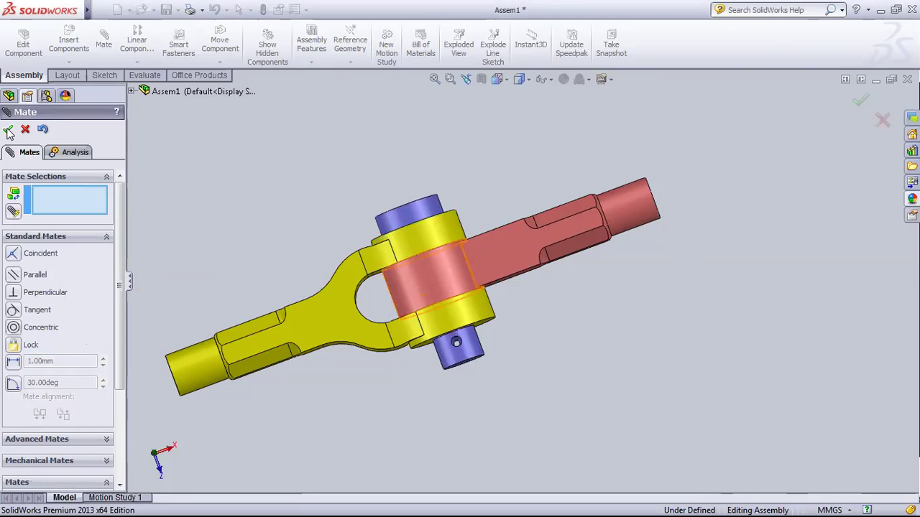
# Step: Finish mating, stand the assembly upright, and start inserting another component
pyautogui.click(8, 130)
pyautogui.moveTo(494, 412)
pyautogui.mouseDown(button='middle')
pyautogui.moveTo(453, 225)
pyautogui.moveTo(451, 111)
pyautogui.moveTo(484, 312)
pyautogui.mouseUp(button='middle')
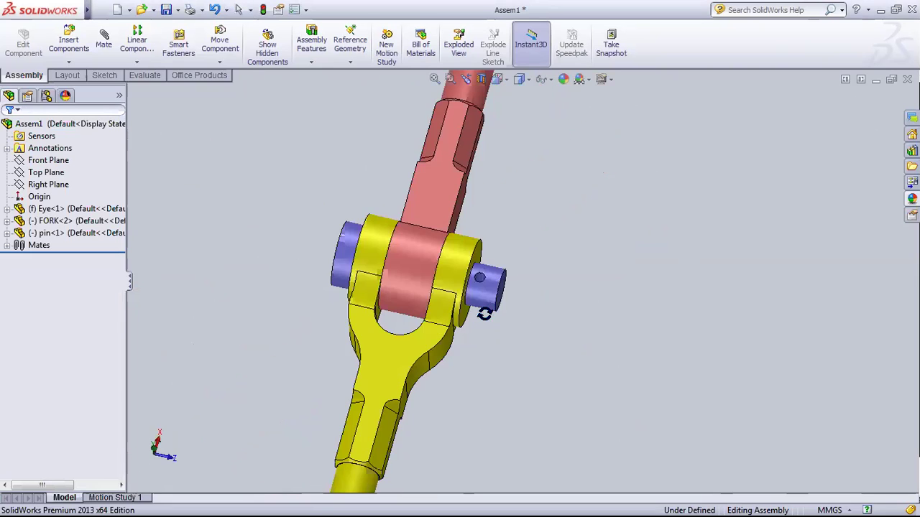
pyautogui.click(72, 45)
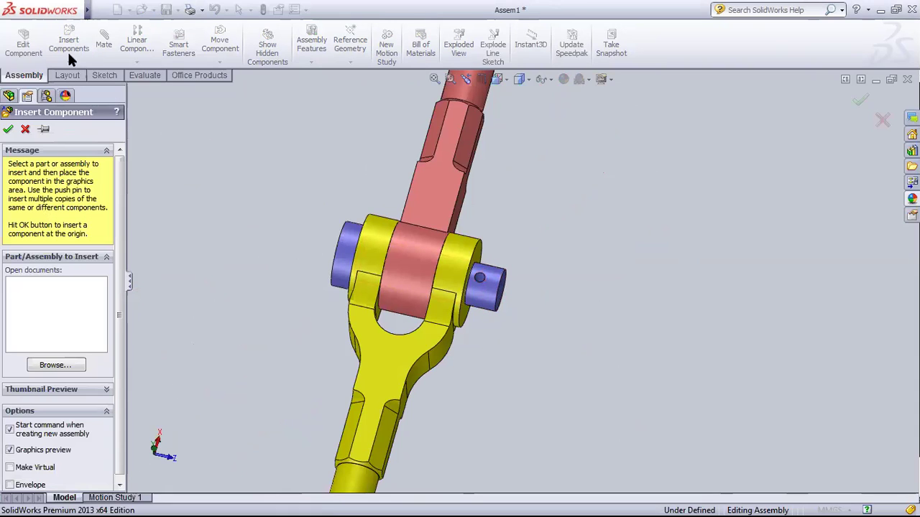
# Step: Insert the coller part and place it beside the assembly
pyautogui.click(41, 366)
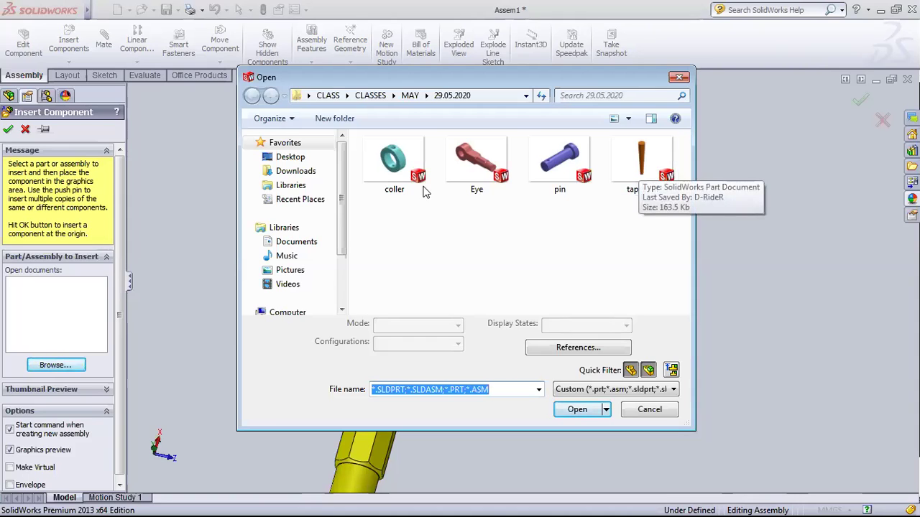
pyautogui.doubleClick(400, 169)
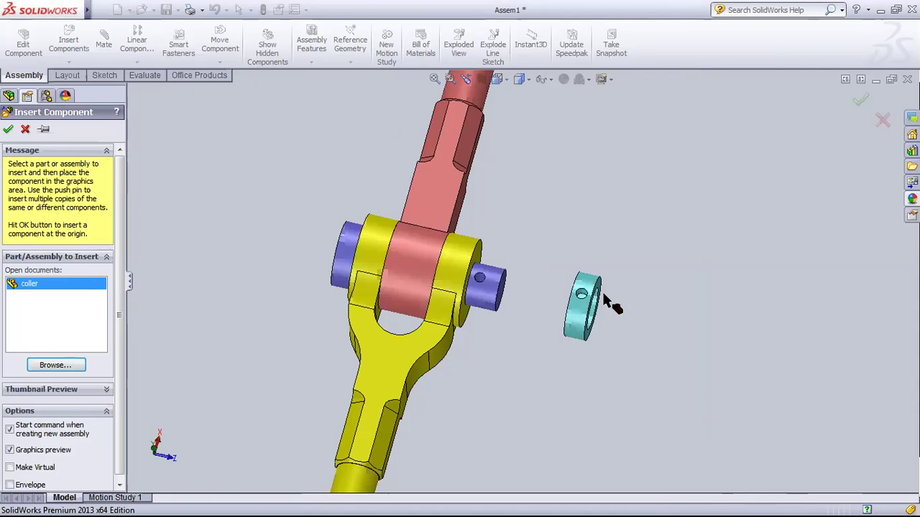
pyautogui.click(644, 297)
# Step: Zoom in on the collar, select its inner bore face, and start a mate on it
pyautogui.moveTo(542, 329)
pyautogui.mouseDown(button='middle')
pyautogui.moveTo(525, 257)
pyautogui.moveTo(458, 274)
pyautogui.moveTo(441, 319)
pyautogui.moveTo(467, 352)
pyautogui.mouseUp(button='middle')
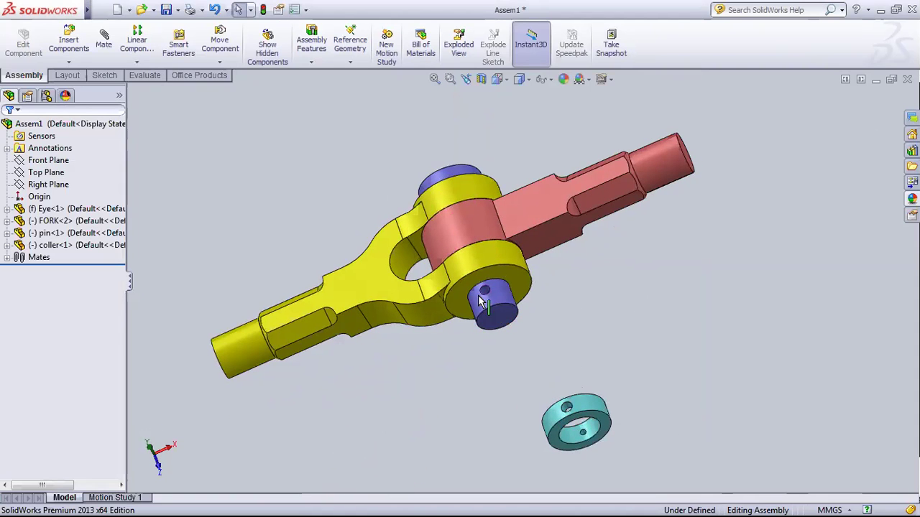
pyautogui.moveTo(487, 377)
pyautogui.mouseDown(button='middle')
pyautogui.moveTo(400, 178)
pyautogui.moveTo(529, 281)
pyautogui.moveTo(561, 287)
pyautogui.mouseUp(button='middle')
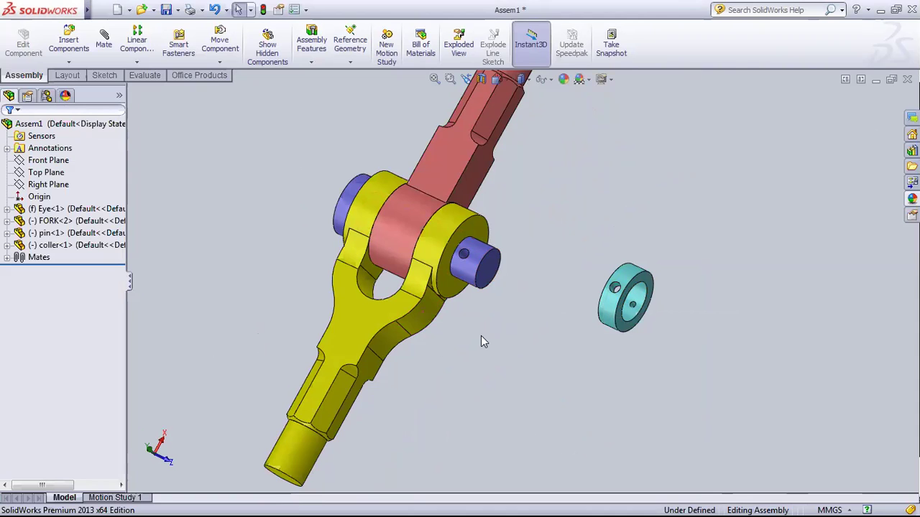
pyautogui.moveTo(487, 322)
pyautogui.mouseDown(button='middle')
pyautogui.moveTo(524, 328)
pyautogui.moveTo(544, 282)
pyautogui.mouseUp(button='middle')
pyautogui.moveTo(595, 296)
pyautogui.mouseDown(button='middle')
pyautogui.moveTo(499, 329)
pyautogui.moveTo(390, 258)
pyautogui.mouseUp(button='middle')
pyautogui.moveTo(483, 328)
pyautogui.mouseDown(button='middle')
pyautogui.moveTo(421, 360)
pyautogui.moveTo(461, 322)
pyautogui.moveTo(538, 347)
pyautogui.moveTo(570, 312)
pyautogui.mouseUp(button='middle')
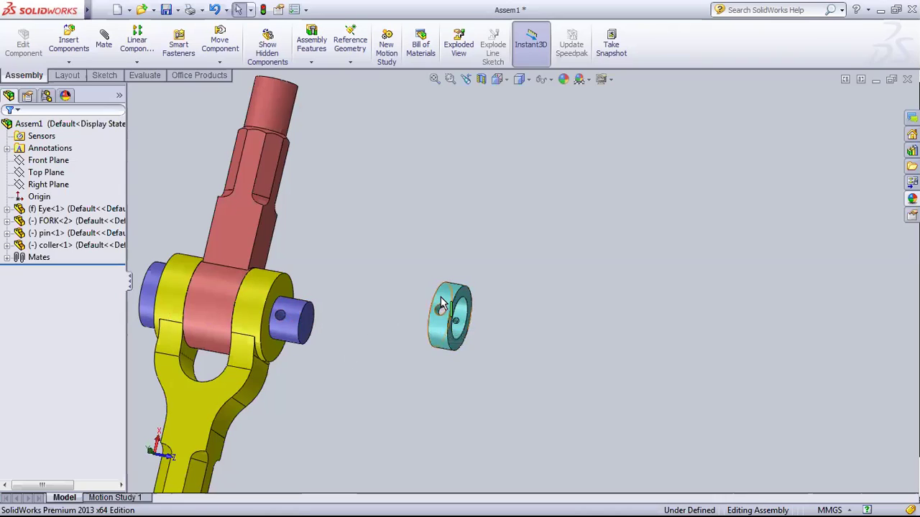
pyautogui.scroll(-3, 442, 314)
pyautogui.scroll(-1, 467, 302)
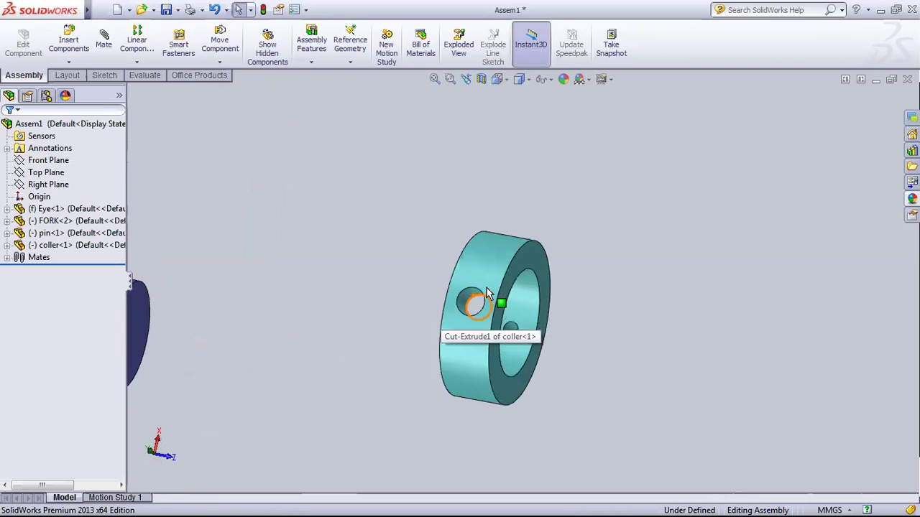
pyautogui.scroll(-1, 483, 289)
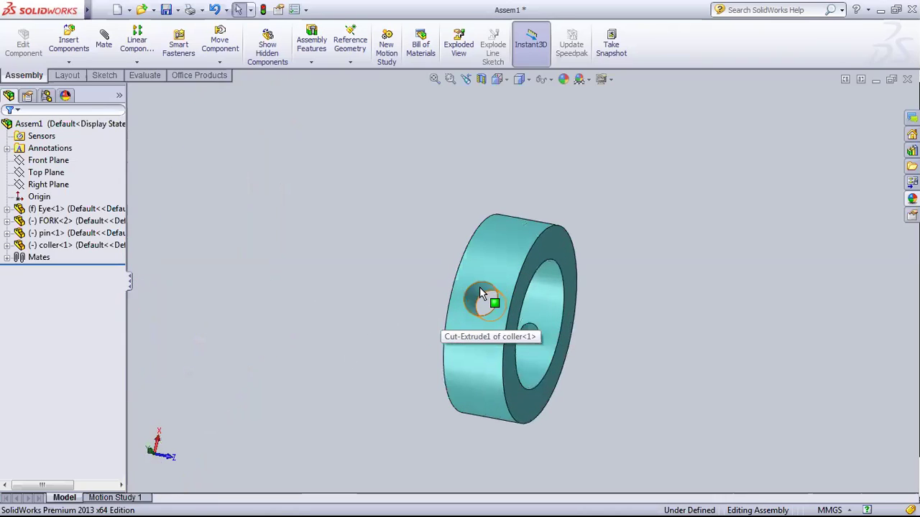
pyautogui.click(545, 298)
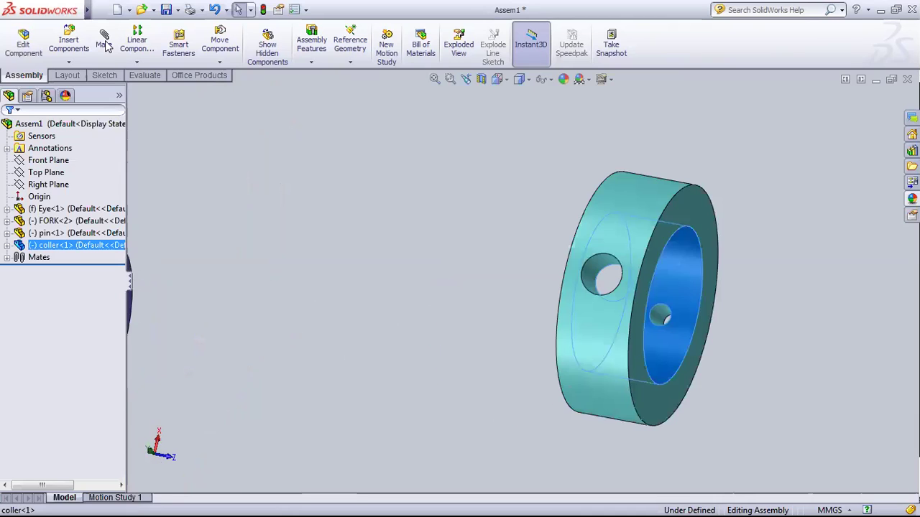
pyautogui.click(105, 43)
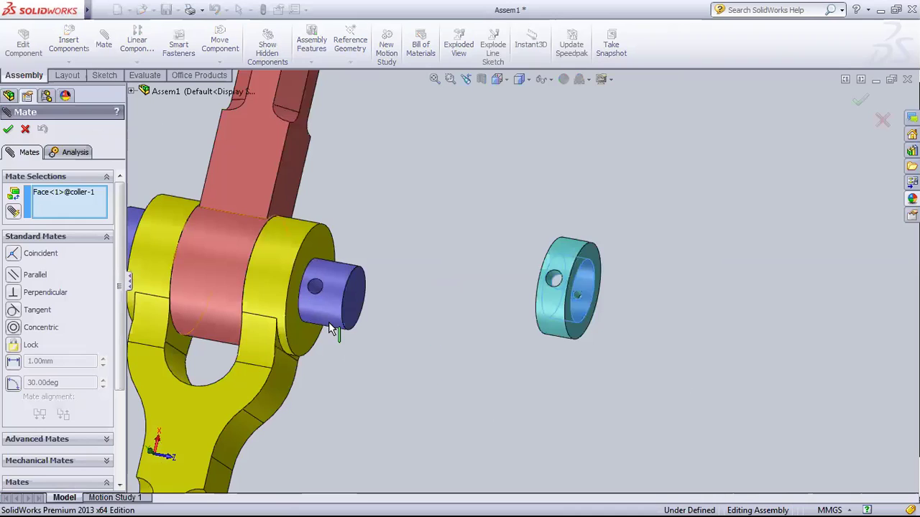
# Step: Mate the collar's bore concentric with the pin's round face
pyautogui.click(327, 319)
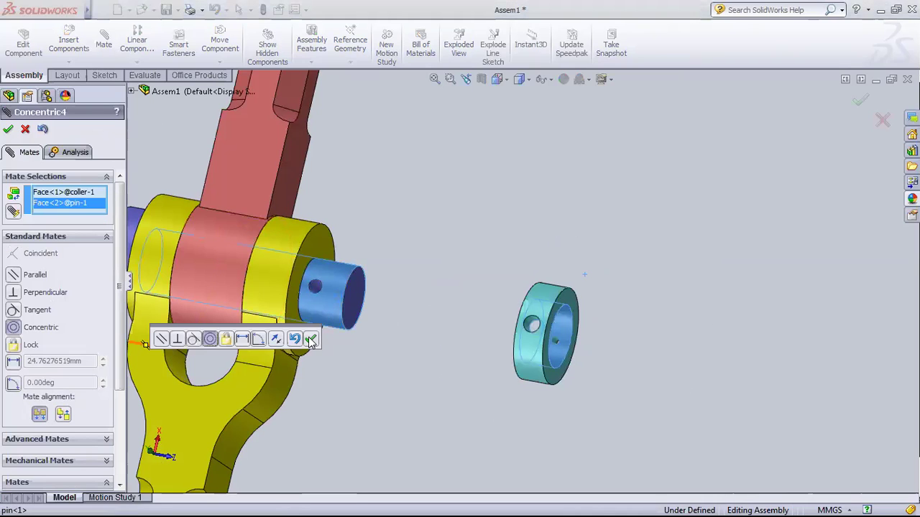
pyautogui.press('Return')
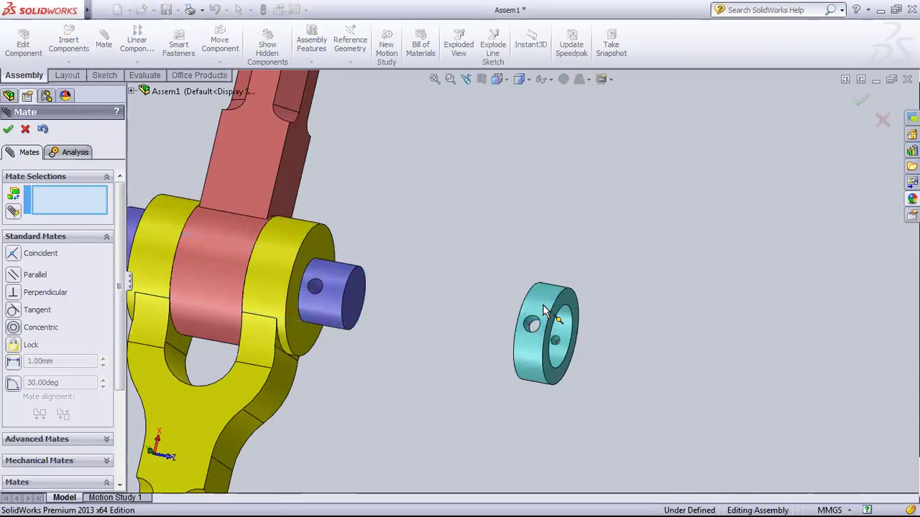
pyautogui.moveTo(546, 329)
pyautogui.mouseDown()
pyautogui.moveTo(559, 394)
pyautogui.moveTo(534, 371)
pyautogui.moveTo(610, 323)
pyautogui.mouseUp()
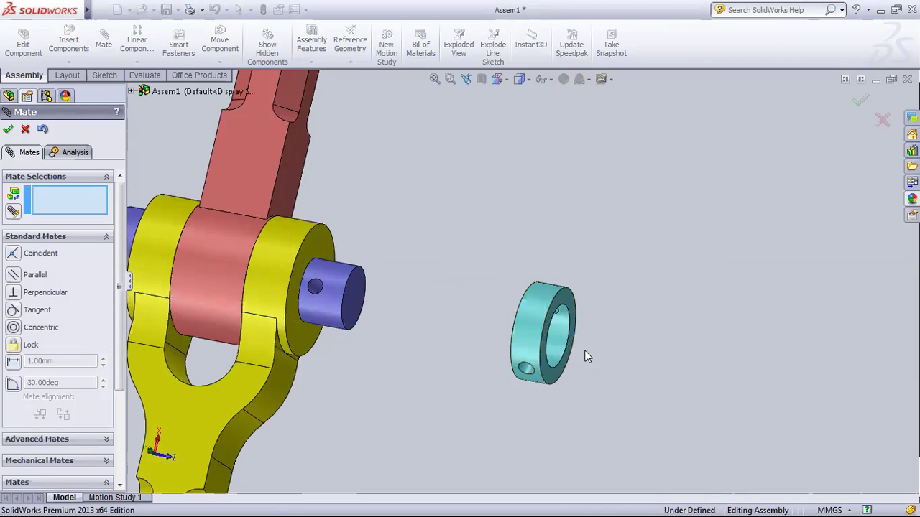
# Step: Align the collar's cross hole concentric with the pin's hole and close the Mate tool
pyautogui.click(528, 370)
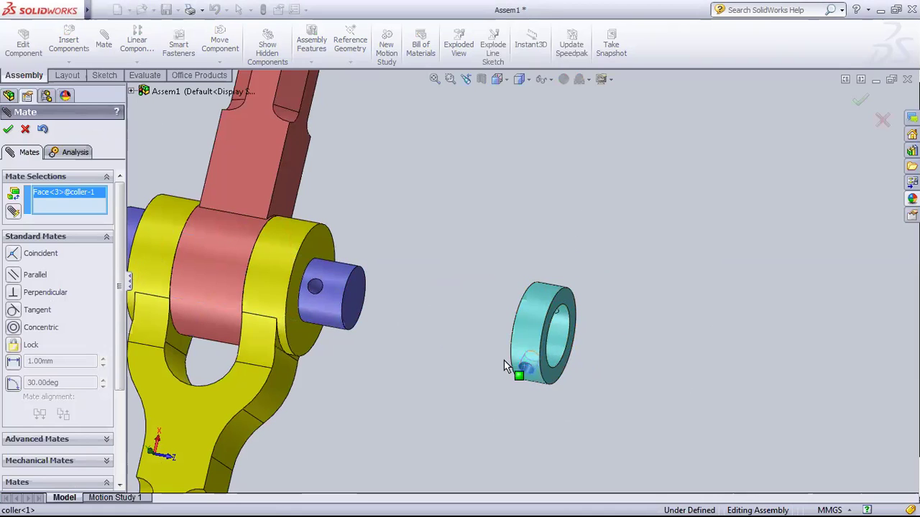
pyautogui.click(313, 284)
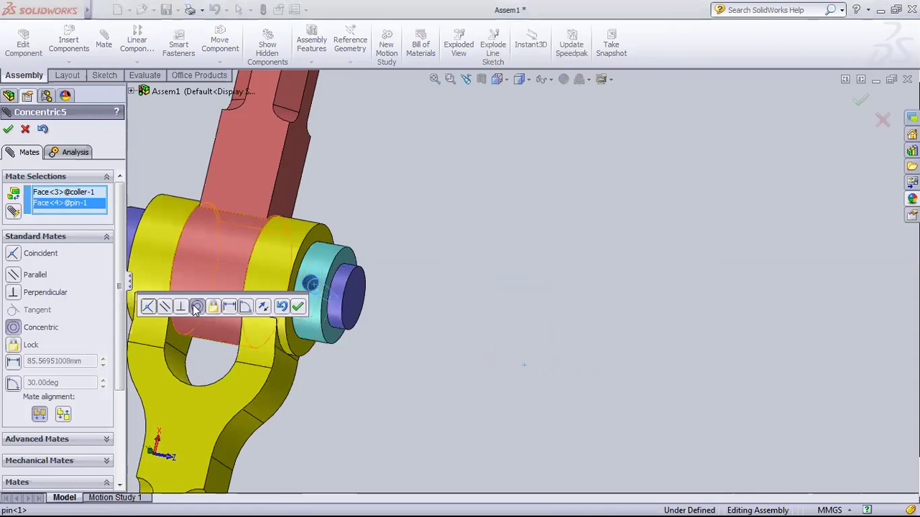
pyautogui.click(299, 309)
pyautogui.moveTo(378, 324)
pyautogui.mouseDown(button='middle')
pyautogui.moveTo(399, 352)
pyautogui.moveTo(380, 273)
pyautogui.moveTo(288, 206)
pyautogui.moveTo(212, 265)
pyautogui.moveTo(275, 348)
pyautogui.moveTo(324, 384)
pyautogui.moveTo(323, 427)
pyautogui.moveTo(345, 421)
pyautogui.moveTo(427, 349)
pyautogui.moveTo(406, 390)
pyautogui.moveTo(429, 395)
pyautogui.moveTo(419, 417)
pyautogui.mouseUp(button='middle')
pyautogui.moveTo(388, 369)
pyautogui.mouseDown(button='middle')
pyautogui.moveTo(383, 356)
pyautogui.moveTo(218, 247)
pyautogui.moveTo(251, 213)
pyautogui.moveTo(344, 218)
pyautogui.moveTo(405, 242)
pyautogui.mouseUp(button='middle')
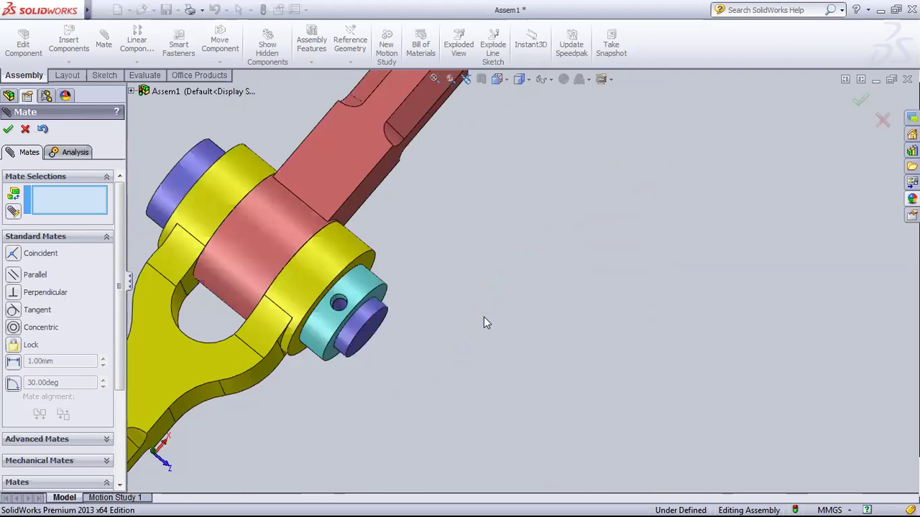
pyautogui.scroll(3, 485, 320)
pyautogui.click(24, 131)
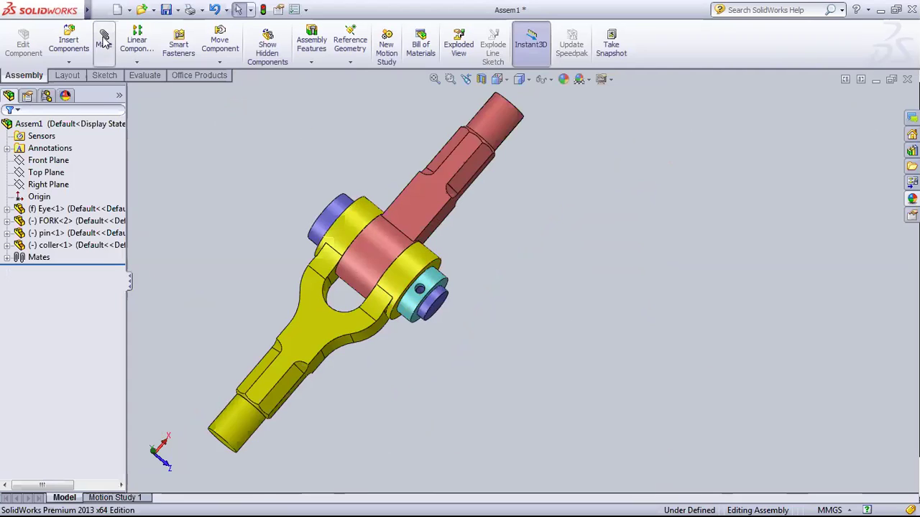
# Step: Insert the taper pin part and place it beside the assembly
pyautogui.click(68, 45)
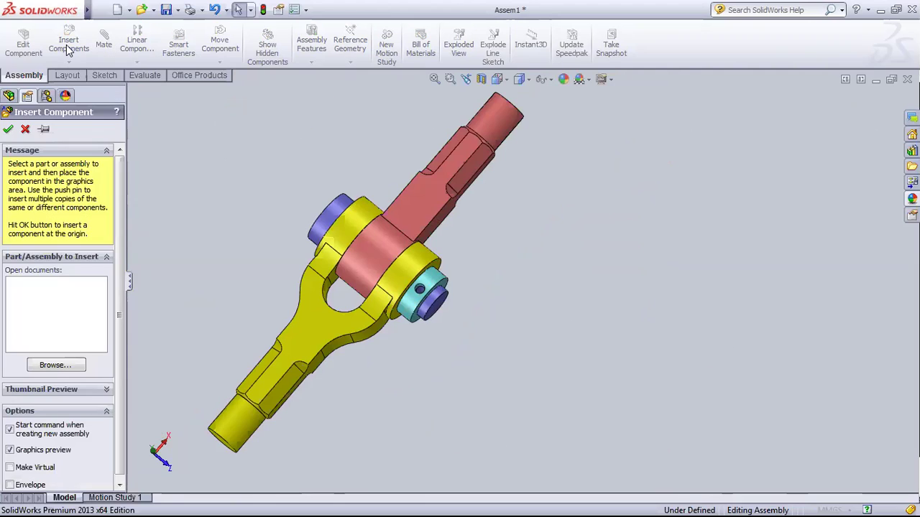
pyautogui.click(54, 366)
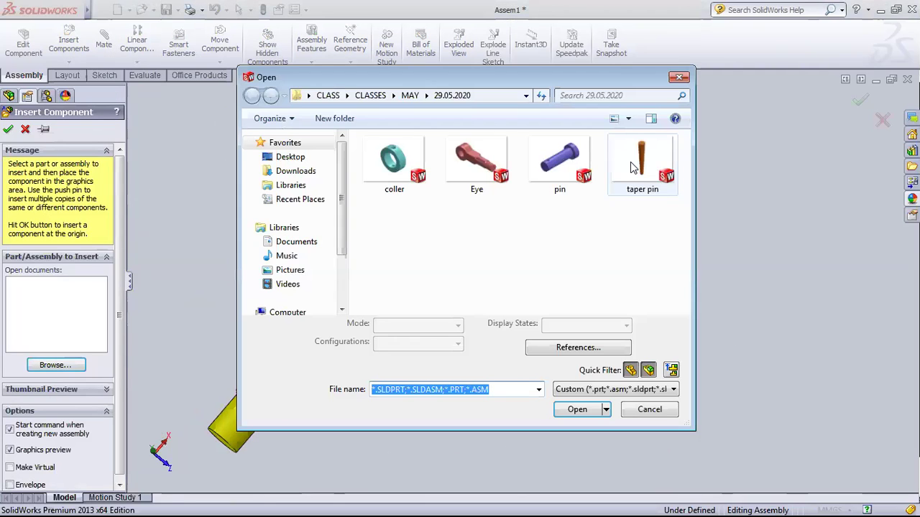
pyautogui.doubleClick(632, 166)
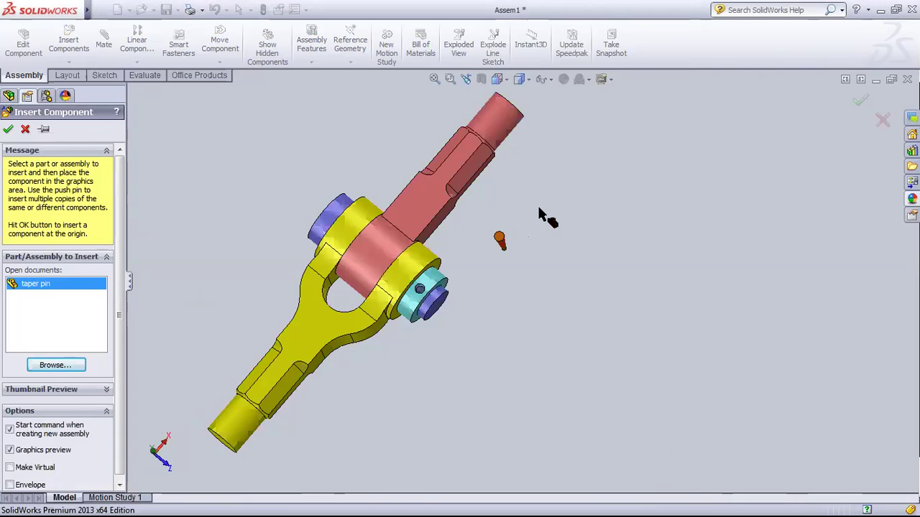
pyautogui.click(594, 224)
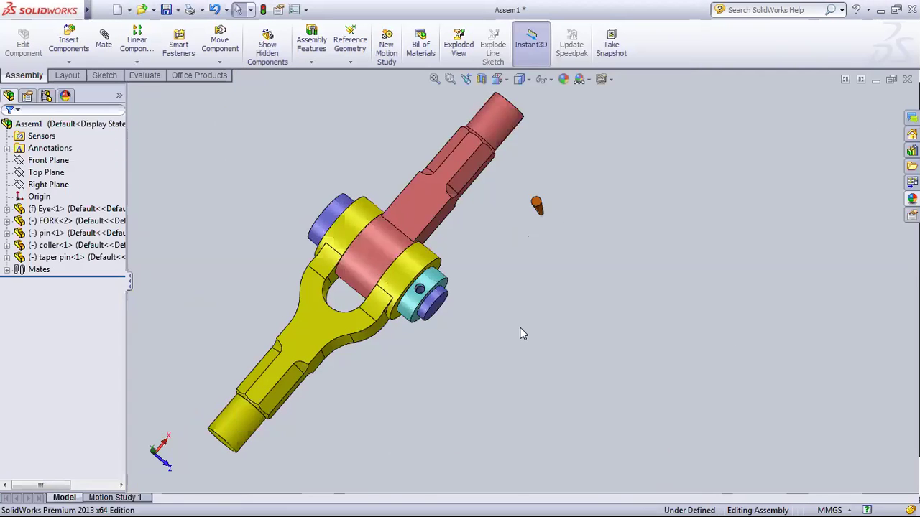
# Step: Zoom in and select the taper pin and the edge of the collar's cross hole
pyautogui.scroll(-2, 530, 262)
pyautogui.scroll(-2, 525, 246)
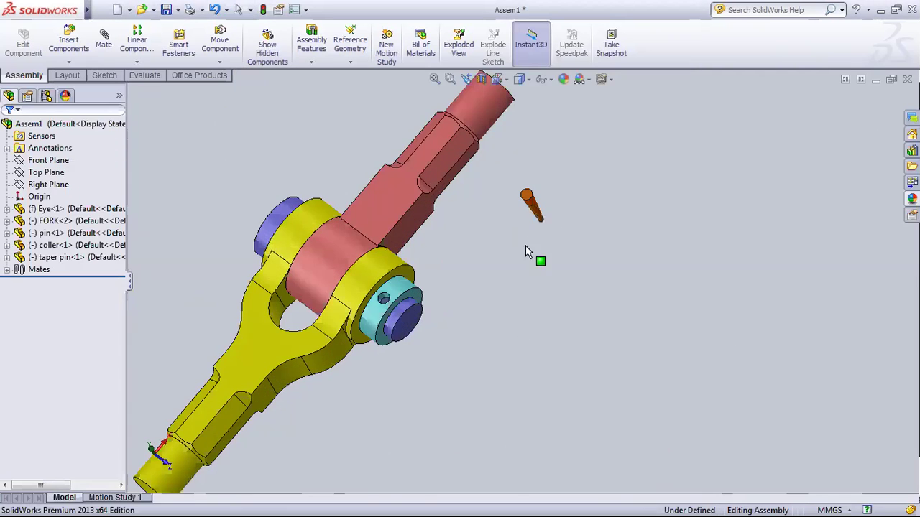
pyautogui.click(535, 204)
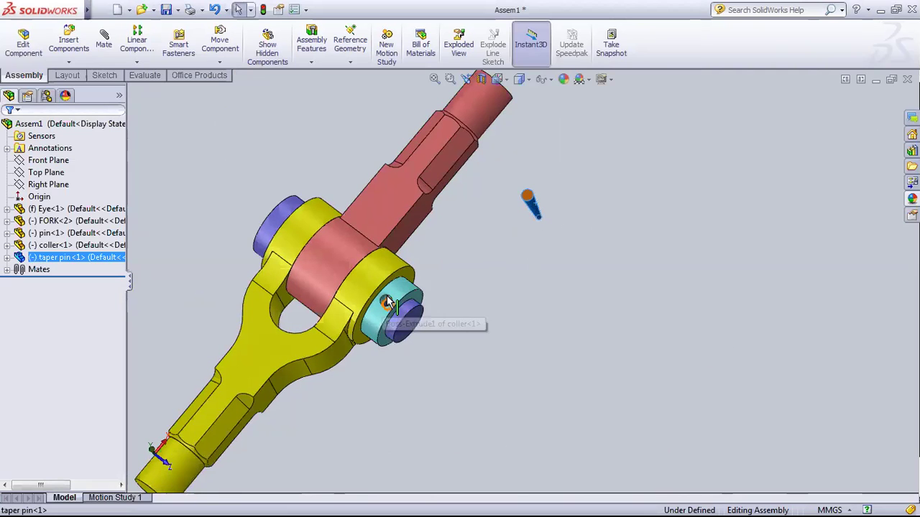
pyautogui.scroll(-3, 437, 307)
pyautogui.click(437, 307)
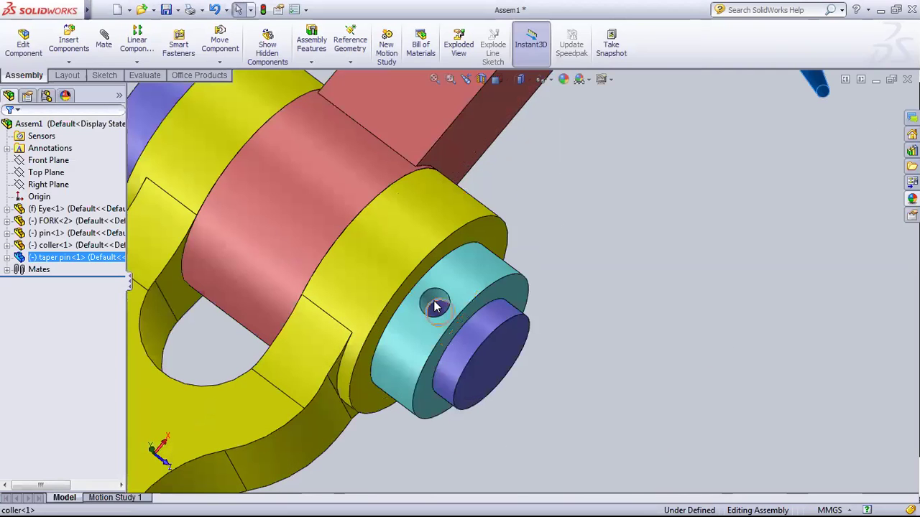
# Step: Mate the taper pin concentric to a round face of the main pin, dropping the collar edge
pyautogui.click(103, 38)
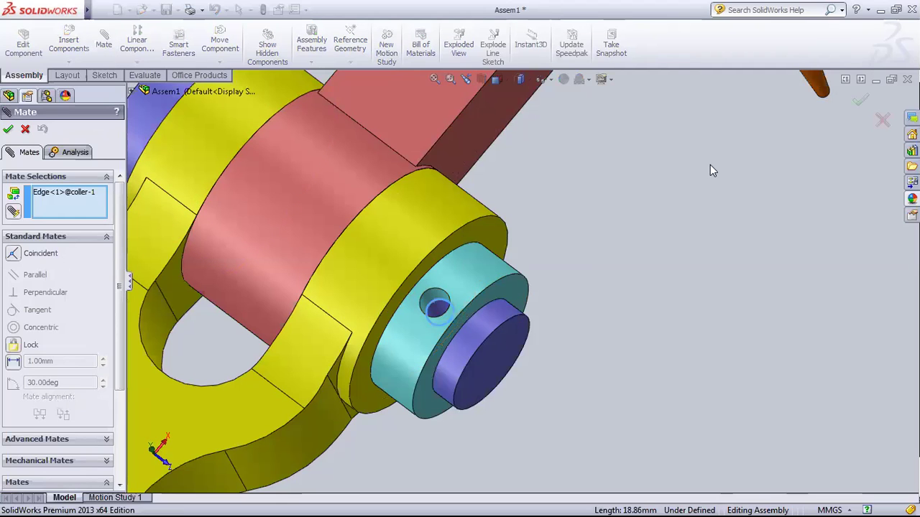
pyautogui.scroll(3, 661, 190)
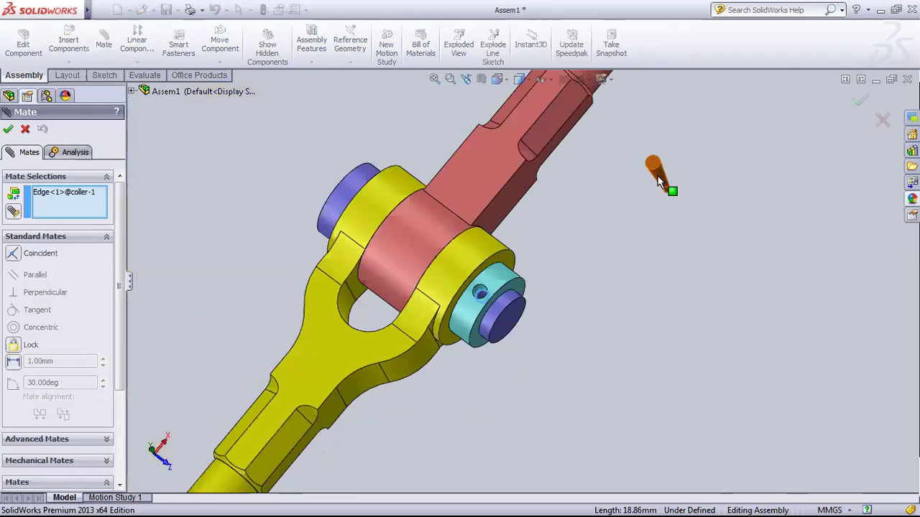
pyautogui.click(658, 179)
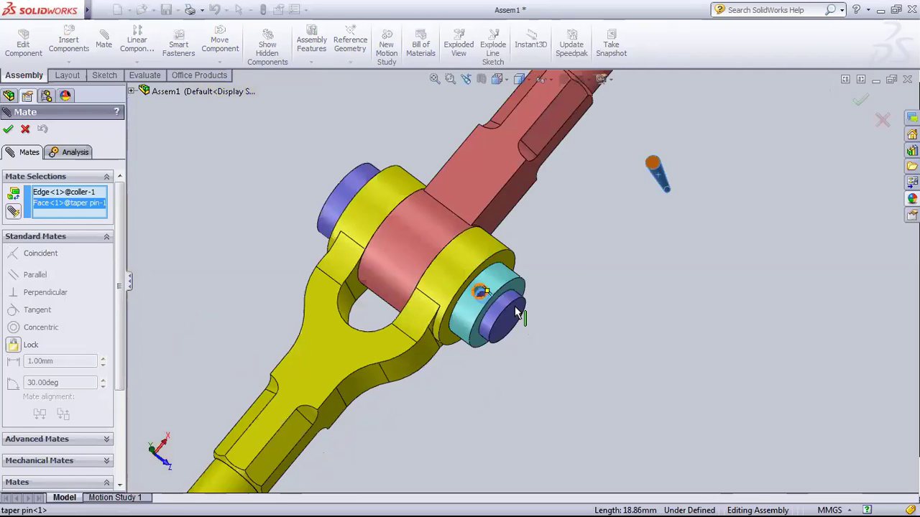
pyautogui.scroll(-3, 526, 333)
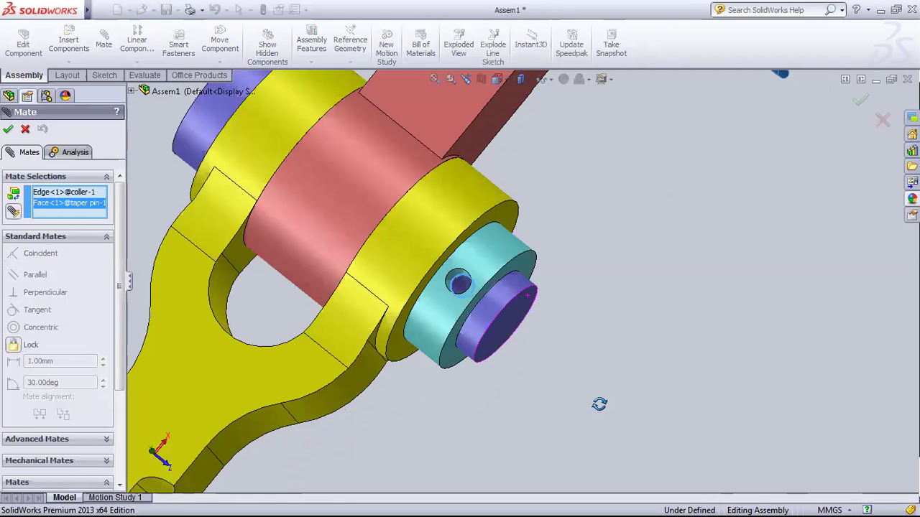
pyautogui.rightClick(65, 193)
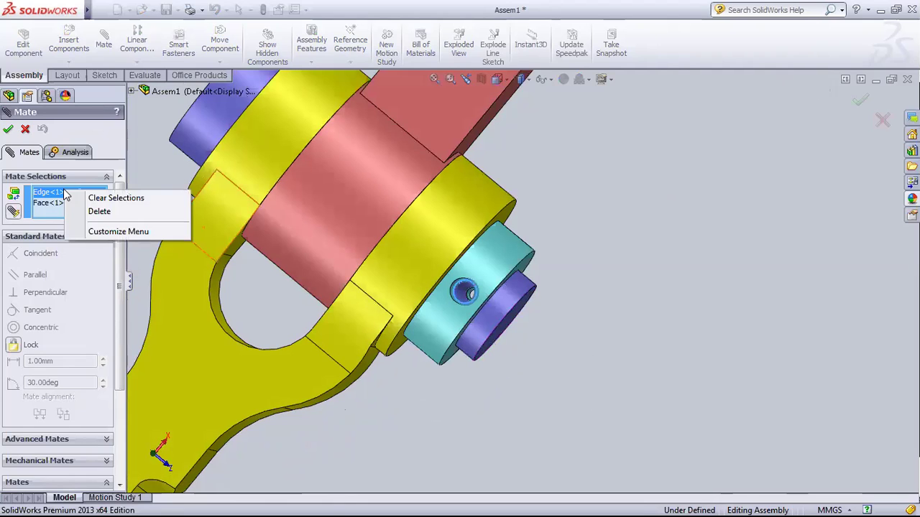
pyautogui.click(93, 211)
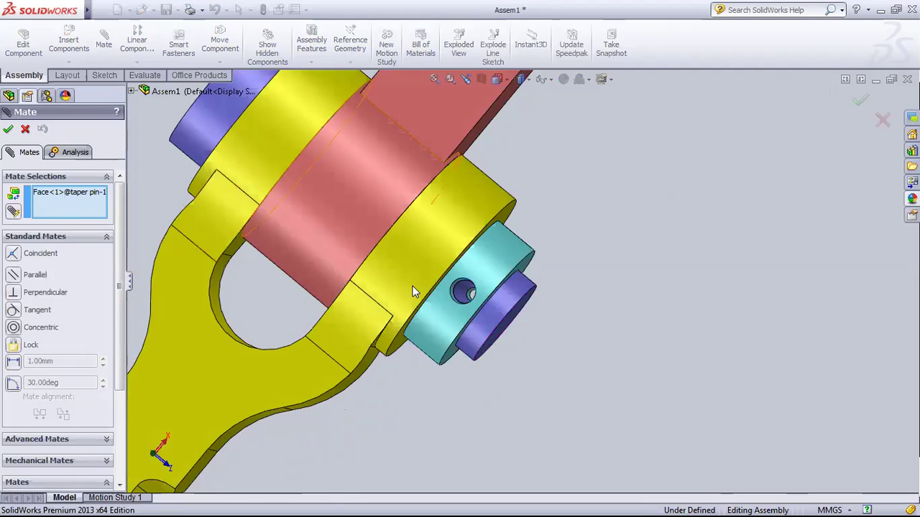
pyautogui.click(463, 296)
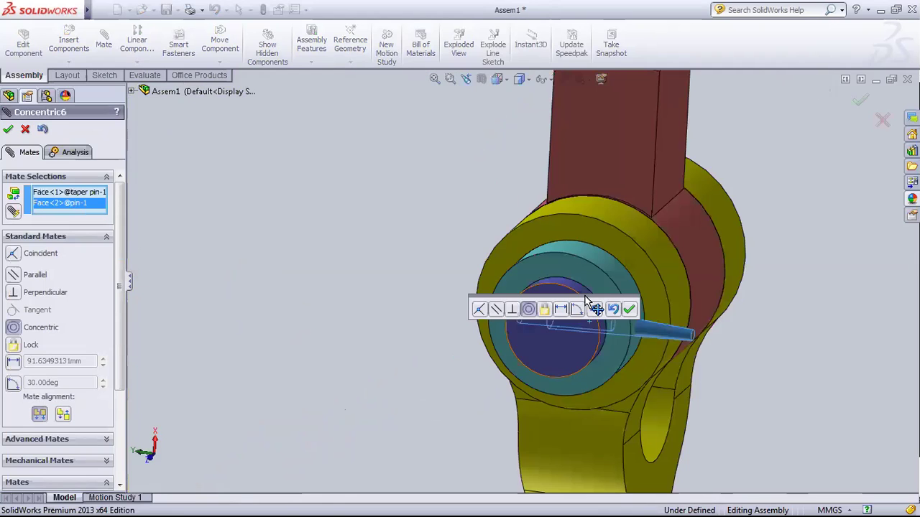
pyautogui.click(629, 309)
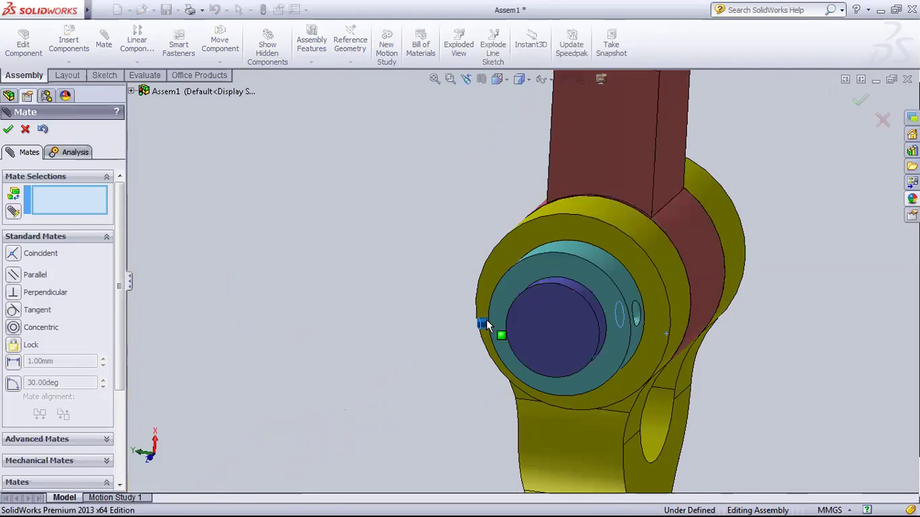
# Step: Drag the taper pin out beside the hub and orbit to face the collar hole
pyautogui.moveTo(684, 333)
pyautogui.mouseDown()
pyautogui.moveTo(521, 322)
pyautogui.moveTo(396, 333)
pyautogui.moveTo(294, 313)
pyautogui.moveTo(282, 325)
pyautogui.mouseUp()
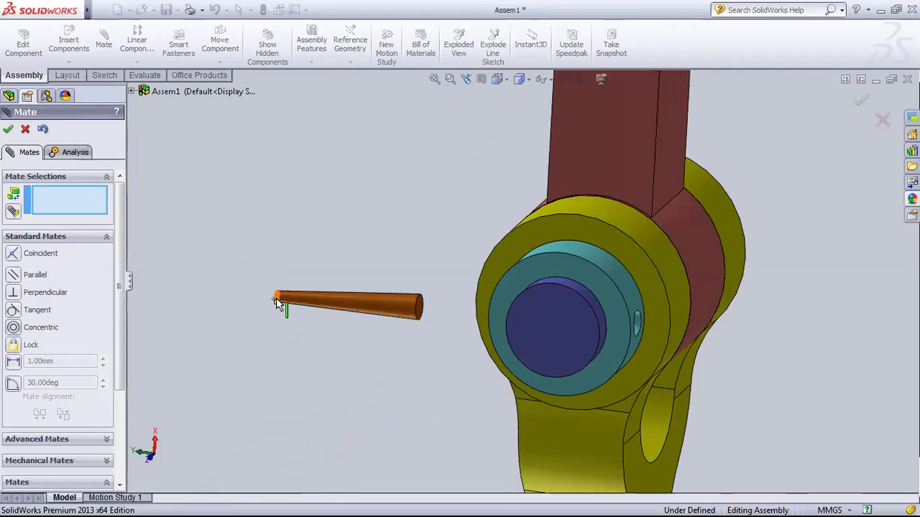
pyautogui.moveTo(398, 317)
pyautogui.mouseDown()
pyautogui.moveTo(667, 332)
pyautogui.moveTo(646, 326)
pyautogui.mouseUp()
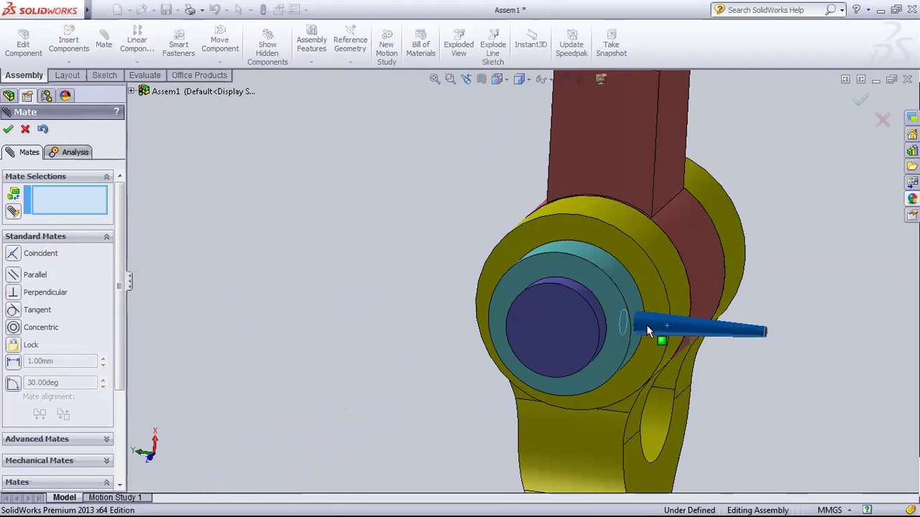
pyautogui.moveTo(725, 333); pyautogui.dragTo(762, 334)
pyautogui.moveTo(373, 343); pyautogui.dragTo(462, 347, button='middle')
pyautogui.moveTo(398, 355); pyautogui.dragTo(508, 323, button='middle')
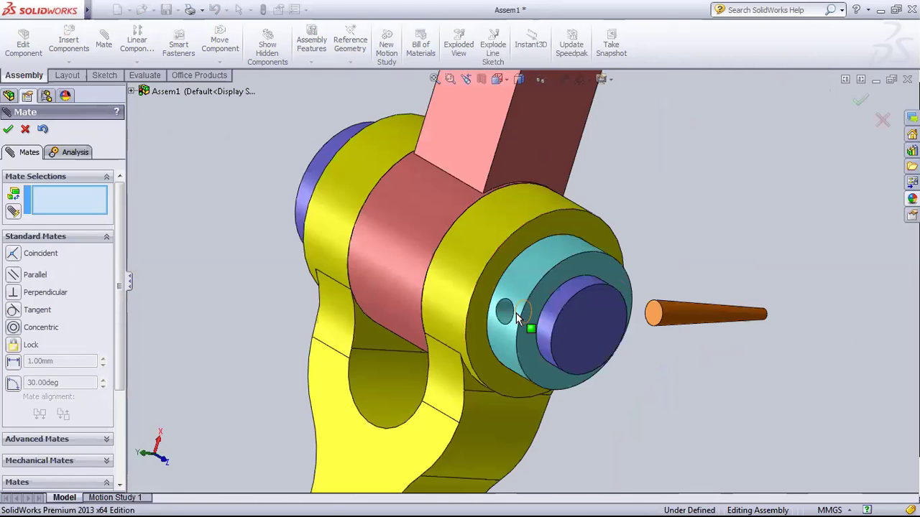
# Step: Start a new mate from the taper pin's face, trying collar hole faces and the main bore
pyautogui.click(667, 315)
pyautogui.click(618, 329)
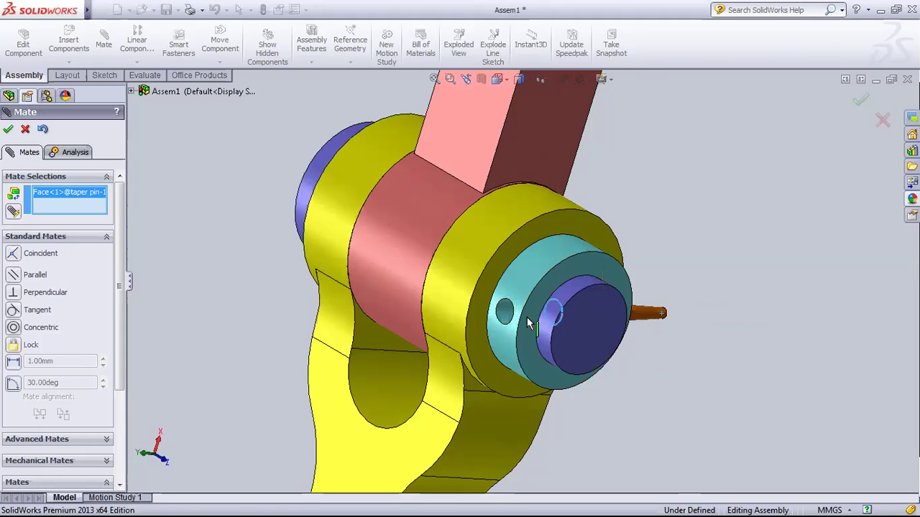
pyautogui.click(575, 312)
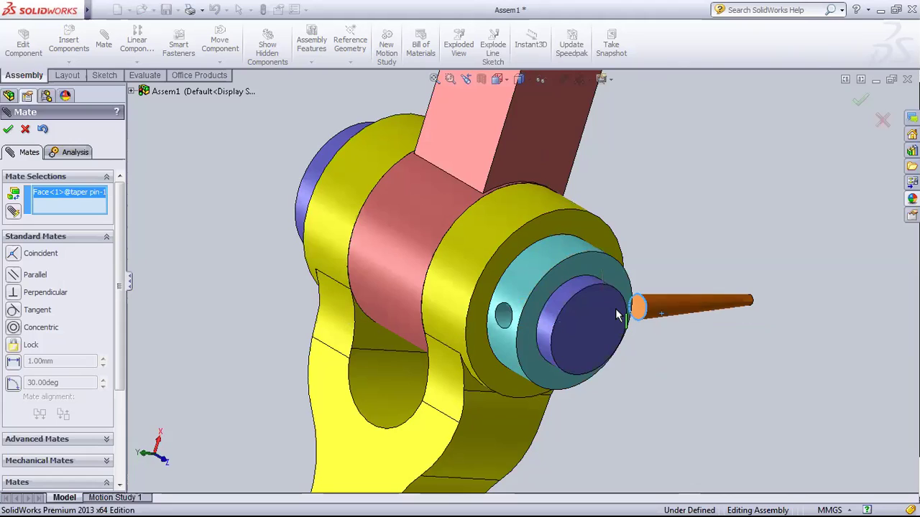
pyautogui.click(532, 316)
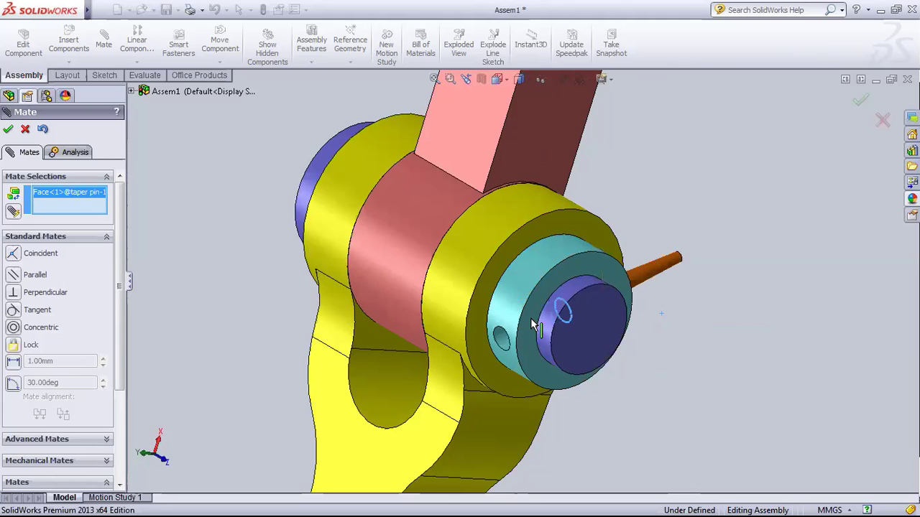
pyautogui.click(562, 314)
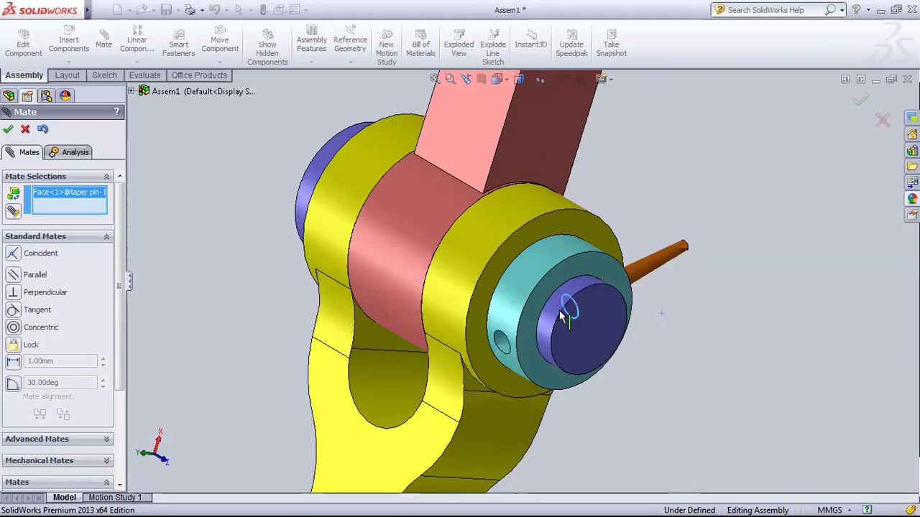
pyautogui.click(542, 384)
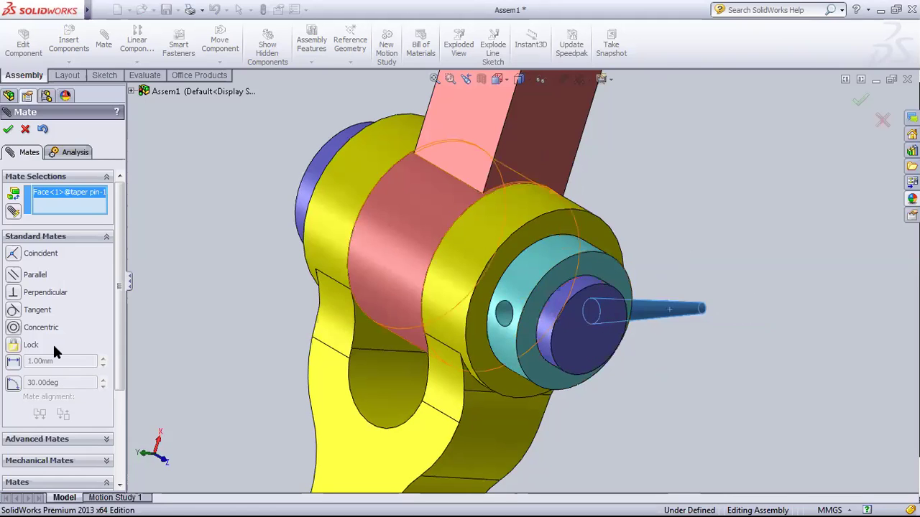
# Step: Cancel the unfinished mate and edit Concentric6, toggling Aligned/Anti-Aligned before accepting
pyautogui.click(26, 130)
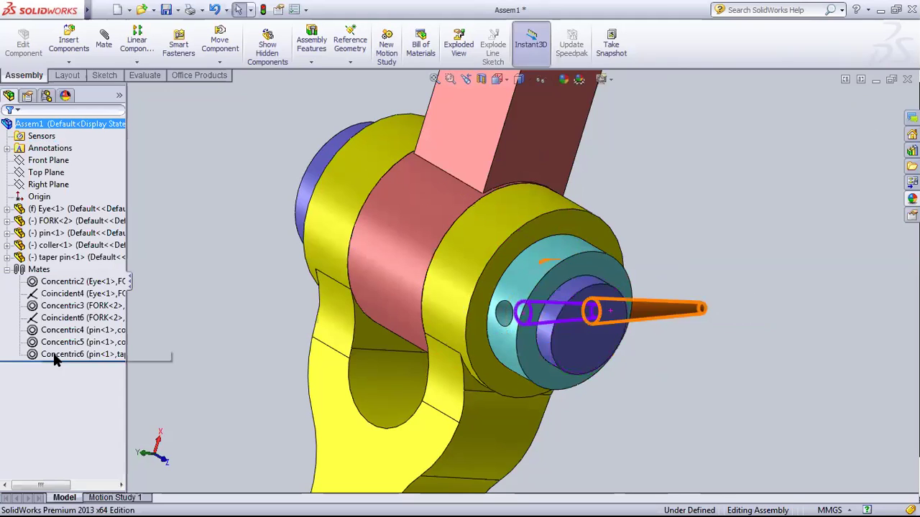
pyautogui.click(55, 356)
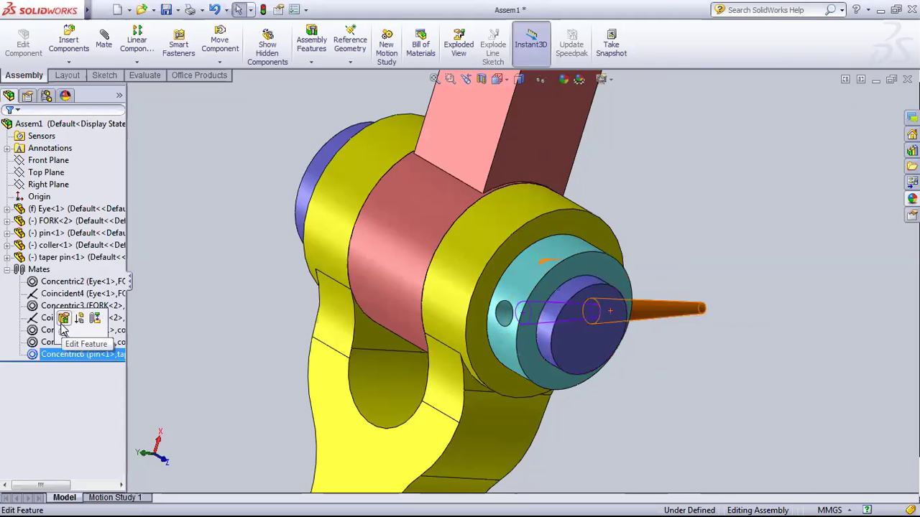
pyautogui.click(63, 320)
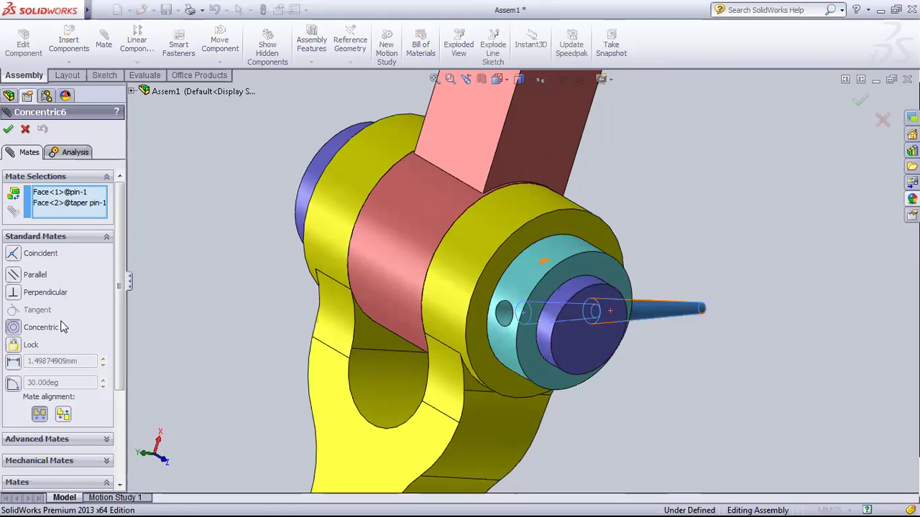
pyautogui.click(63, 415)
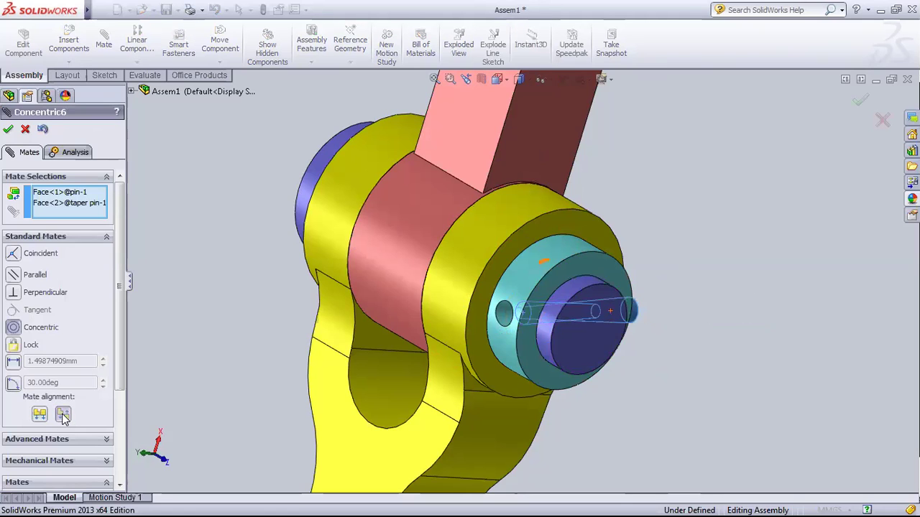
pyautogui.click(39, 414)
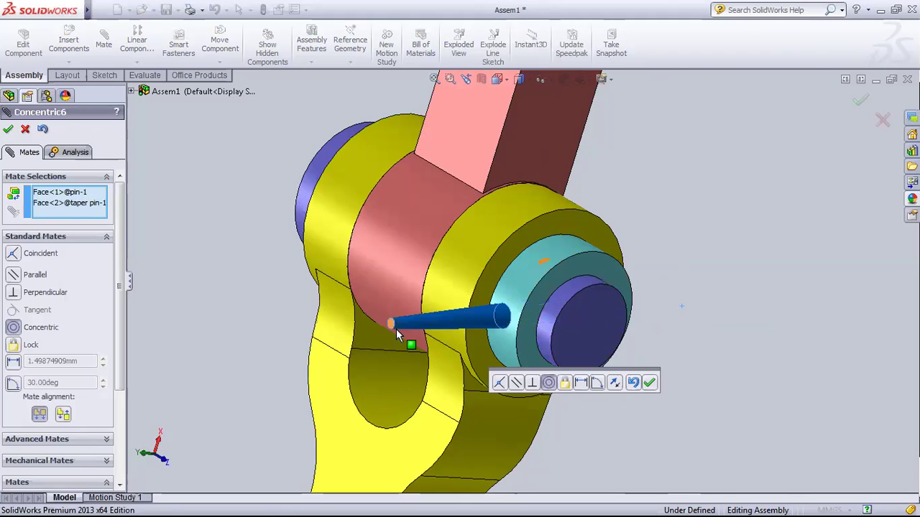
pyautogui.click(63, 415)
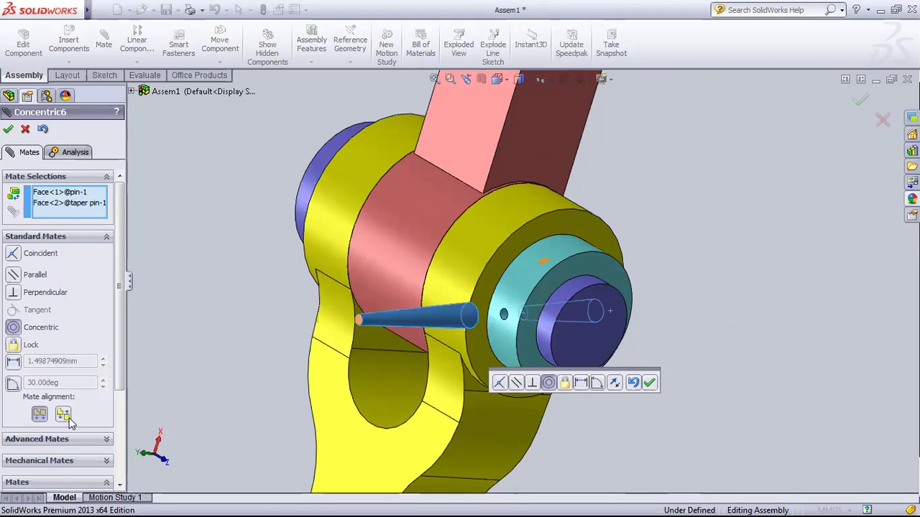
pyautogui.click(63, 415)
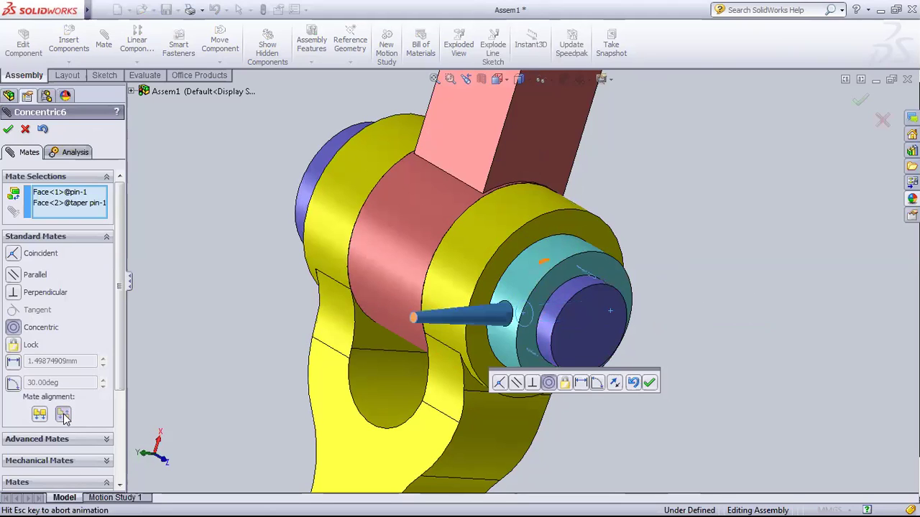
pyautogui.click(39, 415)
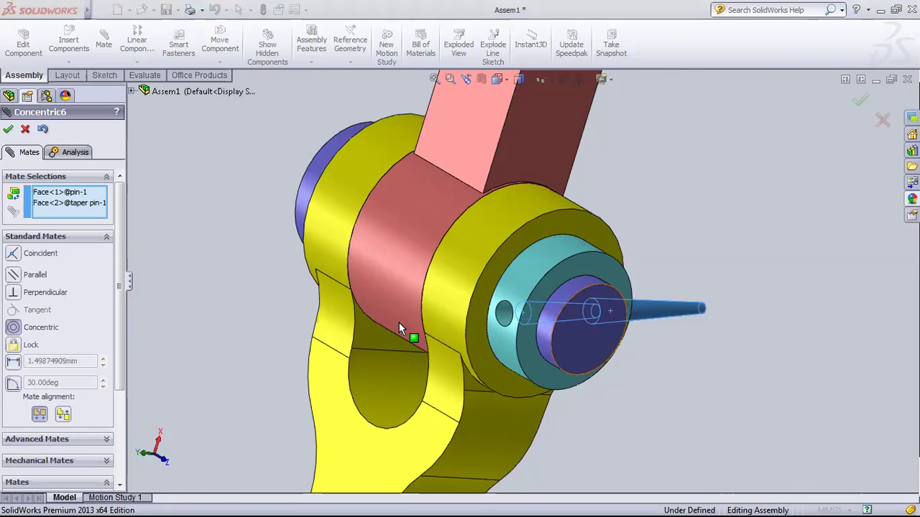
pyautogui.press('Return')
# Step: Delete the Concentric6 mate and drag the freed taper pin left of the fork
pyautogui.rightClick(58, 355)
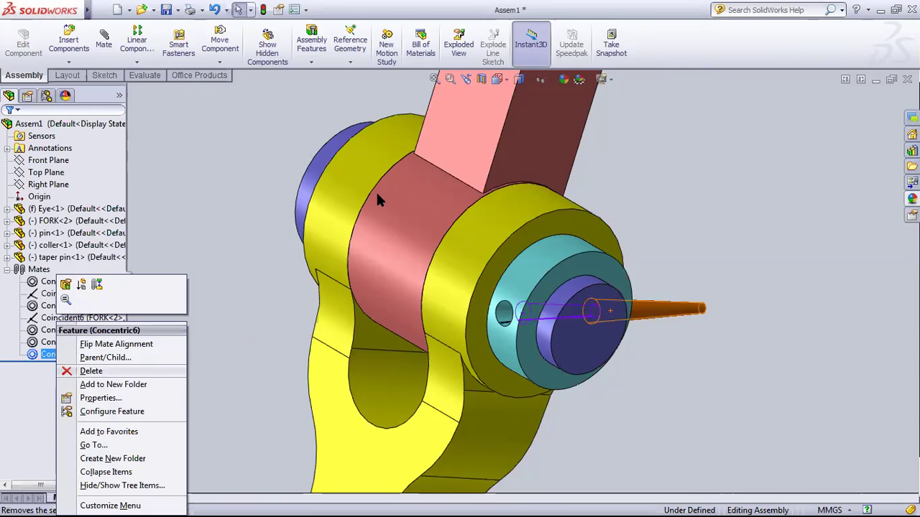
pyautogui.press('Return')
pyautogui.moveTo(676, 314)
pyautogui.mouseDown()
pyautogui.moveTo(208, 342)
pyautogui.moveTo(260, 361)
pyautogui.mouseUp()
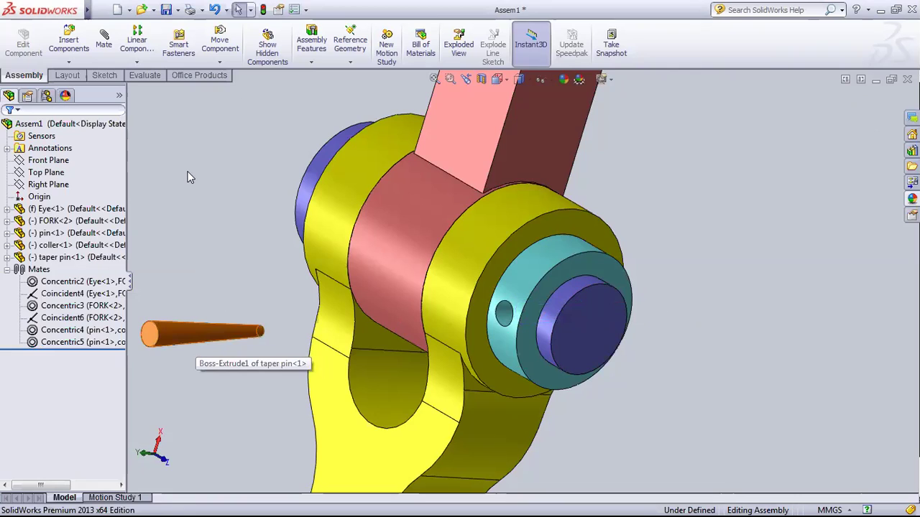
# Step: Mate the taper pin's face concentric with the collar's cross-hole face as Concentric7
pyautogui.click(104, 37)
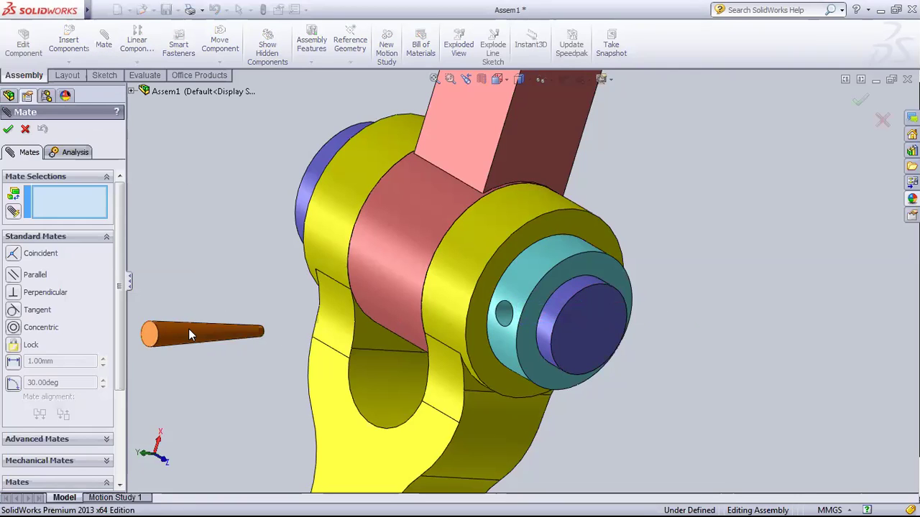
pyautogui.click(191, 332)
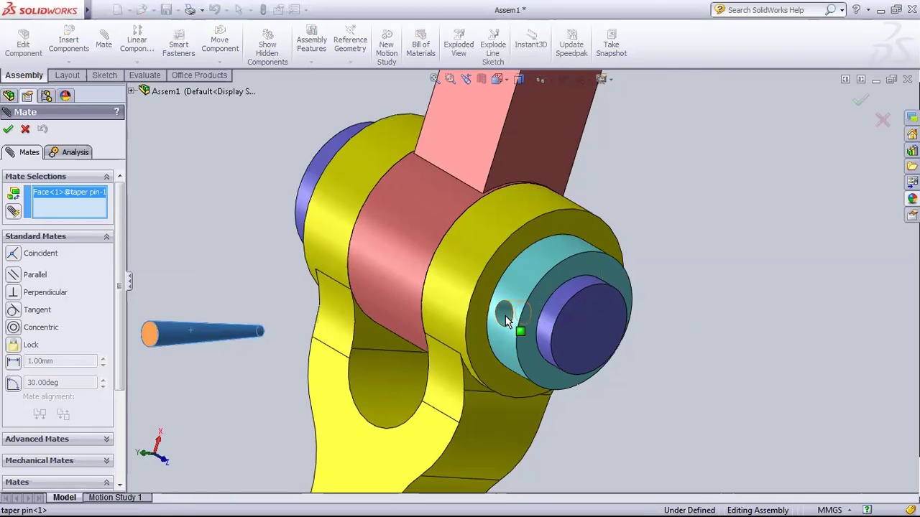
pyautogui.click(507, 321)
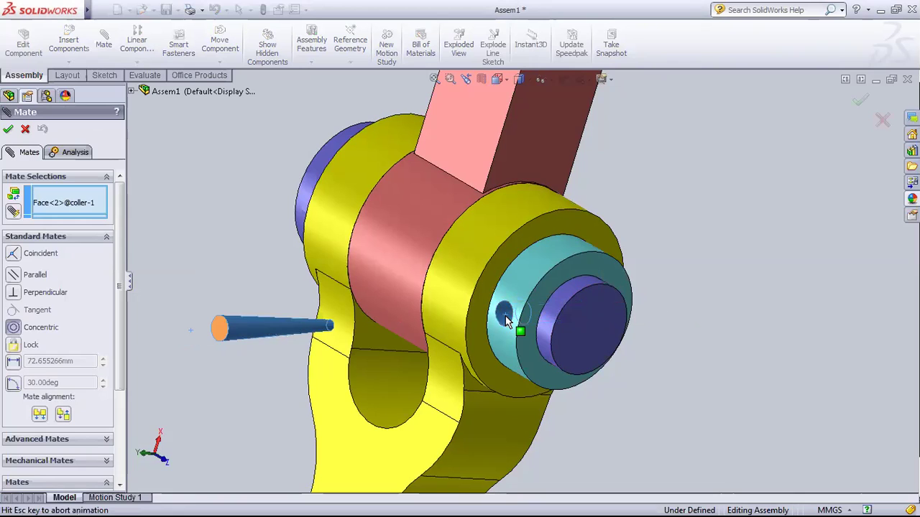
pyautogui.click(9, 131)
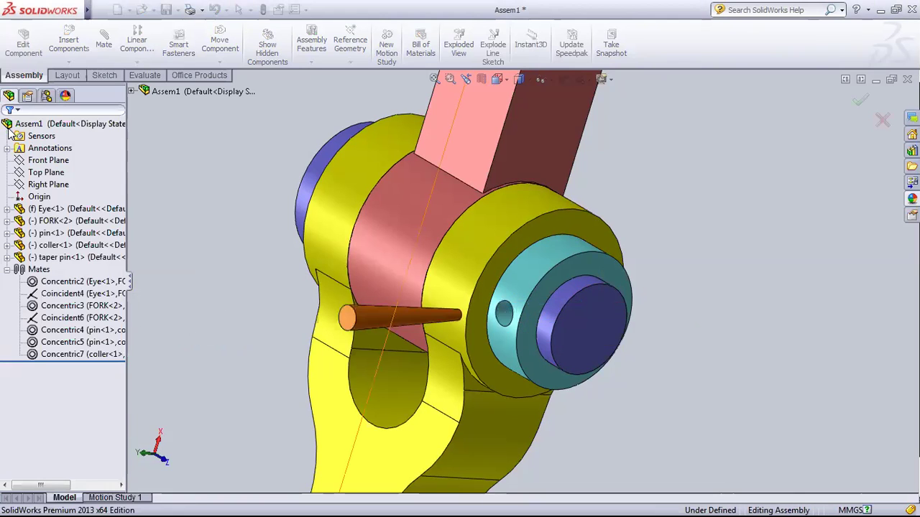
pyautogui.moveTo(754, 439); pyautogui.dragTo(783, 257, button='middle')
pyautogui.moveTo(721, 246); pyautogui.dragTo(718, 247, button='middle')
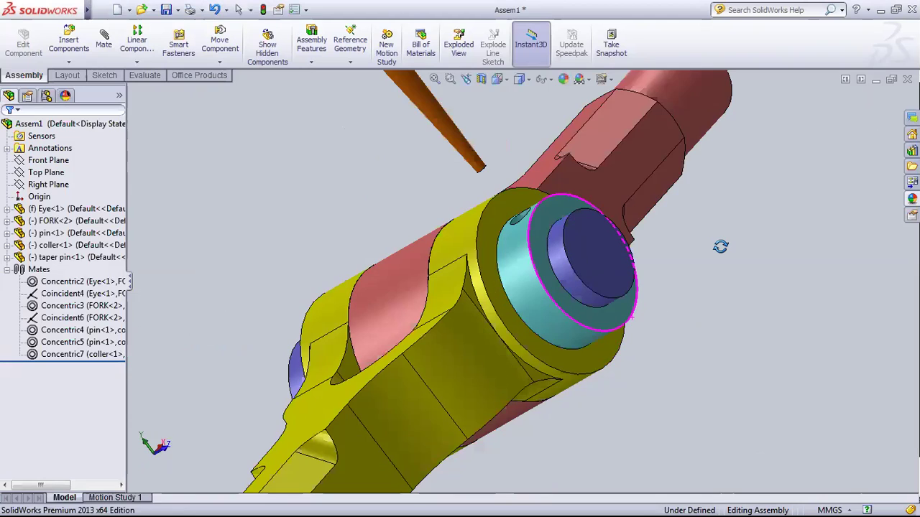
pyautogui.moveTo(695, 359); pyautogui.dragTo(723, 386, button='middle')
pyautogui.scroll(2, 726, 361)
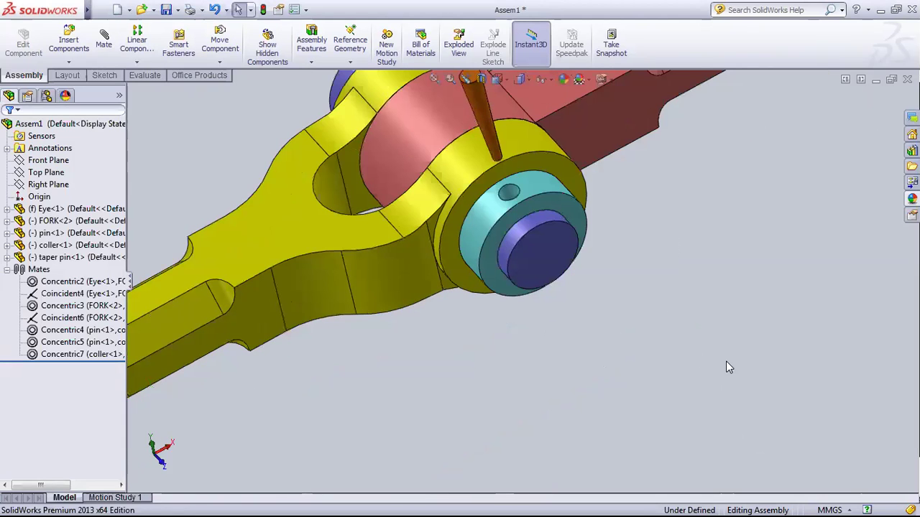
pyautogui.scroll(3, 697, 280)
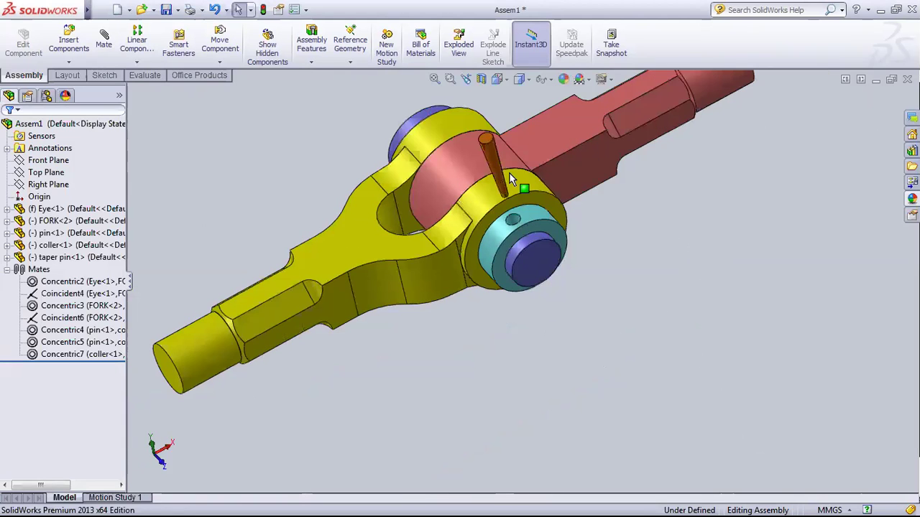
pyautogui.scroll(-1, 592, 211)
pyautogui.scroll(-1, 668, 320)
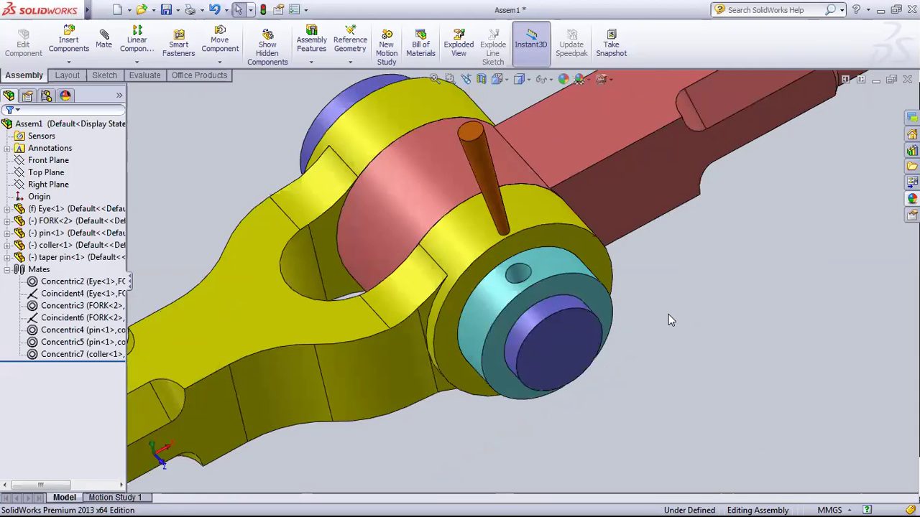
pyautogui.scroll(2, 669, 320)
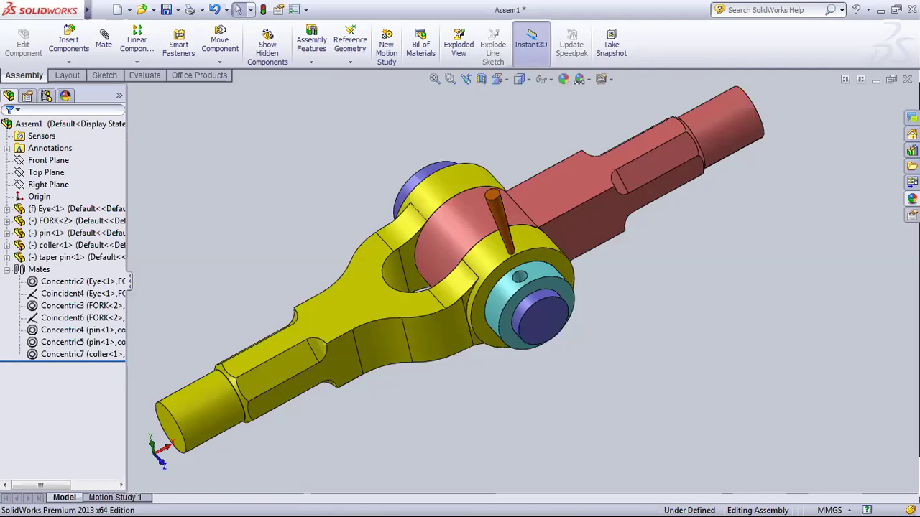
pyautogui.moveTo(688, 372); pyautogui.dragTo(621, 295, button='middle')
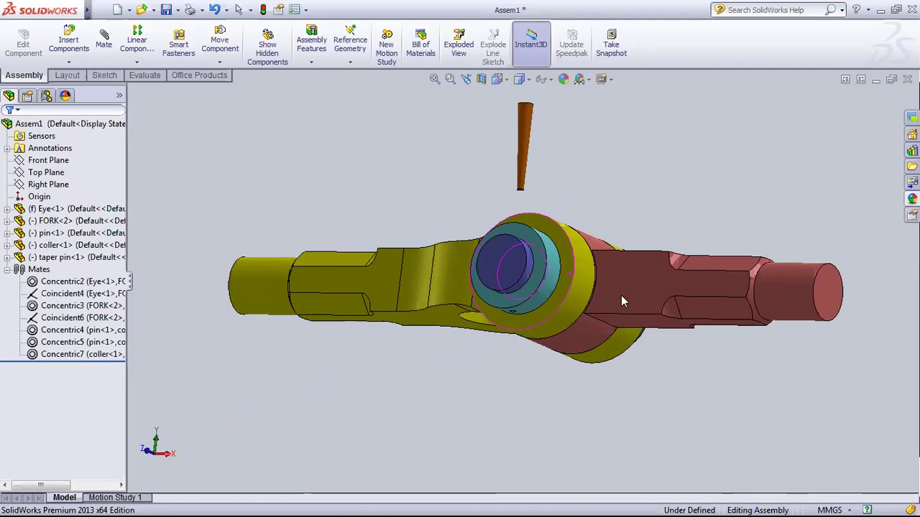
pyautogui.moveTo(502, 408)
pyautogui.mouseDown(button='middle')
pyautogui.moveTo(670, 383)
pyautogui.moveTo(642, 422)
pyautogui.moveTo(562, 253)
pyautogui.mouseUp(button='middle')
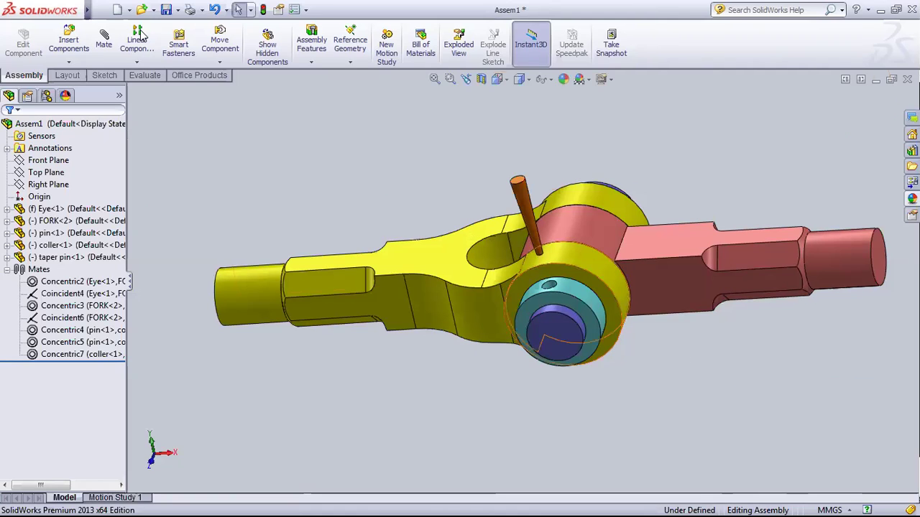
pyautogui.click(105, 43)
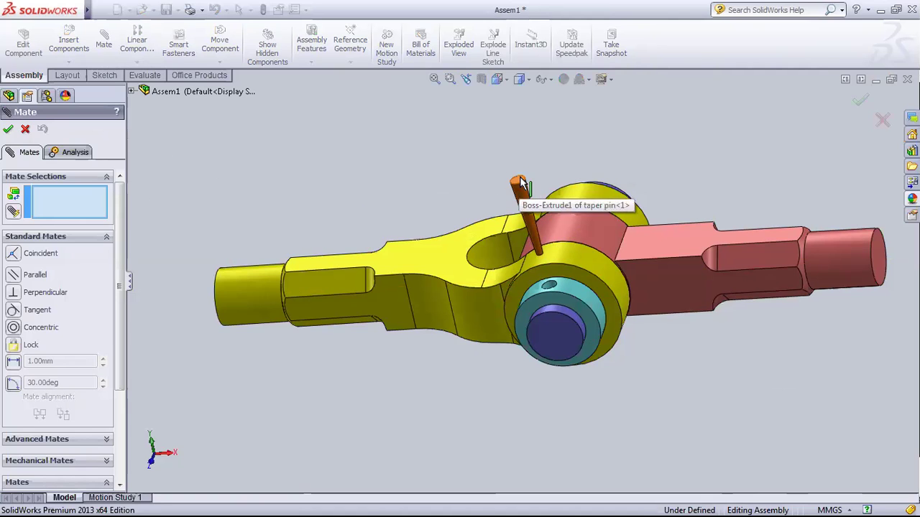
pyautogui.scroll(-2, 517, 181)
pyautogui.scroll(-2, 514, 201)
pyautogui.click(515, 212)
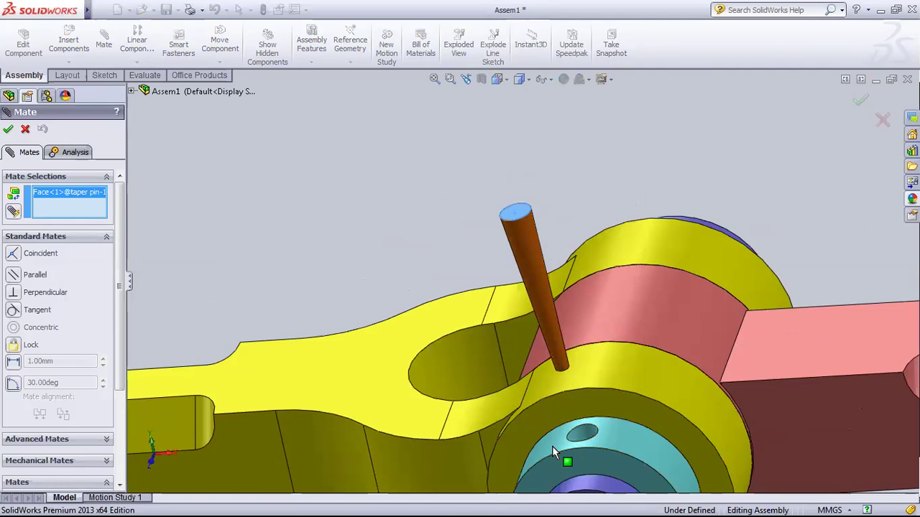
pyautogui.click(12, 255)
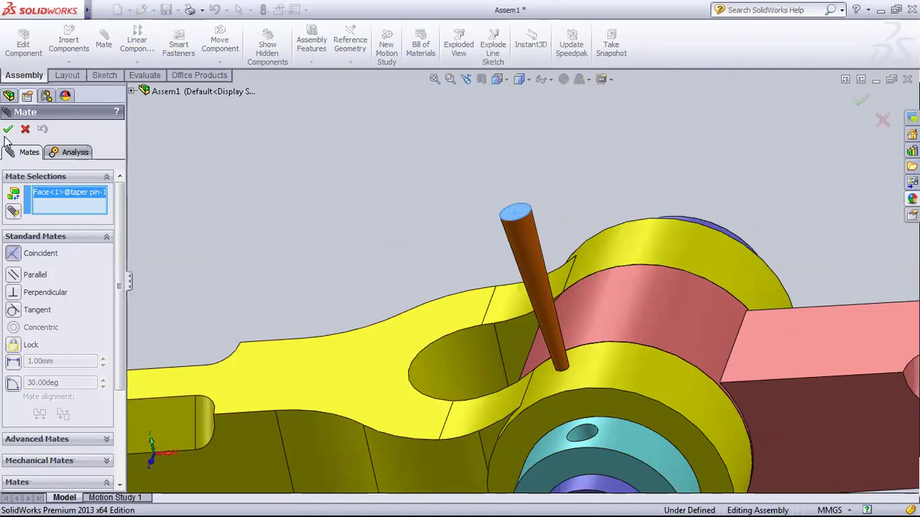
pyautogui.click(25, 129)
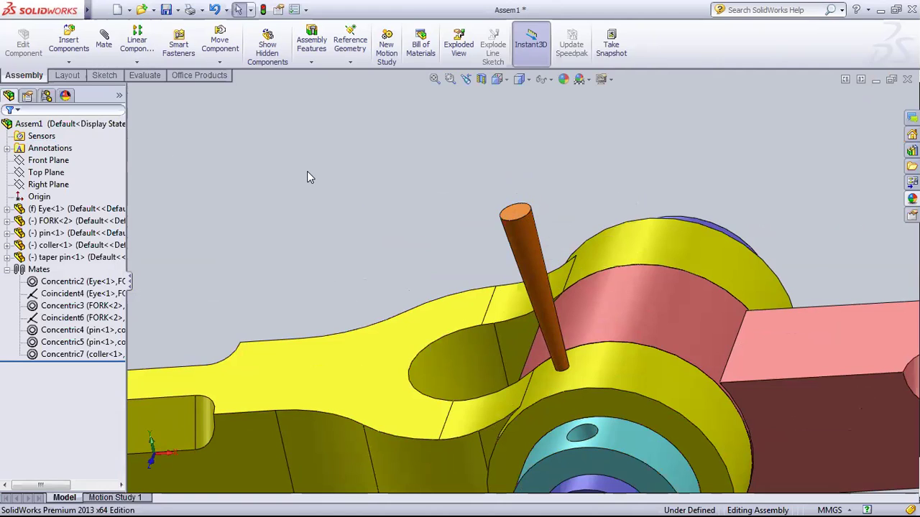
pyautogui.press('f')
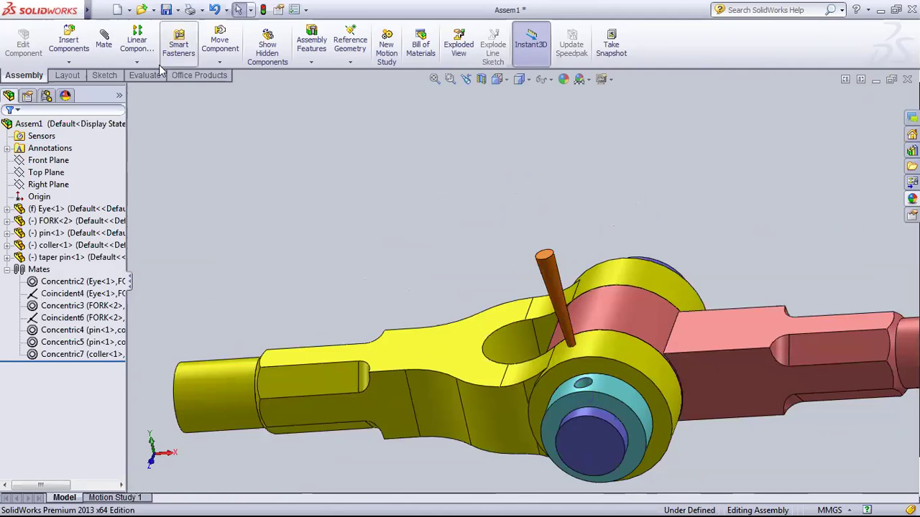
pyautogui.click(220, 62)
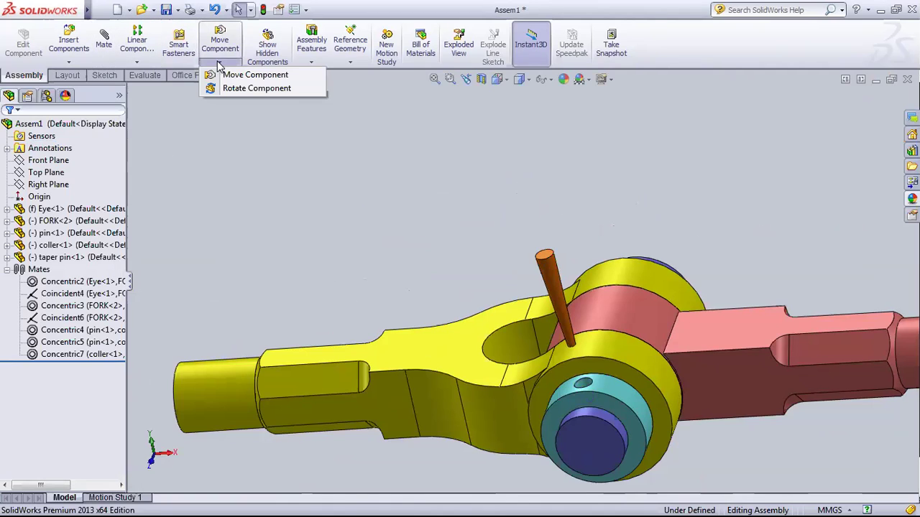
# Step: Close the move options, collapse the Mates folder, and bring up taper pin<1>'s component menu
pyautogui.click(218, 62)
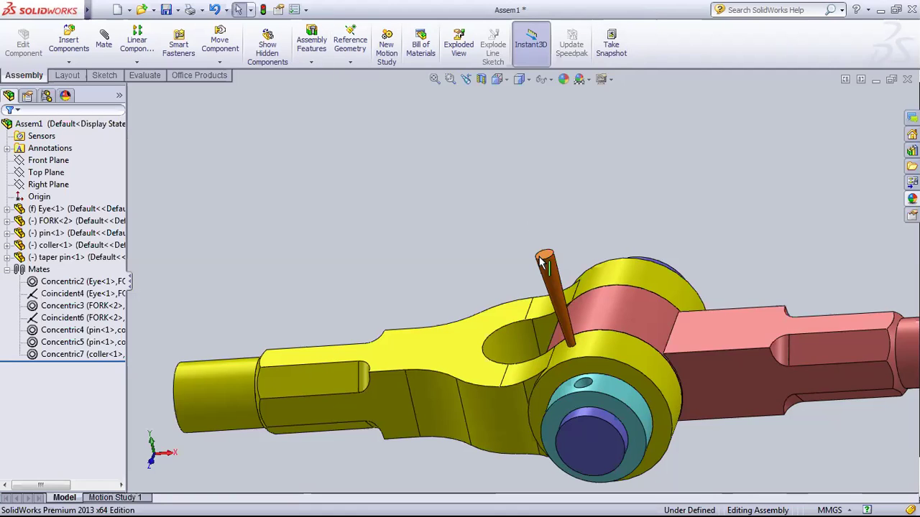
pyautogui.click(7, 270)
pyautogui.rightClick(40, 257)
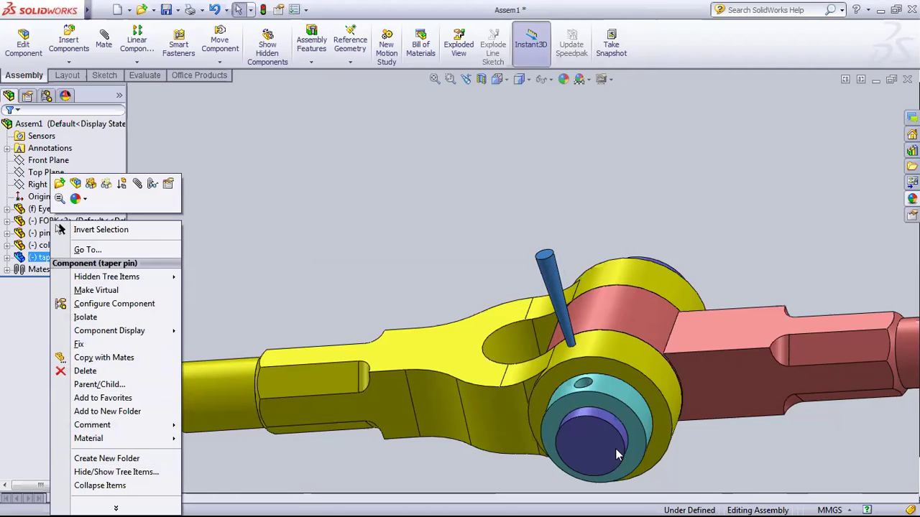
pyautogui.click(138, 56)
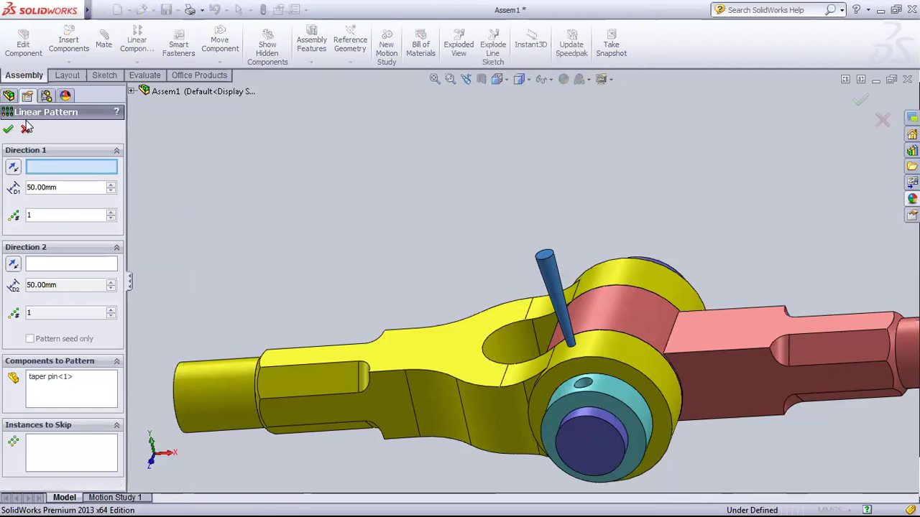
pyautogui.click(25, 129)
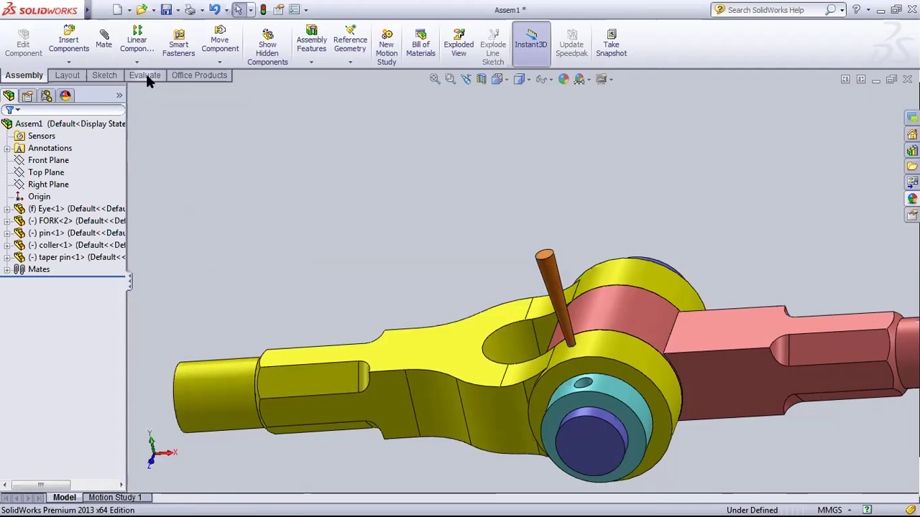
pyautogui.click(75, 79)
pyautogui.click(25, 76)
pyautogui.click(159, 74)
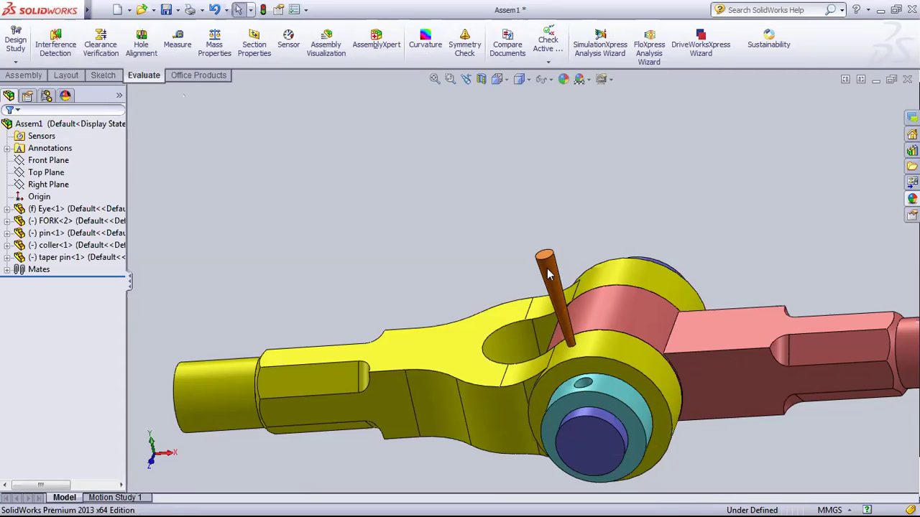
pyautogui.click(54, 47)
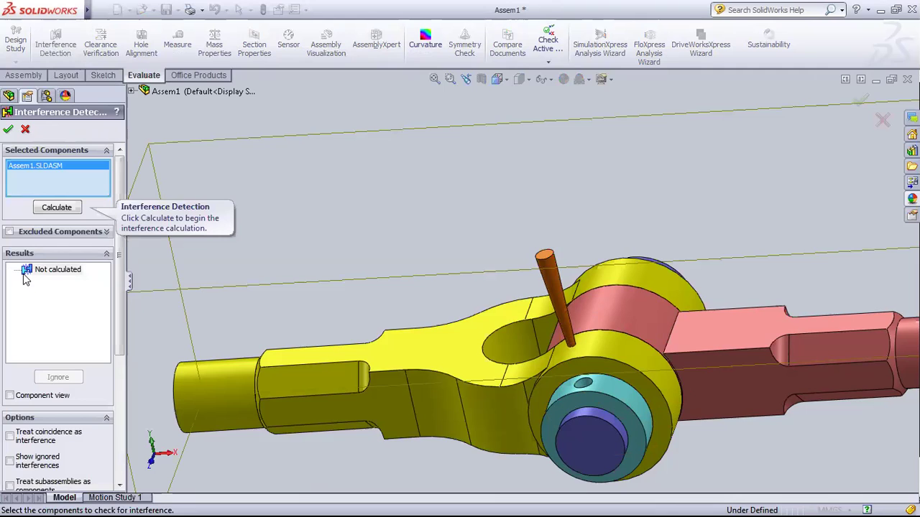
pyautogui.click(26, 128)
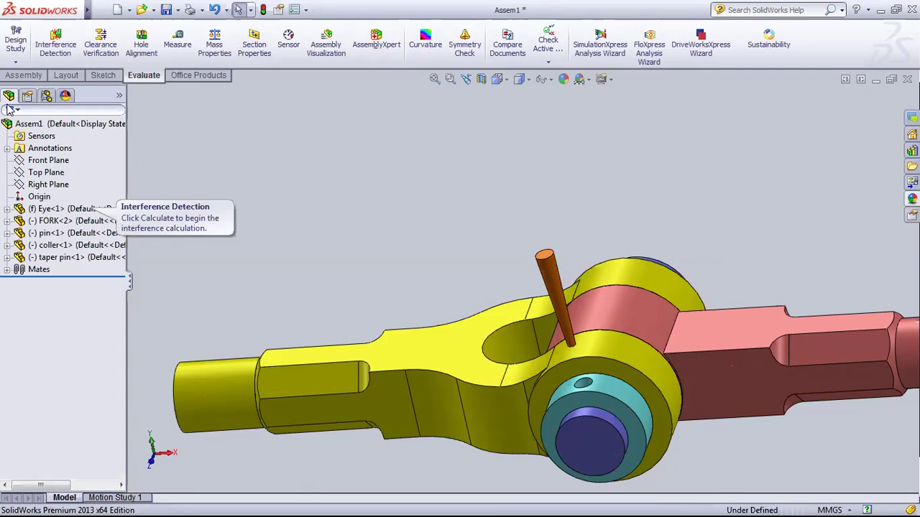
pyautogui.click(18, 76)
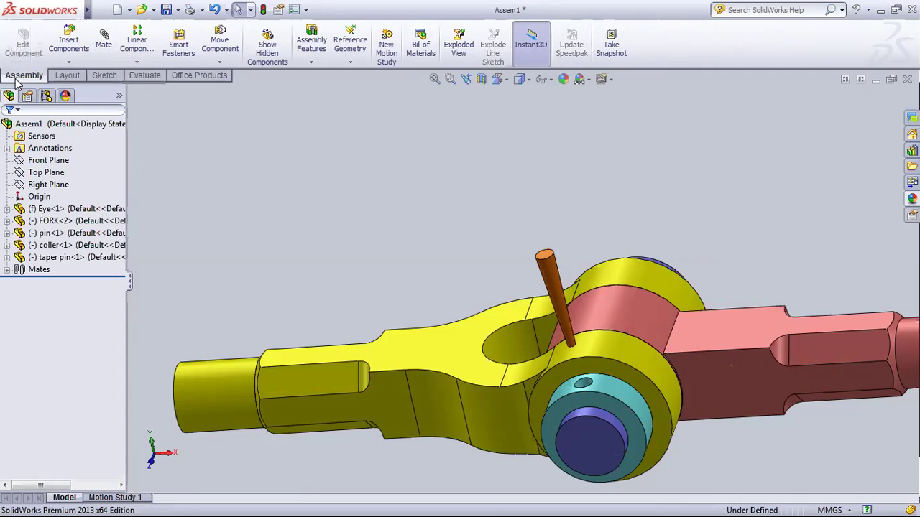
# Step: Browse the Assembly ribbon drop-downs and start Move Component from its drop-down
pyautogui.click(81, 62)
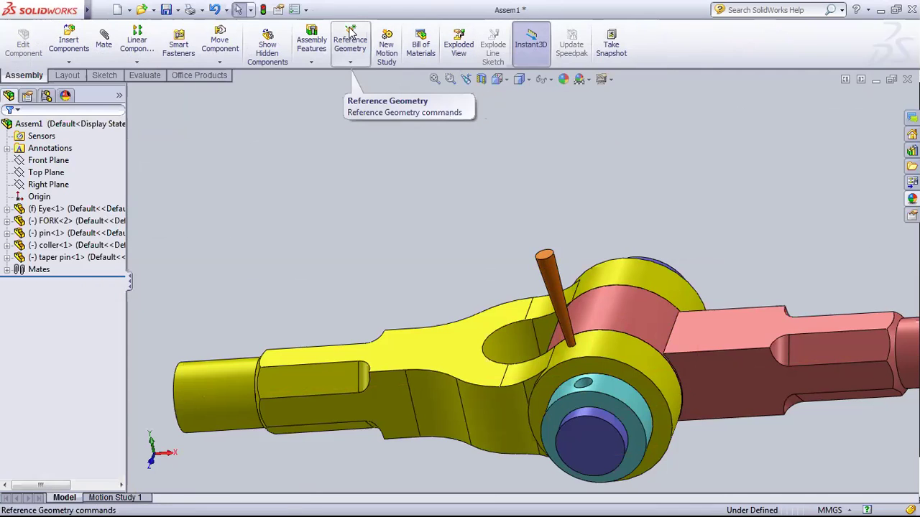
pyautogui.click(311, 43)
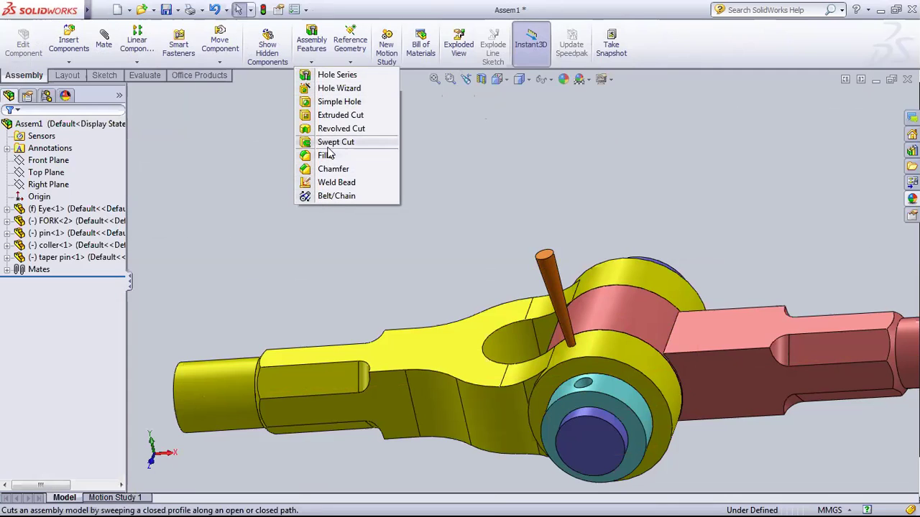
pyautogui.click(265, 61)
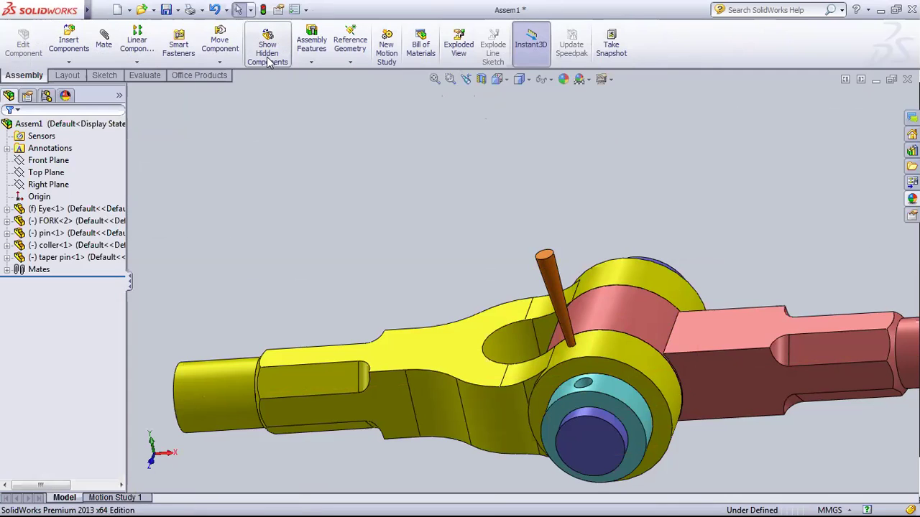
pyautogui.click(221, 63)
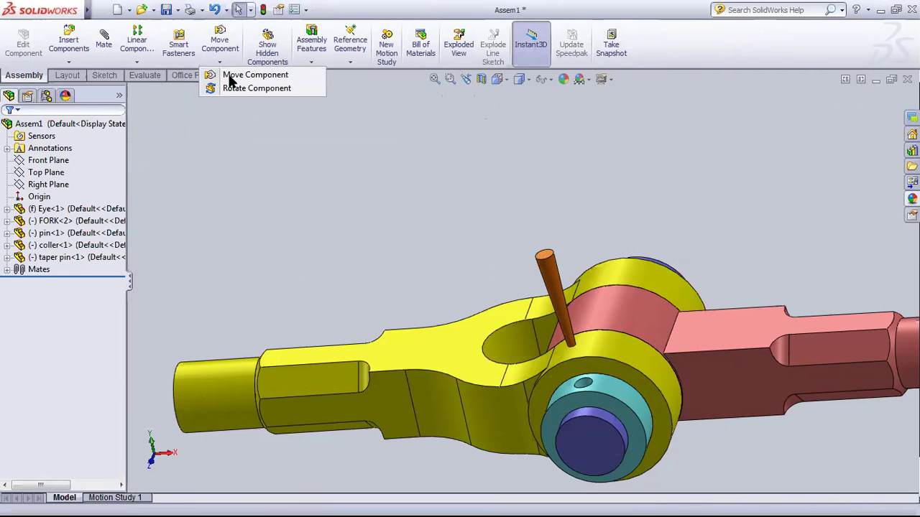
pyautogui.click(230, 78)
# Step: Keep Free Drag as the move mode and turn on Collision Detection
pyautogui.click(90, 187)
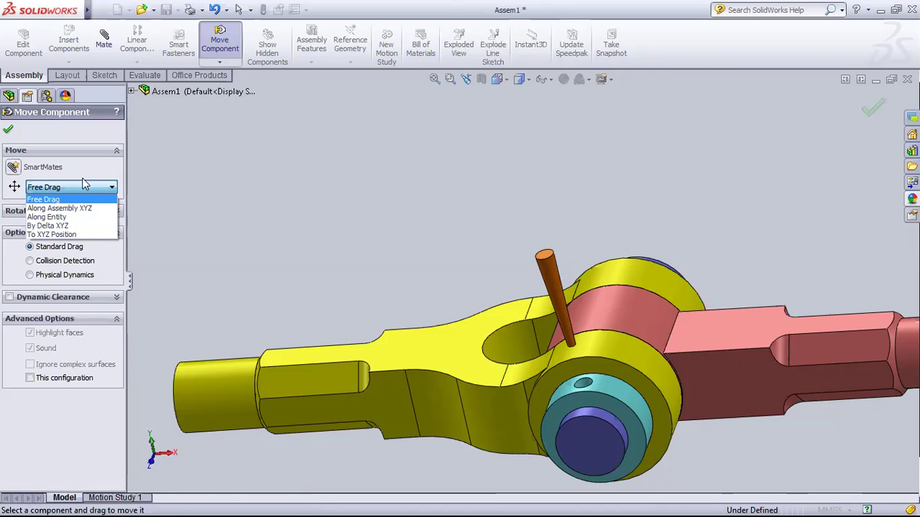
pyautogui.click(72, 199)
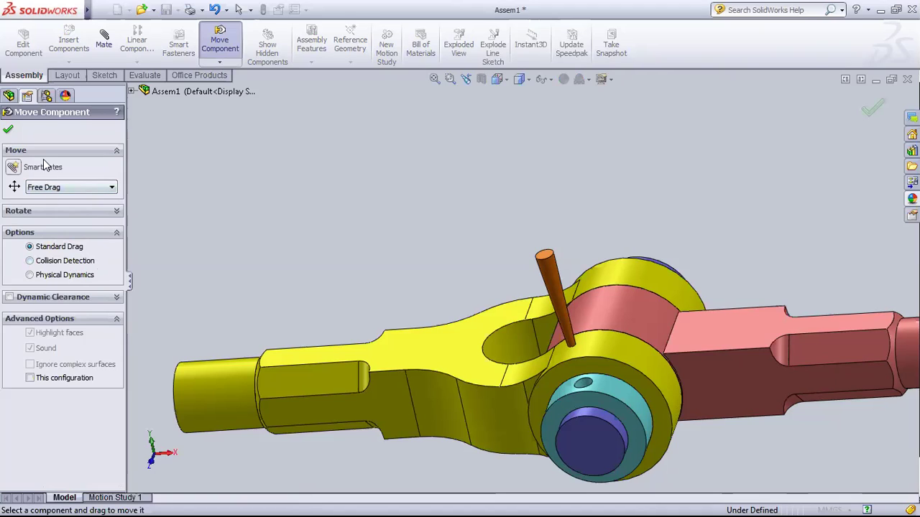
pyautogui.click(62, 262)
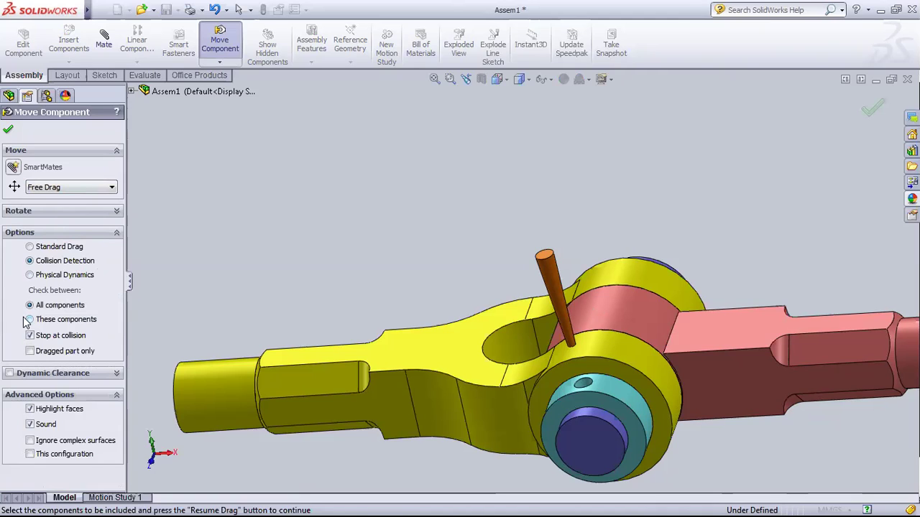
# Step: Close Move Component, undo the last move, and drag the taper pin partway out of the collar hole
pyautogui.click(6, 132)
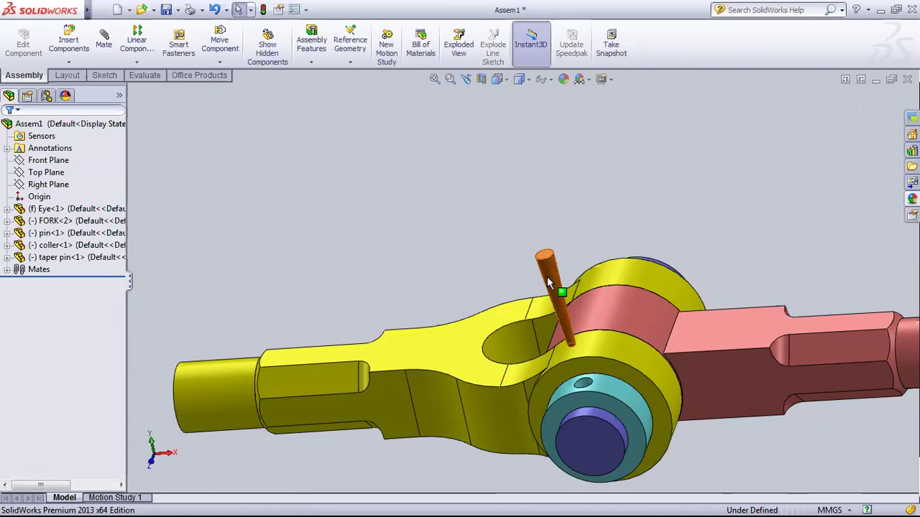
pyautogui.hotkey('ctrl', 'z')
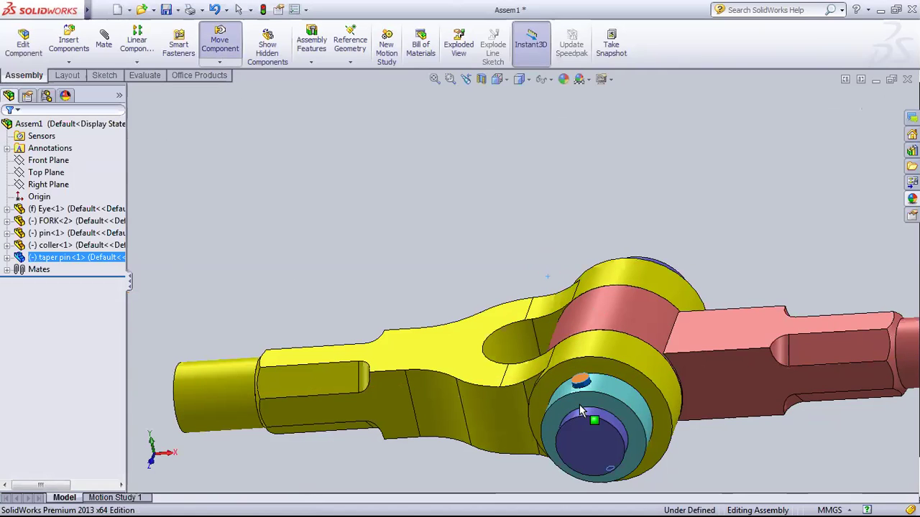
pyautogui.moveTo(567, 362)
pyautogui.mouseDown()
pyautogui.moveTo(583, 381)
pyautogui.moveTo(585, 419)
pyautogui.moveTo(548, 267)
pyautogui.mouseUp()
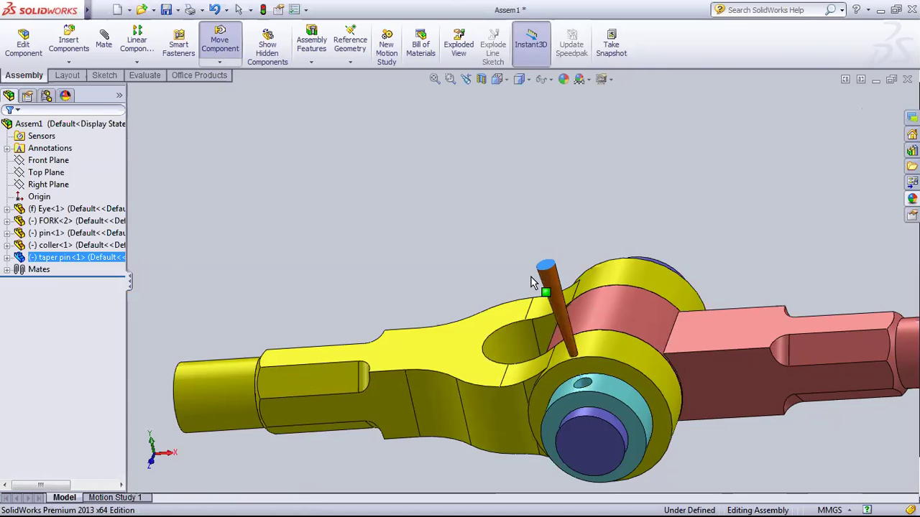
# Step: With Move Component set to Collision Detection, push the taper pin down into the collar hole
pyautogui.click(219, 62)
pyautogui.click(238, 75)
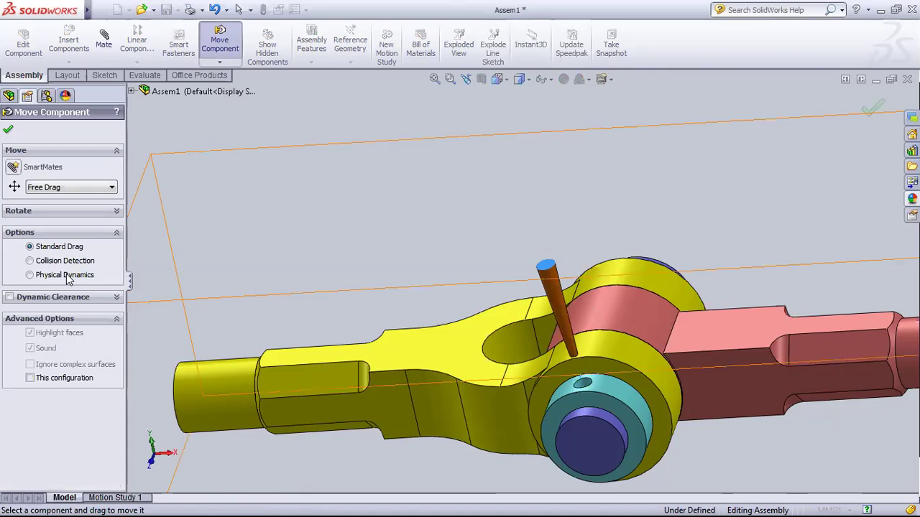
pyautogui.click(61, 261)
pyautogui.click(35, 279)
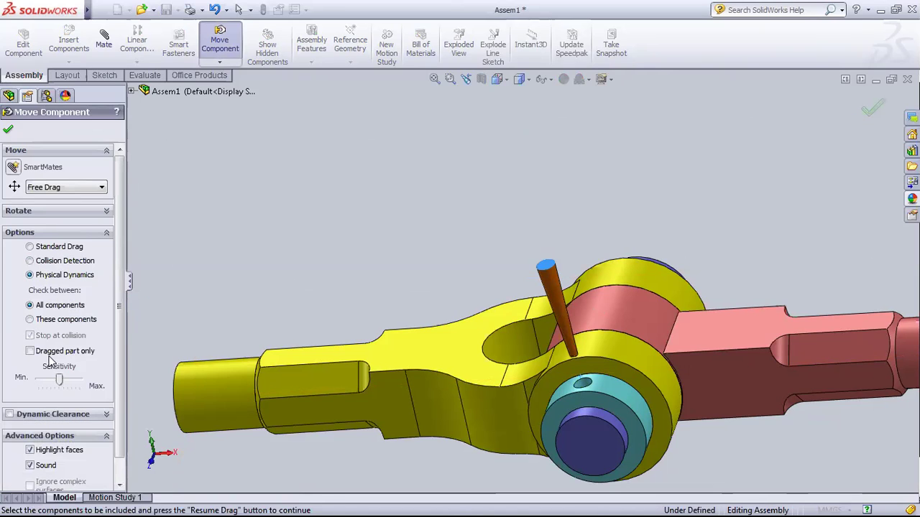
pyautogui.click(35, 261)
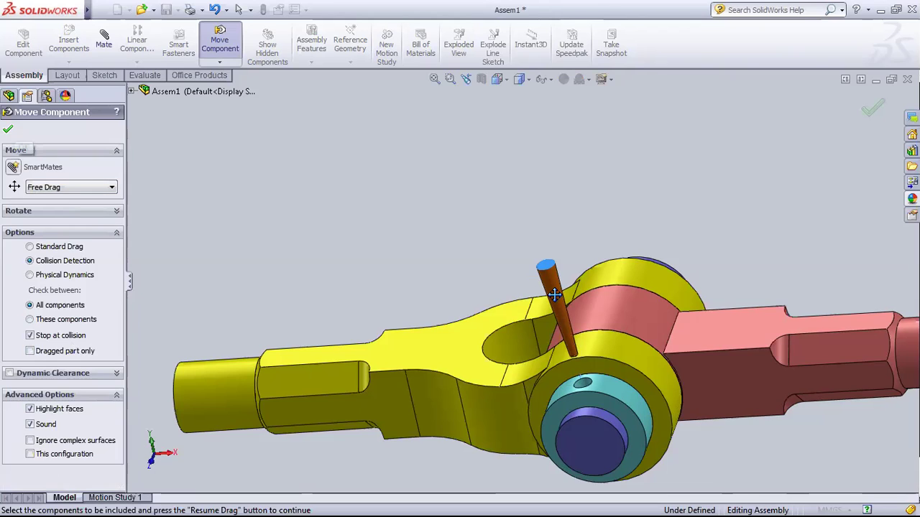
pyautogui.moveTo(563, 331); pyautogui.dragTo(582, 404)
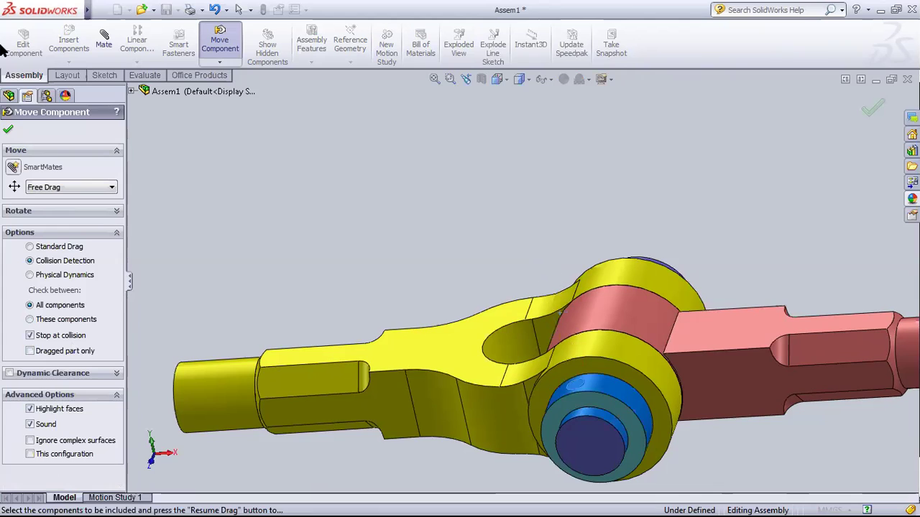
pyautogui.click(7, 128)
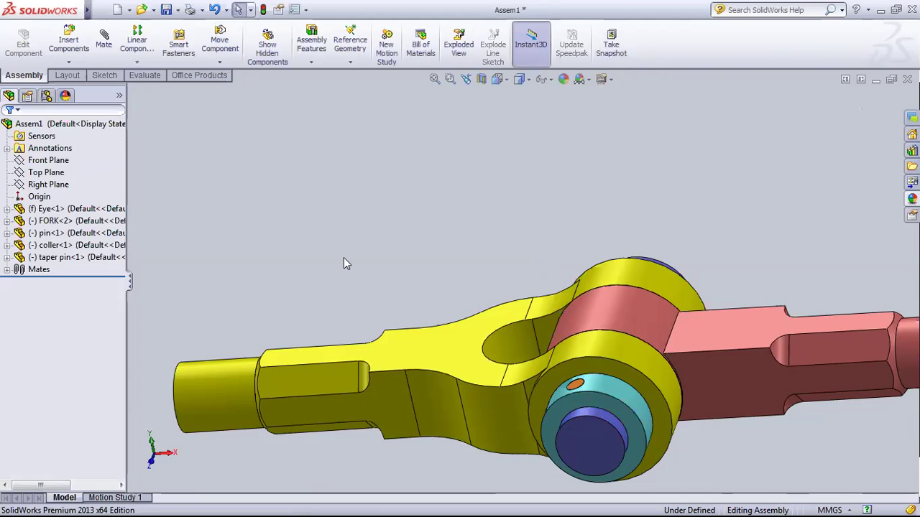
# Step: Orbit to a horizontal view, zoom to fit, and pull the taper pin up out of its hole
pyautogui.scroll(-3, 625, 309)
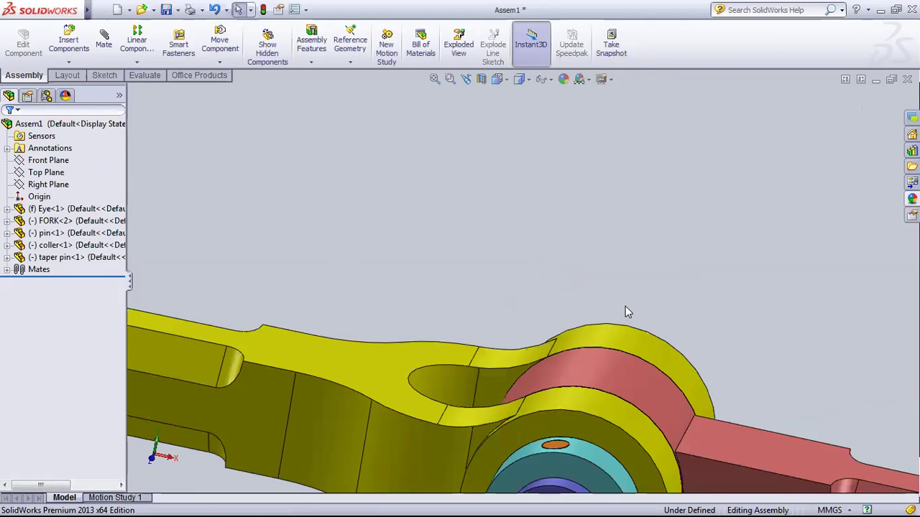
pyautogui.scroll(3, 626, 311)
pyautogui.moveTo(523, 288); pyautogui.dragTo(544, 272, button='middle')
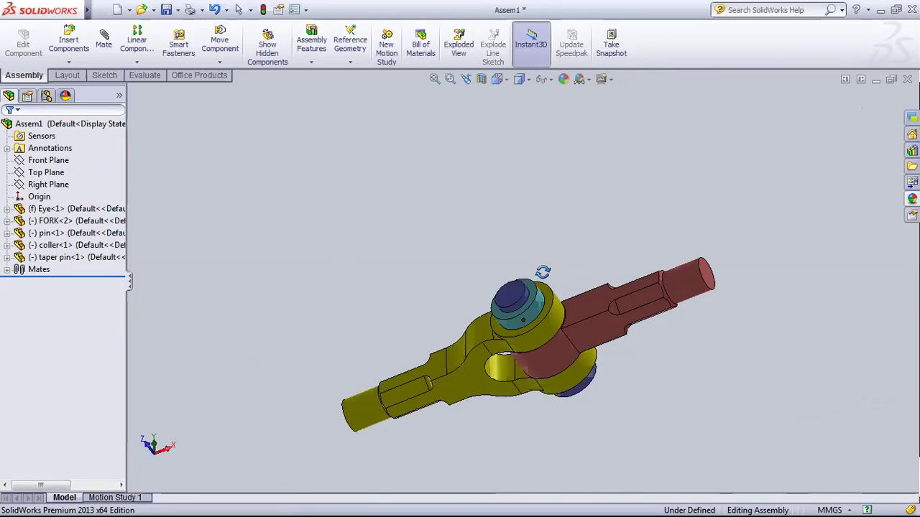
pyautogui.moveTo(631, 346); pyautogui.dragTo(591, 438, button='middle')
pyautogui.moveTo(372, 281); pyautogui.dragTo(349, 175, button='middle')
pyautogui.moveTo(345, 250); pyautogui.dragTo(345, 251, button='middle')
pyautogui.moveTo(350, 216); pyautogui.dragTo(353, 226, button='middle')
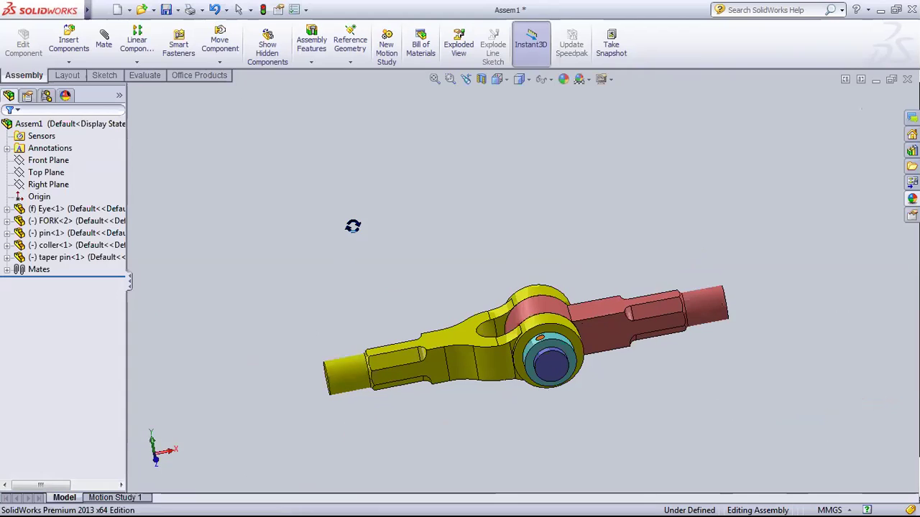
pyautogui.press('f')
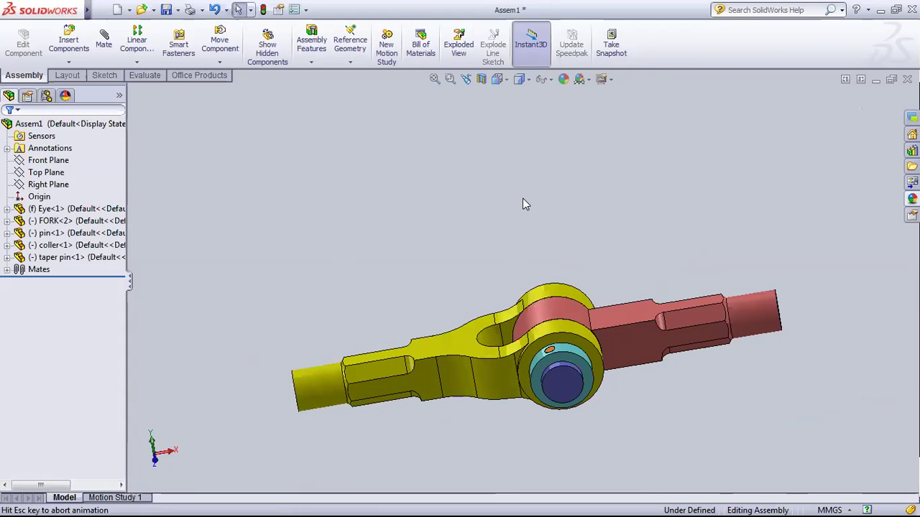
pyautogui.moveTo(575, 345); pyautogui.dragTo(553, 288)
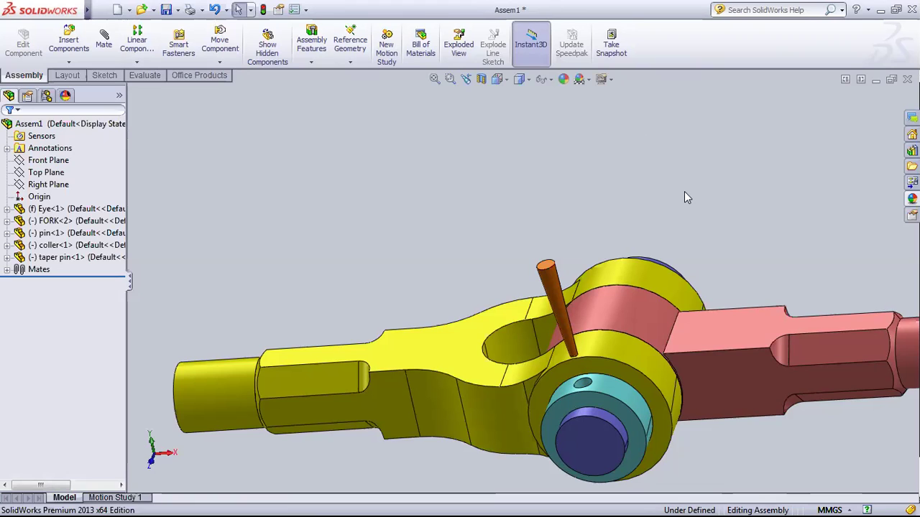
# Step: Start Move Component in Free Drag and drag the taper pin into and back out of the collar hole
pyautogui.click(222, 64)
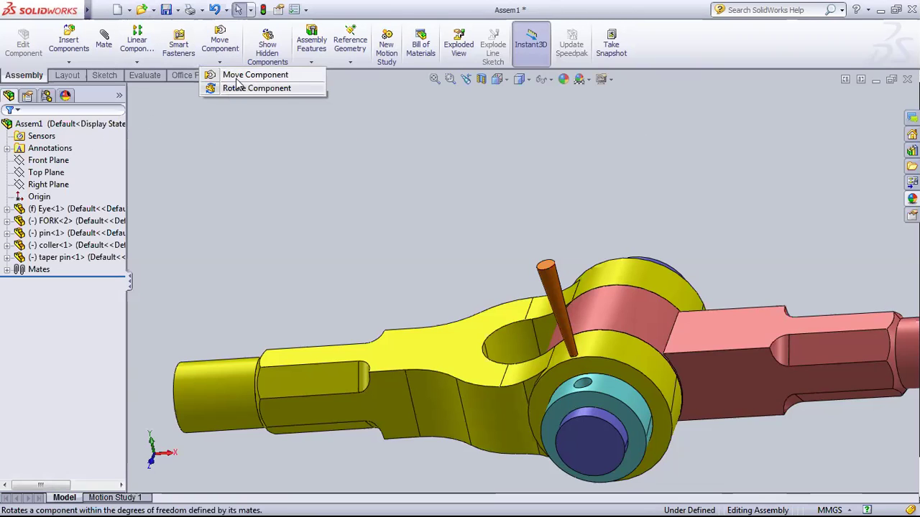
pyautogui.click(239, 77)
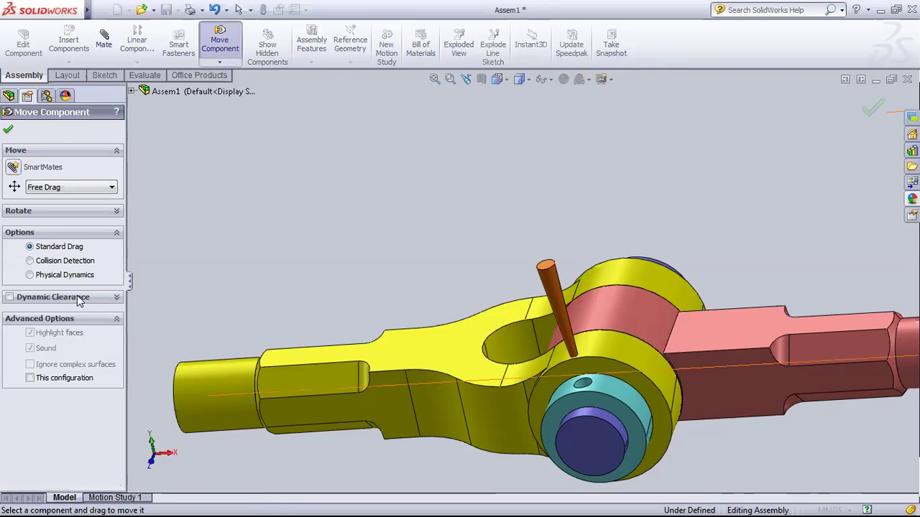
pyautogui.click(85, 186)
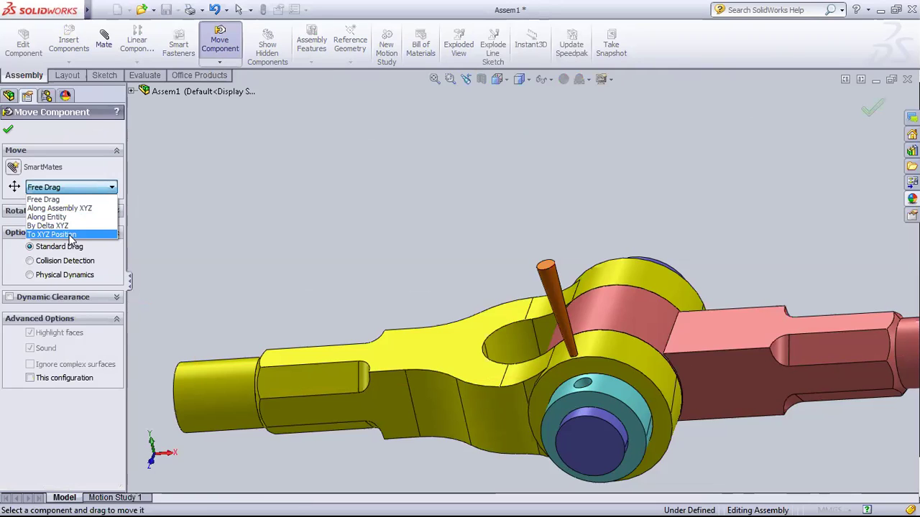
pyautogui.click(43, 199)
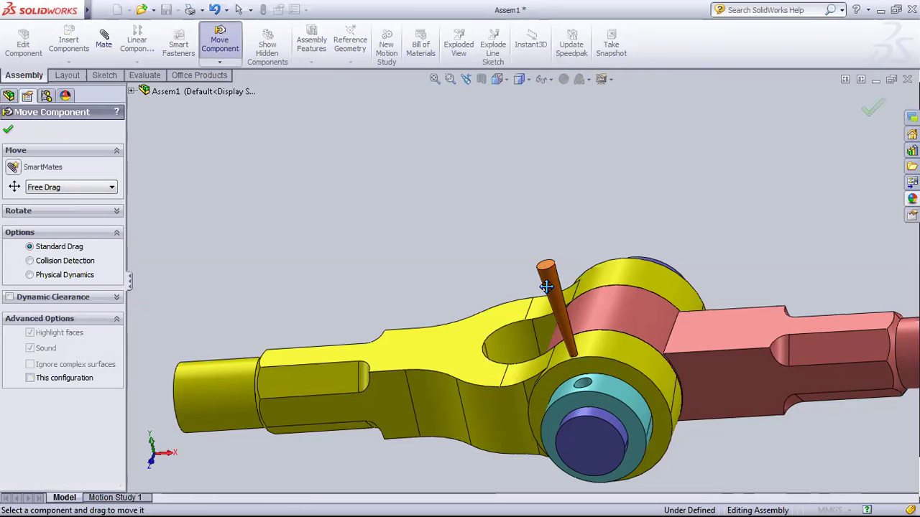
pyautogui.moveTo(546, 287); pyautogui.dragTo(532, 222)
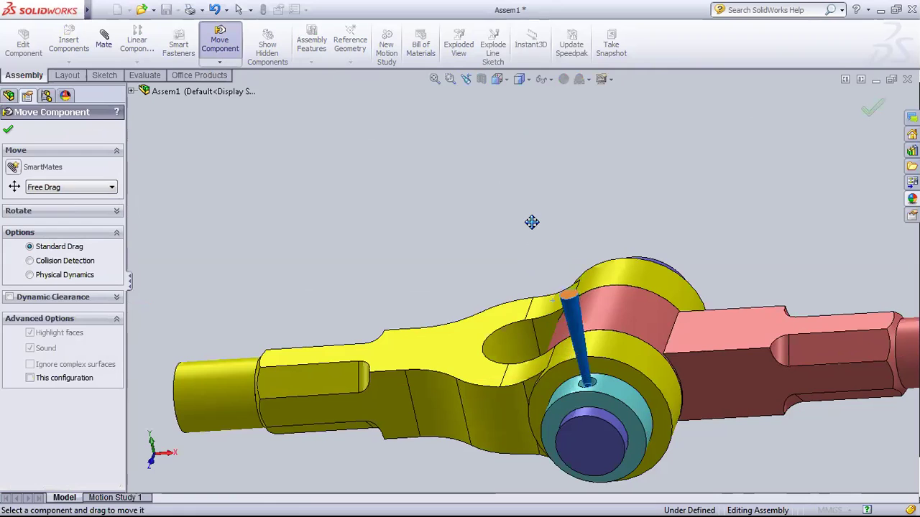
pyautogui.moveTo(551, 289); pyautogui.dragTo(500, 190)
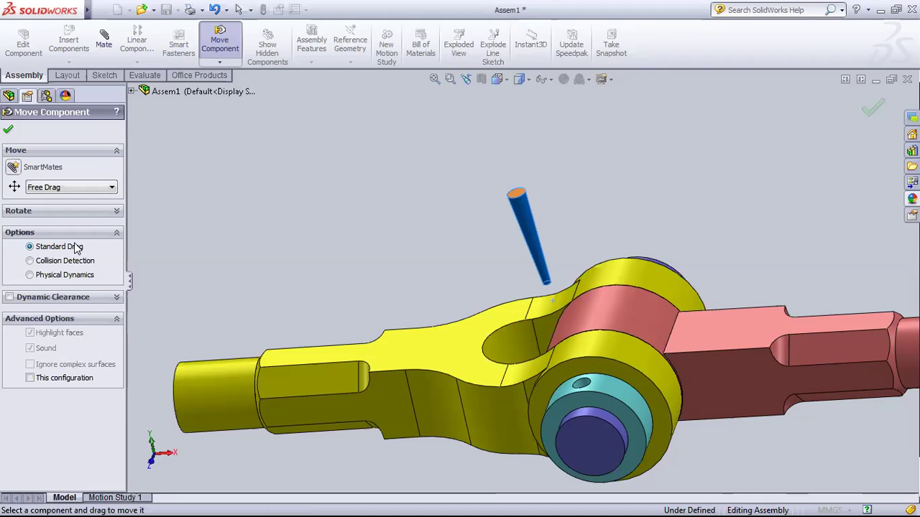
# Step: Turn on Collision Detection, slide the taper pin down into the collar hole, and accept
pyautogui.click(60, 262)
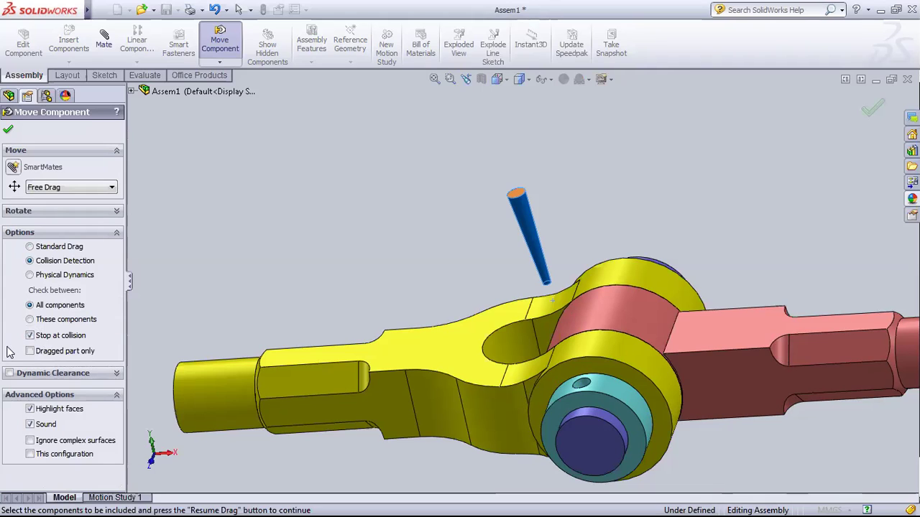
pyautogui.moveTo(525, 207); pyautogui.dragTo(533, 237)
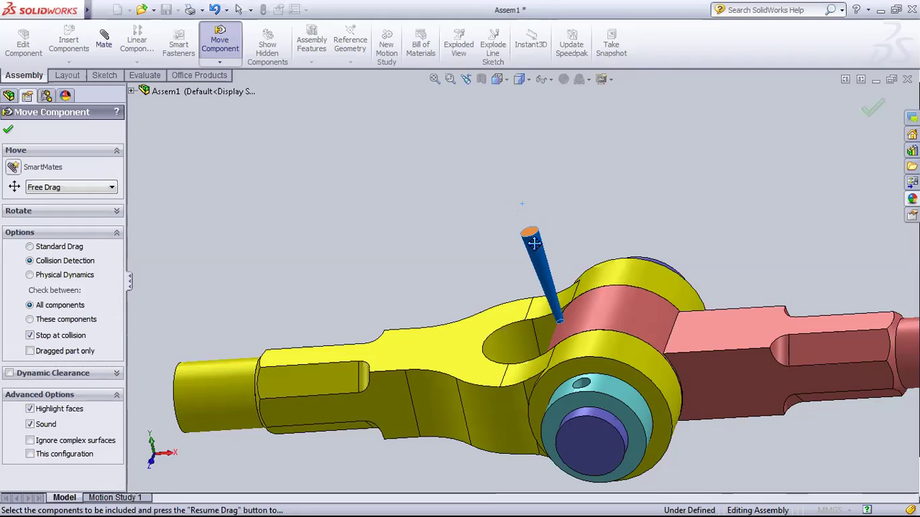
pyautogui.moveTo(534, 243); pyautogui.dragTo(581, 401)
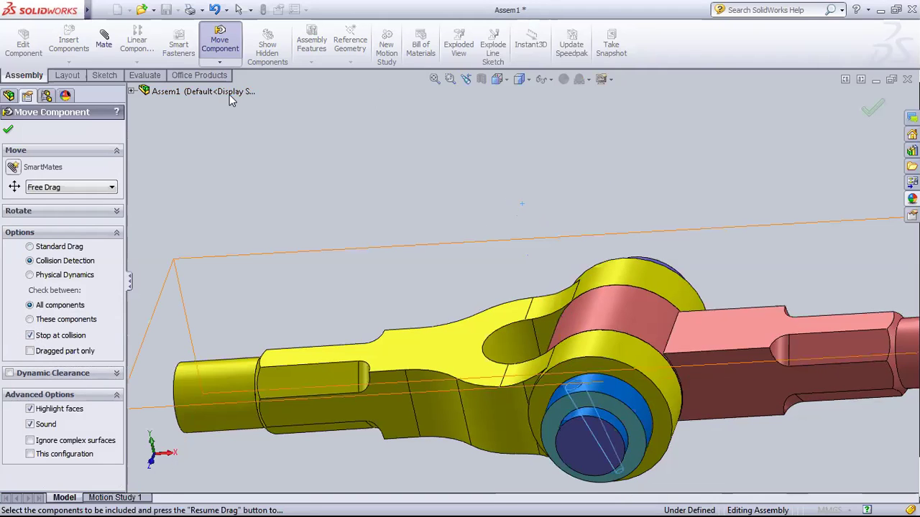
pyautogui.click(8, 131)
pyautogui.click(42, 138)
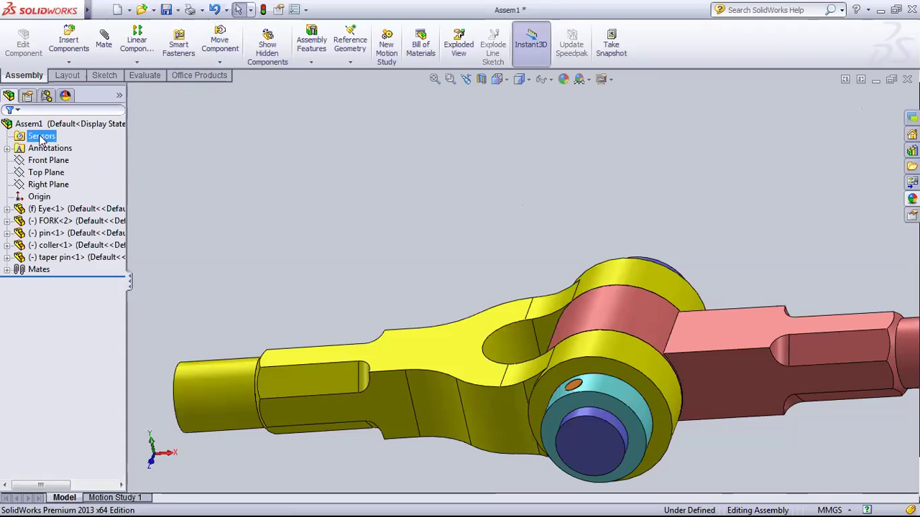
pyautogui.click(570, 404)
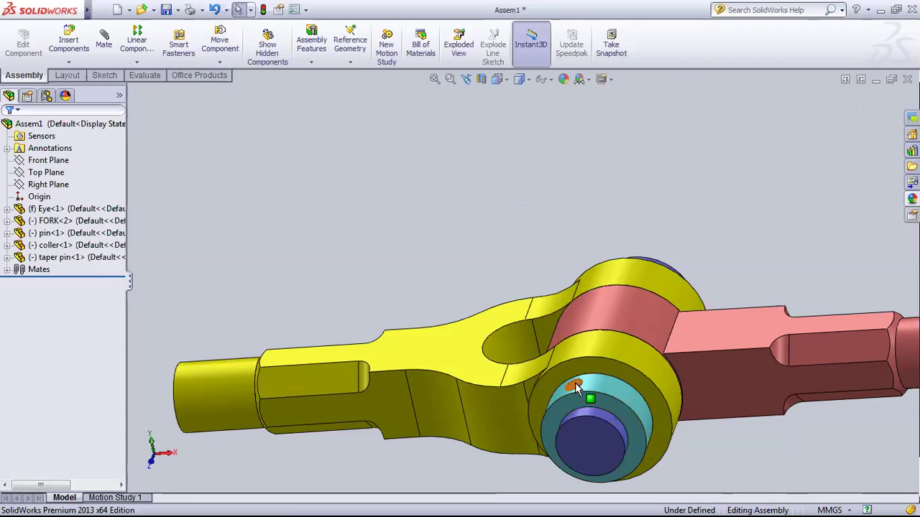
pyautogui.click(575, 388)
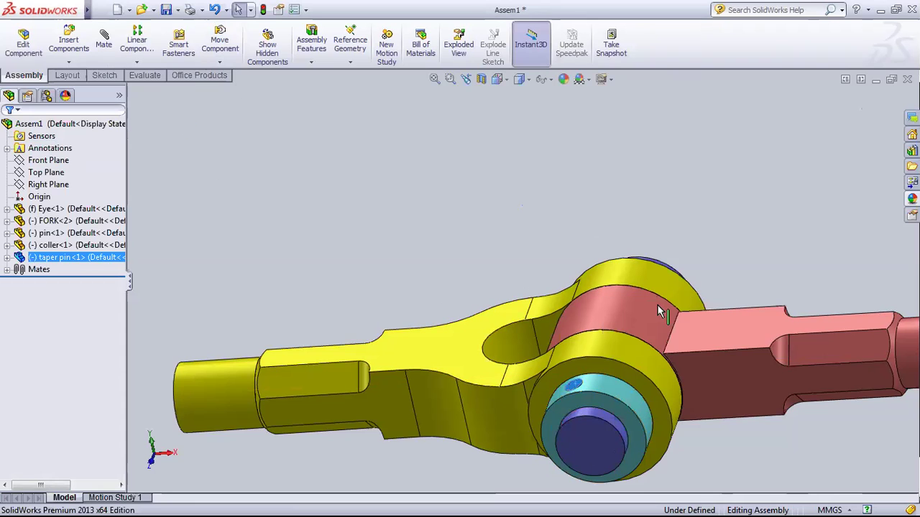
pyautogui.click(218, 63)
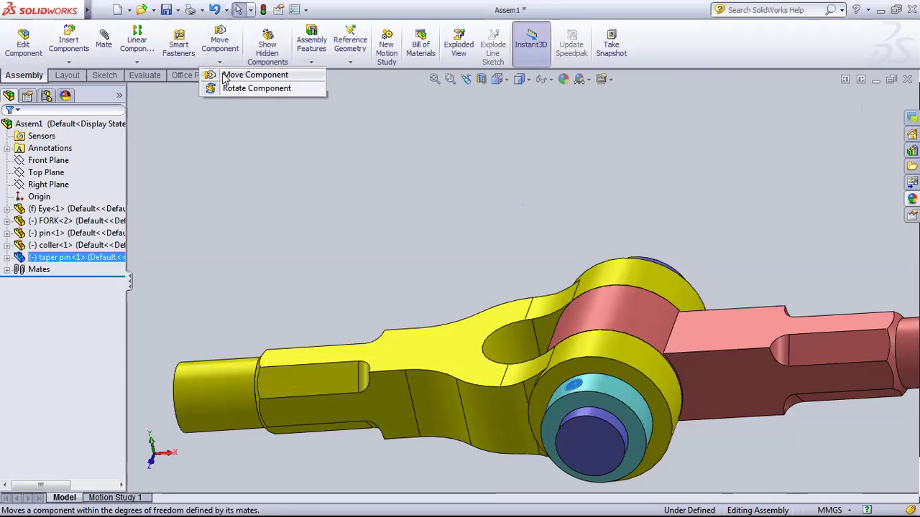
pyautogui.click(245, 136)
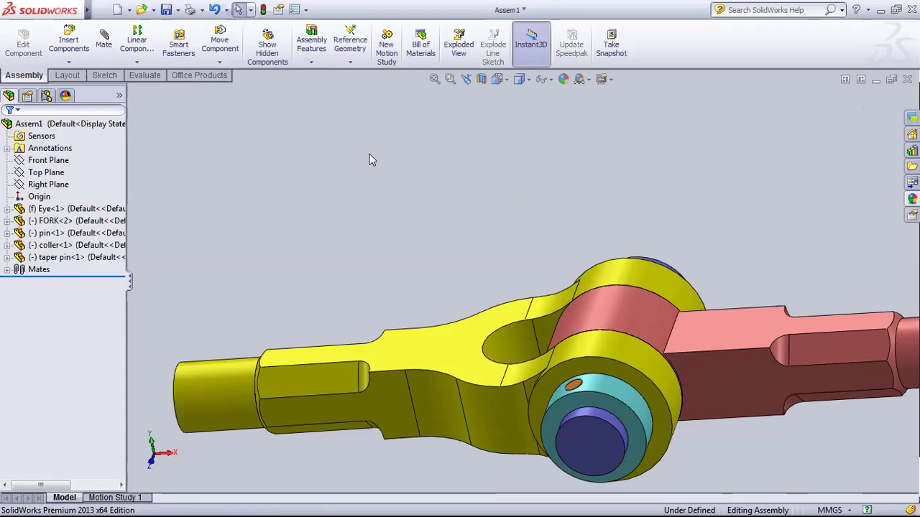
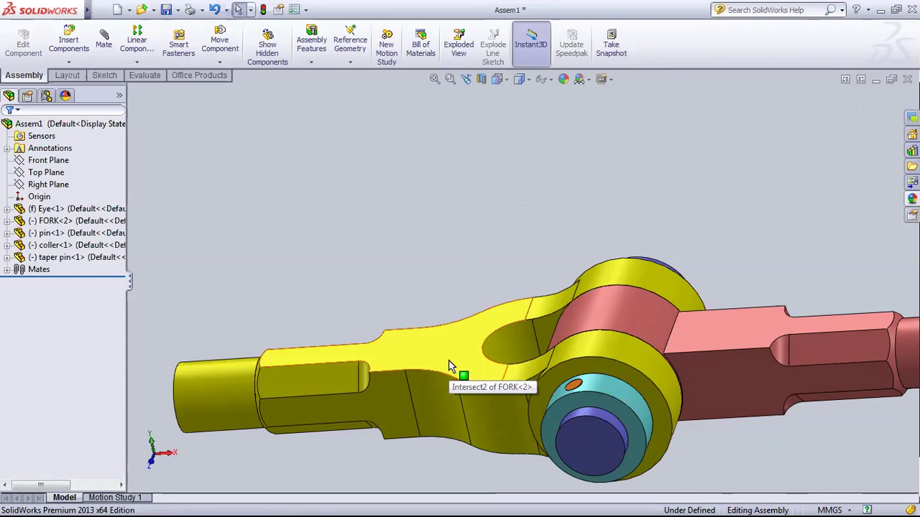
# Step: Add a Lock mate between the taper pin's circular edge and the collar
pyautogui.click(578, 388)
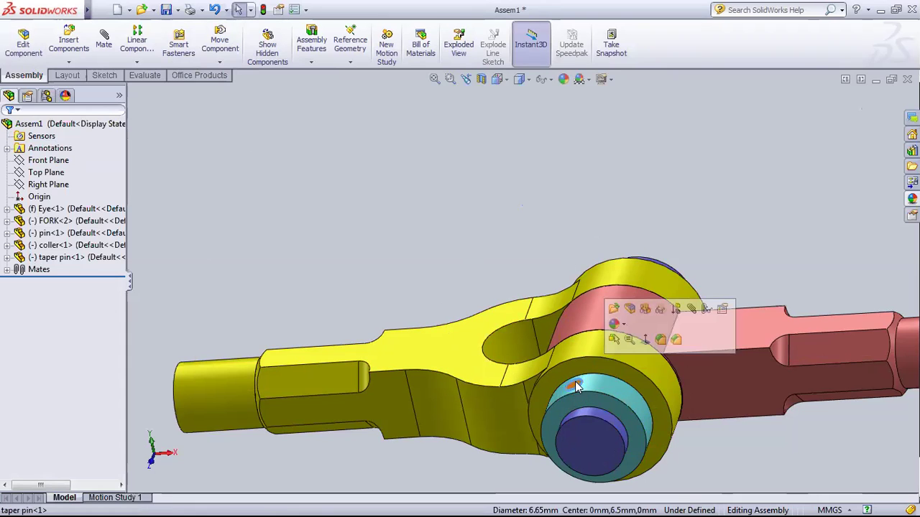
pyautogui.click(105, 42)
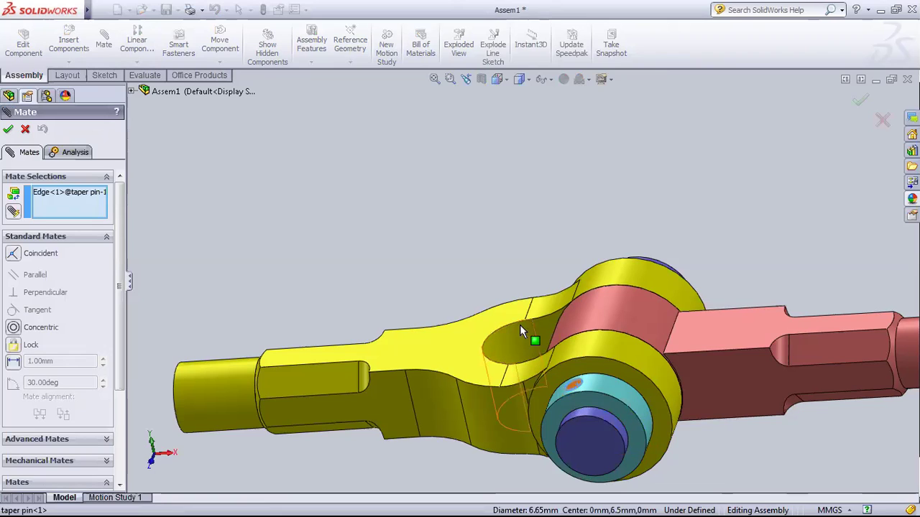
pyautogui.click(9, 131)
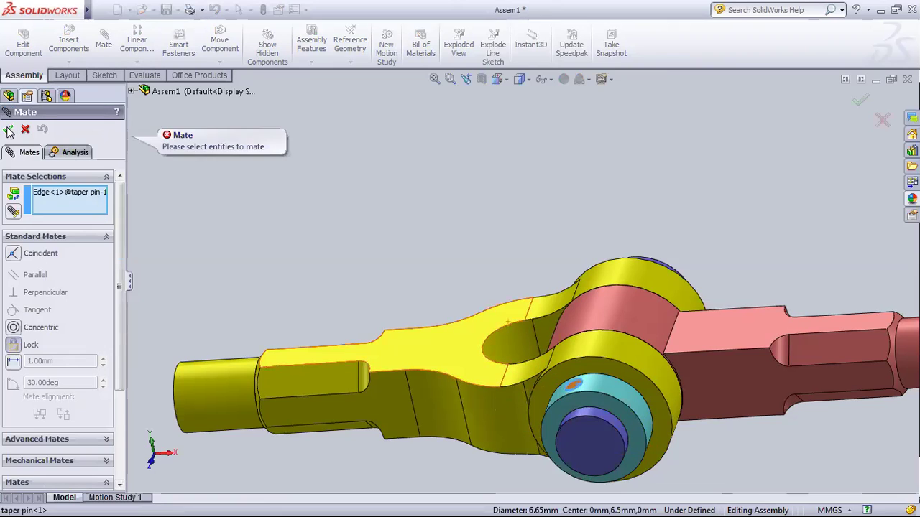
pyautogui.click(601, 385)
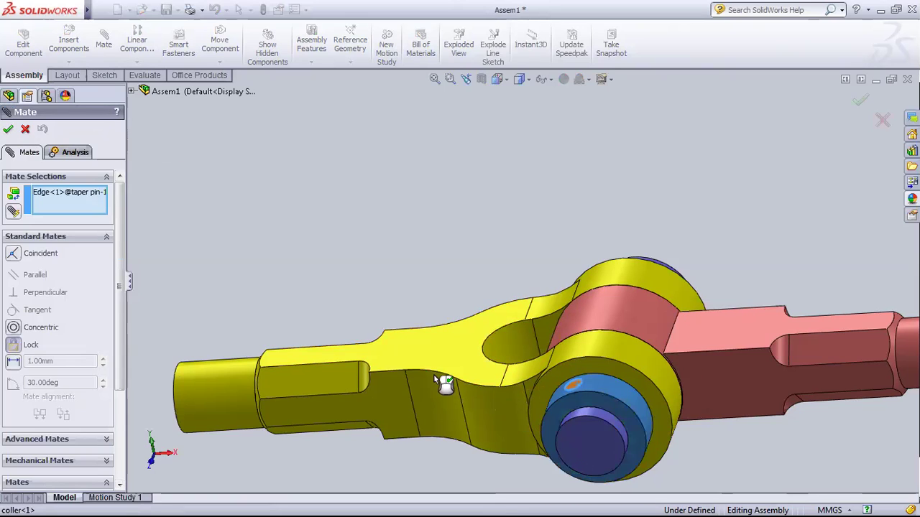
pyautogui.click(9, 131)
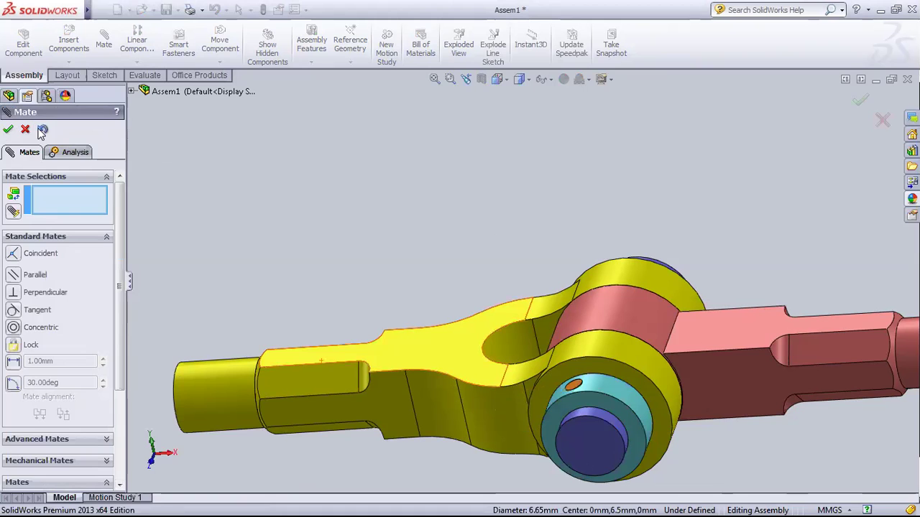
pyautogui.click(25, 130)
# Step: Drag the taper pin to confirm it is locked, then swing the fork about the knuckle pin
pyautogui.moveTo(567, 390)
pyautogui.mouseDown()
pyautogui.moveTo(619, 381)
pyautogui.moveTo(592, 406)
pyautogui.mouseUp()
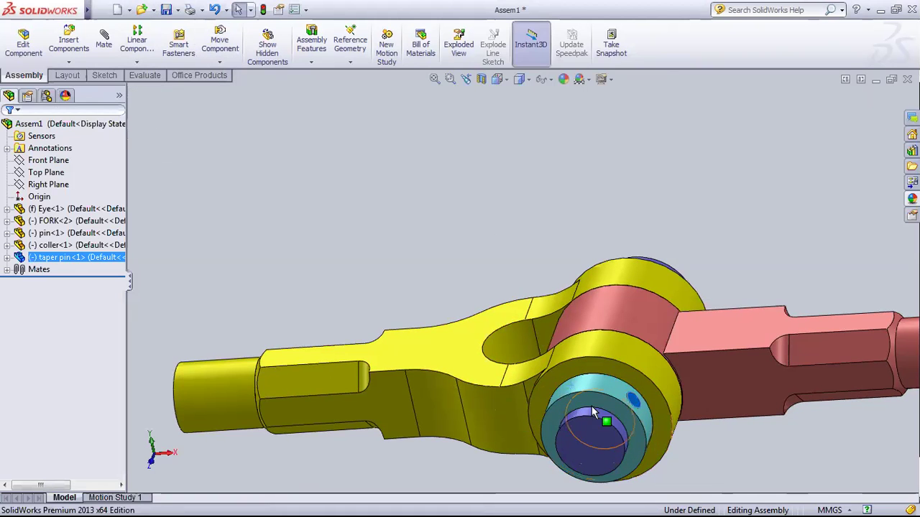
pyautogui.scroll(5, 557, 233)
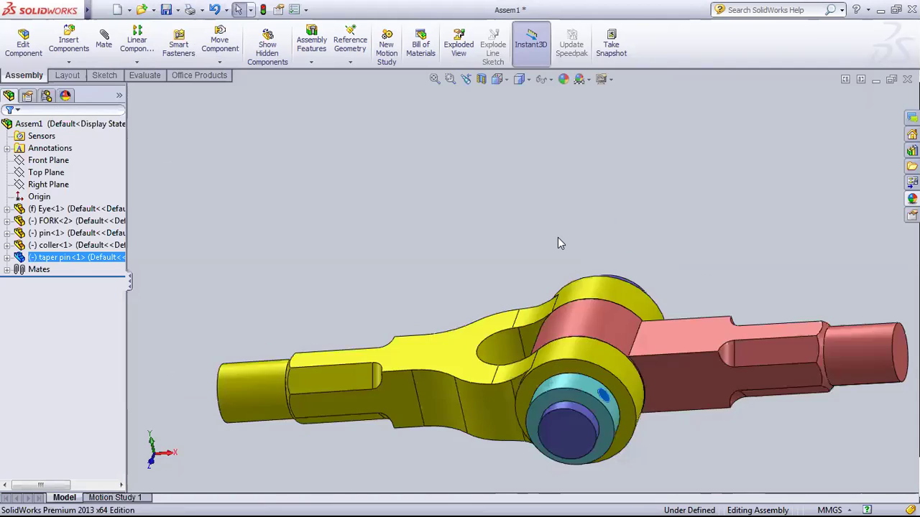
pyautogui.moveTo(751, 394)
pyautogui.mouseDown(button='middle')
pyautogui.moveTo(589, 350)
pyautogui.moveTo(682, 235)
pyautogui.moveTo(709, 235)
pyautogui.mouseUp(button='middle')
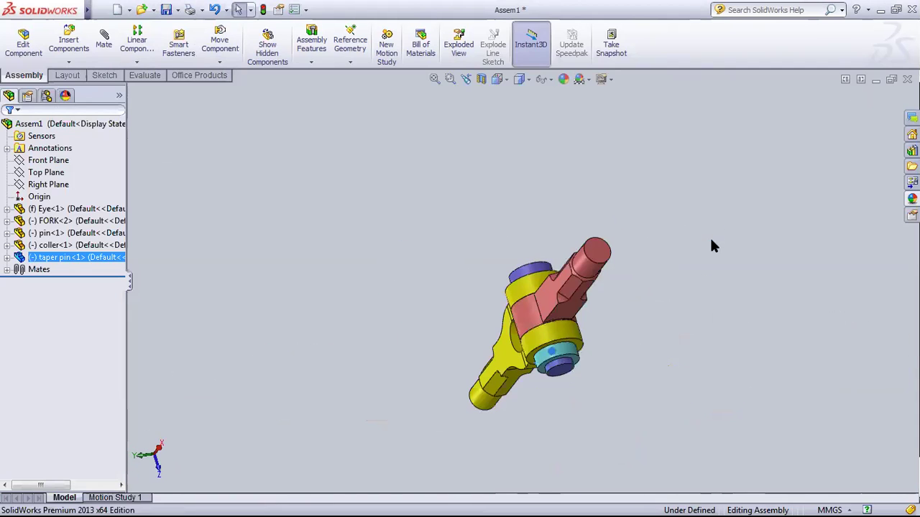
pyautogui.click(709, 236)
pyautogui.moveTo(698, 325)
pyautogui.mouseDown(button='middle')
pyautogui.moveTo(765, 165)
pyautogui.moveTo(493, 177)
pyautogui.moveTo(618, 335)
pyautogui.moveTo(649, 271)
pyautogui.moveTo(376, 345)
pyautogui.moveTo(376, 197)
pyautogui.moveTo(295, 199)
pyautogui.moveTo(330, 209)
pyautogui.moveTo(360, 266)
pyautogui.moveTo(297, 240)
pyautogui.moveTo(323, 237)
pyautogui.mouseUp(button='middle')
pyautogui.moveTo(385, 298)
pyautogui.mouseDown()
pyautogui.moveTo(399, 351)
pyautogui.moveTo(413, 204)
pyautogui.moveTo(501, 203)
pyautogui.moveTo(402, 302)
pyautogui.moveTo(396, 321)
pyautogui.moveTo(385, 297)
pyautogui.moveTo(392, 286)
pyautogui.mouseUp()
pyautogui.click(238, 9)
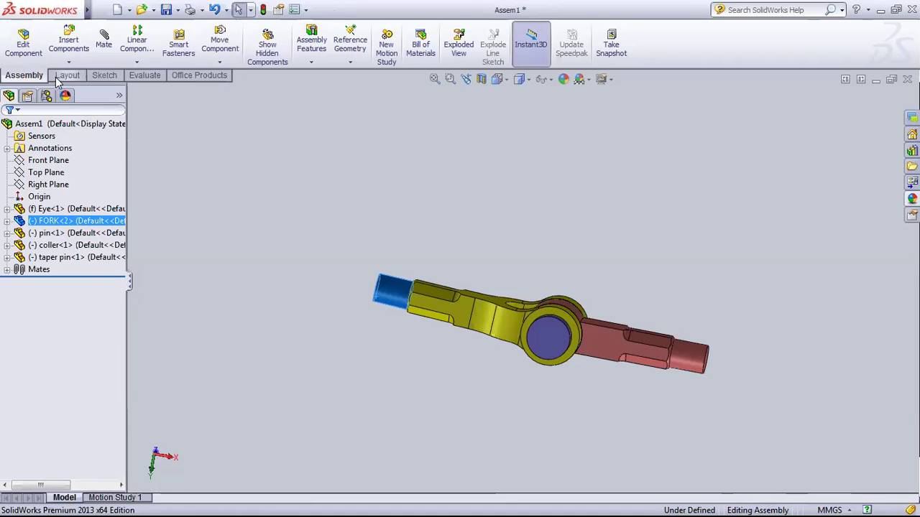
pyautogui.click(458, 45)
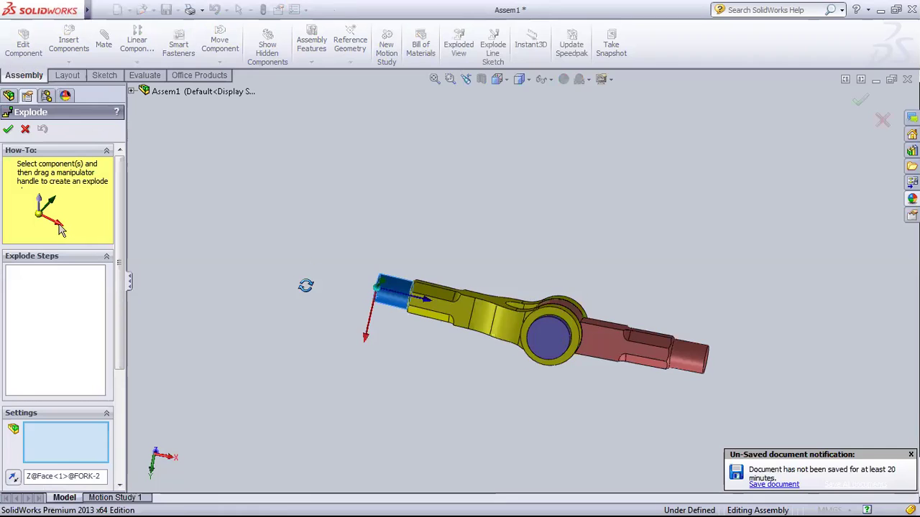
pyautogui.moveTo(304, 285); pyautogui.dragTo(300, 304, button='middle')
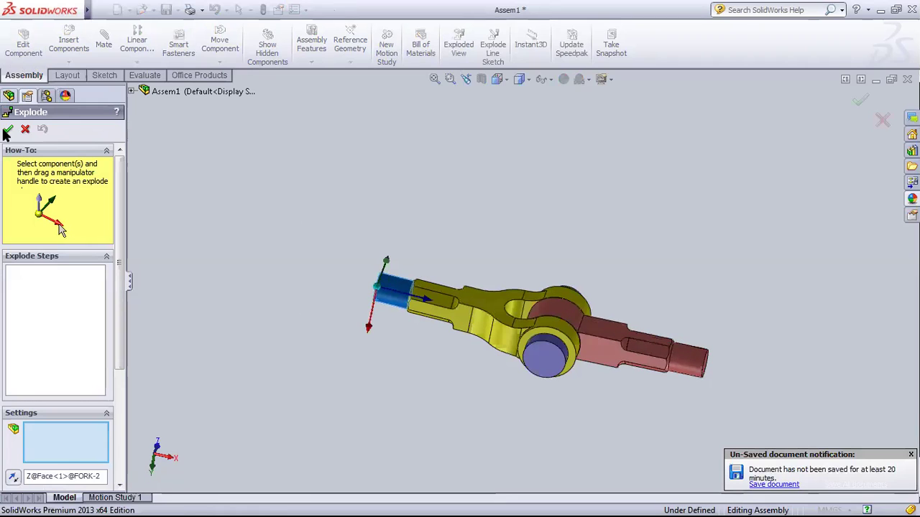
pyautogui.click(6, 131)
pyautogui.moveTo(517, 319)
pyautogui.mouseDown(button='middle')
pyautogui.moveTo(627, 245)
pyautogui.moveTo(611, 247)
pyautogui.mouseUp(button='middle')
pyautogui.click(459, 43)
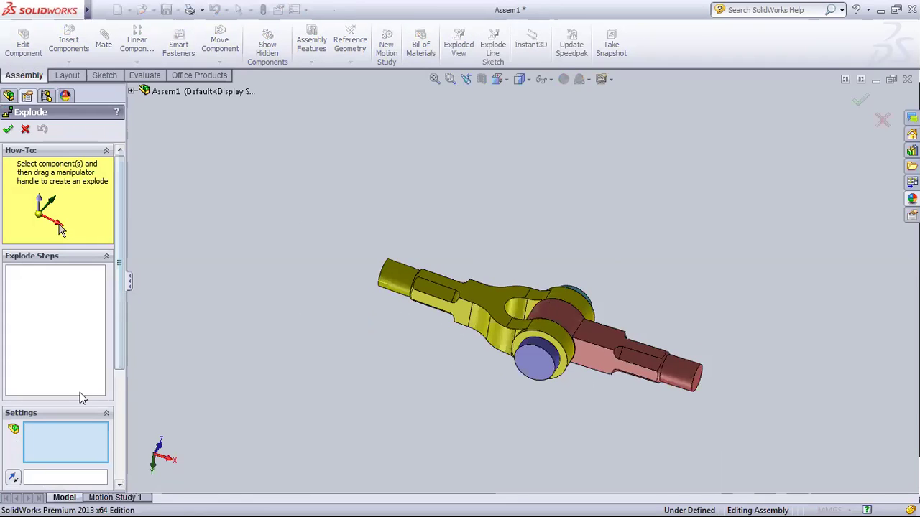
pyautogui.click(481, 291)
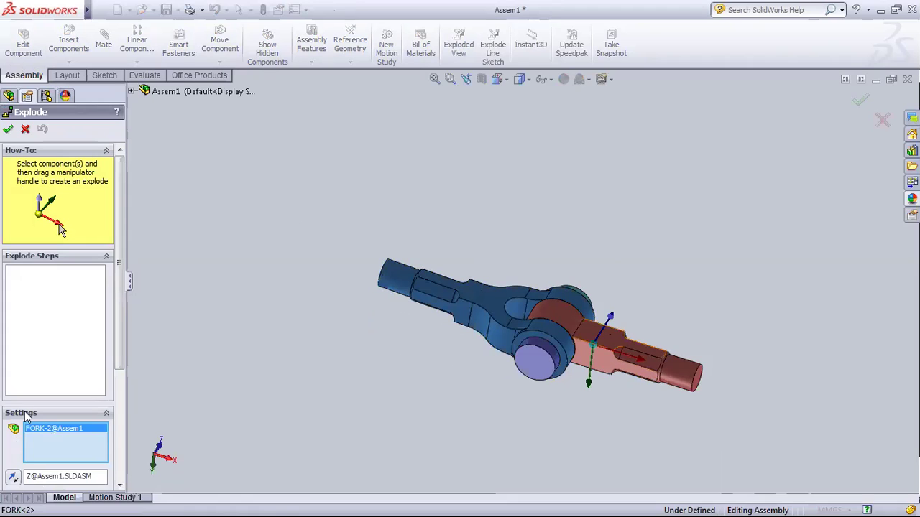
pyautogui.click(574, 329)
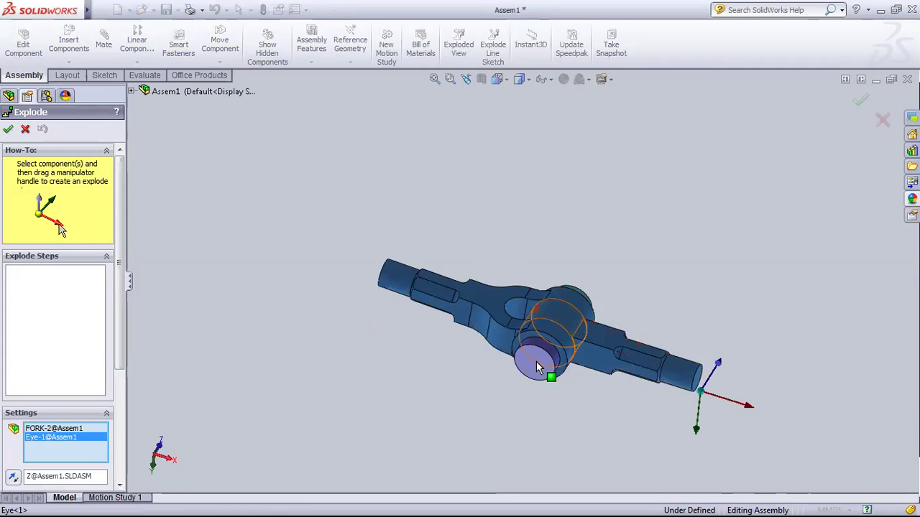
pyautogui.click(567, 358)
pyautogui.moveTo(568, 358); pyautogui.dragTo(564, 320, button='middle')
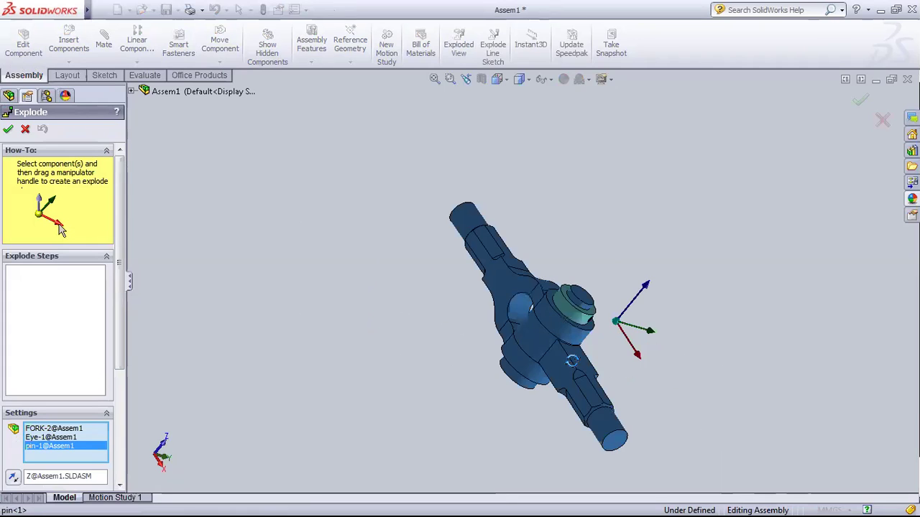
pyautogui.click(564, 321)
pyautogui.moveTo(624, 368); pyautogui.dragTo(562, 324, button='middle')
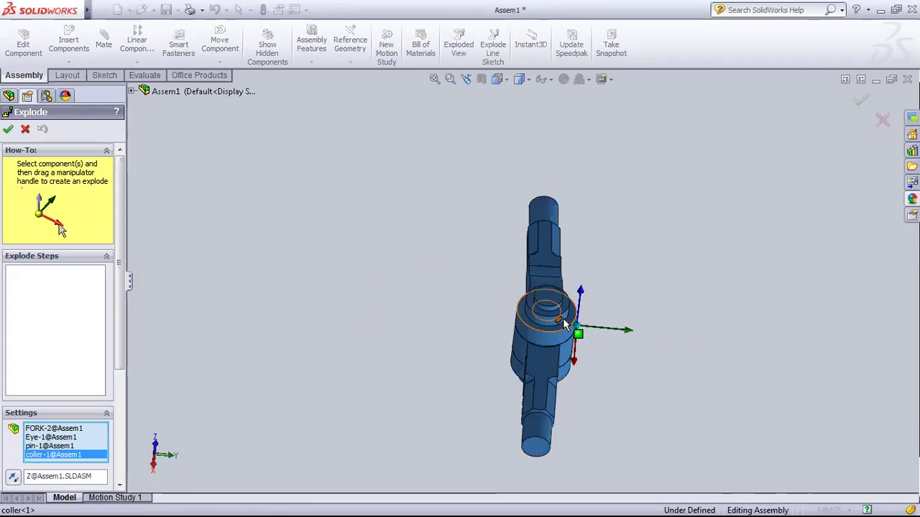
pyautogui.click(561, 323)
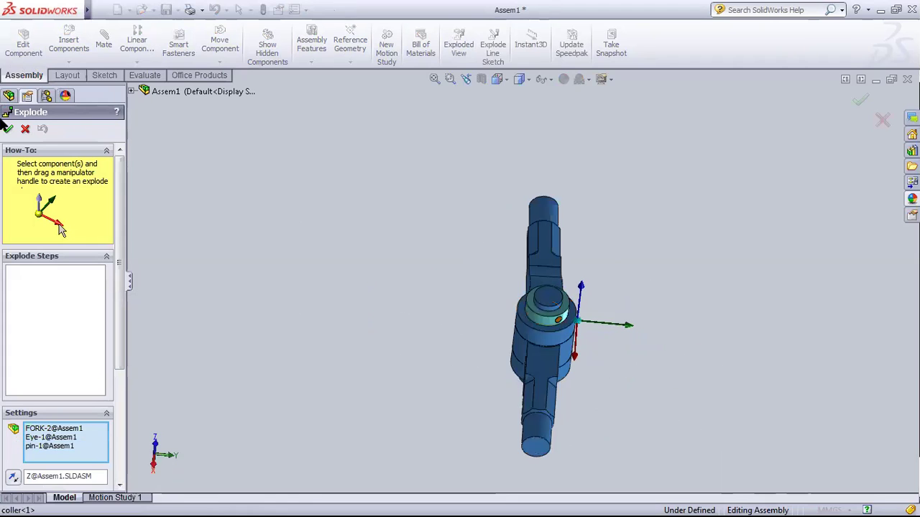
pyautogui.click(8, 129)
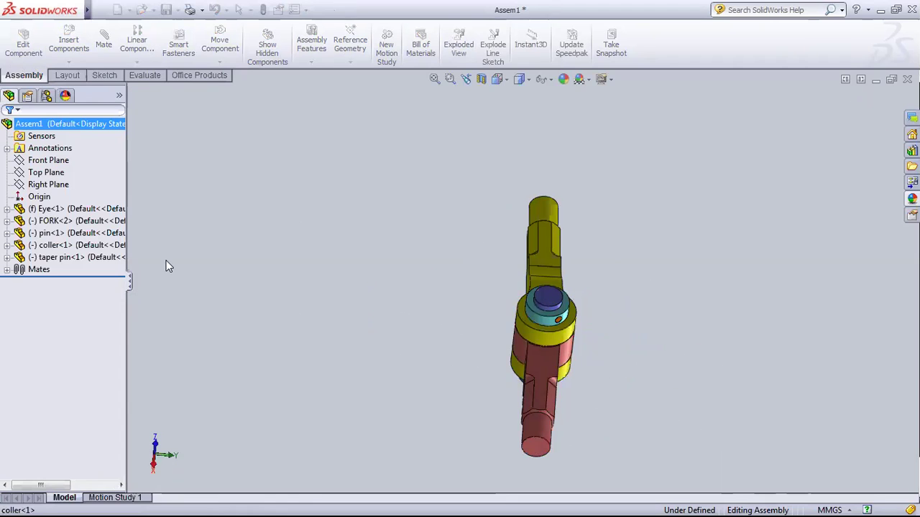
pyautogui.moveTo(166, 267); pyautogui.dragTo(260, 268, button='middle')
pyautogui.moveTo(345, 220); pyautogui.dragTo(513, 201, button='middle')
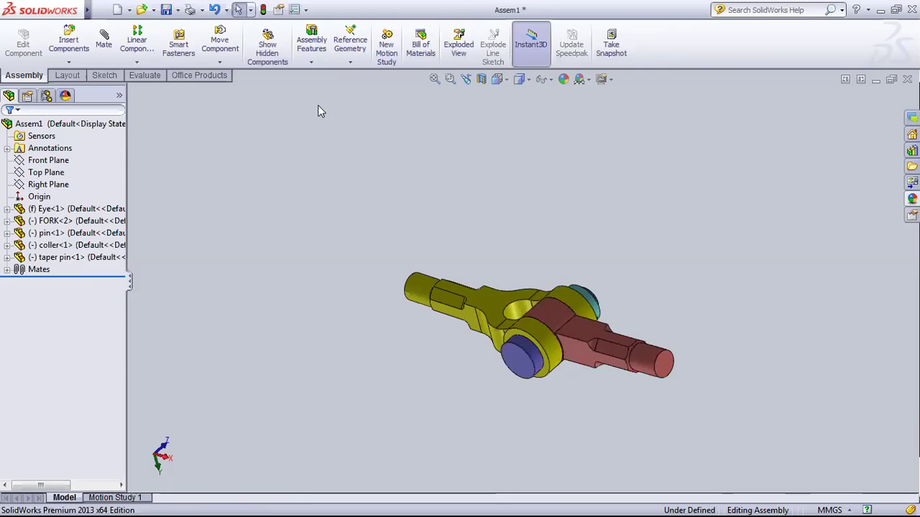
# Step: Start an exploded view with auto-spacing on, exploding the fork and adding the eye along X
pyautogui.click(458, 45)
pyautogui.scroll(-3, 109, 400)
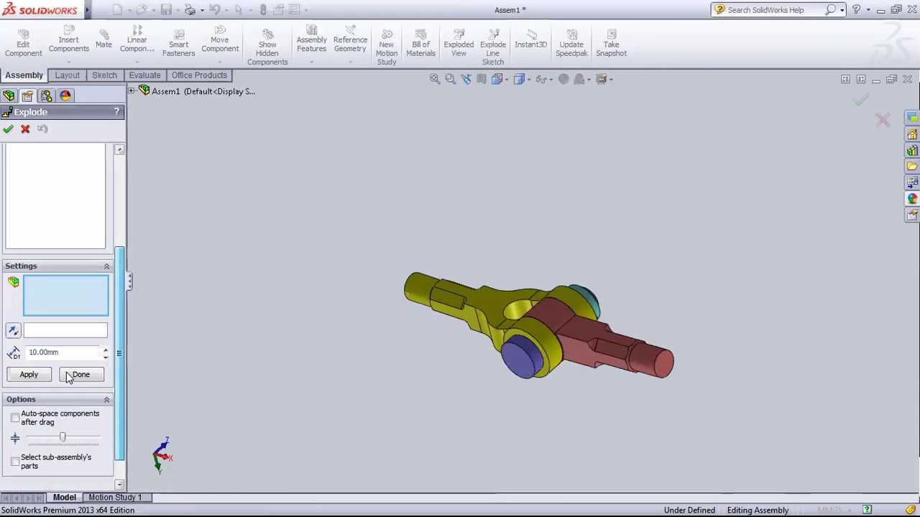
pyautogui.scroll(-2, 68, 379)
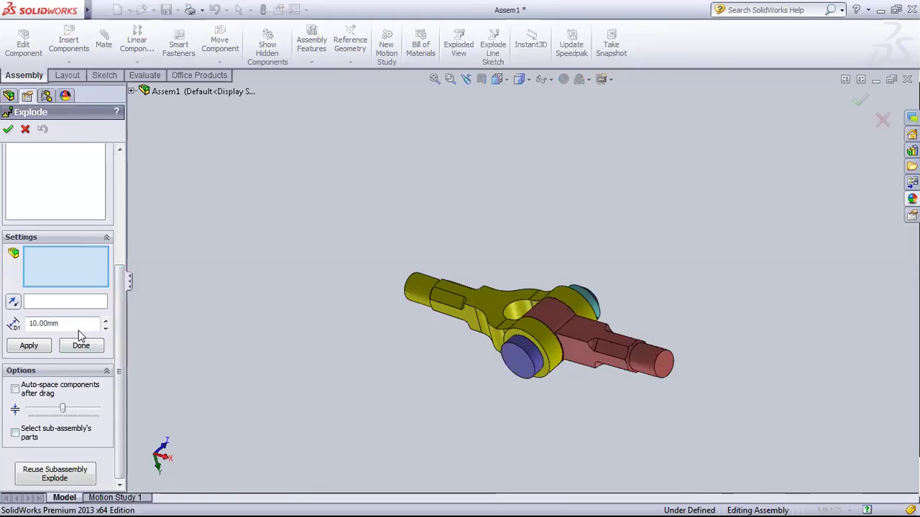
pyautogui.click(14, 389)
pyautogui.click(477, 316)
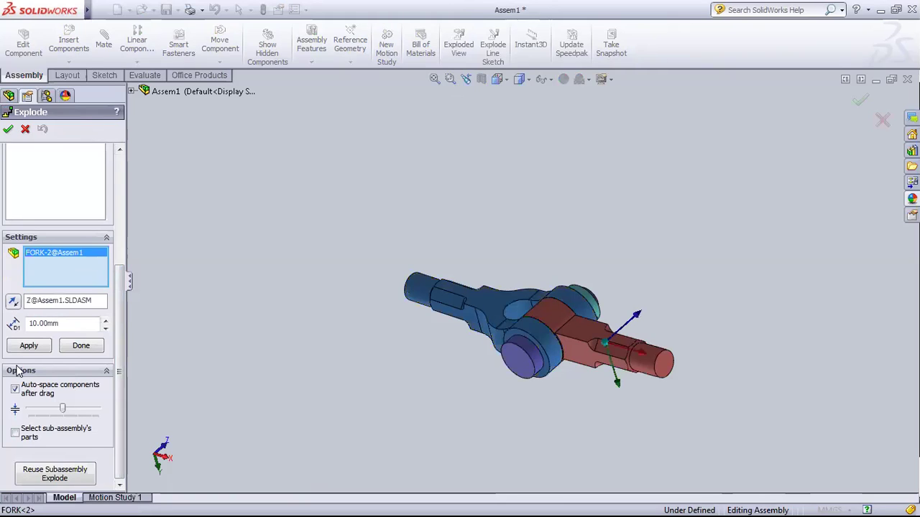
pyautogui.click(38, 343)
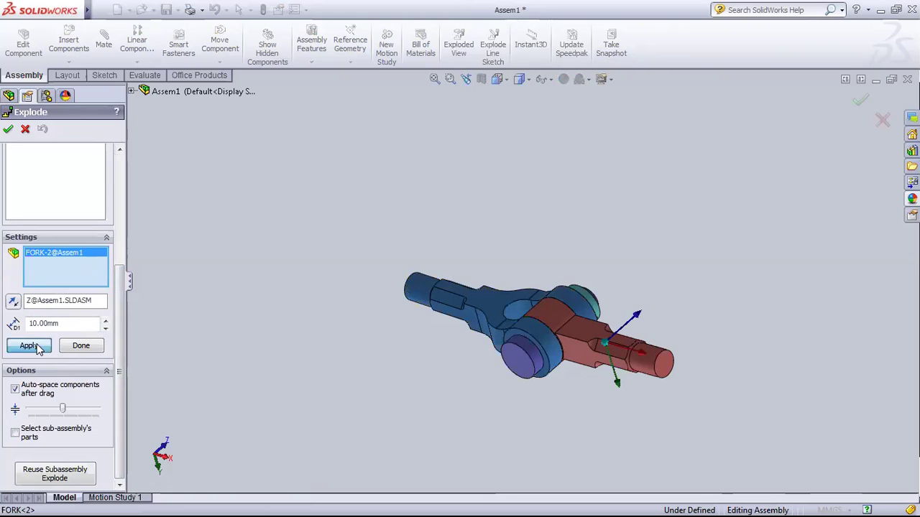
pyautogui.click(565, 316)
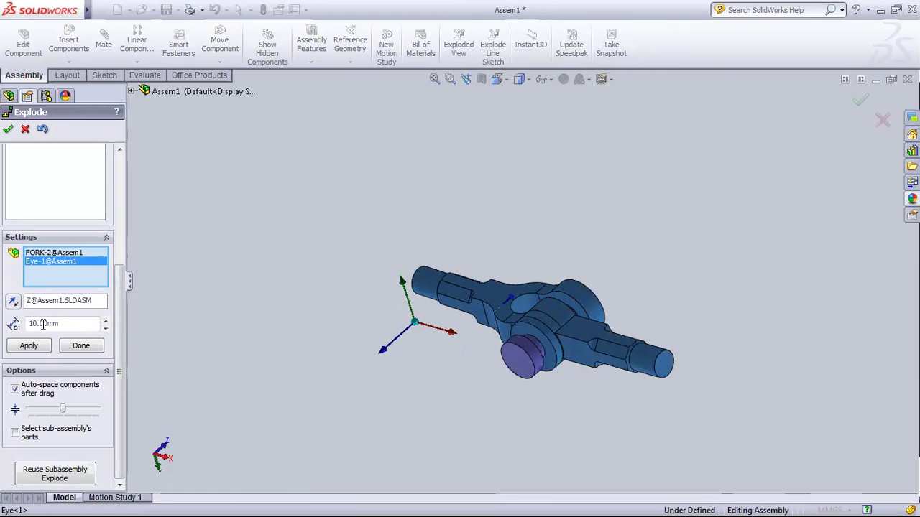
pyautogui.click(444, 334)
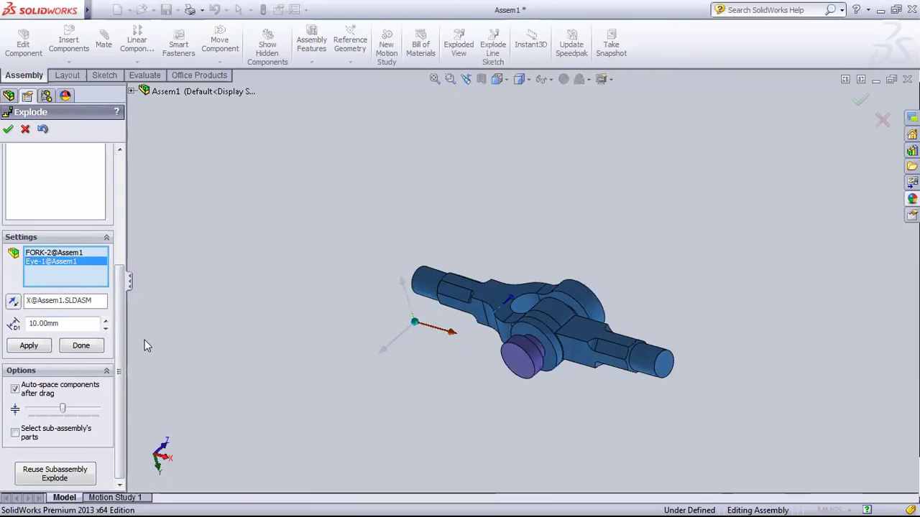
# Step: Apply the eye's explode along X, then explode the pin along Z
pyautogui.click(29, 346)
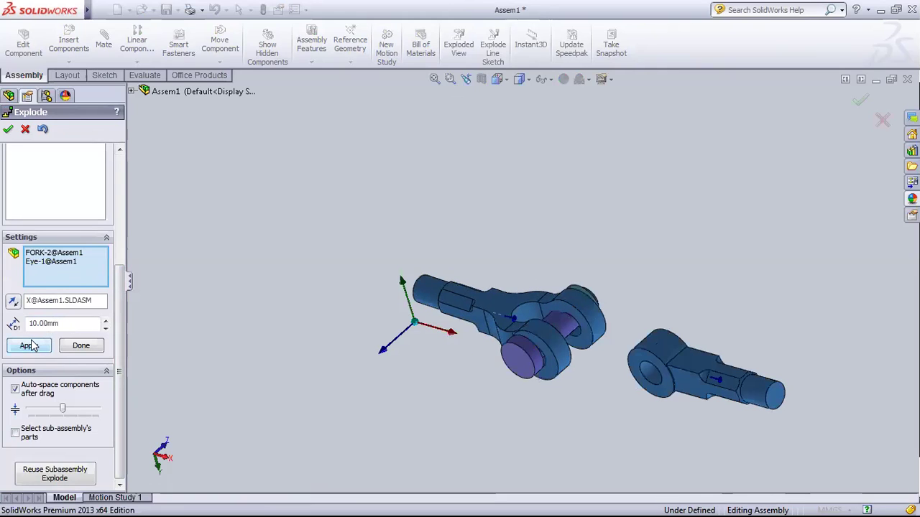
pyautogui.click(534, 365)
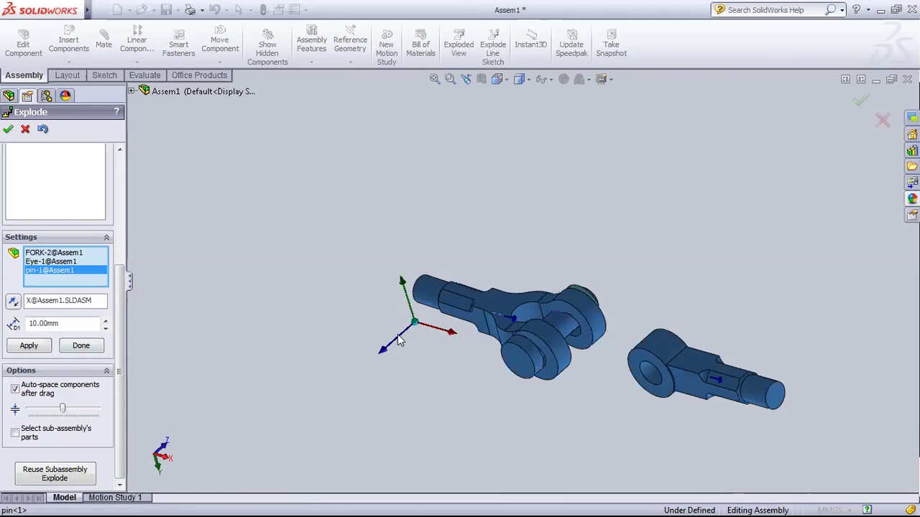
pyautogui.click(387, 345)
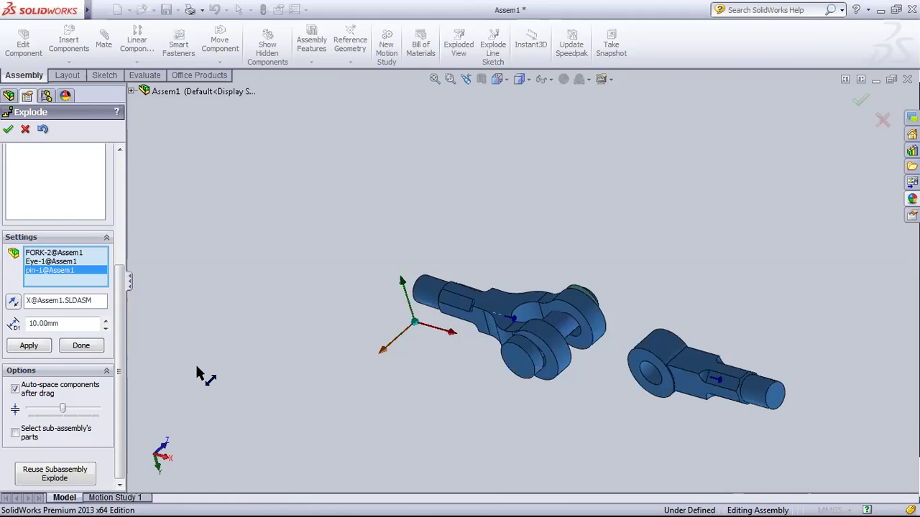
pyautogui.click(32, 346)
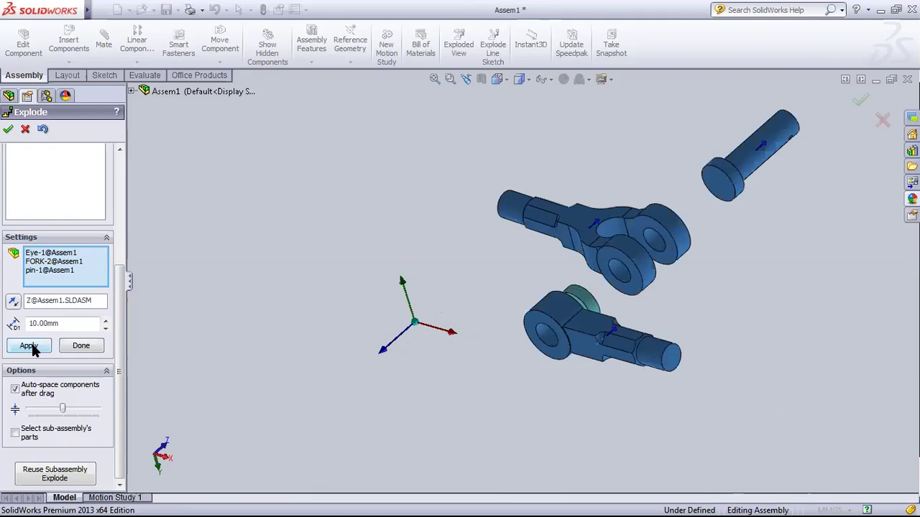
# Step: Apply the collar's explode, then move the pin and taper pin 10 mm along X
pyautogui.moveTo(327, 375); pyautogui.dragTo(322, 425, button='middle')
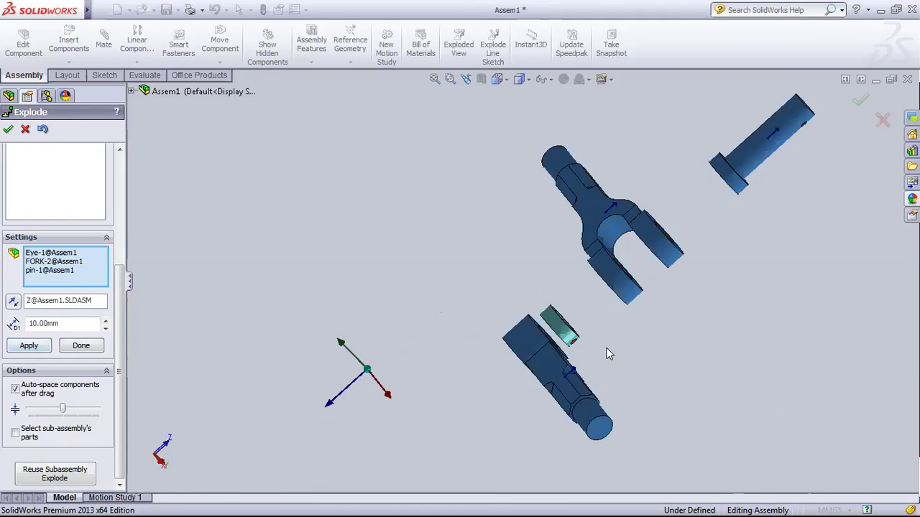
pyautogui.click(579, 336)
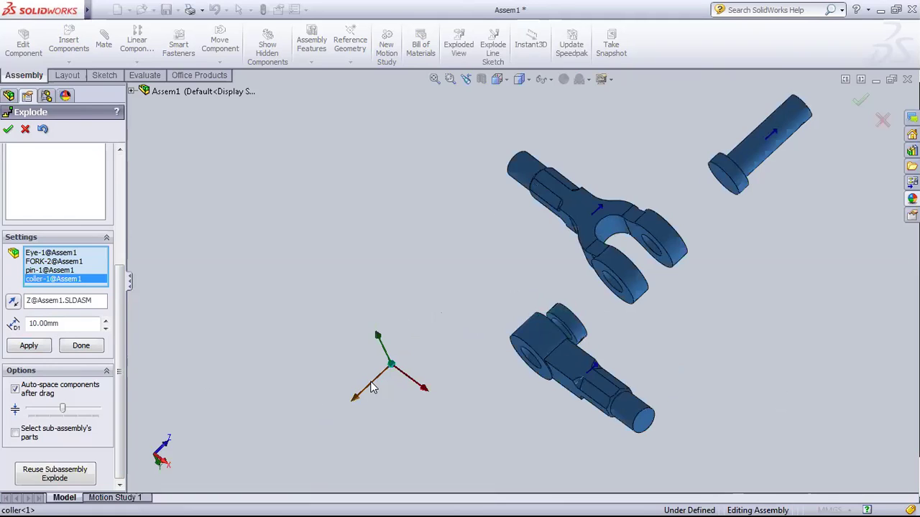
pyautogui.click(35, 344)
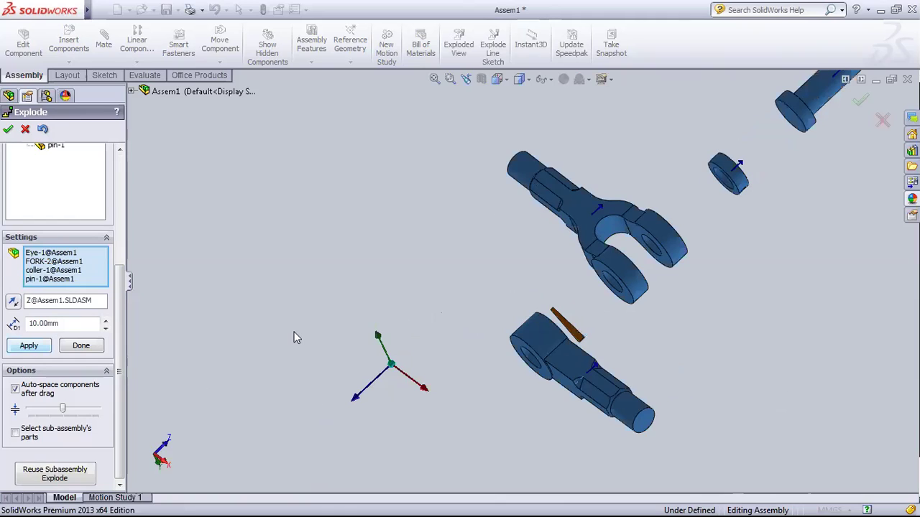
pyautogui.press('f')
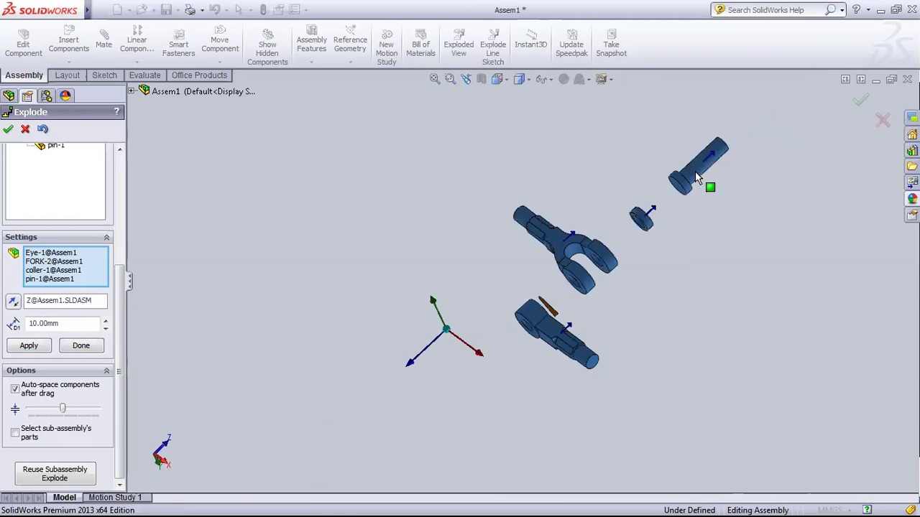
pyautogui.click(666, 215)
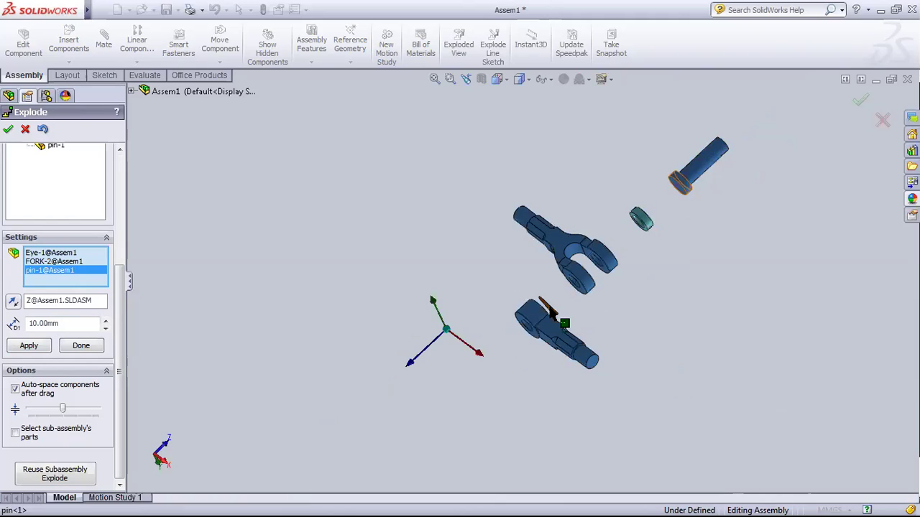
pyautogui.click(468, 350)
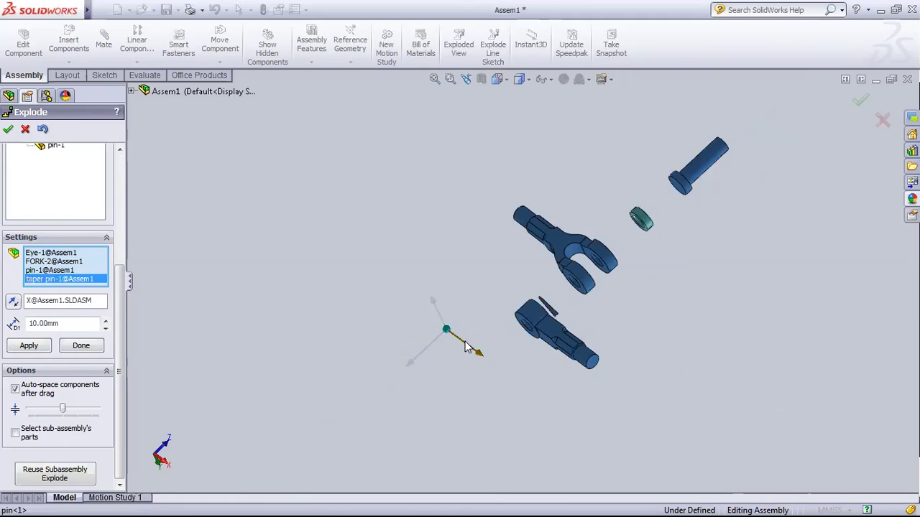
pyautogui.click(38, 349)
# Step: Close the explode editor with no explode steps kept, so the joint appears assembled
pyautogui.click(859, 100)
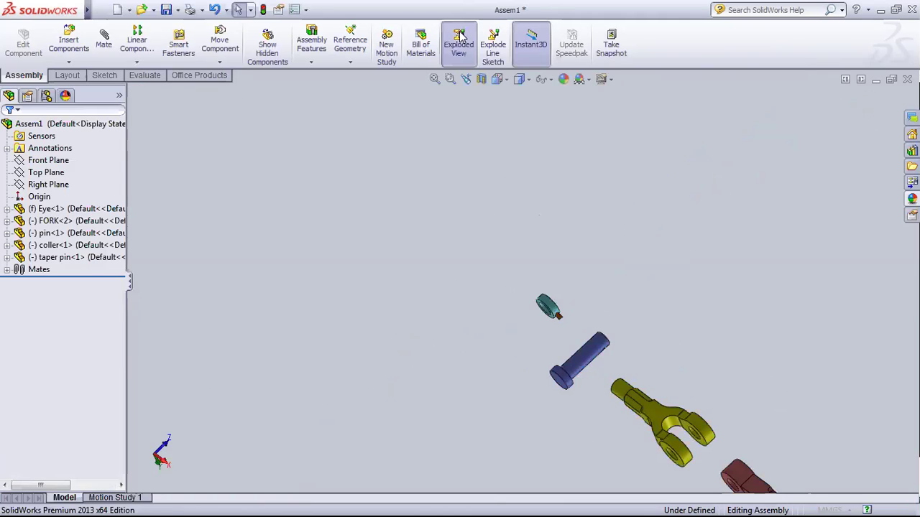
pyautogui.click(460, 38)
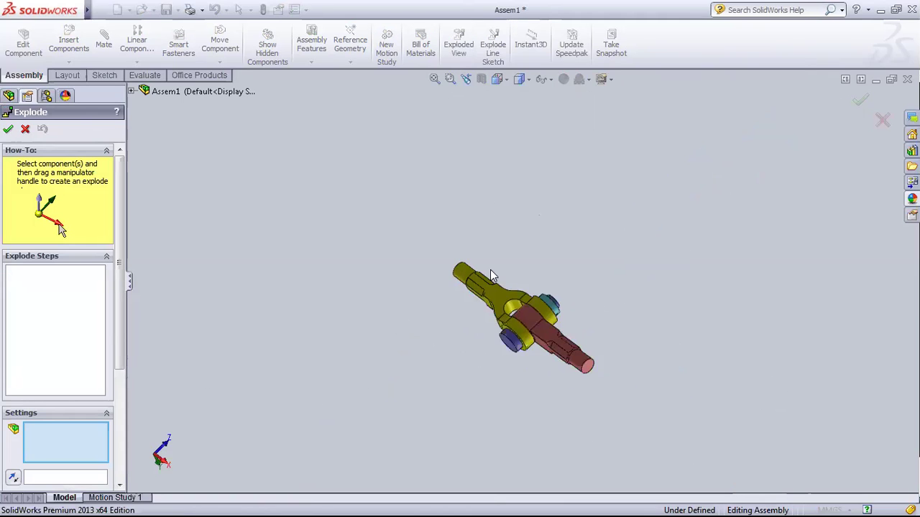
pyautogui.scroll(2, 497, 266)
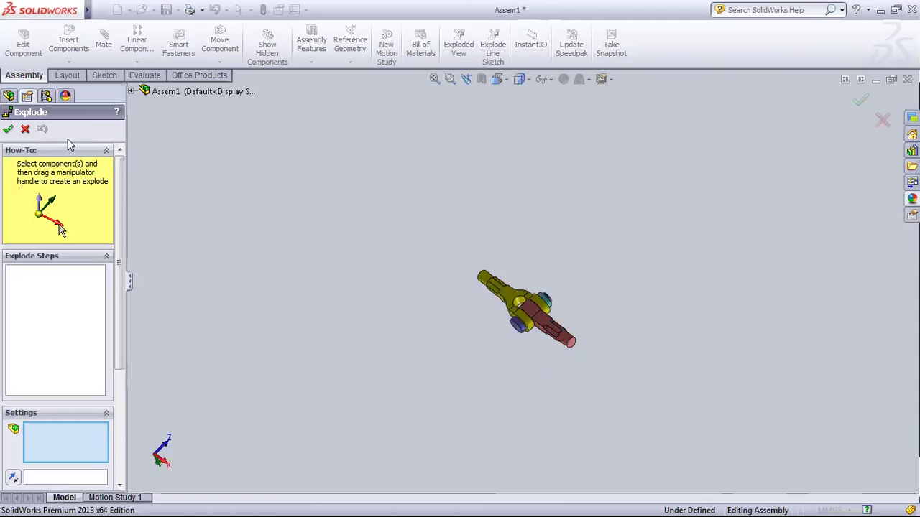
pyautogui.click(7, 129)
# Step: Orbit the assembly to a new angle and start a fresh exploded view
pyautogui.scroll(-2, 558, 322)
pyautogui.scroll(-3, 558, 321)
pyautogui.moveTo(350, 139)
pyautogui.mouseDown(button='middle')
pyautogui.moveTo(421, 104)
pyautogui.moveTo(332, 103)
pyautogui.moveTo(561, 164)
pyautogui.moveTo(557, 186)
pyautogui.moveTo(544, 185)
pyautogui.moveTo(622, 137)
pyautogui.moveTo(433, 99)
pyautogui.moveTo(687, 274)
pyautogui.moveTo(581, 380)
pyautogui.mouseUp(button='middle')
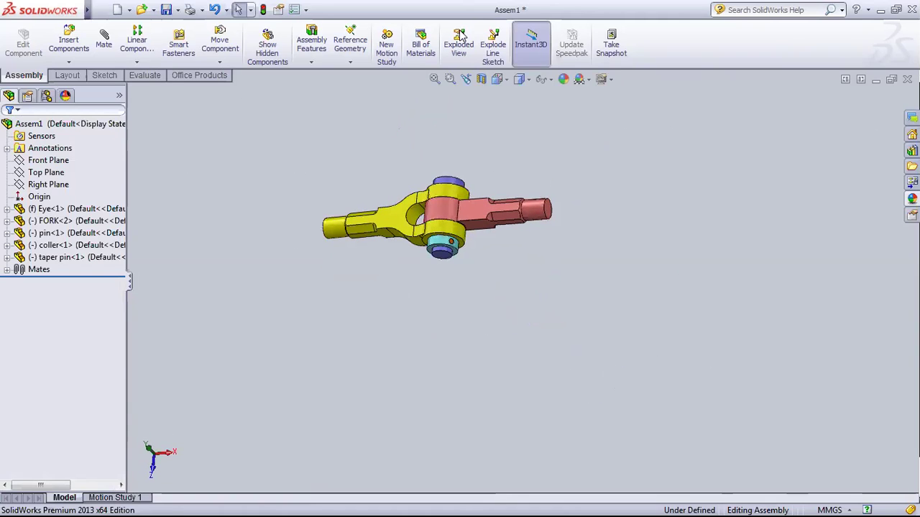
pyautogui.click(459, 45)
# Step: Adjust auto-spacing and explode the fork 10.00 mm along X
pyautogui.moveTo(343, 175); pyautogui.dragTo(341, 222, button='middle')
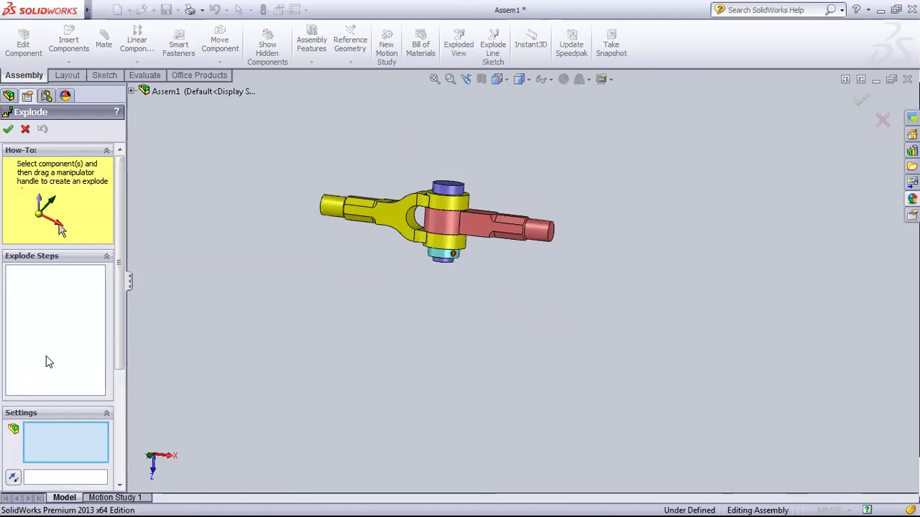
pyautogui.moveTo(120, 338); pyautogui.dragTo(105, 470)
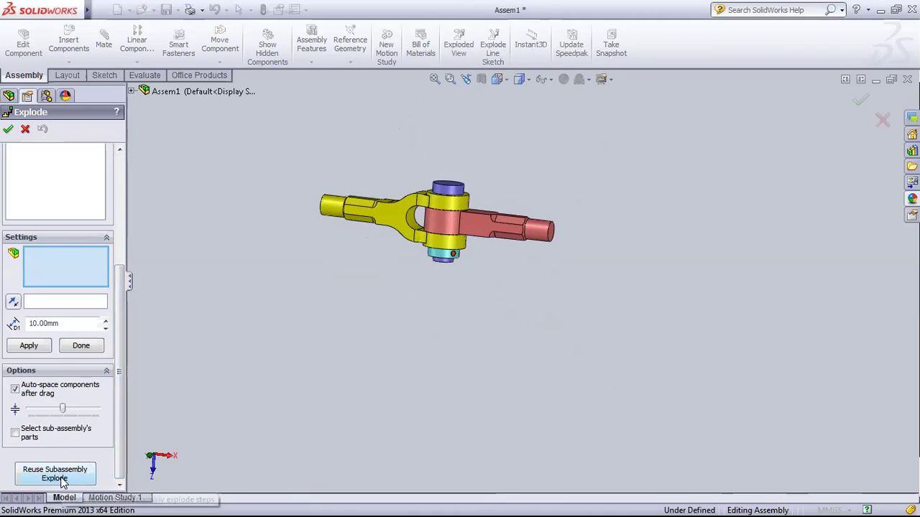
pyautogui.click(15, 435)
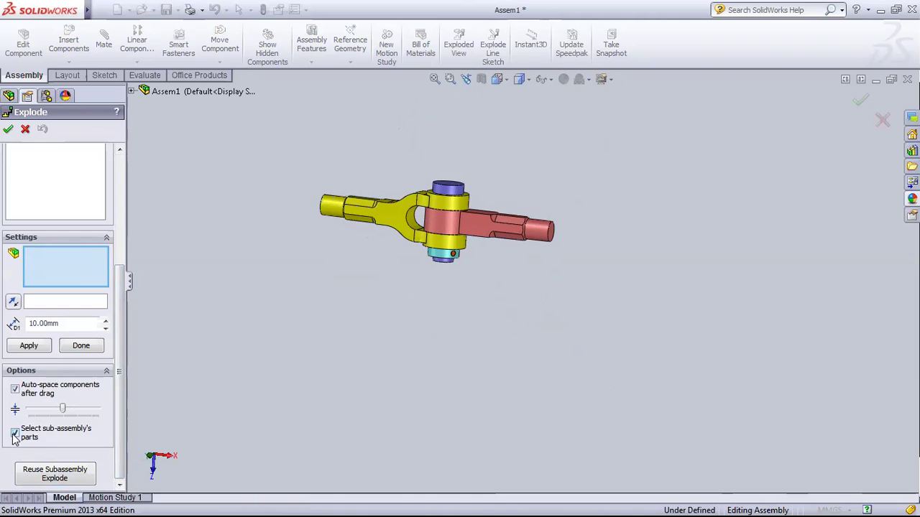
pyautogui.moveTo(63, 408); pyautogui.dragTo(29, 409)
pyautogui.click(372, 214)
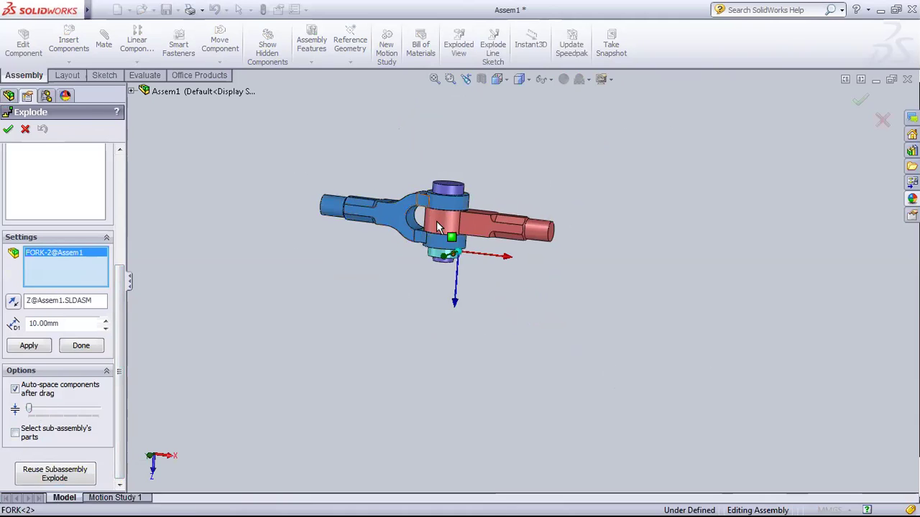
pyautogui.moveTo(28, 408); pyautogui.dragTo(62, 409)
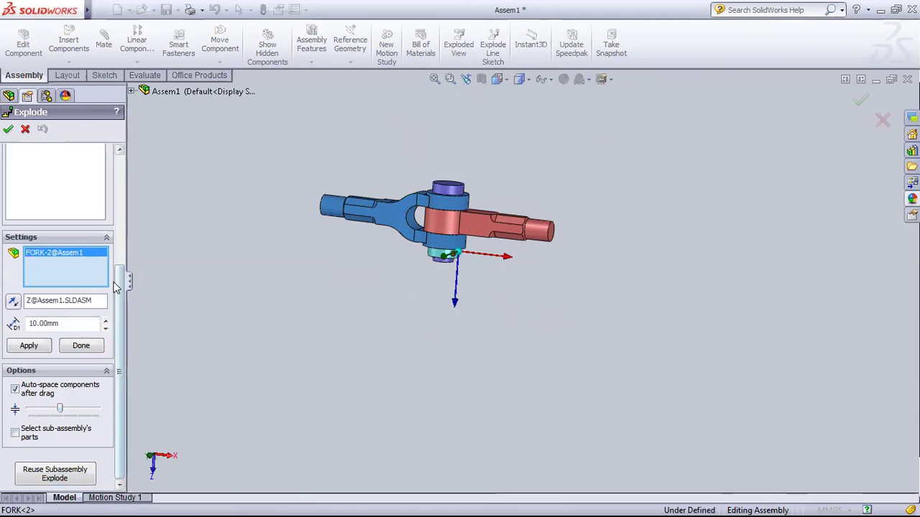
pyautogui.moveTo(120, 284); pyautogui.dragTo(125, 219)
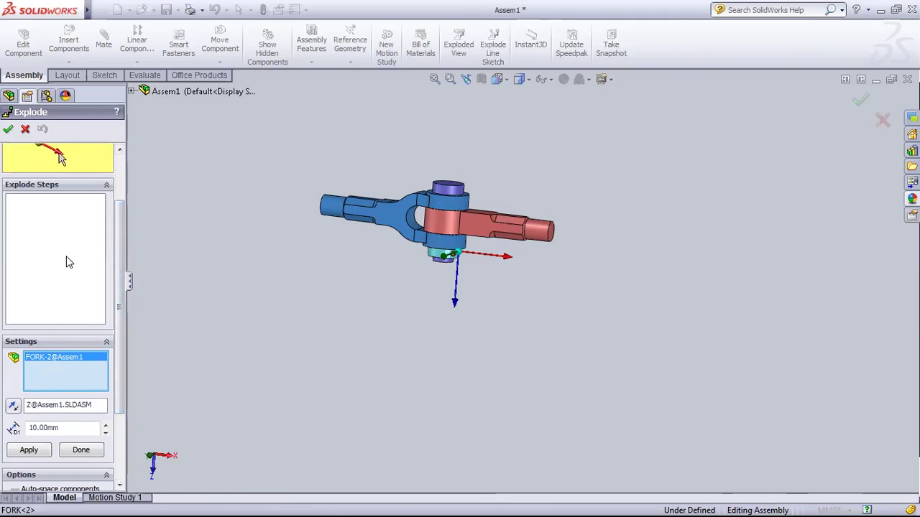
pyautogui.moveTo(120, 299); pyautogui.dragTo(117, 320)
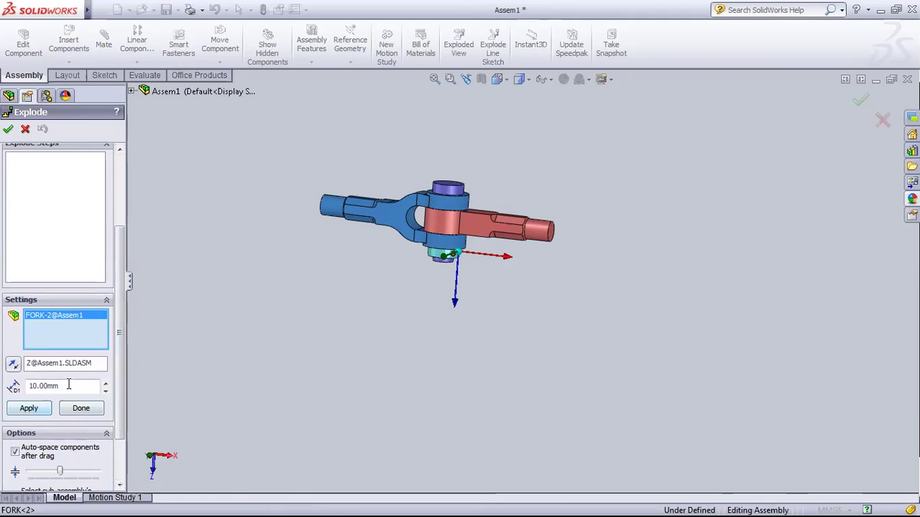
pyautogui.click(494, 256)
pyautogui.click(40, 410)
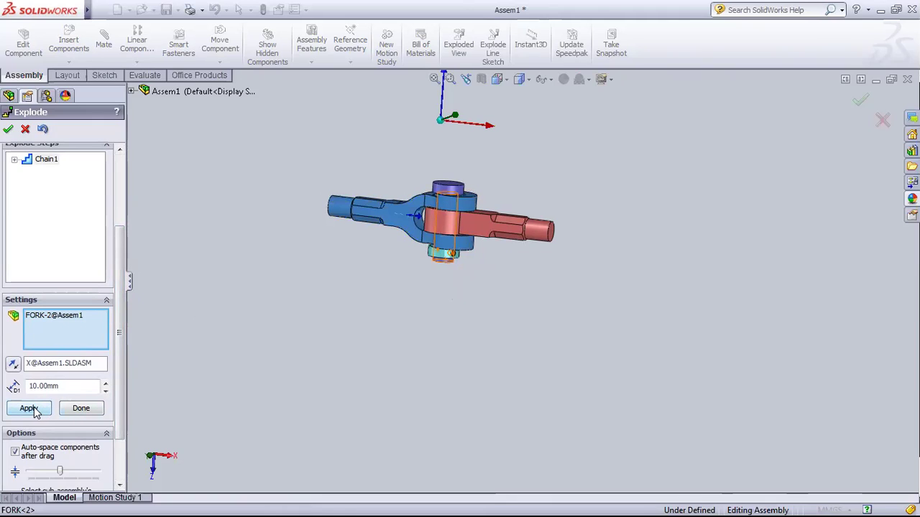
# Step: Add the eye to the explode along X and the pin along Z
pyautogui.click(470, 236)
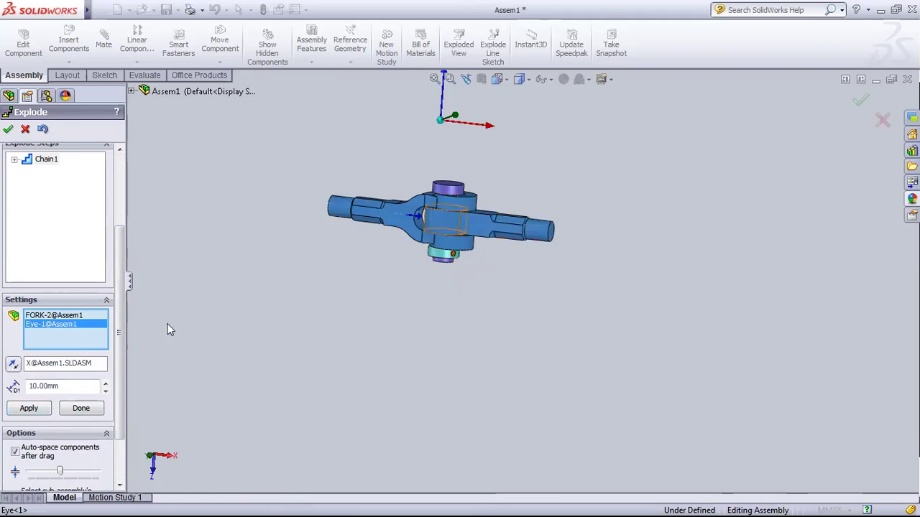
pyautogui.click(478, 125)
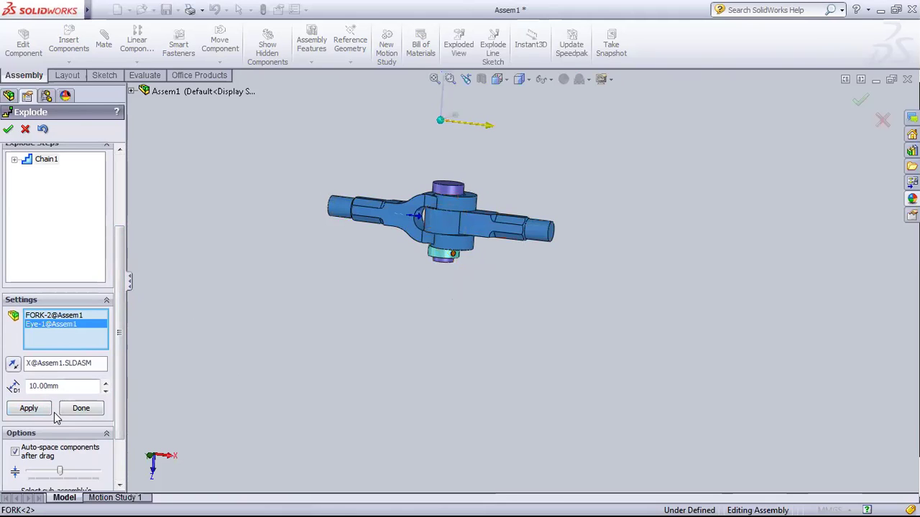
pyautogui.click(28, 408)
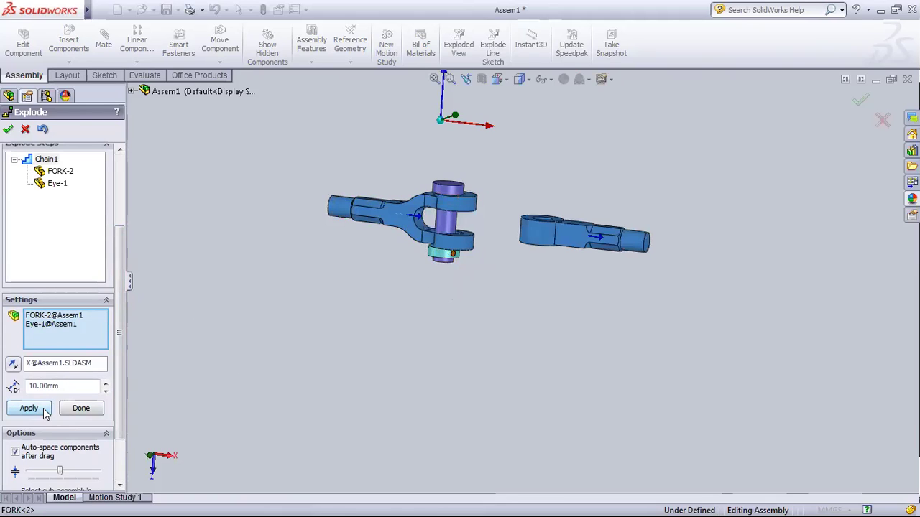
pyautogui.click(448, 185)
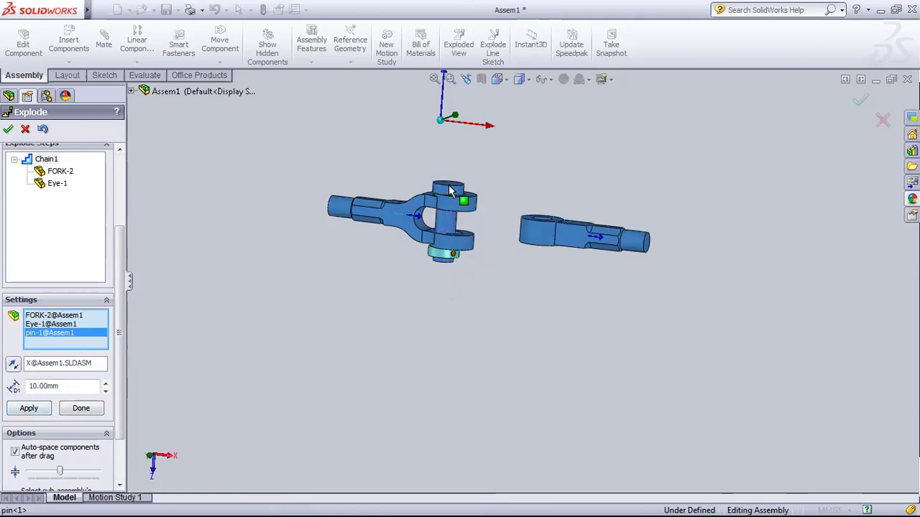
pyautogui.click(443, 102)
pyautogui.click(30, 410)
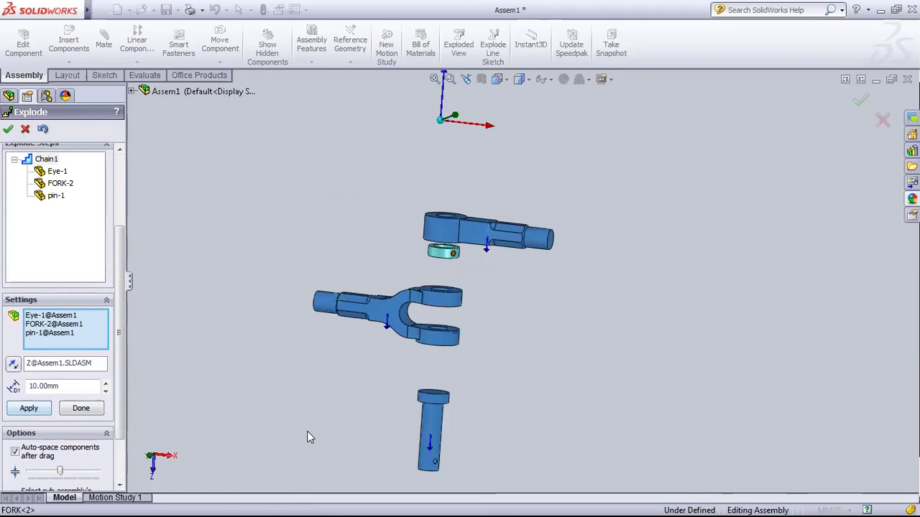
# Step: Add the collar and taper pin, lining all parts up along X as Chain1
pyautogui.click(436, 252)
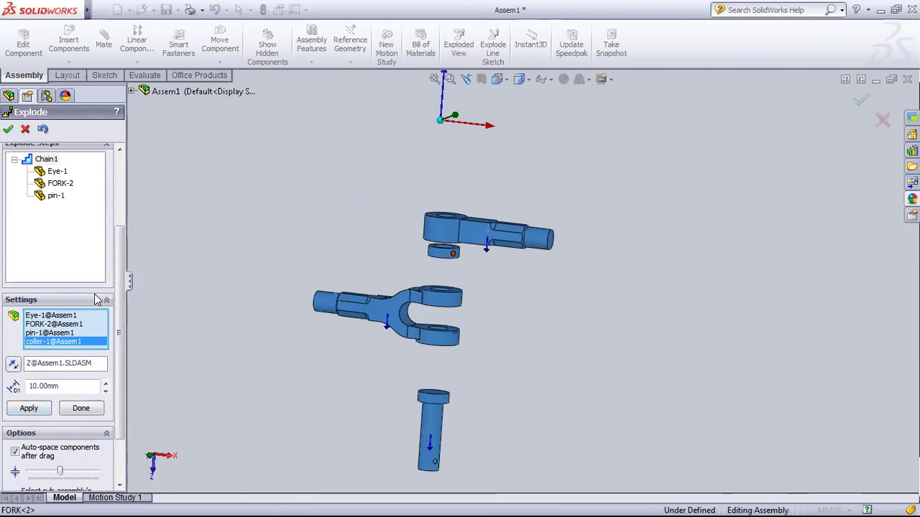
pyautogui.click(43, 414)
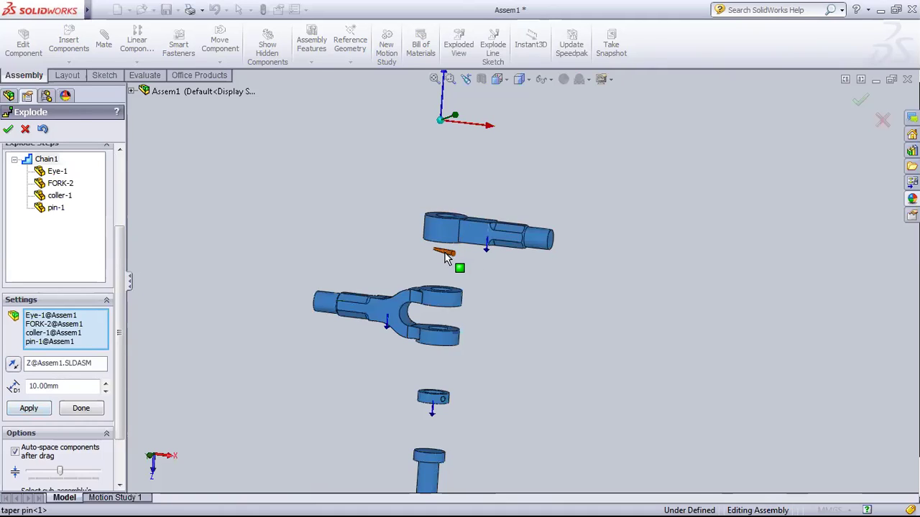
pyautogui.click(444, 254)
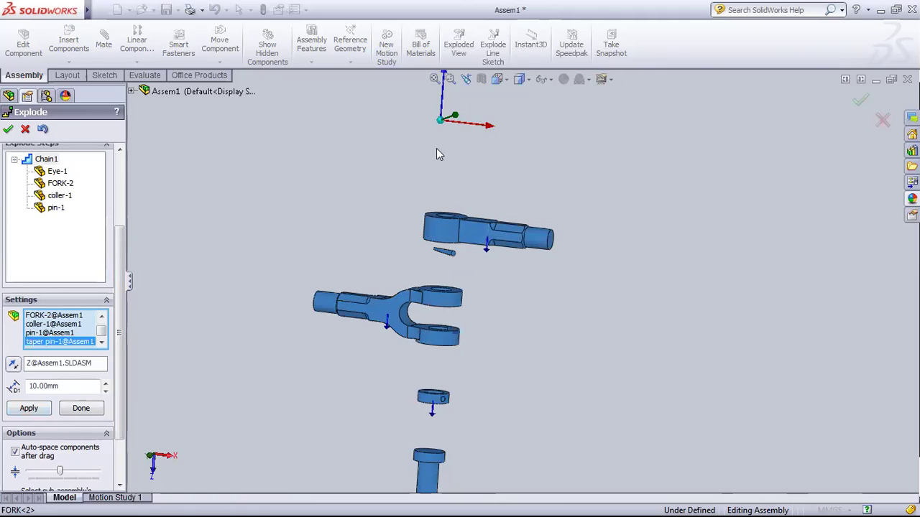
pyautogui.click(486, 130)
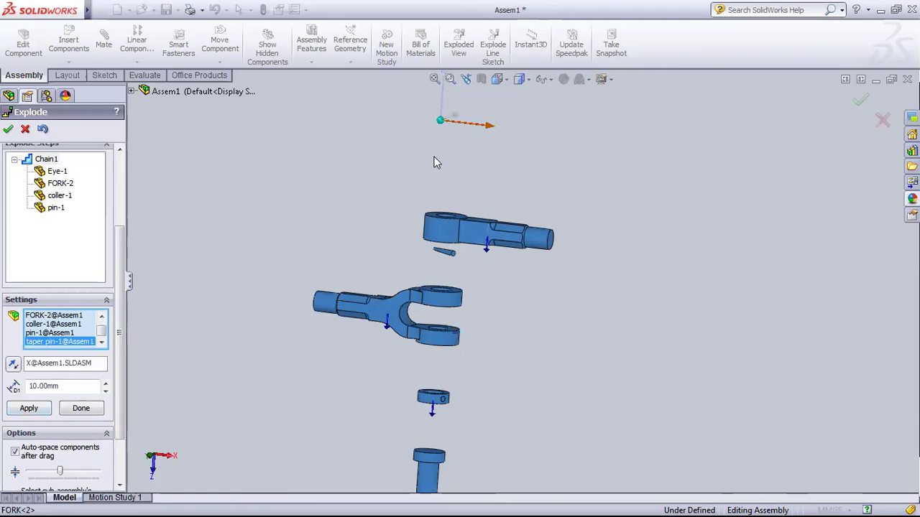
pyautogui.click(29, 408)
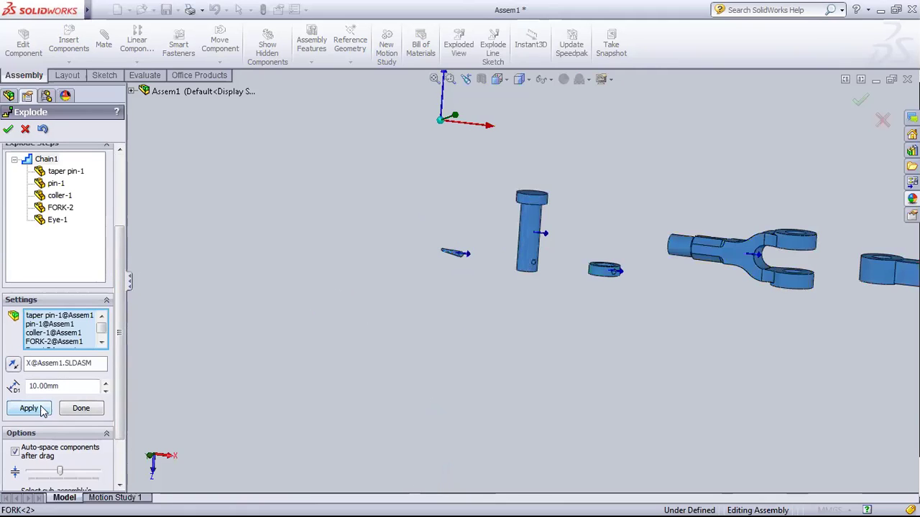
# Step: Delete the Eye-1 explode step from the list
pyautogui.scroll(2, 525, 284)
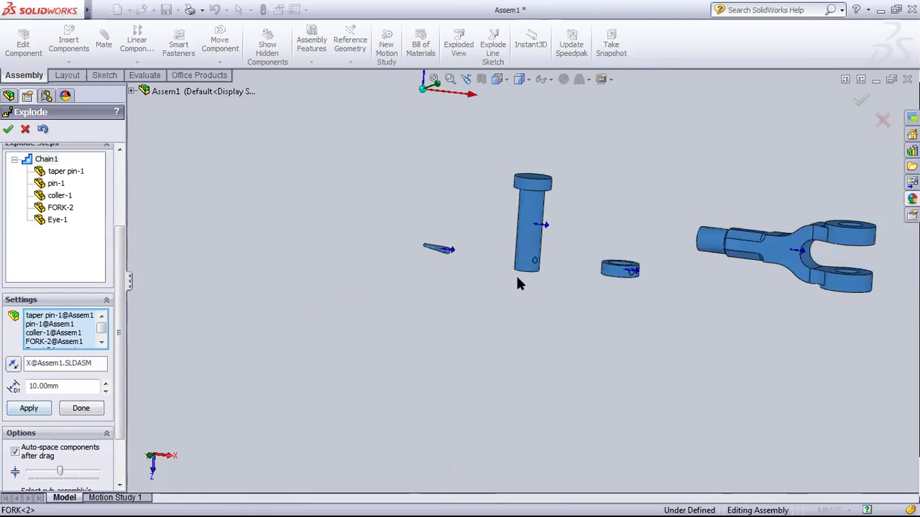
pyautogui.scroll(2, 511, 286)
pyautogui.scroll(1, 516, 287)
pyautogui.moveTo(517, 286); pyautogui.dragTo(420, 458, button='middle')
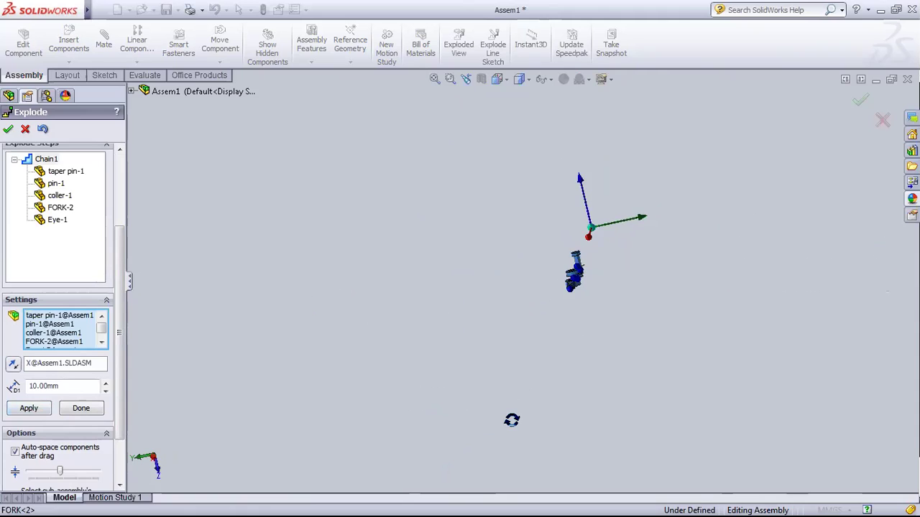
pyautogui.moveTo(420, 458); pyautogui.dragTo(491, 462, button='middle')
pyautogui.click(63, 223)
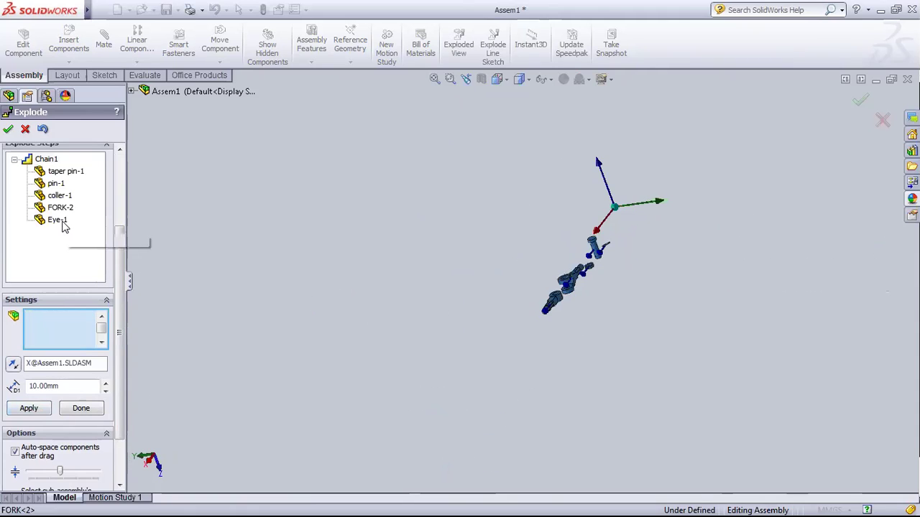
pyautogui.rightClick(61, 222)
pyautogui.click(95, 230)
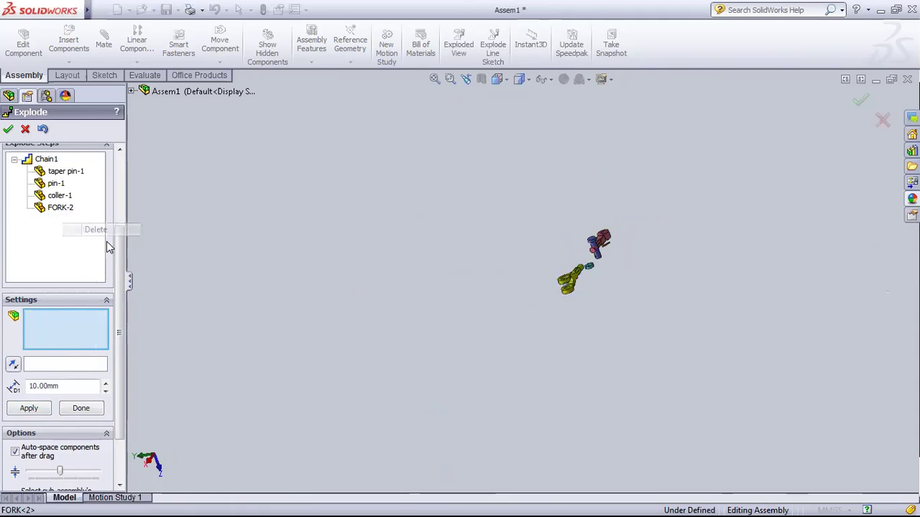
# Step: Select the Chain1 step, then close the explode editor keeping it
pyautogui.moveTo(263, 284)
pyautogui.mouseDown(button='middle')
pyautogui.moveTo(407, 233)
pyautogui.moveTo(385, 261)
pyautogui.mouseUp(button='middle')
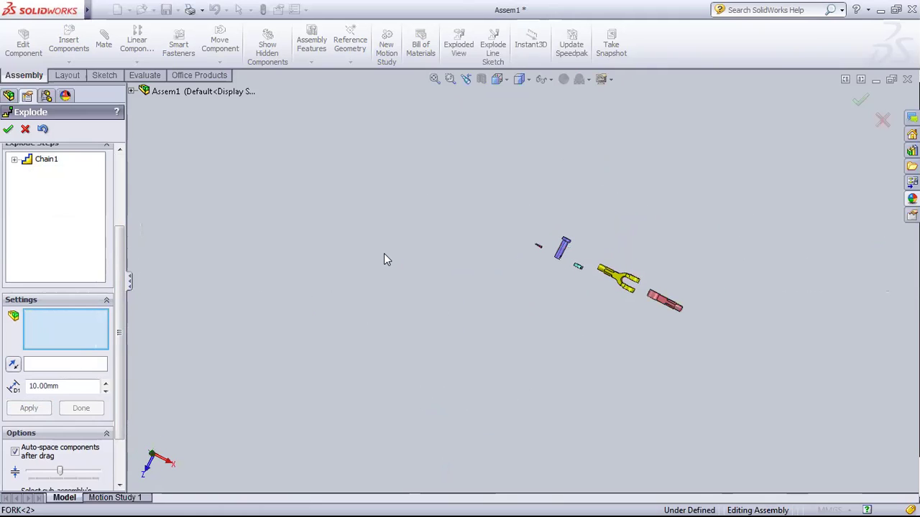
pyautogui.scroll(-3, 122, 263)
pyautogui.scroll(5, 126, 266)
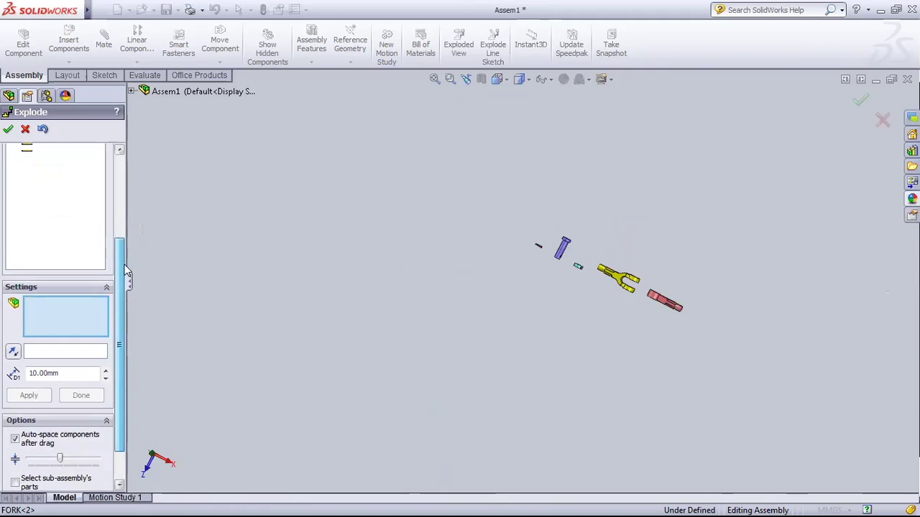
pyautogui.moveTo(126, 267); pyautogui.dragTo(138, 202)
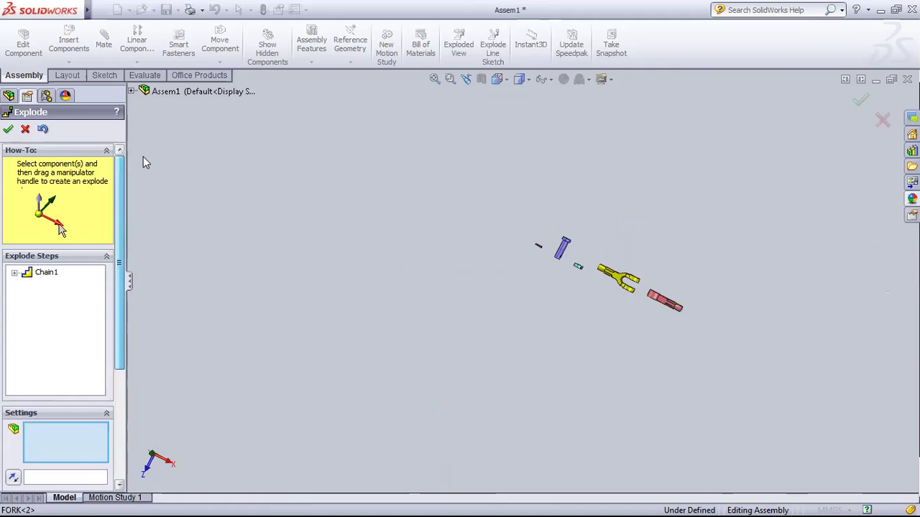
pyautogui.click(28, 274)
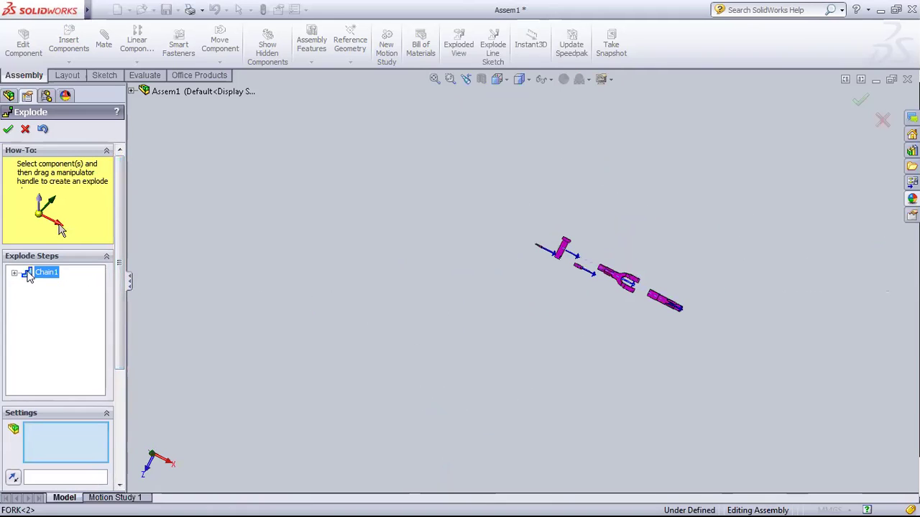
pyautogui.rightClick(38, 277)
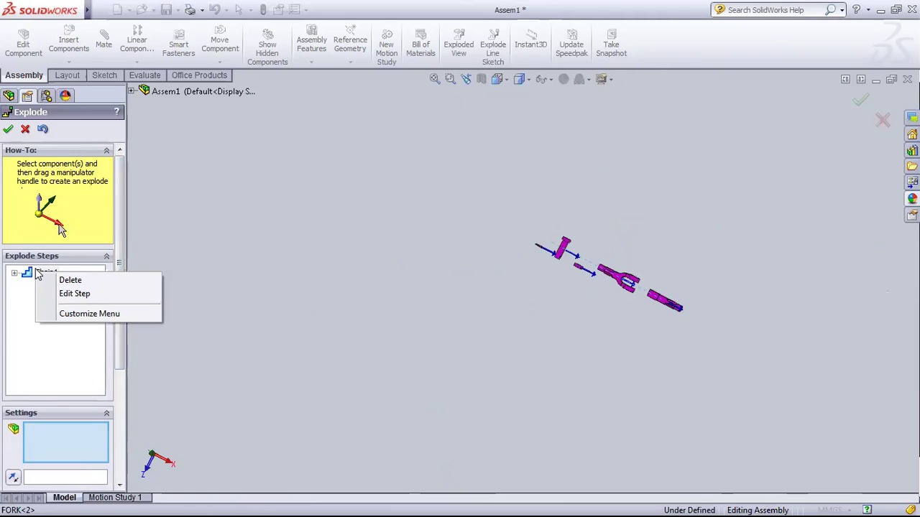
pyautogui.click(16, 311)
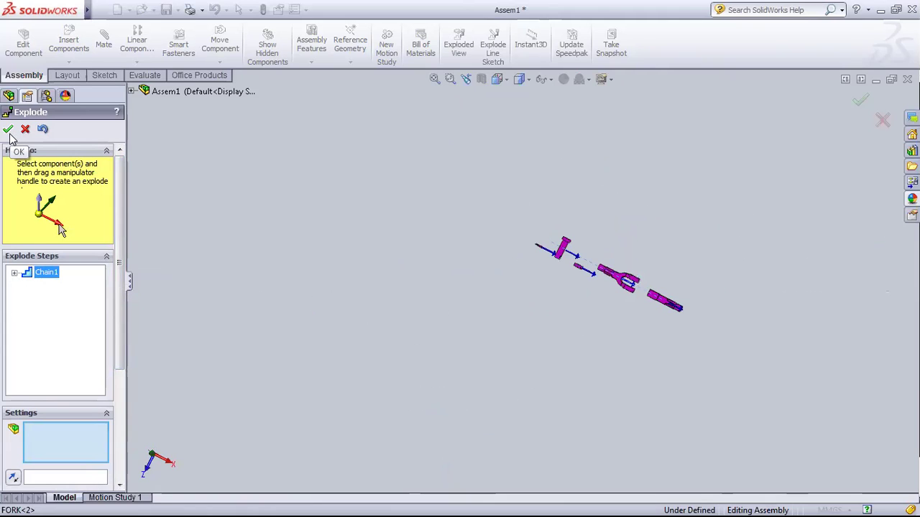
pyautogui.moveTo(119, 259); pyautogui.dragTo(130, 411)
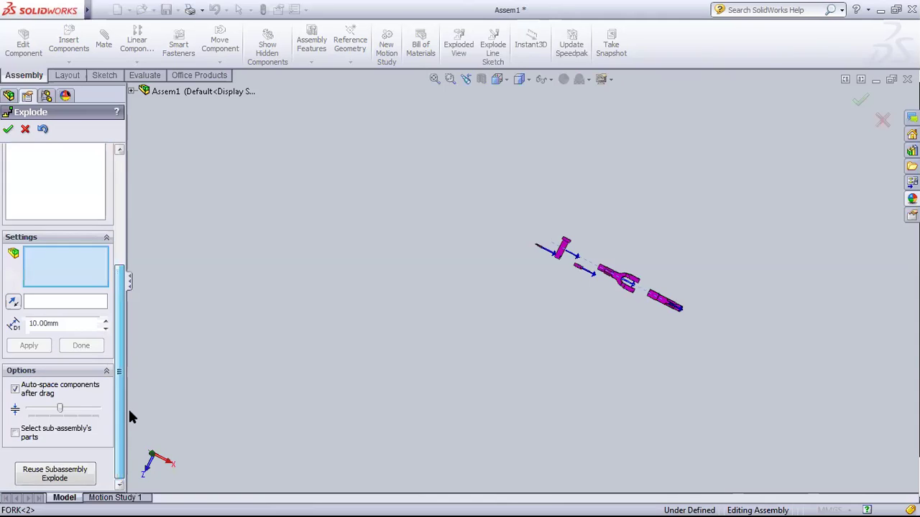
pyautogui.click(123, 248)
pyautogui.click(8, 128)
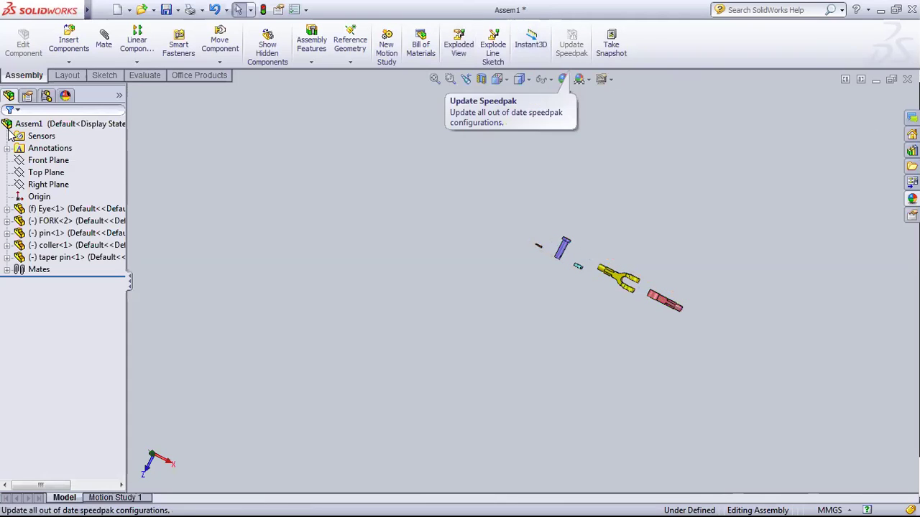
# Step: Cancel the exploded view editor twice, then rotate and zoom the assembled knuckle joint
pyautogui.click(531, 44)
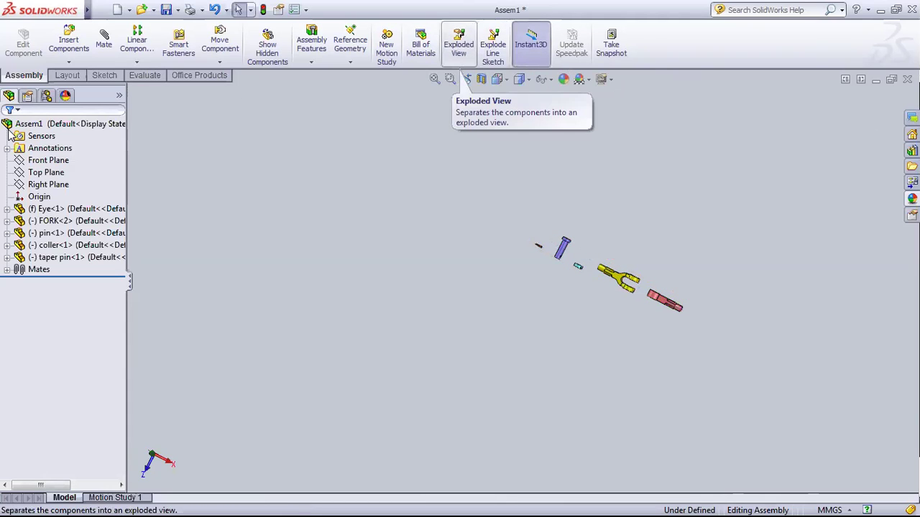
pyautogui.click(459, 44)
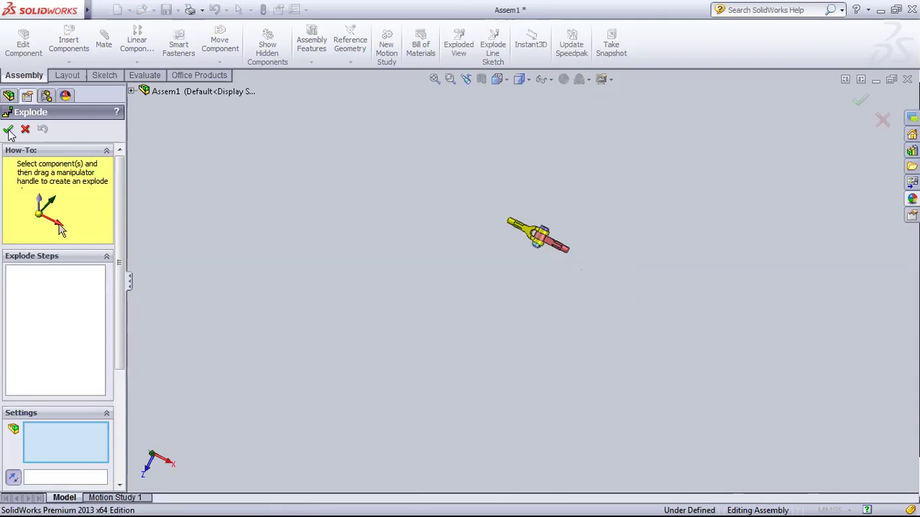
pyautogui.click(25, 129)
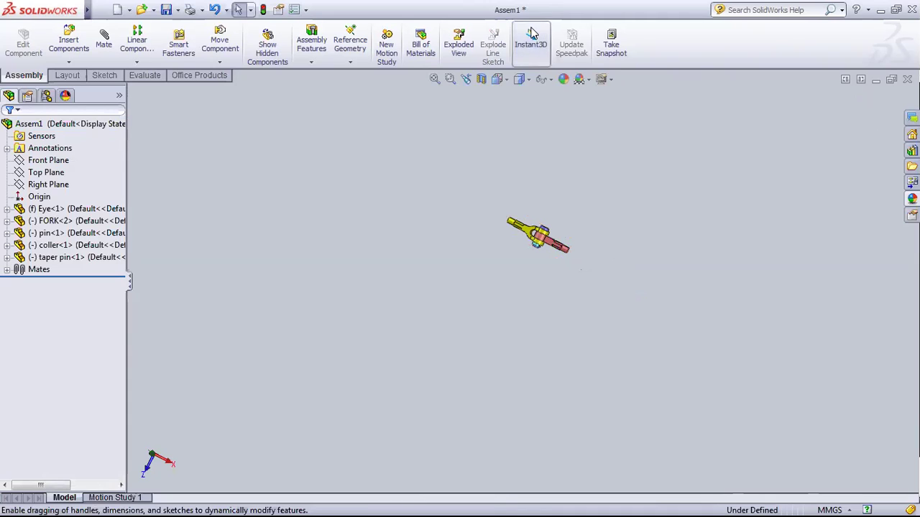
pyautogui.click(458, 43)
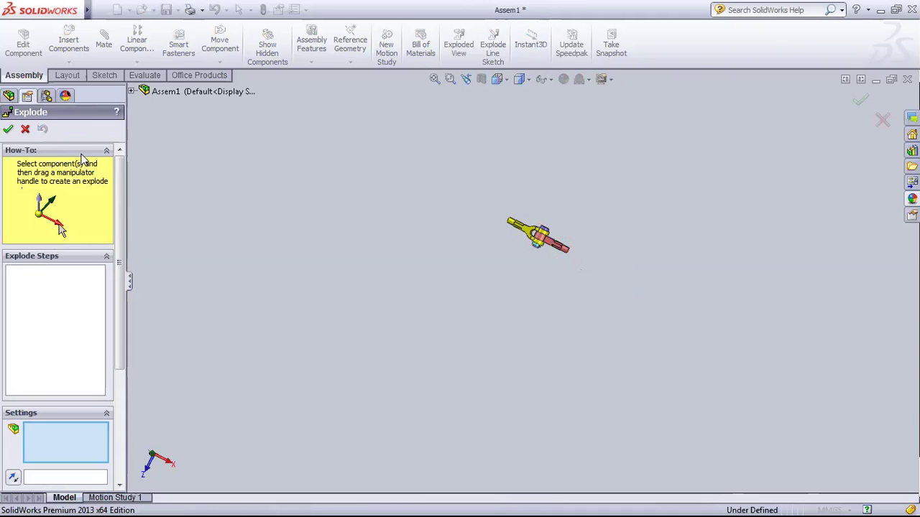
pyautogui.click(24, 130)
pyautogui.moveTo(601, 238)
pyautogui.mouseDown(button='middle')
pyautogui.moveTo(407, 254)
pyautogui.moveTo(558, 220)
pyautogui.moveTo(503, 266)
pyautogui.moveTo(429, 186)
pyautogui.moveTo(794, 338)
pyautogui.moveTo(813, 458)
pyautogui.moveTo(388, 243)
pyautogui.moveTo(410, 268)
pyautogui.moveTo(452, 397)
pyautogui.moveTo(479, 436)
pyautogui.moveTo(421, 453)
pyautogui.moveTo(322, 328)
pyautogui.moveTo(555, 199)
pyautogui.moveTo(716, 323)
pyautogui.moveTo(694, 359)
pyautogui.moveTo(421, 386)
pyautogui.moveTo(273, 300)
pyautogui.moveTo(390, 209)
pyautogui.moveTo(452, 289)
pyautogui.moveTo(554, 236)
pyautogui.moveTo(429, 154)
pyautogui.moveTo(465, 410)
pyautogui.moveTo(502, 161)
pyautogui.moveTo(485, 404)
pyautogui.moveTo(472, 187)
pyautogui.moveTo(435, 499)
pyautogui.moveTo(511, 280)
pyautogui.moveTo(495, 249)
pyautogui.moveTo(534, 240)
pyautogui.mouseUp(button='middle')
pyautogui.scroll(3, 474, 265)
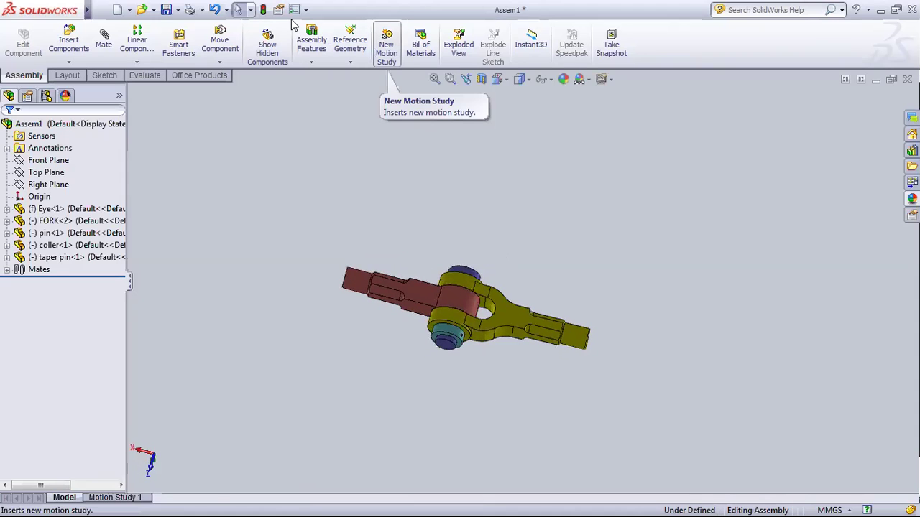
# Step: Create Motion Study 2 and select the fork's circular end edge and faces
pyautogui.click(387, 45)
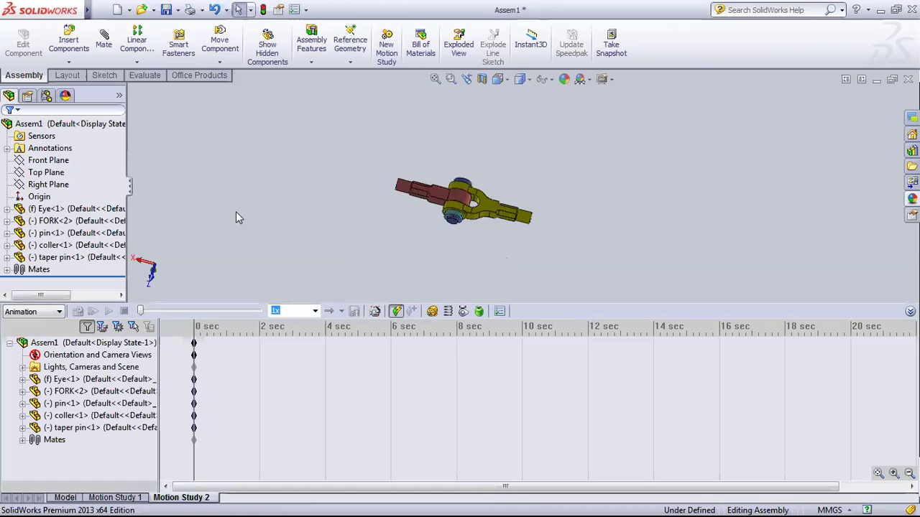
pyautogui.scroll(-3, 483, 190)
pyautogui.moveTo(490, 193)
pyautogui.mouseDown(button='middle')
pyautogui.moveTo(392, 132)
pyautogui.moveTo(424, 270)
pyautogui.mouseUp(button='middle')
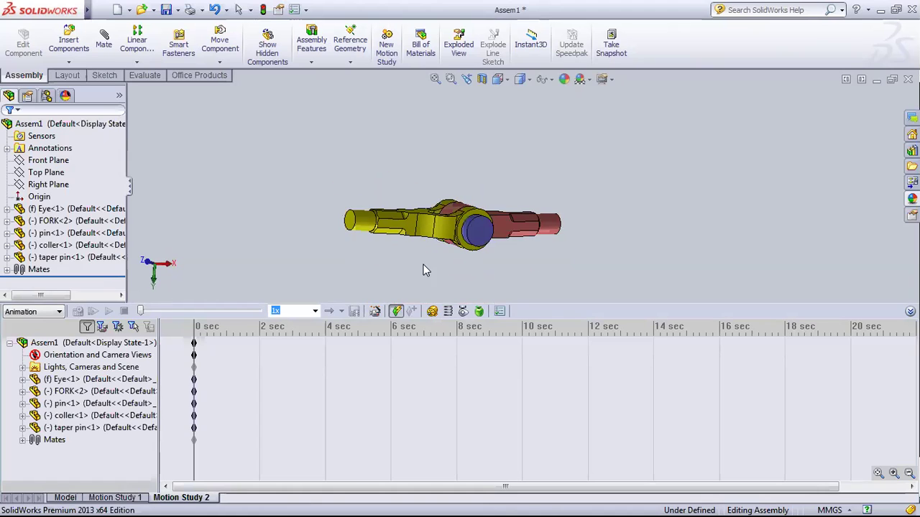
pyautogui.click(351, 224)
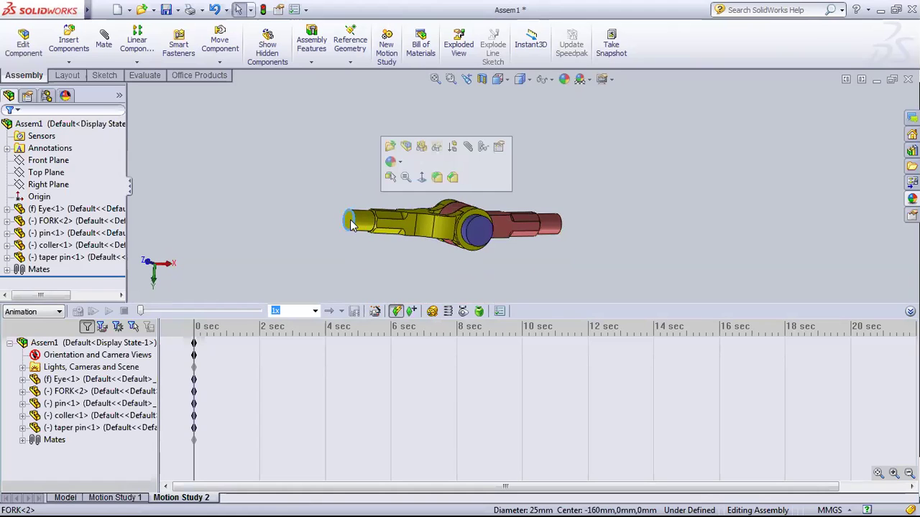
pyautogui.click(351, 224)
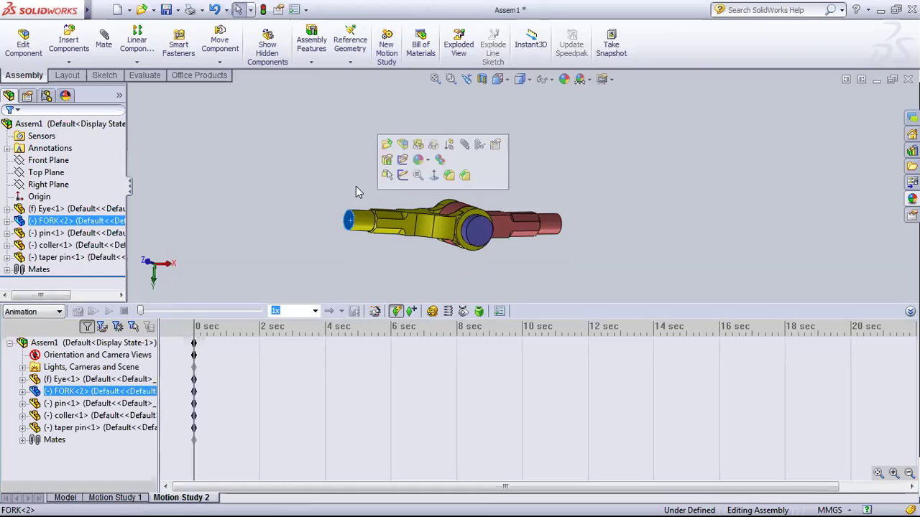
pyautogui.click(348, 225)
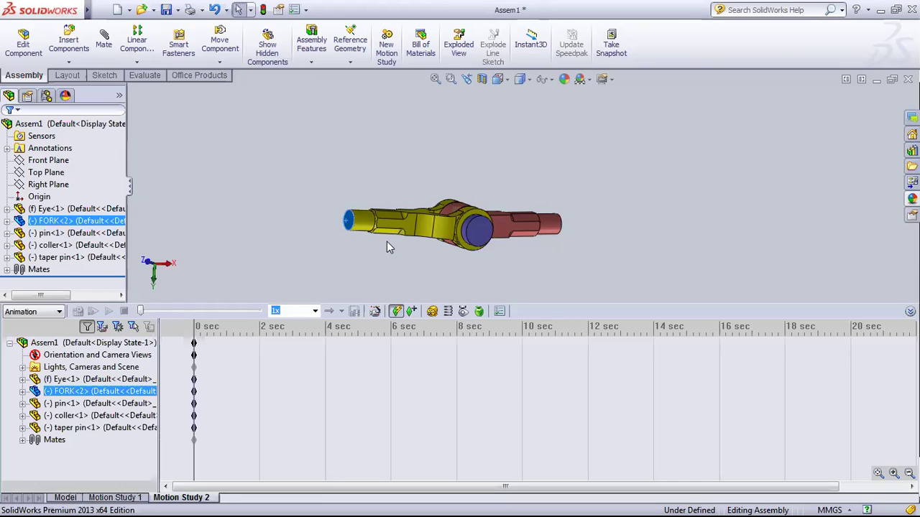
pyautogui.scroll(-3, 388, 241)
pyautogui.moveTo(389, 240); pyautogui.dragTo(428, 203, button='middle')
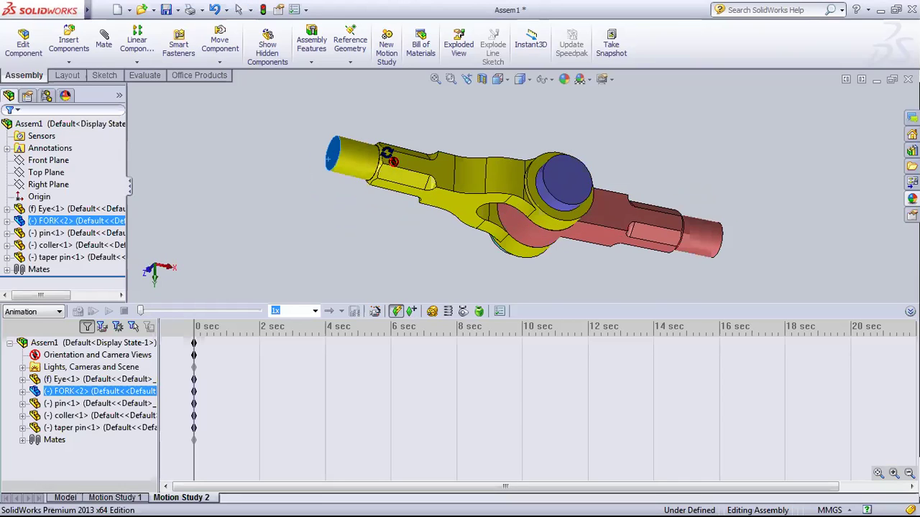
pyautogui.click(429, 202)
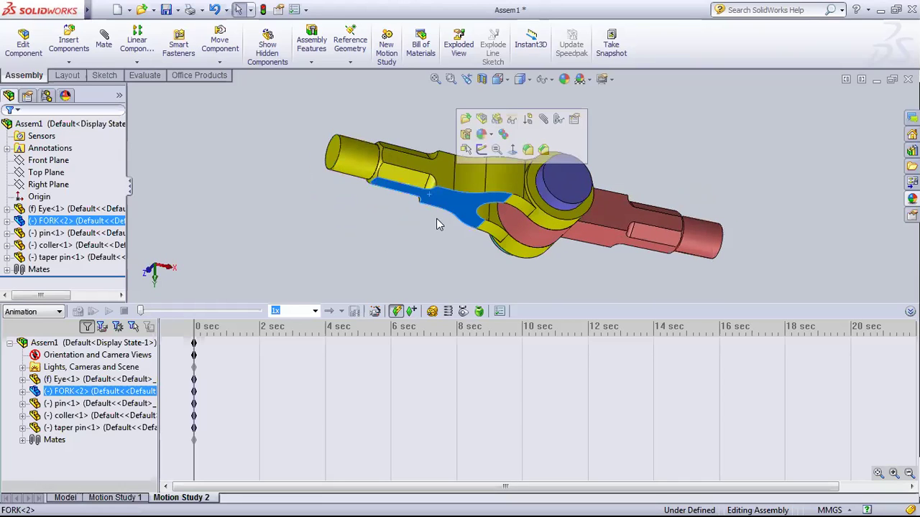
pyautogui.click(449, 314)
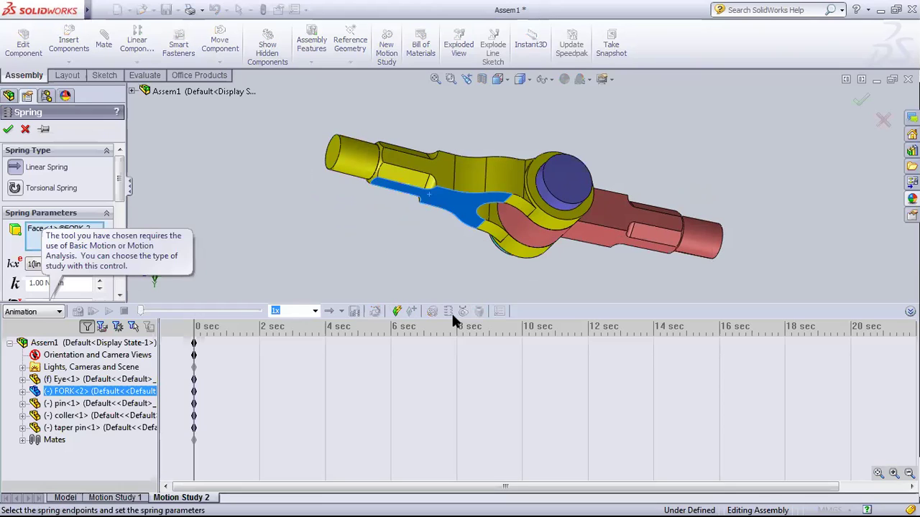
pyautogui.moveTo(301, 223); pyautogui.dragTo(313, 209, button='middle')
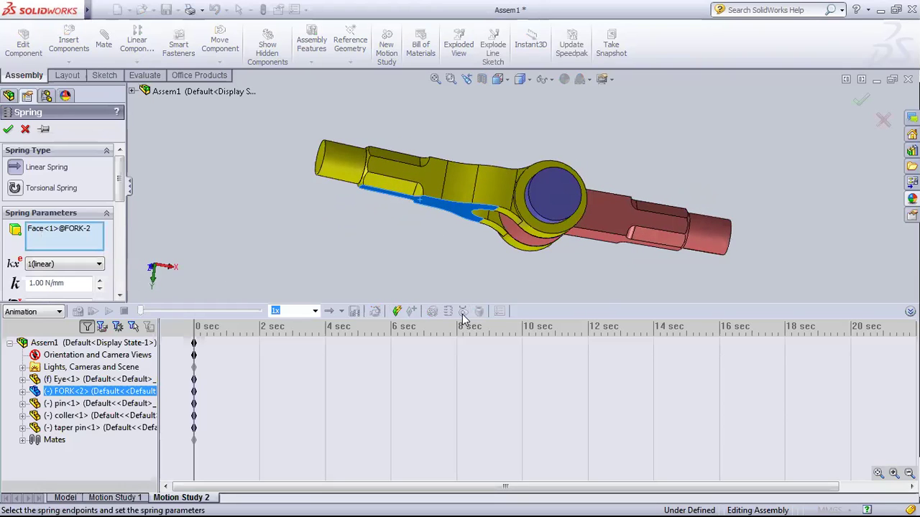
pyautogui.click(25, 130)
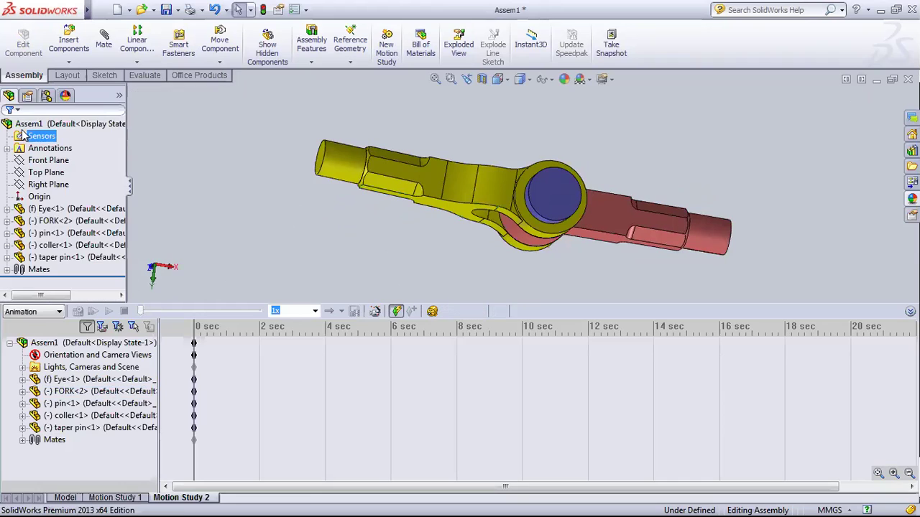
pyautogui.moveTo(376, 199)
pyautogui.mouseDown(button='middle')
pyautogui.moveTo(353, 205)
pyautogui.moveTo(349, 219)
pyautogui.mouseUp(button='middle')
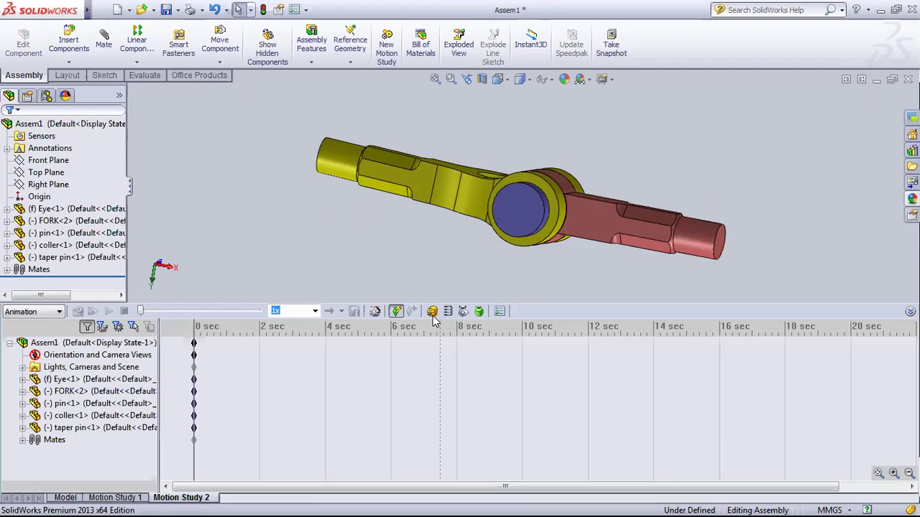
pyautogui.click(432, 312)
pyautogui.moveTo(390, 211)
pyautogui.mouseDown(button='middle')
pyautogui.moveTo(412, 203)
pyautogui.moveTo(360, 187)
pyautogui.mouseUp(button='middle')
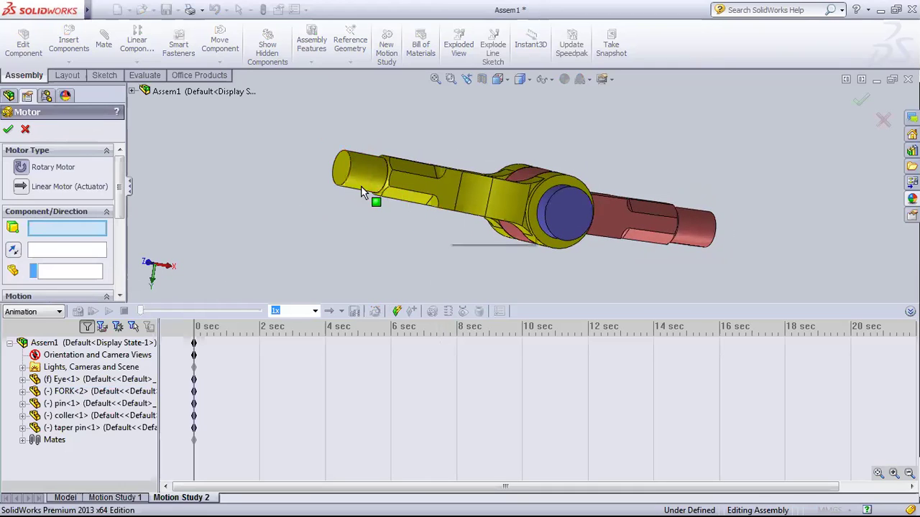
pyautogui.click(341, 176)
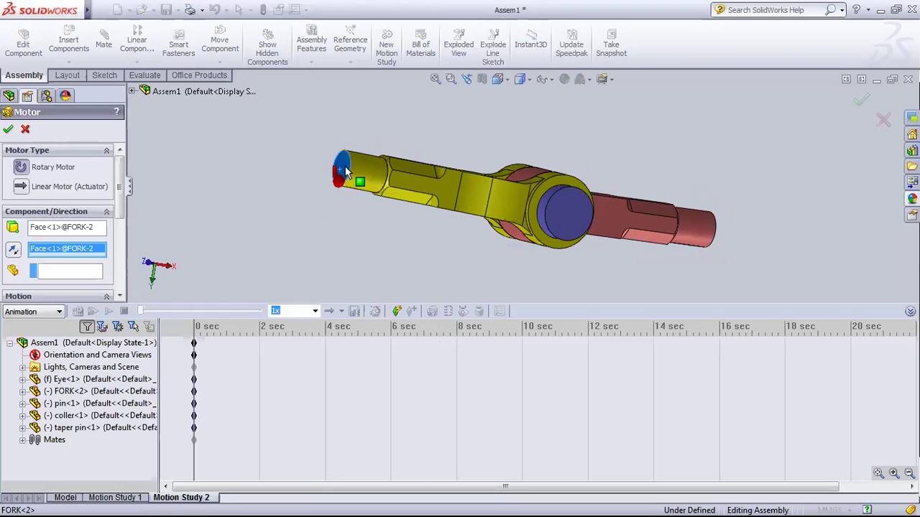
pyautogui.click(341, 180)
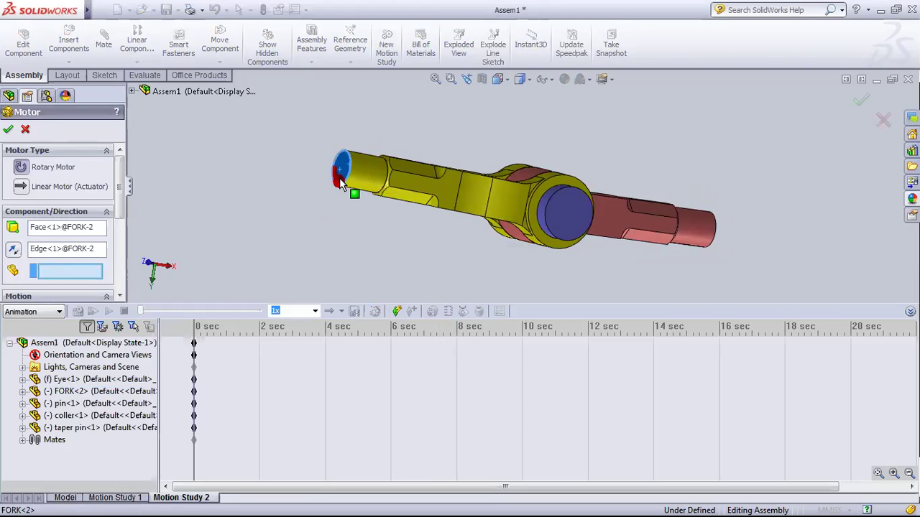
pyautogui.moveTo(318, 185)
pyautogui.mouseDown(button='middle')
pyautogui.moveTo(345, 210)
pyautogui.moveTo(219, 224)
pyautogui.mouseUp(button='middle')
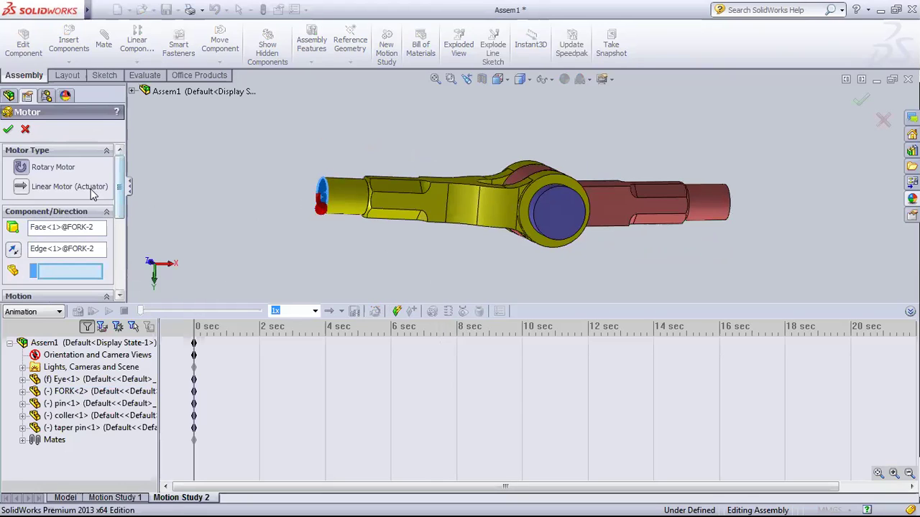
pyautogui.click(21, 187)
pyautogui.moveTo(323, 238)
pyautogui.mouseDown(button='middle')
pyautogui.moveTo(285, 237)
pyautogui.moveTo(288, 227)
pyautogui.mouseUp(button='middle')
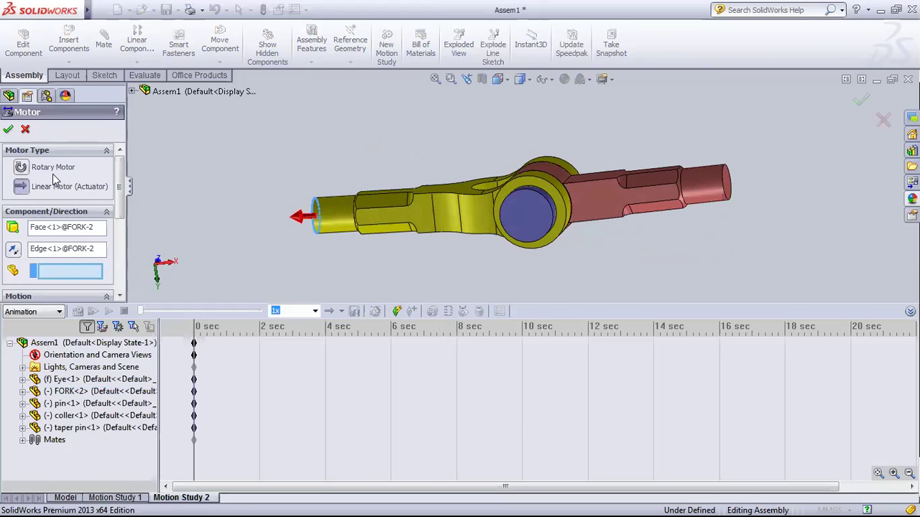
pyautogui.click(113, 187)
pyautogui.moveTo(120, 188); pyautogui.dragTo(119, 214)
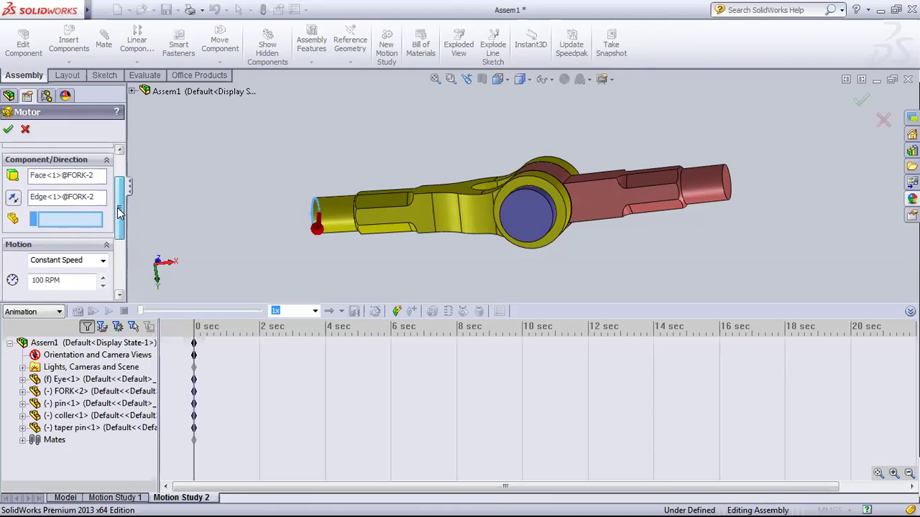
pyautogui.click(13, 199)
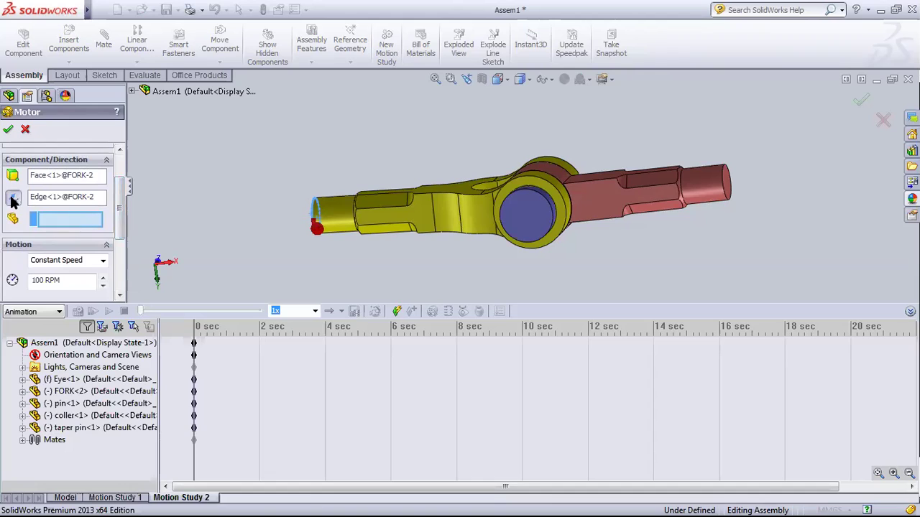
pyautogui.moveTo(119, 208)
pyautogui.mouseDown()
pyautogui.moveTo(114, 248)
pyautogui.moveTo(113, 169)
pyautogui.mouseUp()
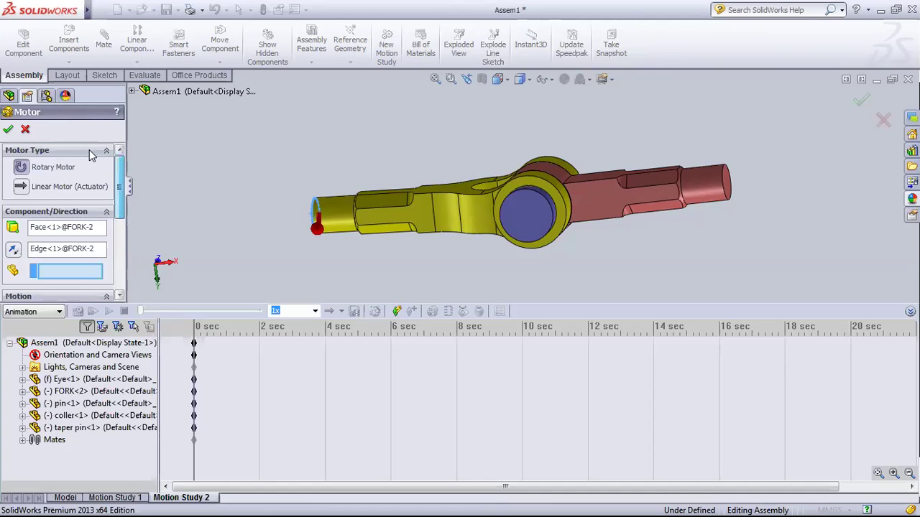
pyautogui.click(25, 131)
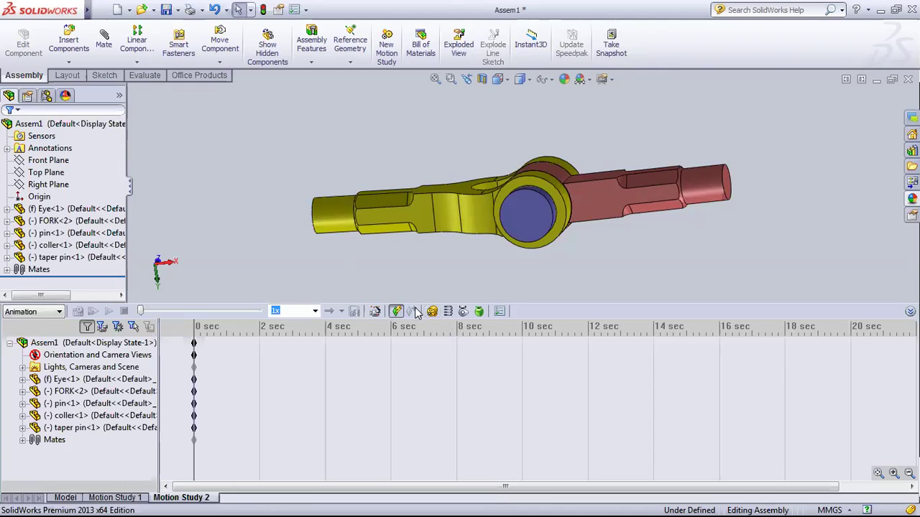
# Step: Begin a contact with the fork selected, then cancel it without adding any contact
pyautogui.click(463, 311)
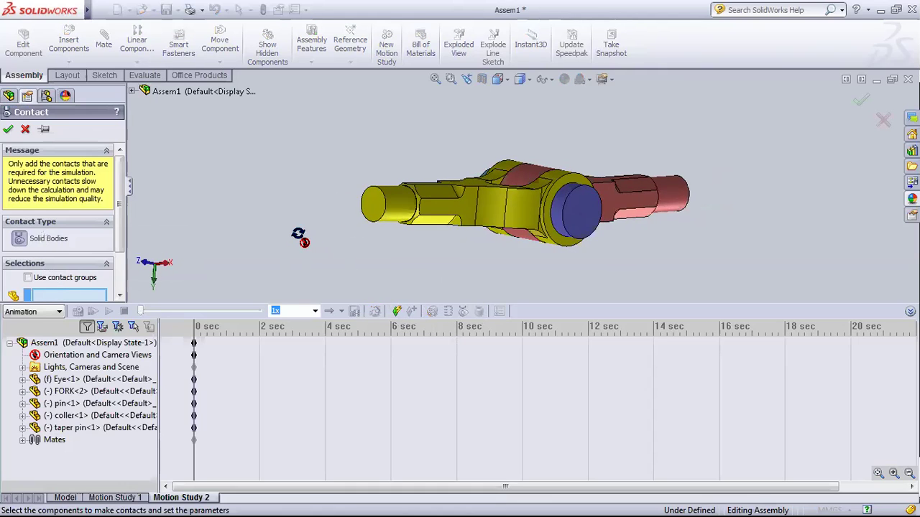
pyautogui.moveTo(313, 239); pyautogui.dragTo(296, 230, button='middle')
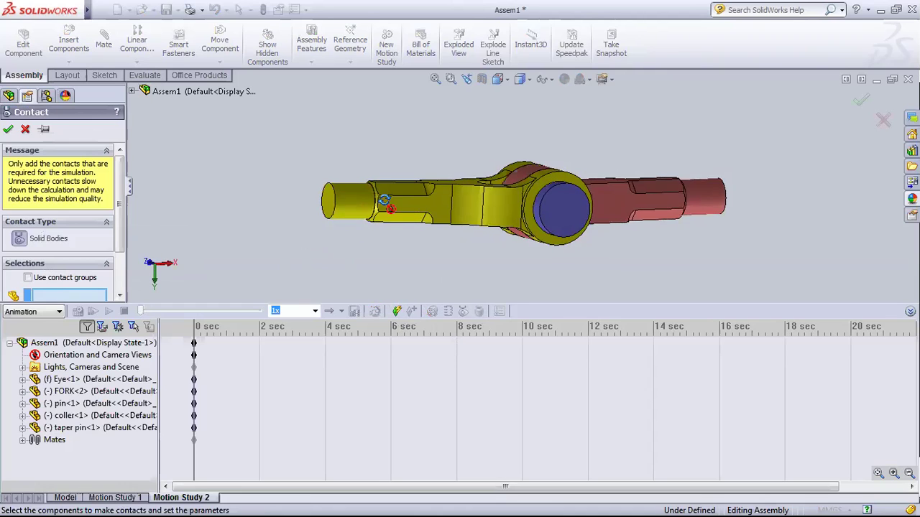
pyautogui.moveTo(383, 247); pyautogui.dragTo(428, 208, button='middle')
pyautogui.click(428, 208)
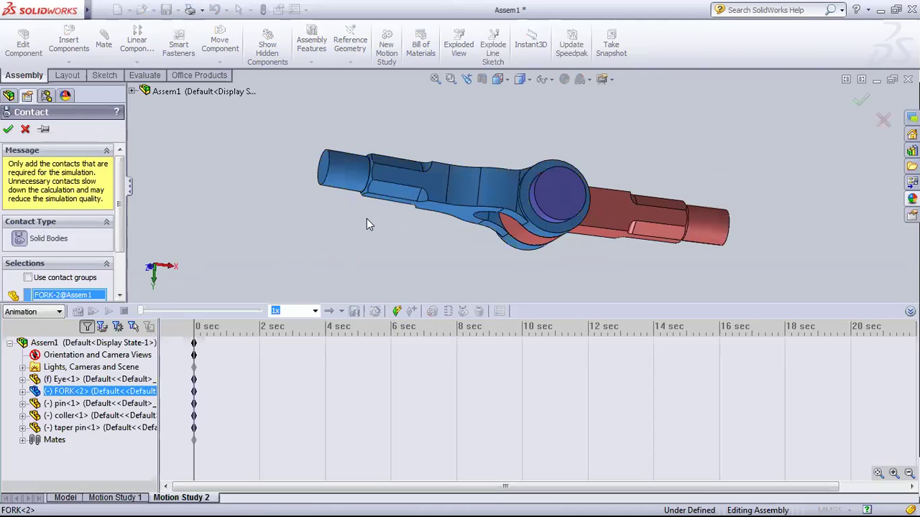
pyautogui.moveTo(291, 219); pyautogui.dragTo(278, 232, button='middle')
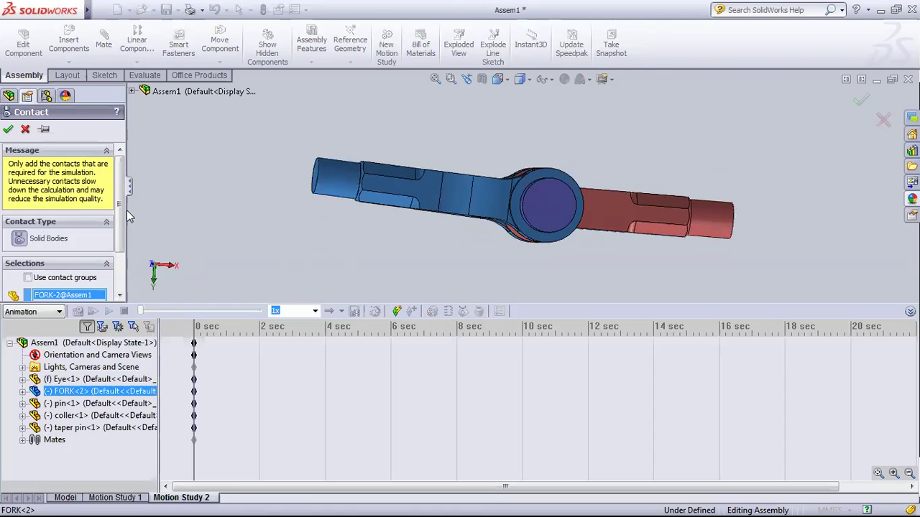
pyautogui.moveTo(119, 222); pyautogui.dragTo(121, 272)
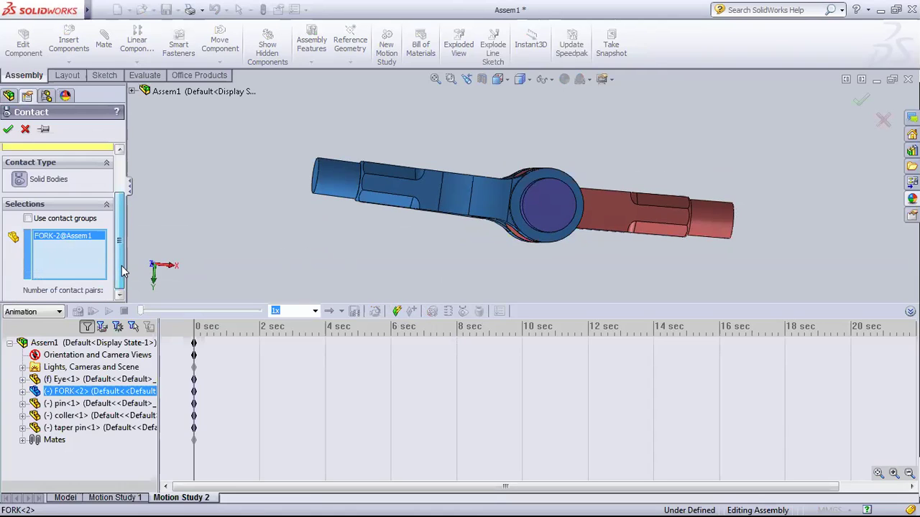
pyautogui.moveTo(122, 266)
pyautogui.mouseDown()
pyautogui.moveTo(120, 225)
pyautogui.moveTo(121, 269)
pyautogui.mouseUp()
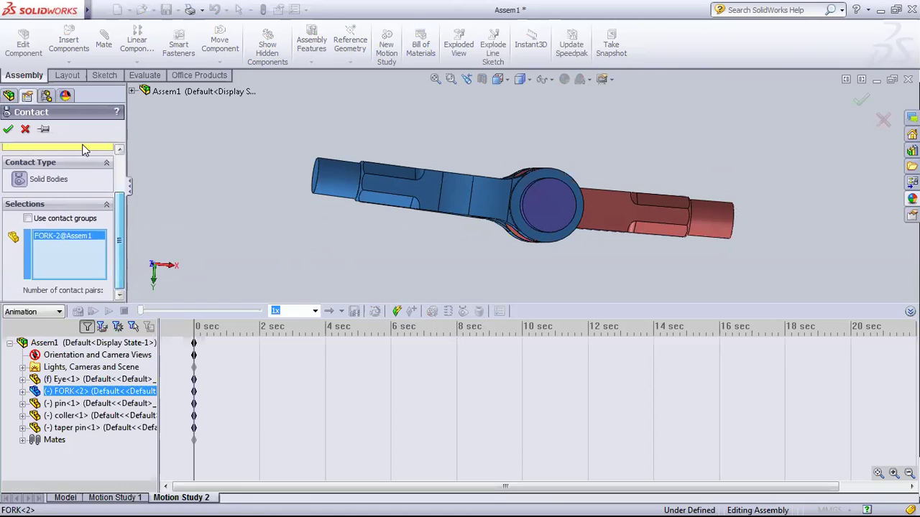
pyautogui.click(25, 131)
pyautogui.moveTo(310, 217); pyautogui.dragTo(305, 283, button='middle')
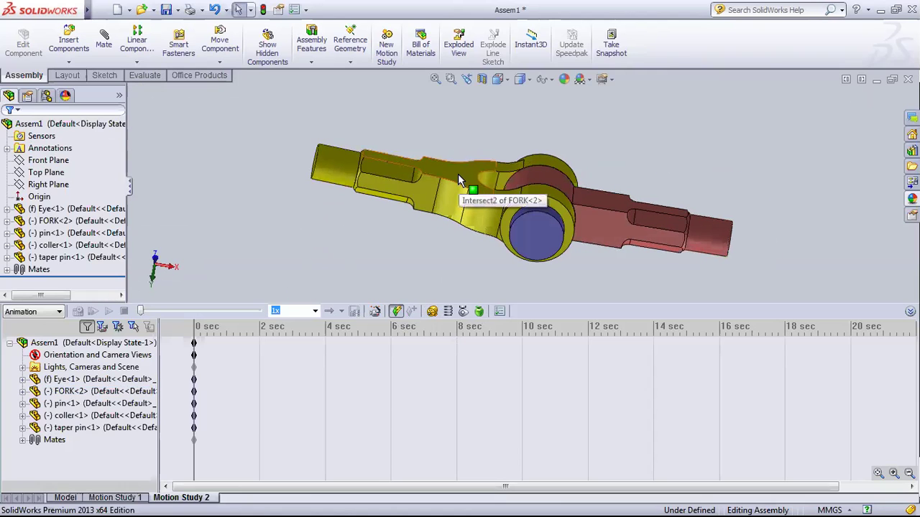
pyautogui.moveTo(413, 221); pyautogui.dragTo(429, 179, button='middle')
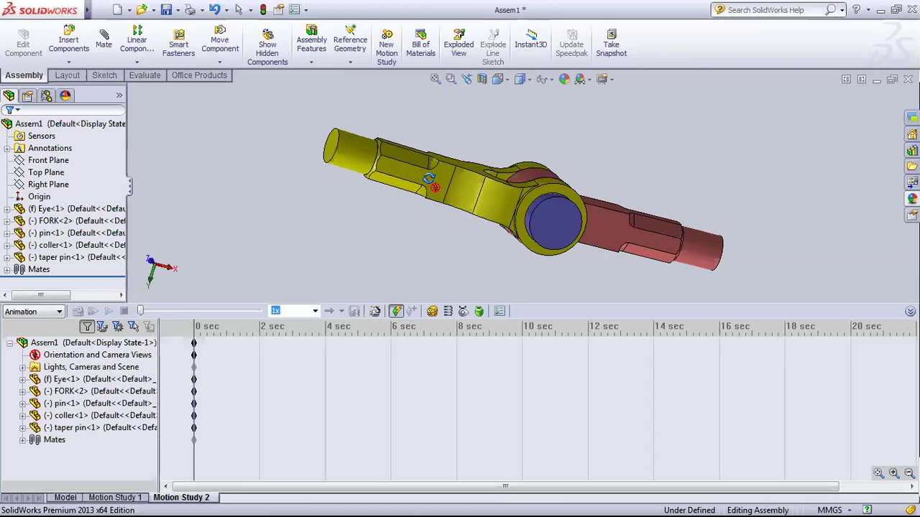
pyautogui.moveTo(442, 95); pyautogui.dragTo(451, 175, button='middle')
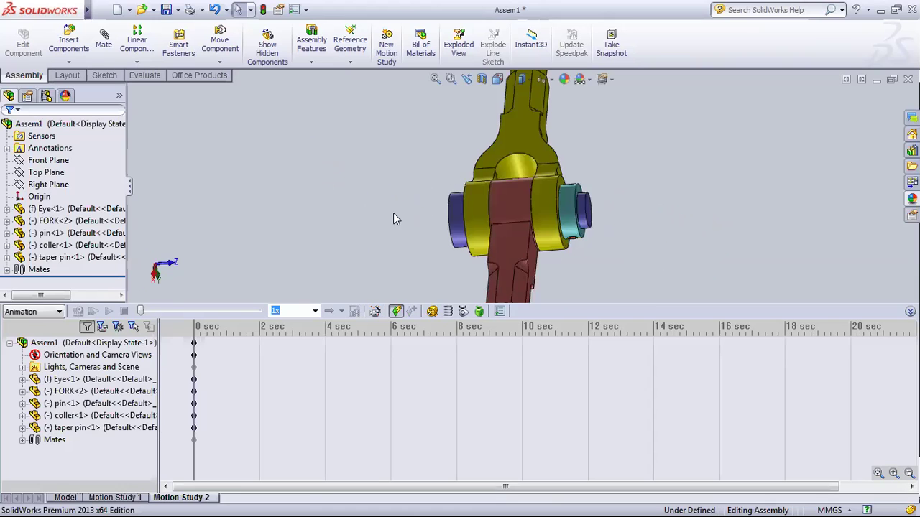
pyautogui.moveTo(393, 212); pyautogui.dragTo(453, 205, button='middle')
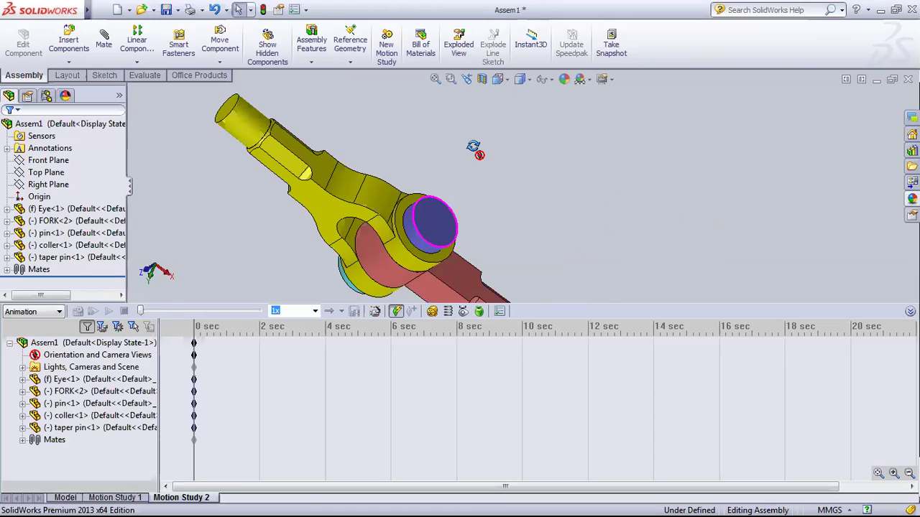
pyautogui.click(452, 205)
pyautogui.click(643, 179)
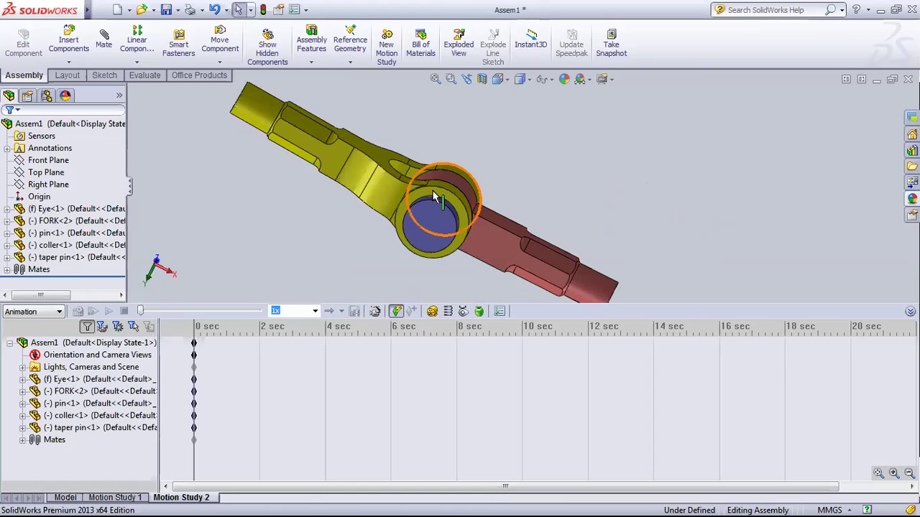
pyautogui.click(434, 198)
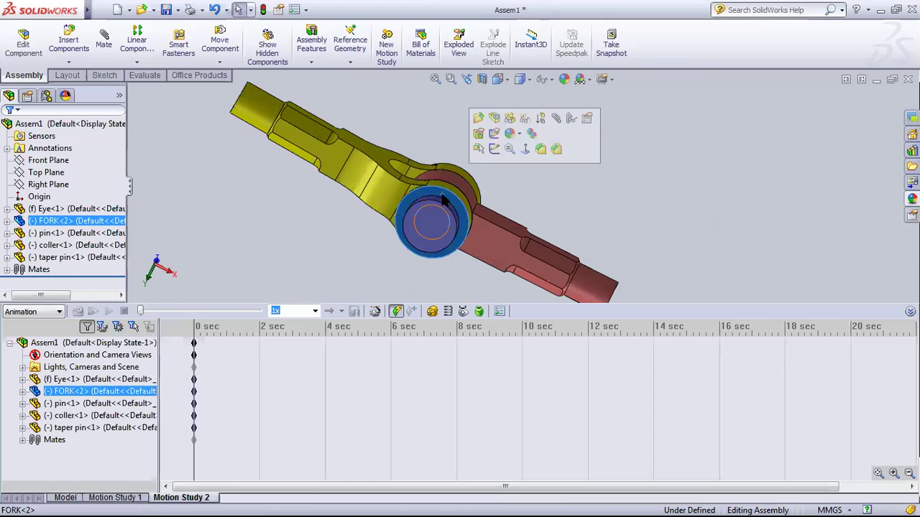
pyautogui.click(513, 382)
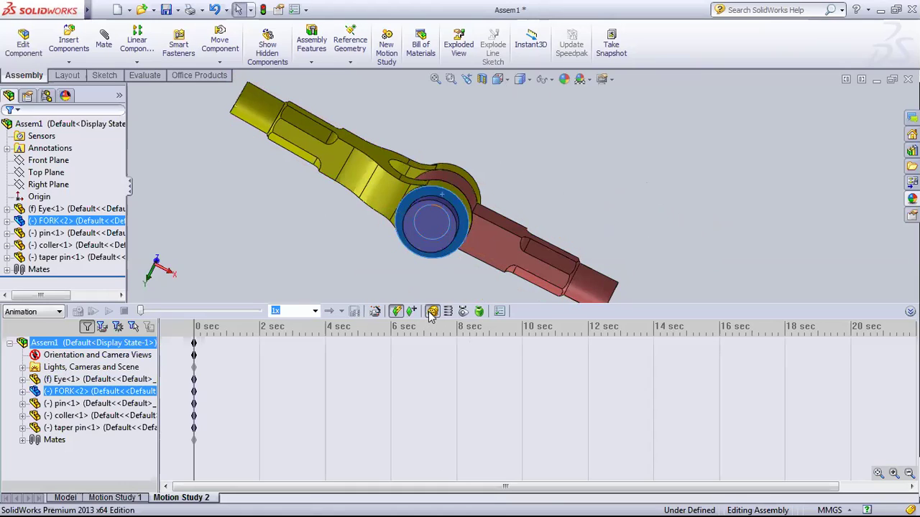
pyautogui.click(432, 311)
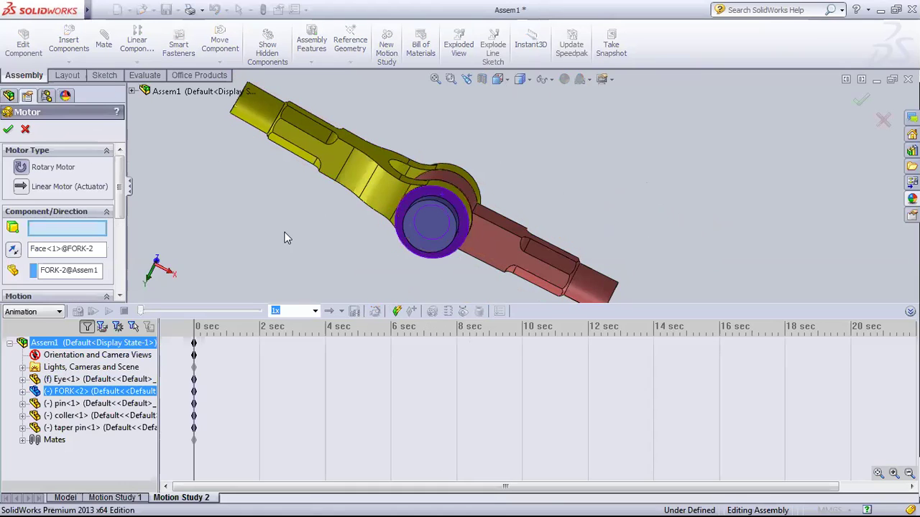
pyautogui.moveTo(314, 214)
pyautogui.mouseDown(button='middle')
pyautogui.moveTo(281, 263)
pyautogui.moveTo(297, 266)
pyautogui.moveTo(305, 184)
pyautogui.mouseUp(button='middle')
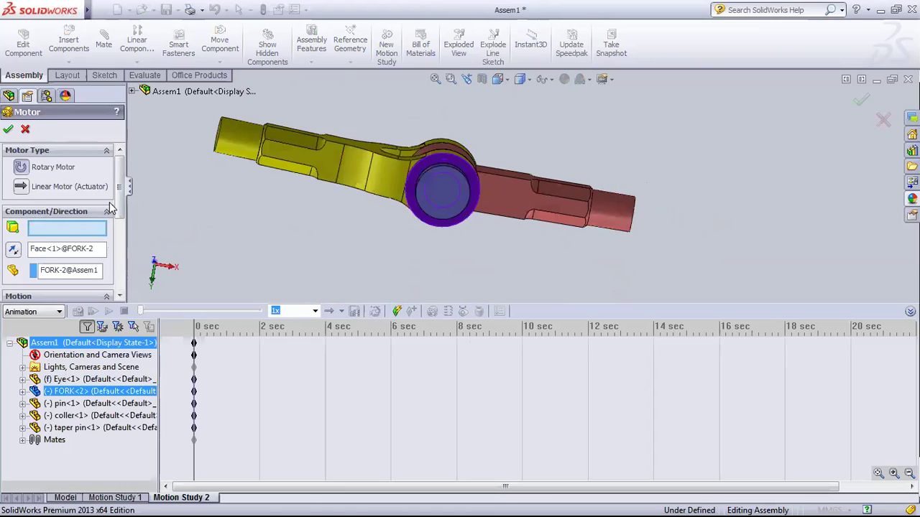
pyautogui.scroll(-5, 121, 244)
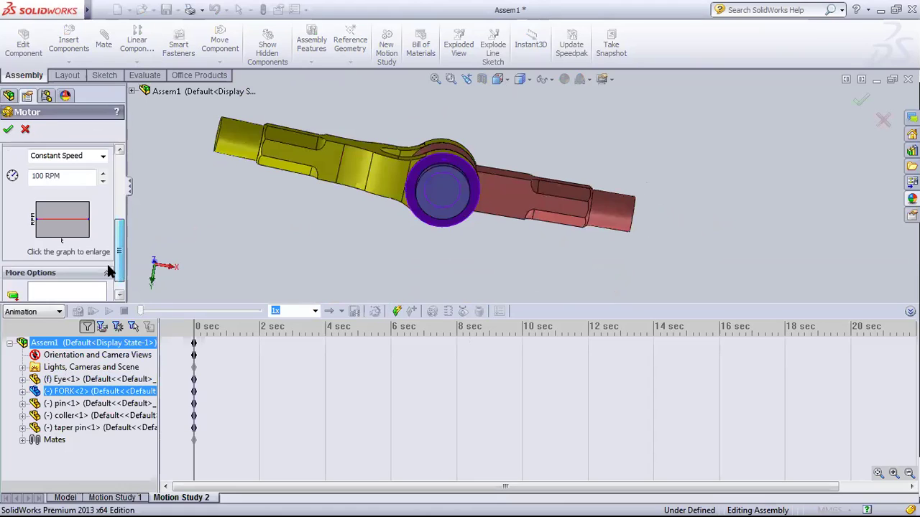
pyautogui.scroll(1, 112, 270)
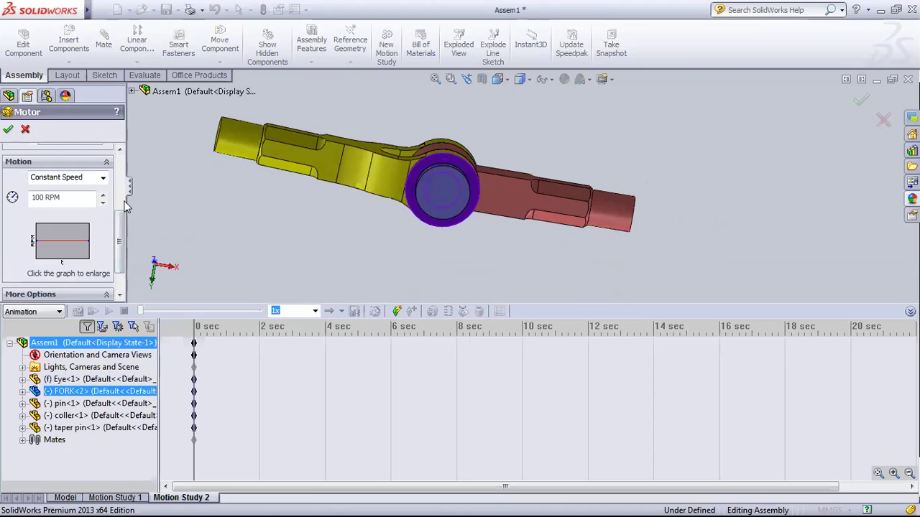
pyautogui.scroll(3, 124, 206)
pyautogui.scroll(-3, 108, 291)
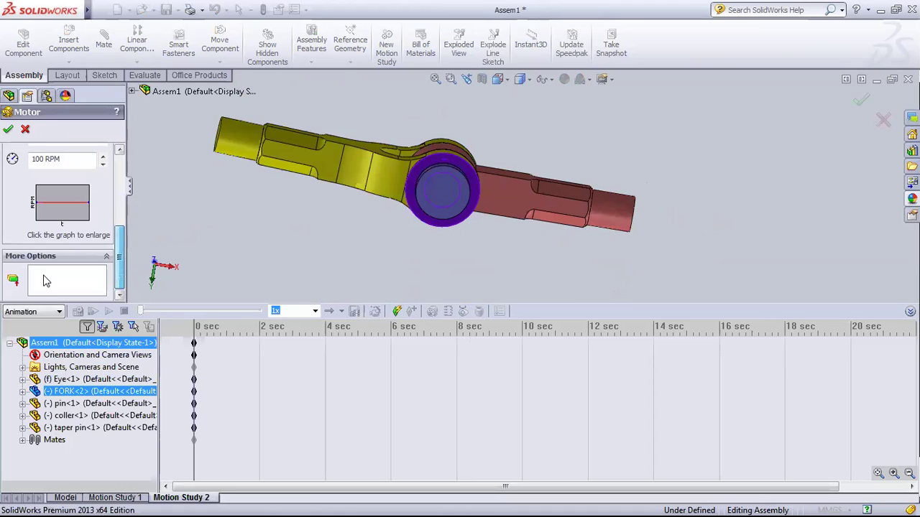
pyautogui.click(51, 280)
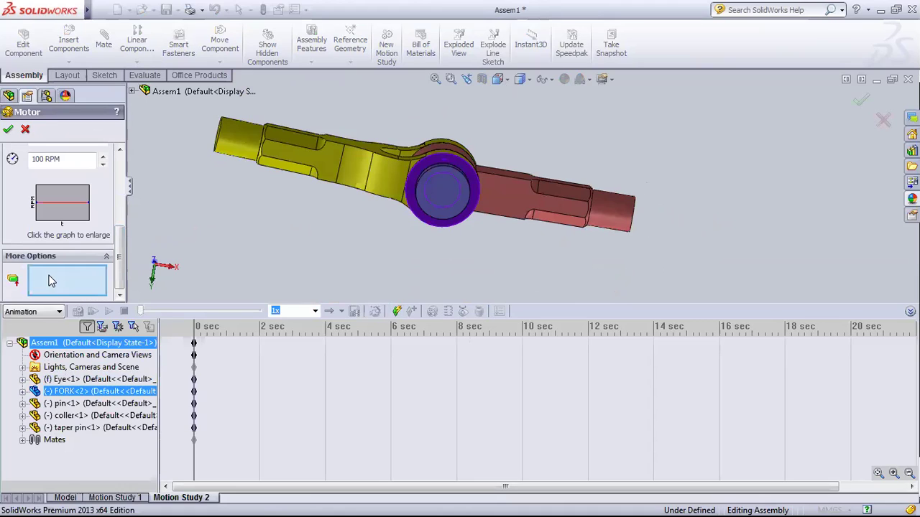
pyautogui.click(8, 132)
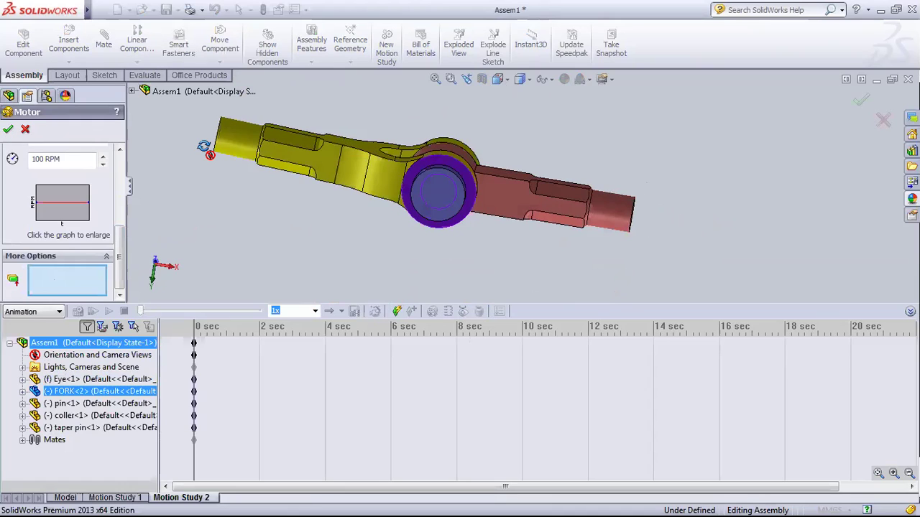
pyautogui.moveTo(205, 140); pyautogui.dragTo(216, 205, button='middle')
pyautogui.moveTo(479, 173); pyautogui.dragTo(453, 171, button='middle')
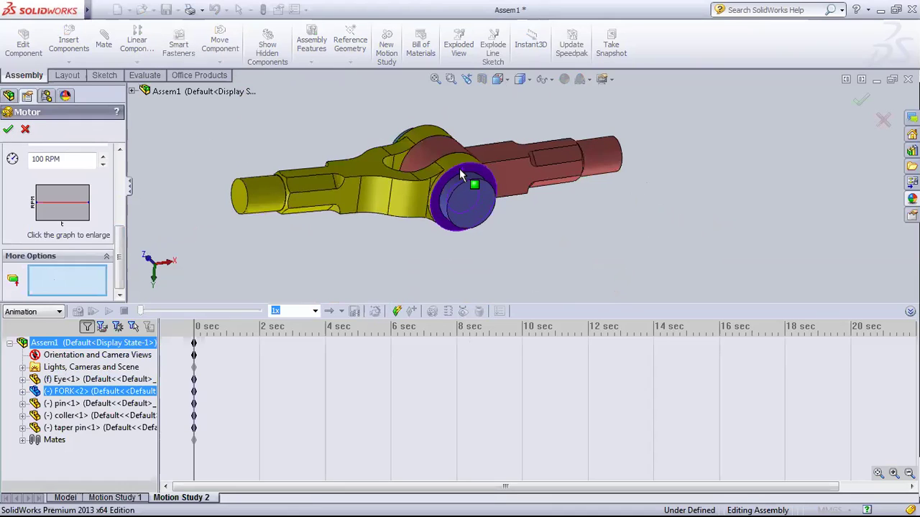
pyautogui.click(440, 165)
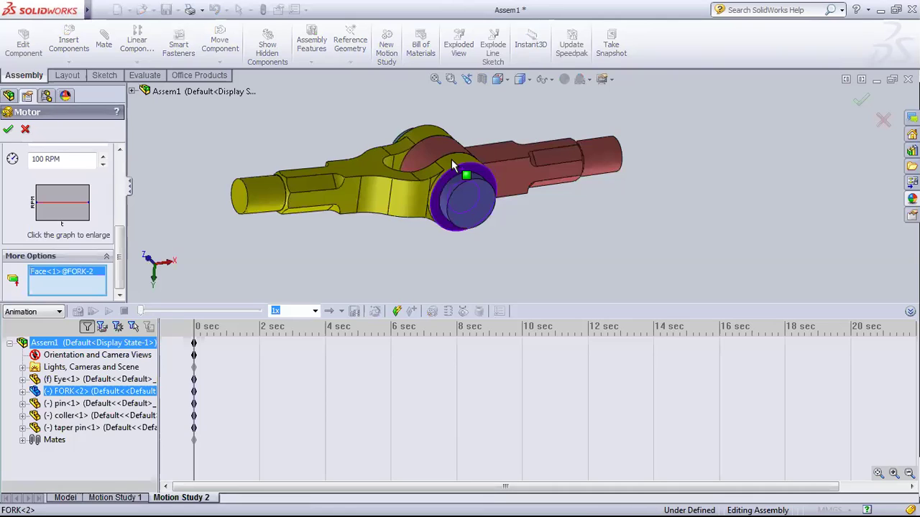
pyautogui.click(451, 160)
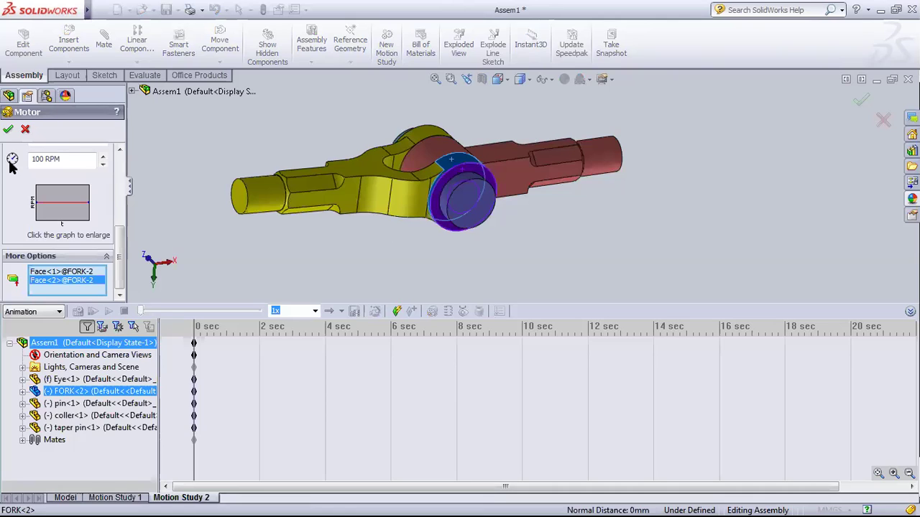
pyautogui.click(9, 130)
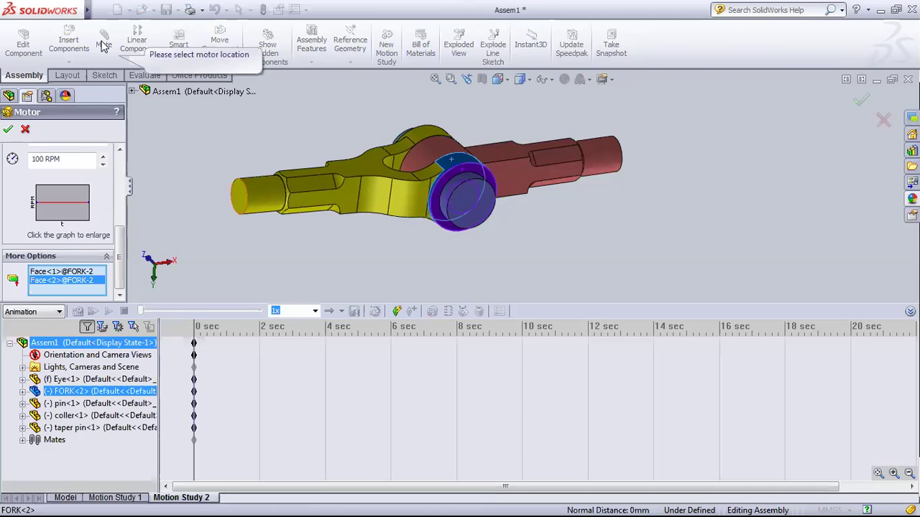
pyautogui.moveTo(354, 242); pyautogui.dragTo(508, 222, button='middle')
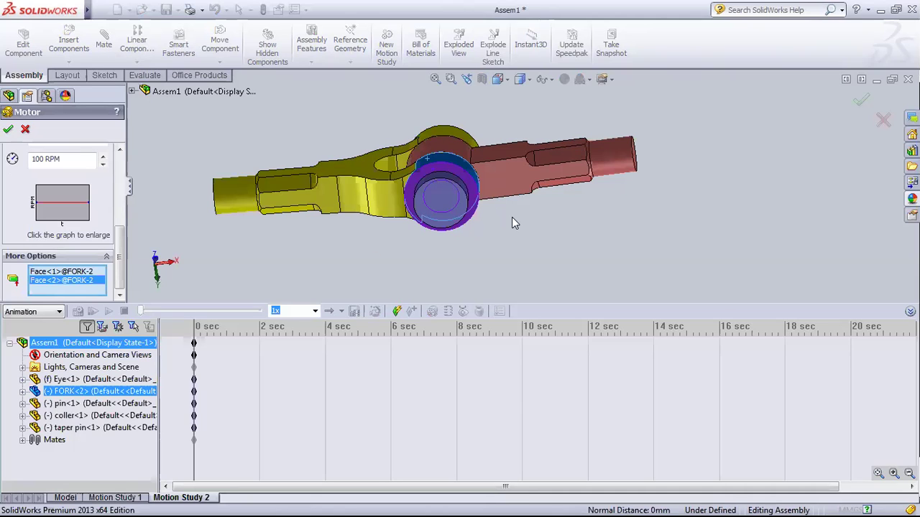
pyautogui.press('Escape')
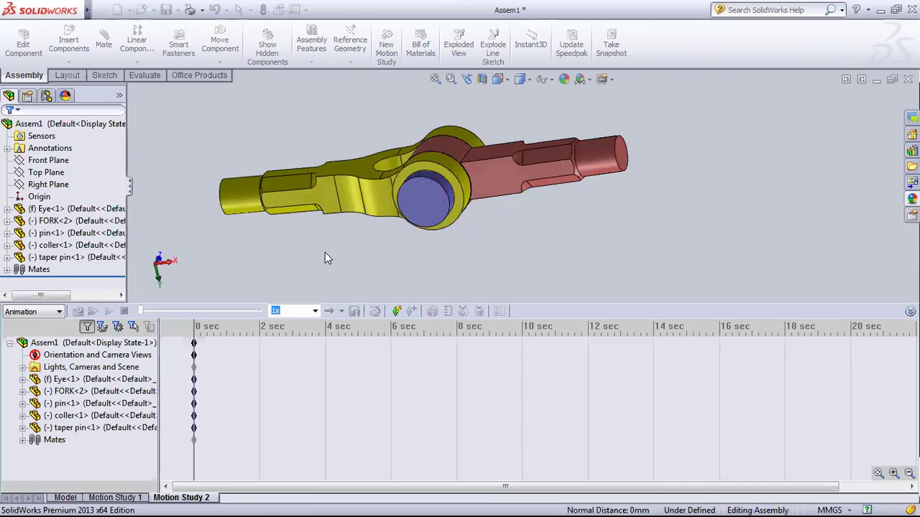
# Step: Add RotaryMotor1 on the fork's circular edge in Motion Study 2
pyautogui.moveTo(345, 263)
pyautogui.mouseDown(button='middle')
pyautogui.moveTo(459, 355)
pyautogui.moveTo(444, 184)
pyautogui.mouseUp(button='middle')
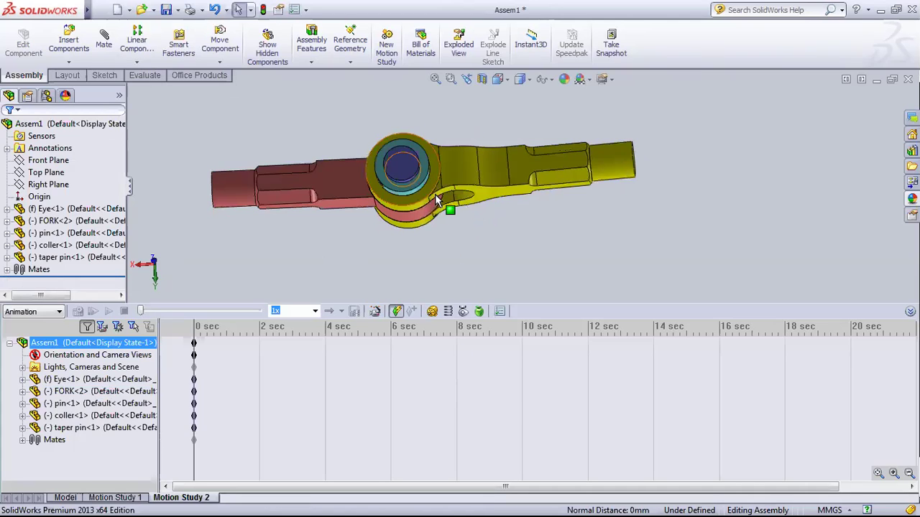
pyautogui.click(434, 196)
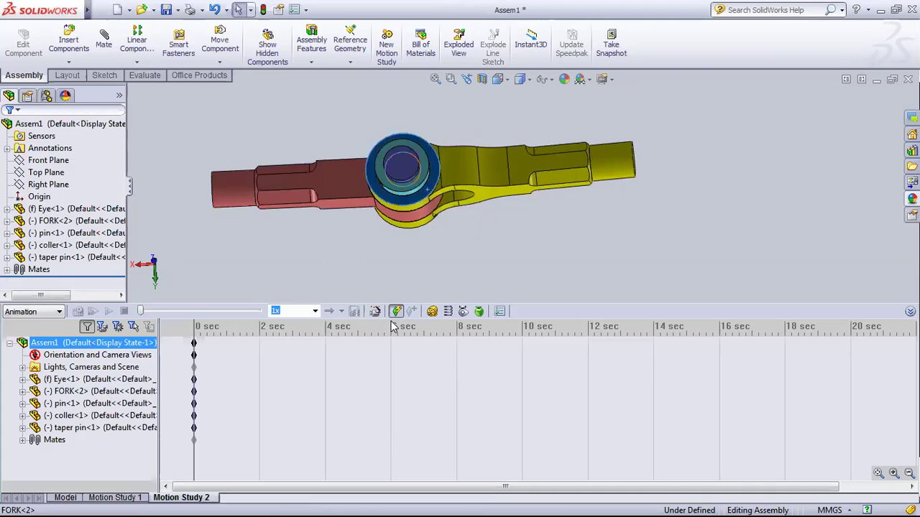
pyautogui.click(431, 311)
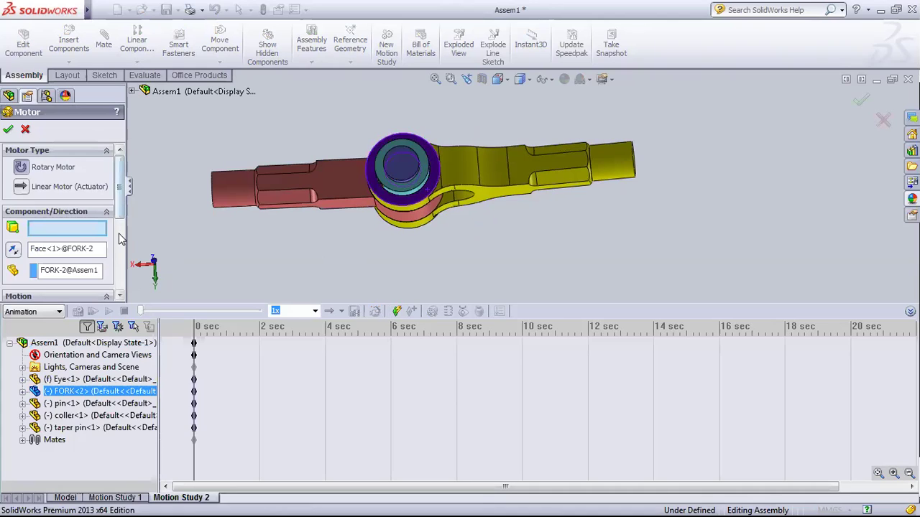
pyautogui.scroll(-3, 122, 227)
pyautogui.scroll(3, 122, 219)
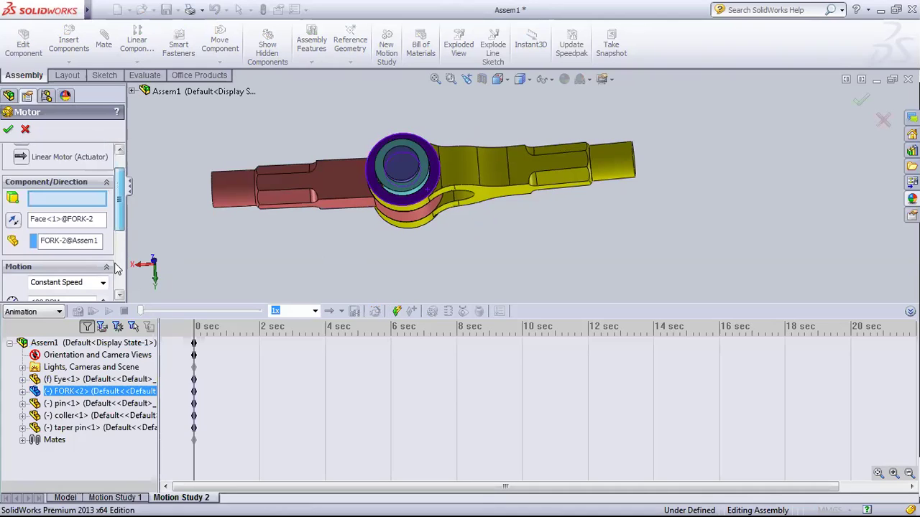
pyautogui.scroll(-5, 124, 209)
pyautogui.scroll(5, 124, 203)
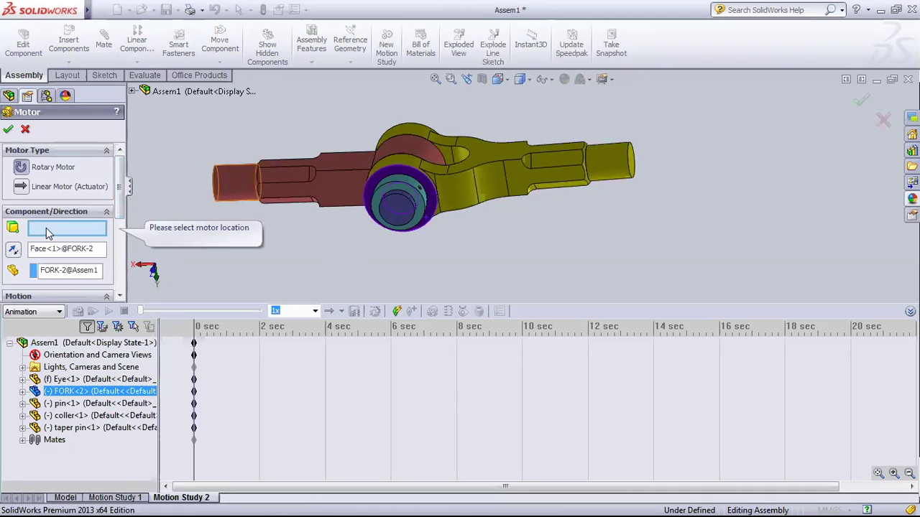
pyautogui.click(401, 171)
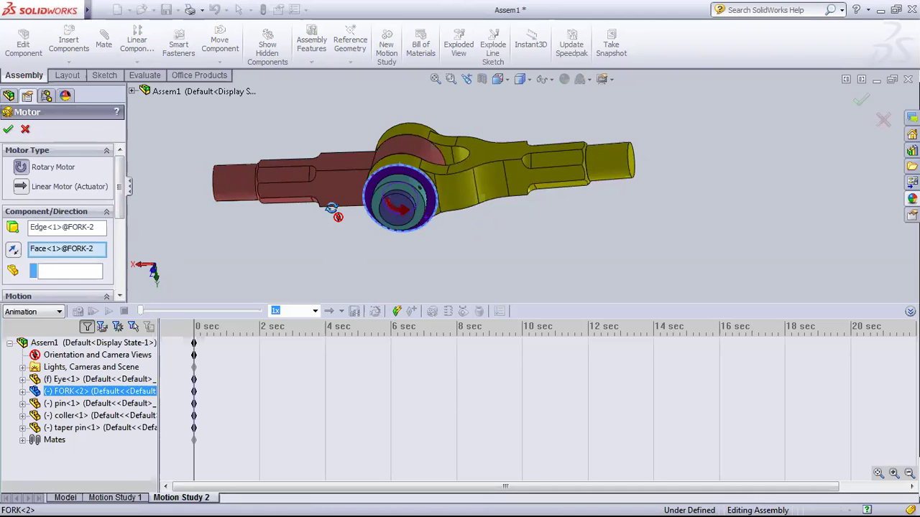
pyautogui.press('Up')
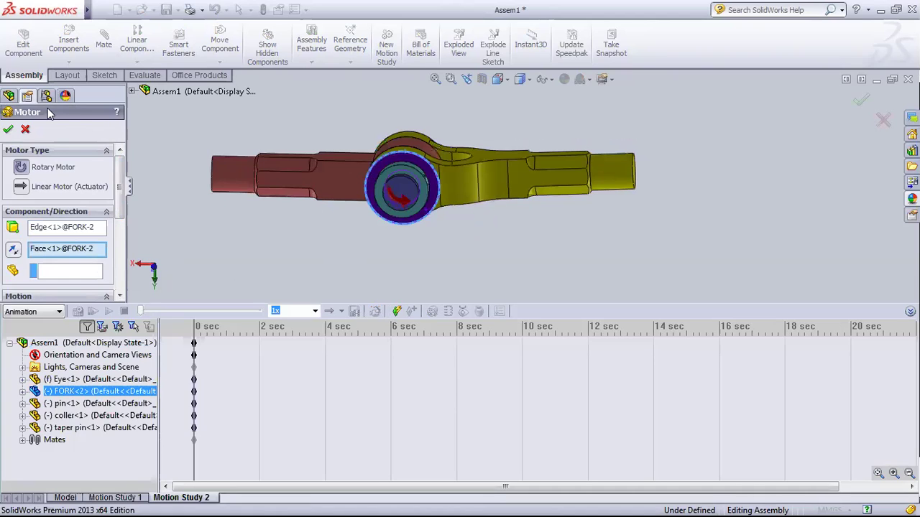
pyautogui.click(7, 129)
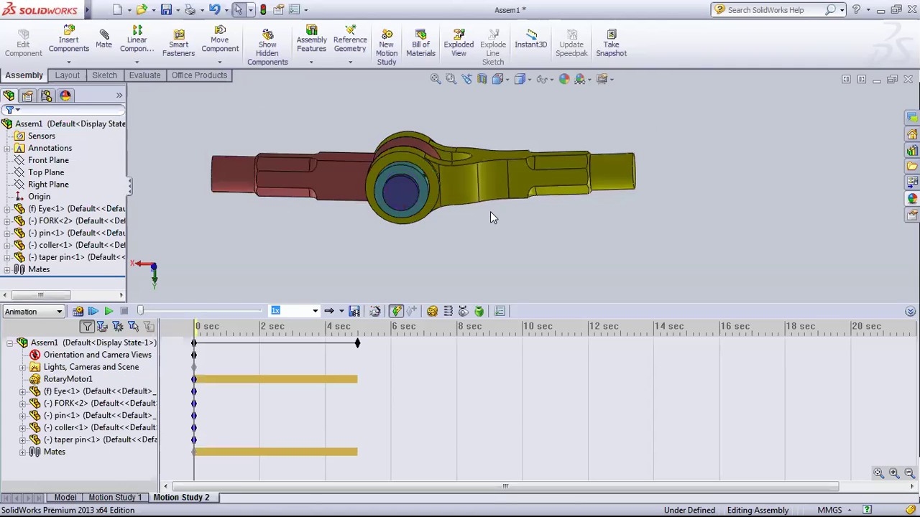
# Step: Zoom out and select Assem1 in the MotionManager tree
pyautogui.scroll(3, 503, 222)
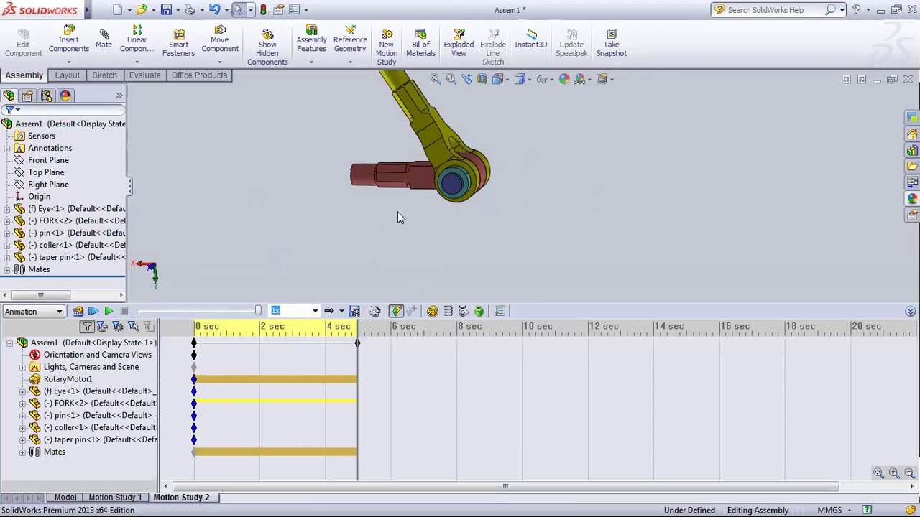
pyautogui.click(272, 249)
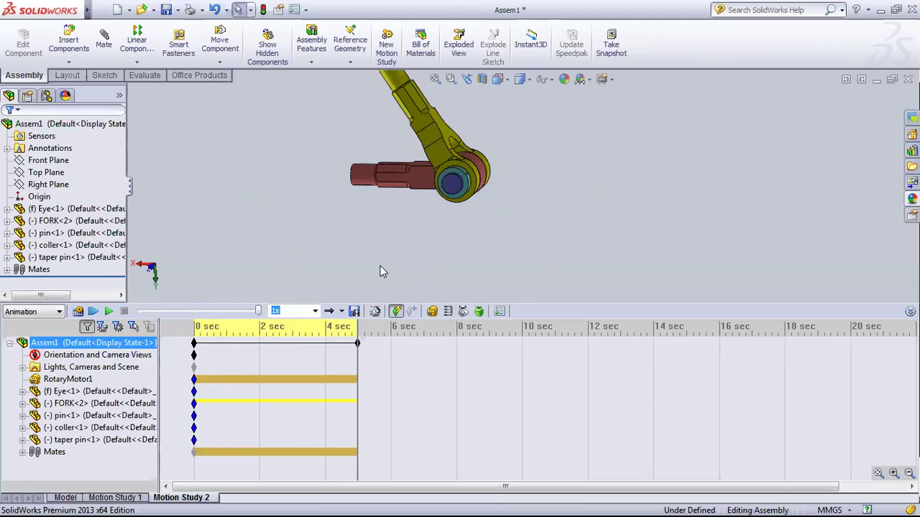
# Step: Start a new rotary motor on the fork's round face with a relative component selection
pyautogui.click(432, 310)
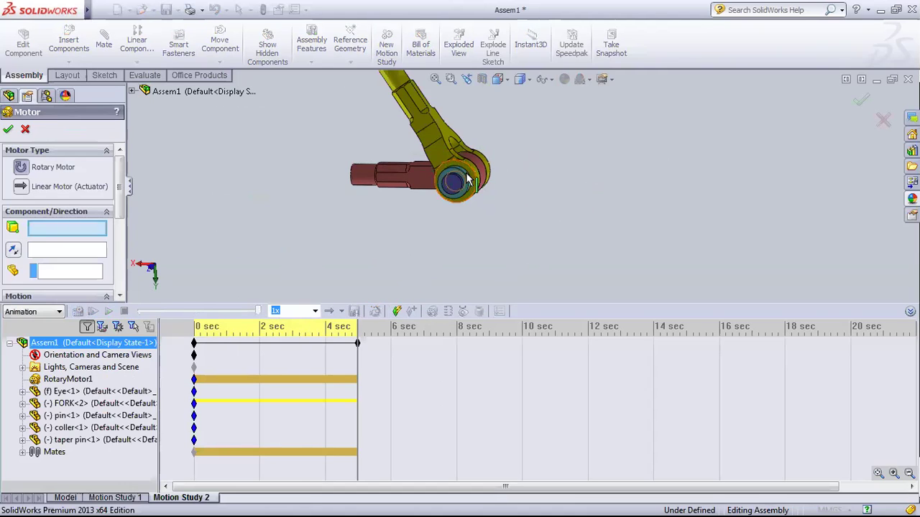
pyautogui.scroll(-2, 464, 180)
pyautogui.scroll(-2, 512, 167)
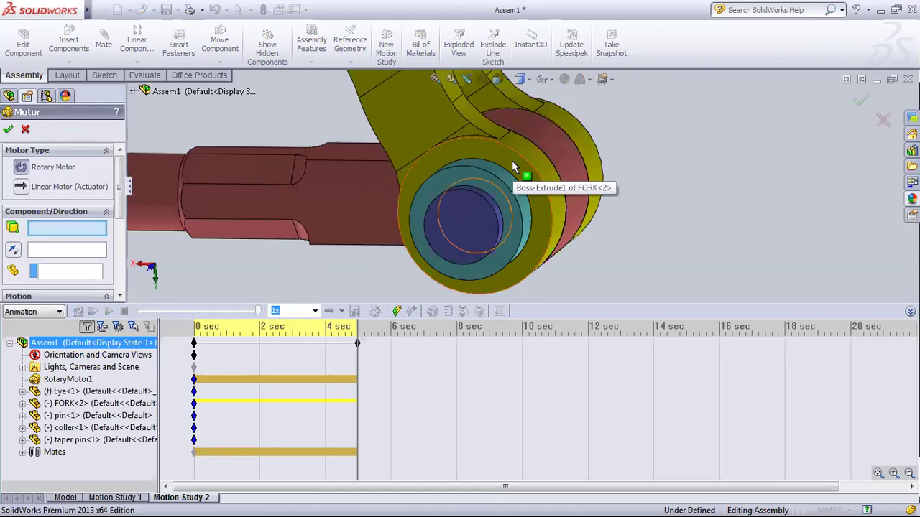
pyautogui.click(513, 163)
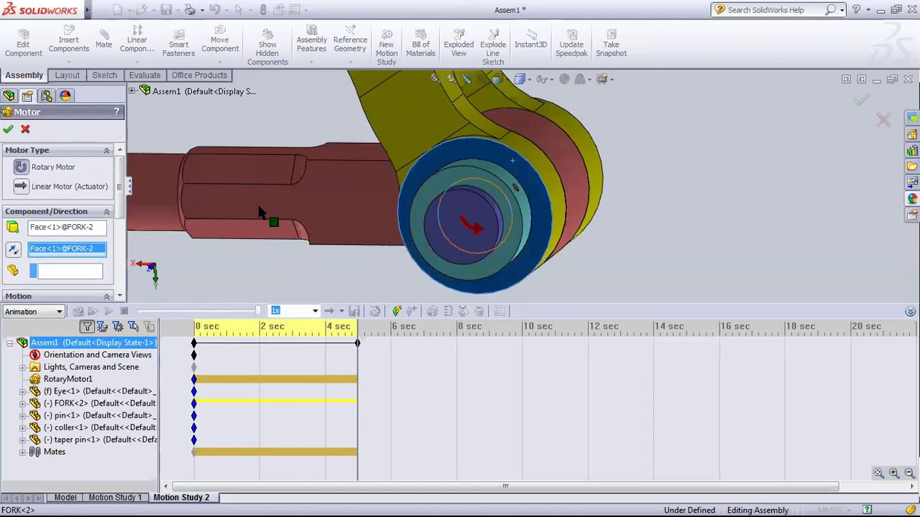
pyautogui.click(76, 278)
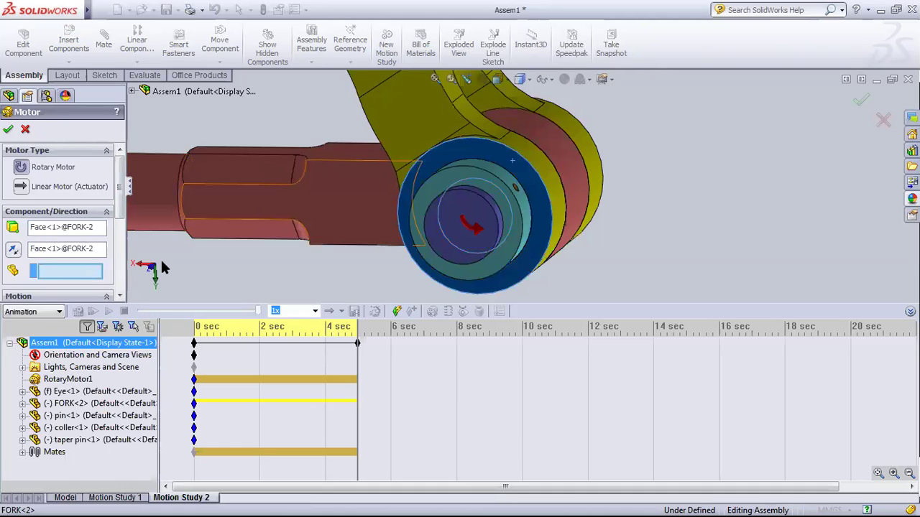
pyautogui.scroll(-2, 101, 230)
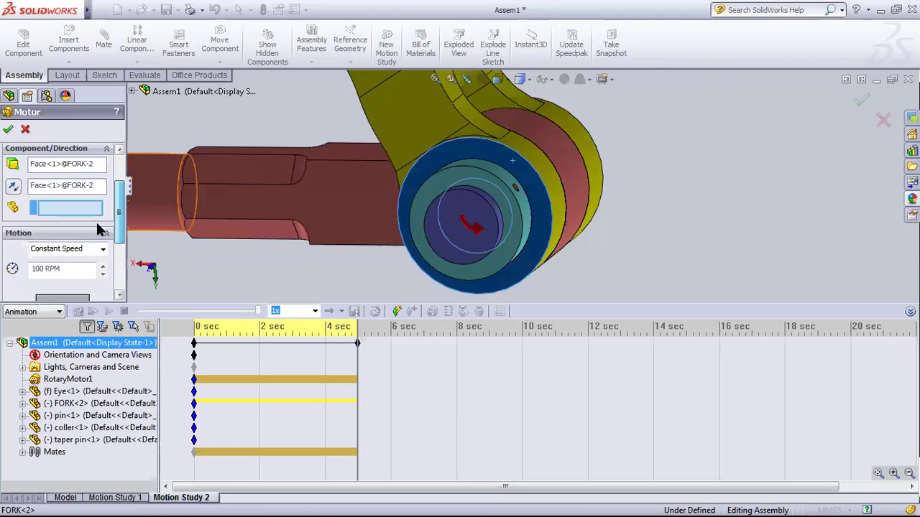
pyautogui.scroll(-1, 99, 226)
# Step: Make RotaryMotor2 oscillate 90deg at 1 Hz, confirm it, and recalculate the study
pyautogui.click(103, 223)
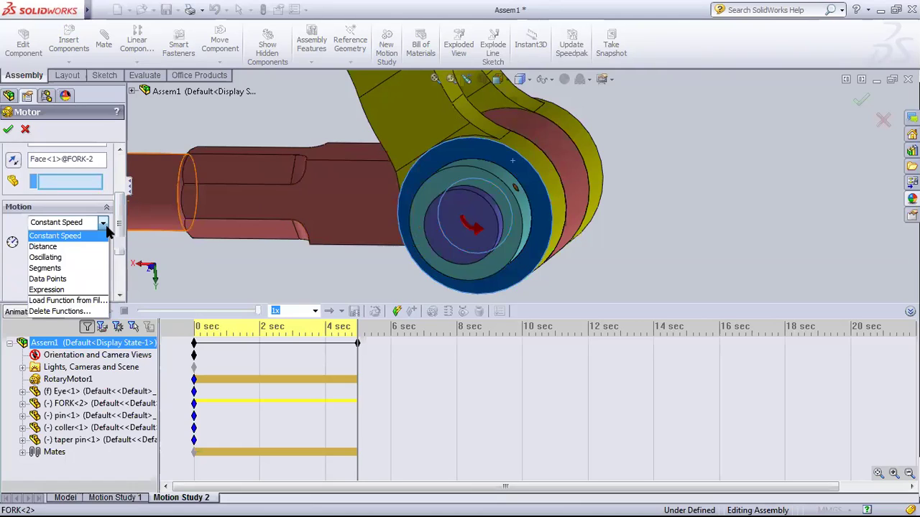
pyautogui.click(78, 260)
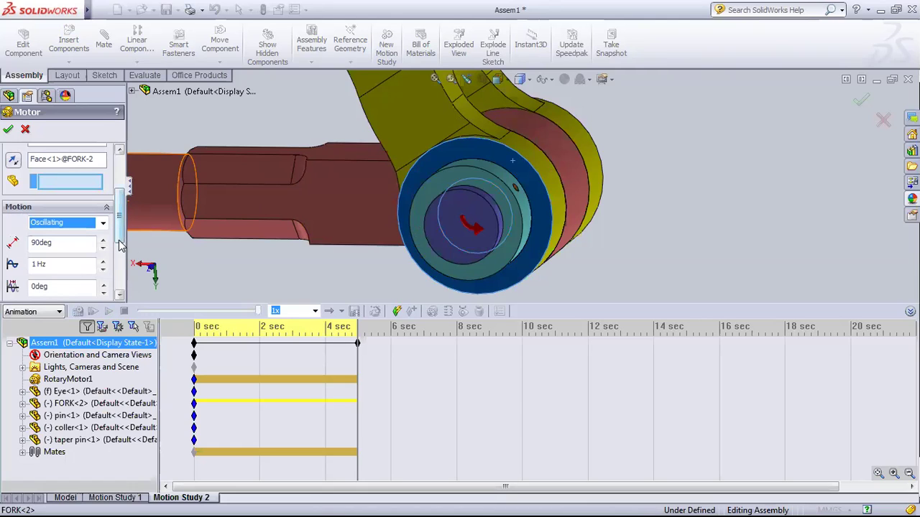
pyautogui.moveTo(120, 243); pyautogui.dragTo(120, 252)
pyautogui.scroll(-2, 121, 259)
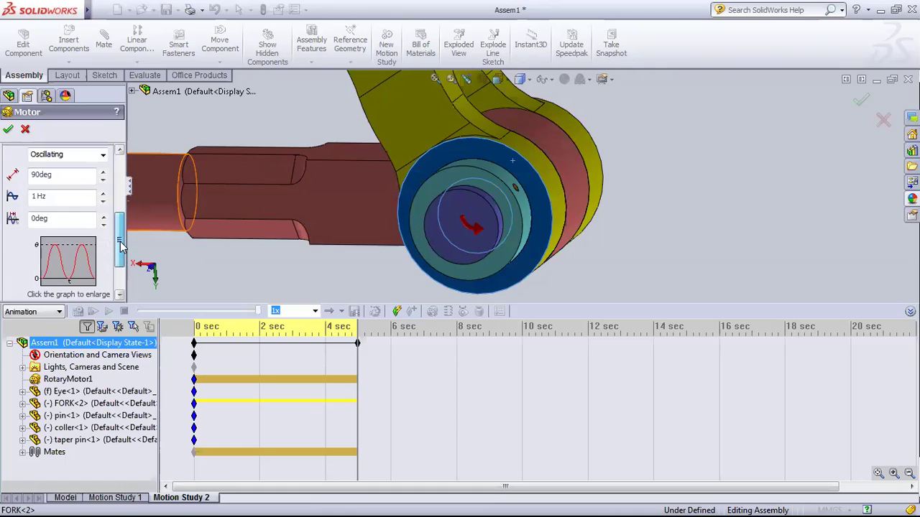
pyautogui.scroll(2, 121, 247)
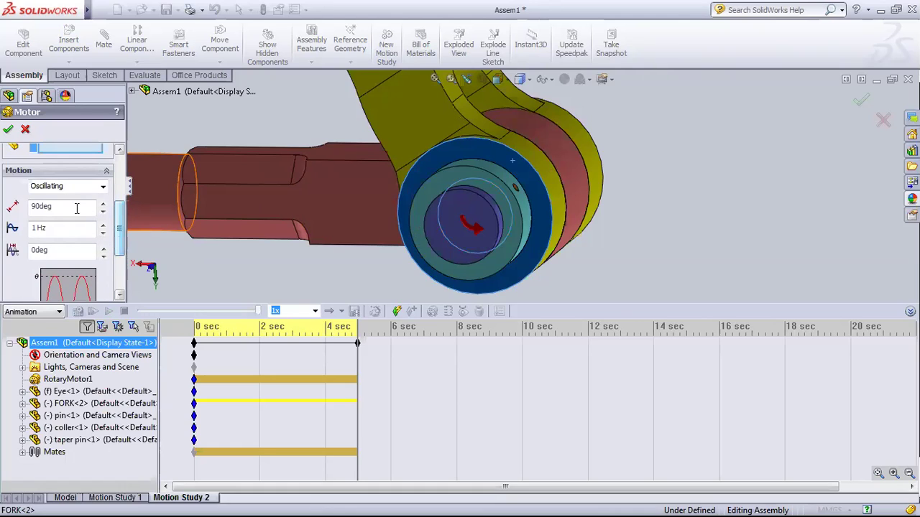
pyautogui.scroll(-2, 113, 276)
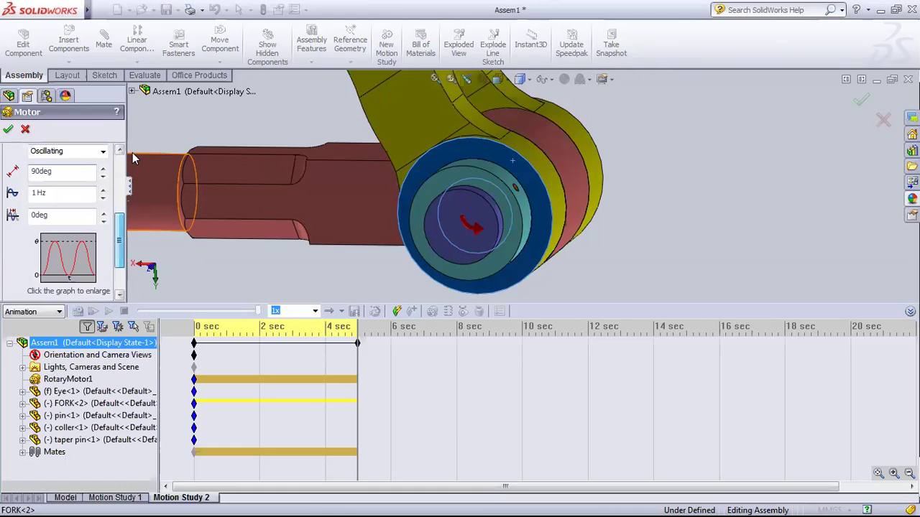
pyautogui.scroll(10, 71, 180)
pyautogui.scroll(-3, 14, 165)
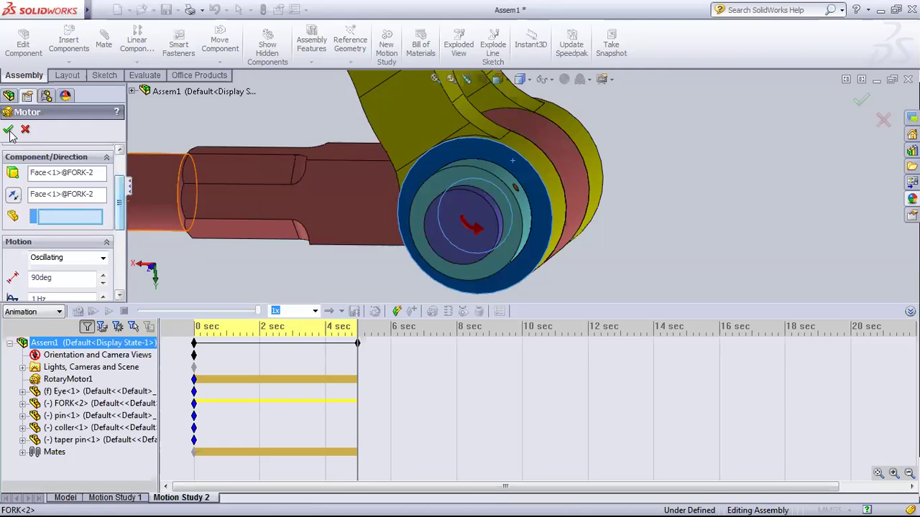
pyautogui.click(9, 130)
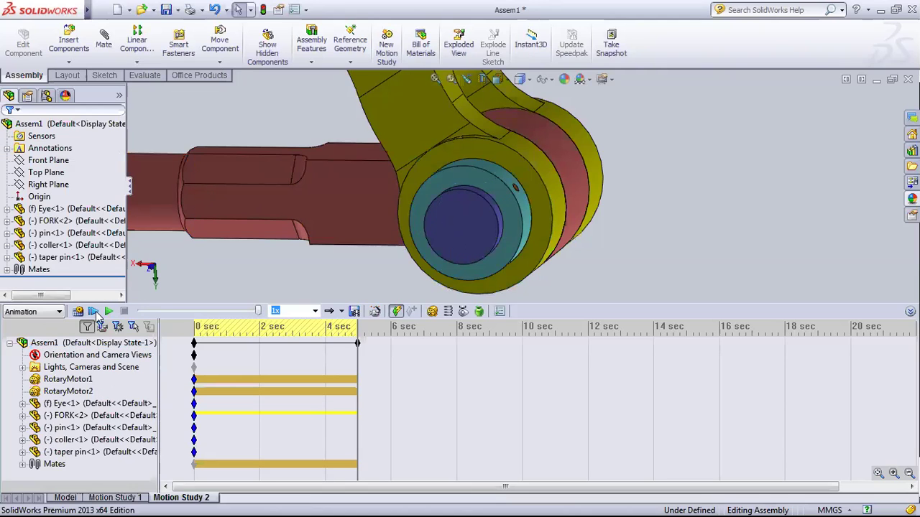
pyautogui.click(96, 311)
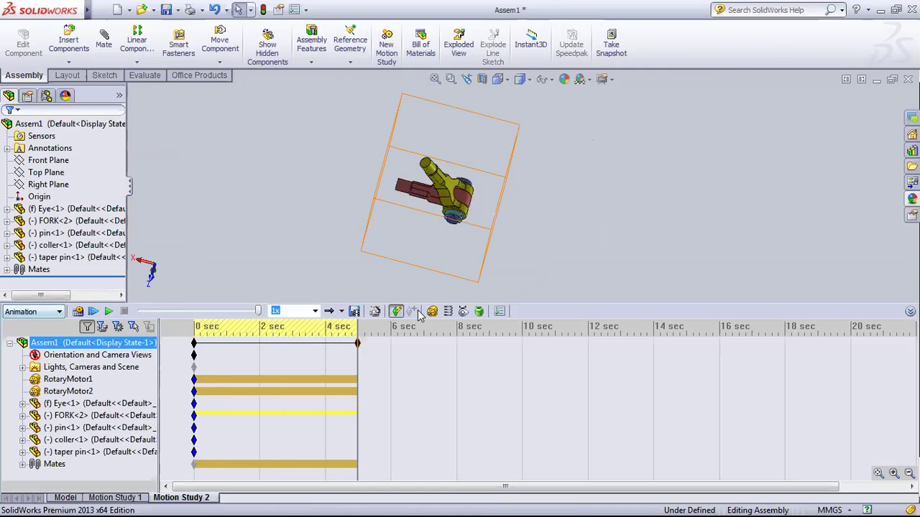
pyautogui.click(432, 311)
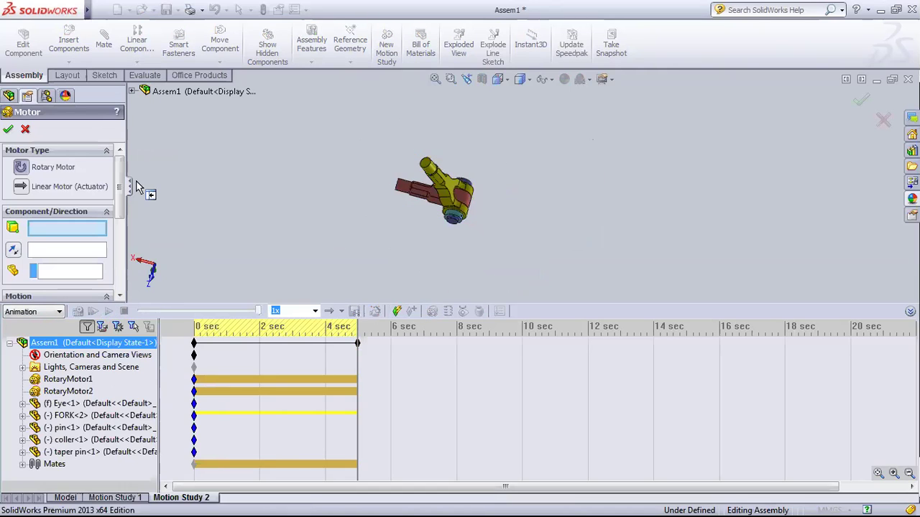
# Step: Cancel the extra motor definition and select the assembly in the study
pyautogui.scroll(-3, 453, 212)
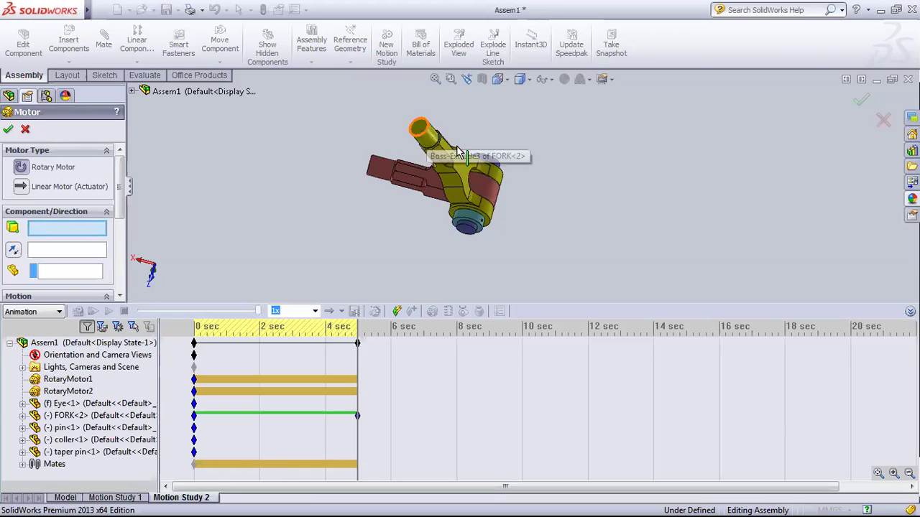
pyautogui.click(25, 129)
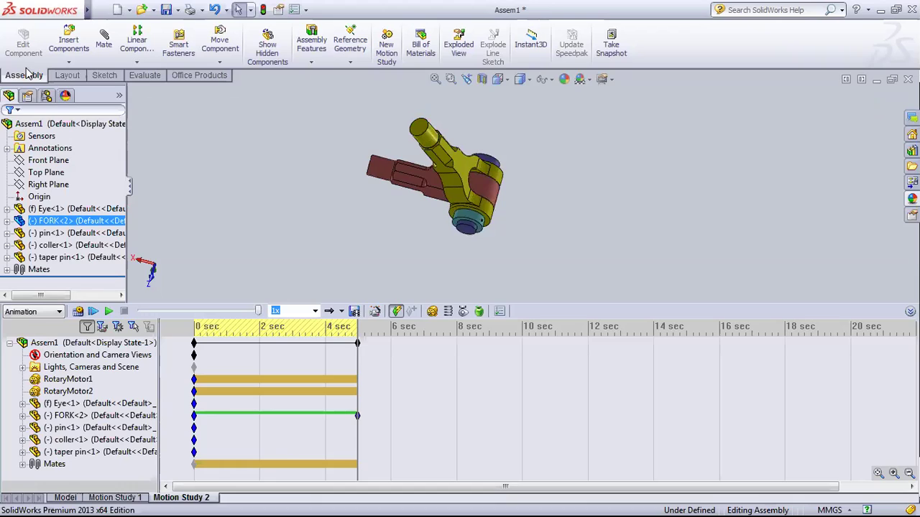
pyautogui.click(889, 323)
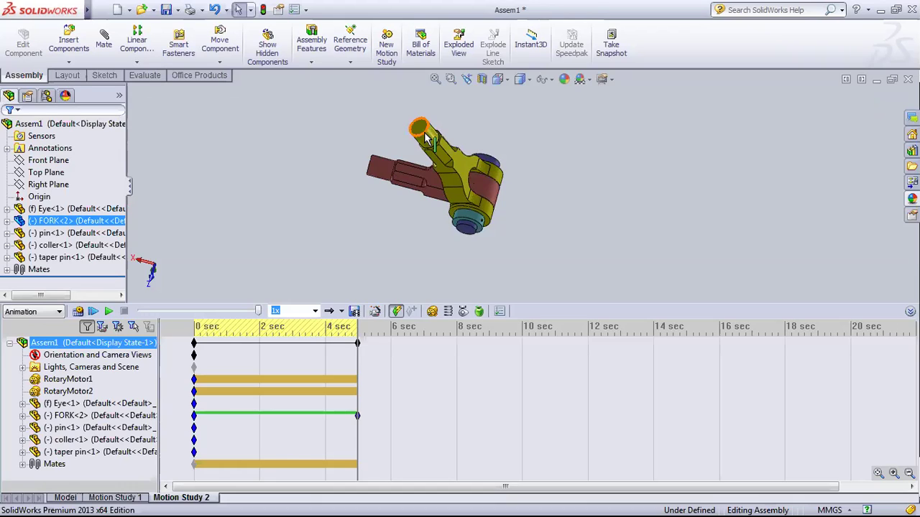
# Step: Check the arc length of the fork's top circular edge, then create Motion Study 3
pyautogui.click(426, 135)
pyautogui.moveTo(450, 231); pyautogui.dragTo(476, 126, button='middle')
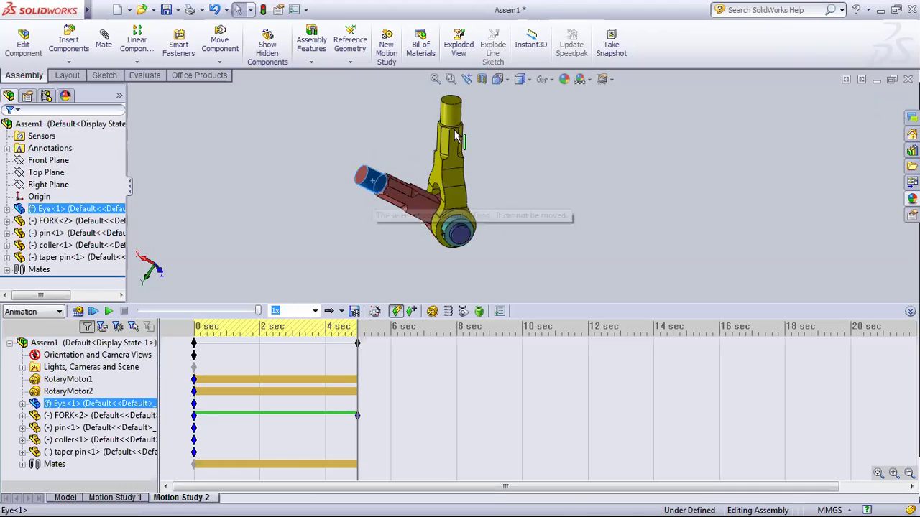
pyautogui.press('Escape')
pyautogui.click(466, 153)
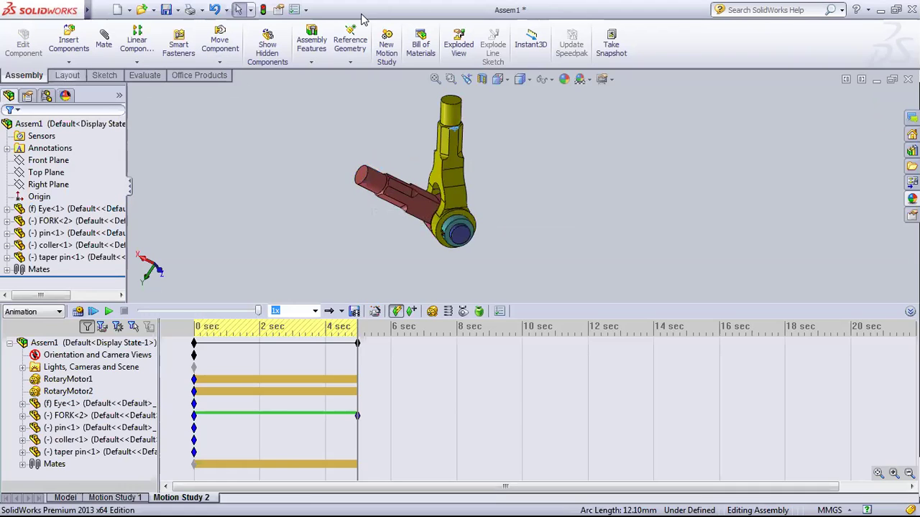
pyautogui.click(386, 44)
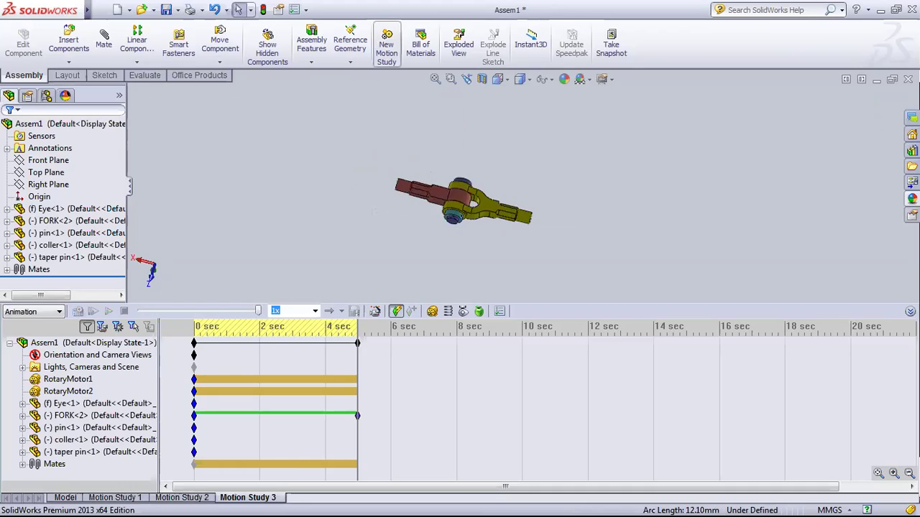
# Step: Delete Motion Study 1 and Motion Study 2
pyautogui.press('Escape')
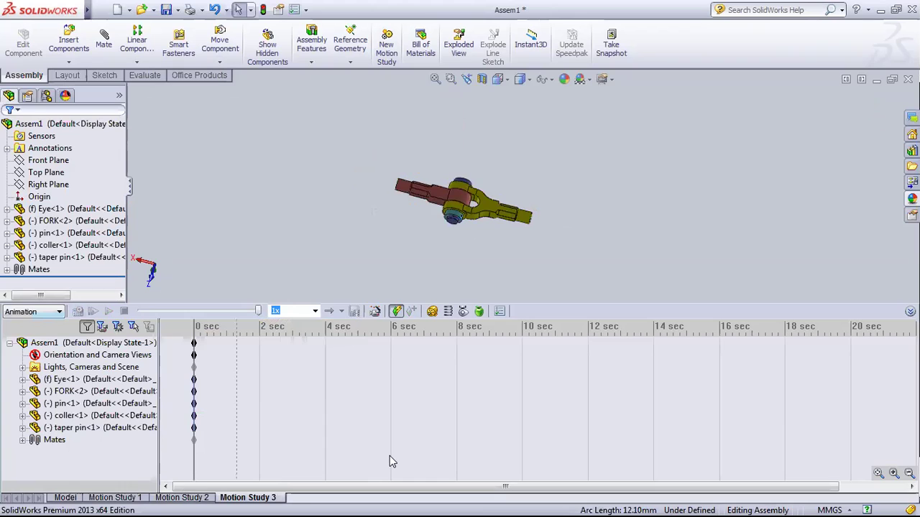
pyautogui.click(79, 501)
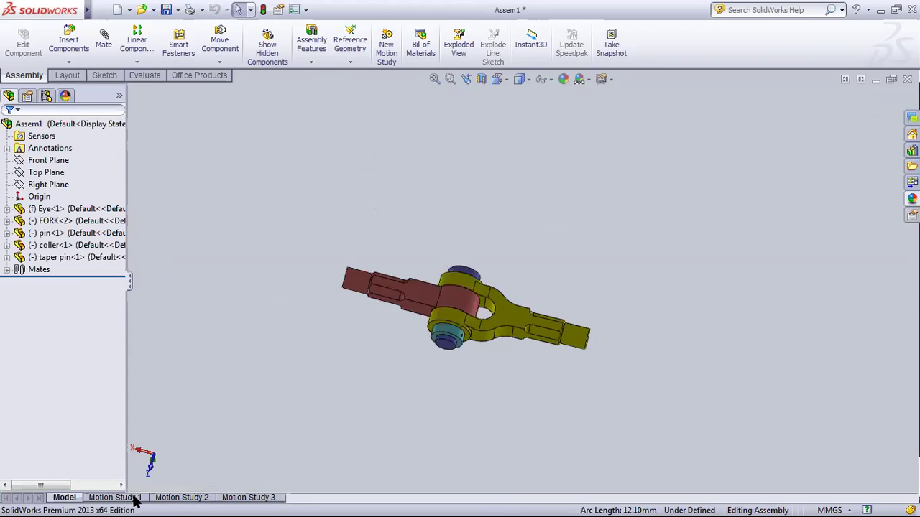
pyautogui.click(137, 499)
pyautogui.rightClick(136, 451)
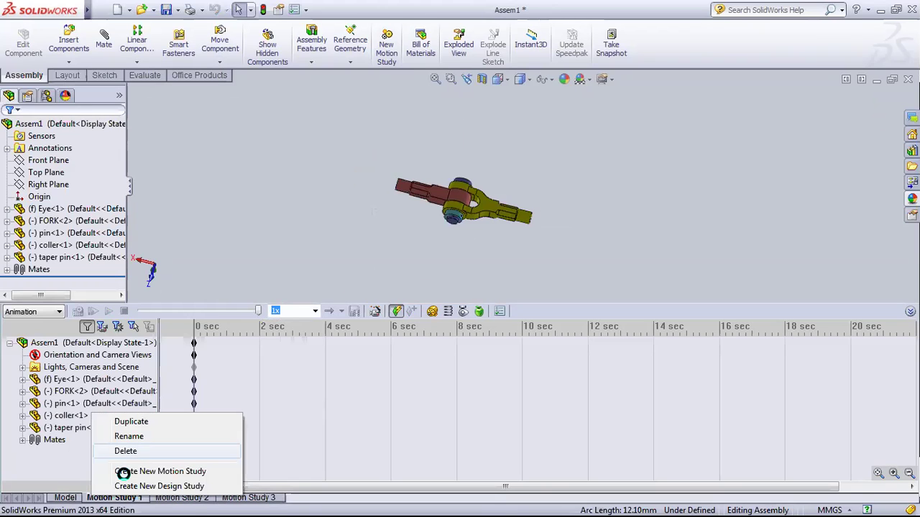
pyautogui.click(123, 469)
pyautogui.rightClick(115, 497)
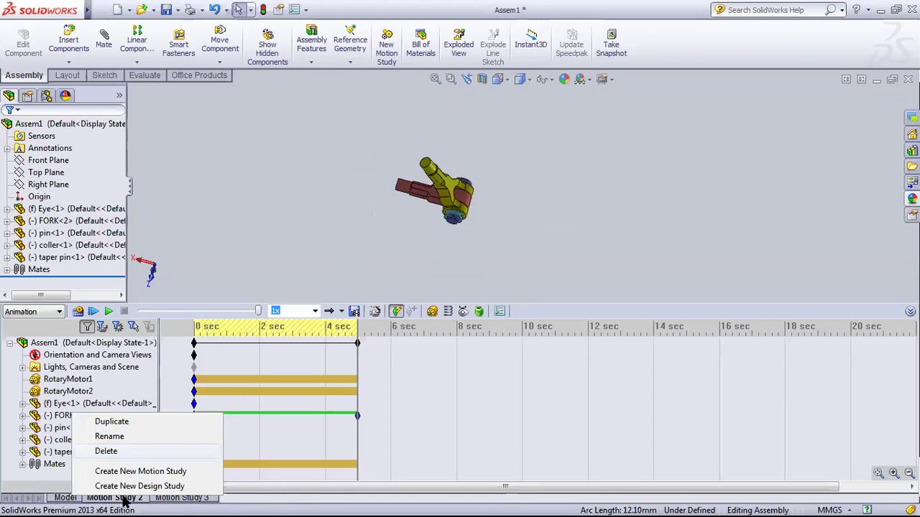
pyautogui.click(125, 451)
# Step: Return to the model view and create a fresh Motion Study 1
pyautogui.rightClick(115, 498)
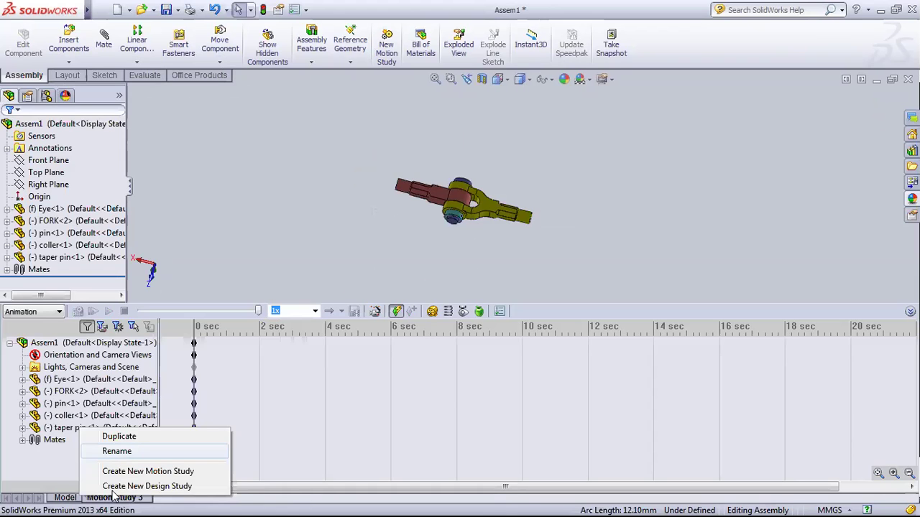
pyautogui.click(115, 497)
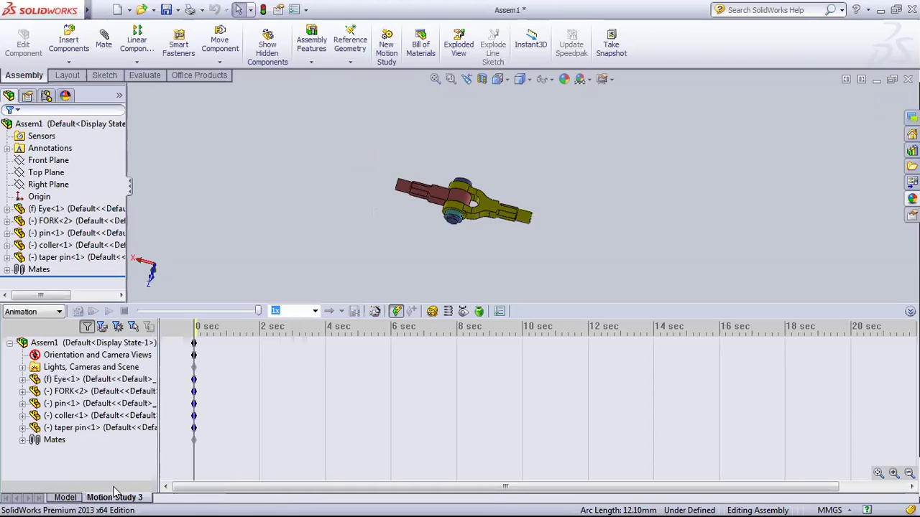
pyautogui.rightClick(115, 497)
pyautogui.click(65, 498)
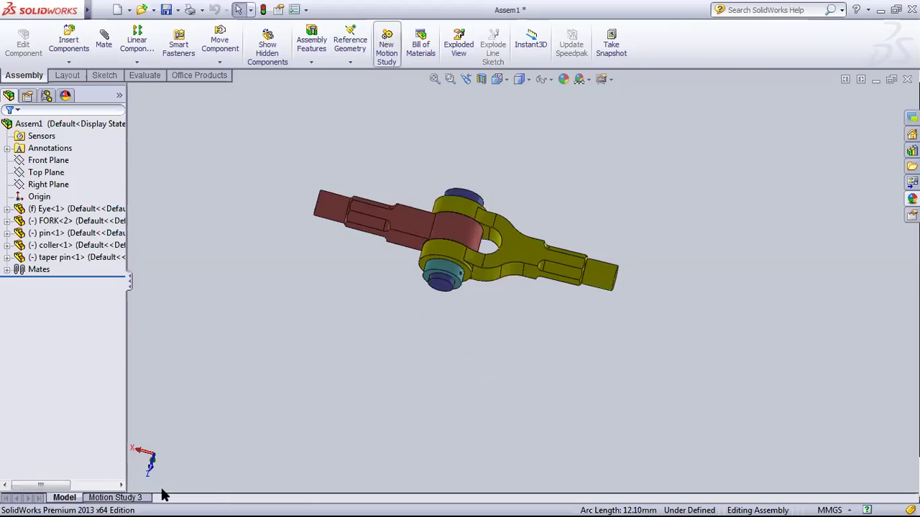
pyautogui.click(386, 46)
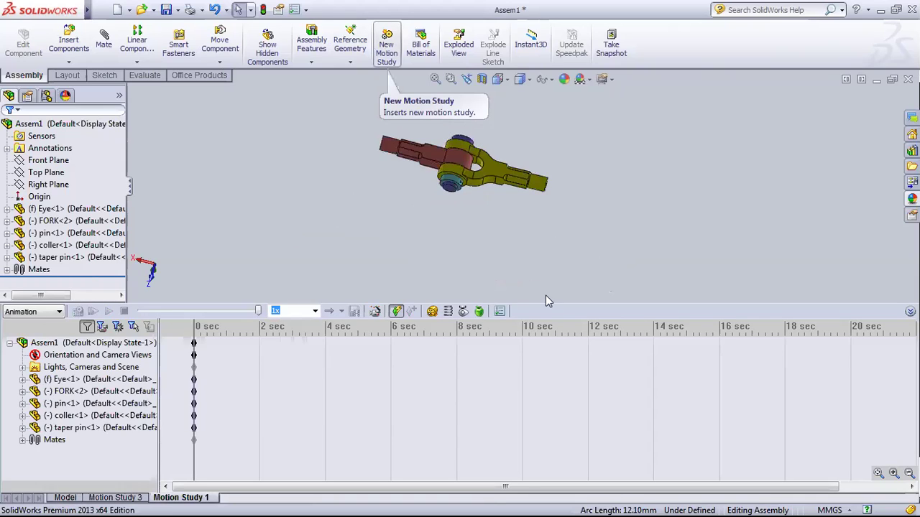
# Step: Place a rotary motor on the fork's flat face, with direction from the eye's face
pyautogui.keyDown('ctrl'); pyautogui.moveTo(545, 301); pyautogui.dragTo(560, 286, button='middle'); pyautogui.keyUp('ctrl')
pyautogui.scroll(-3, 560, 287)
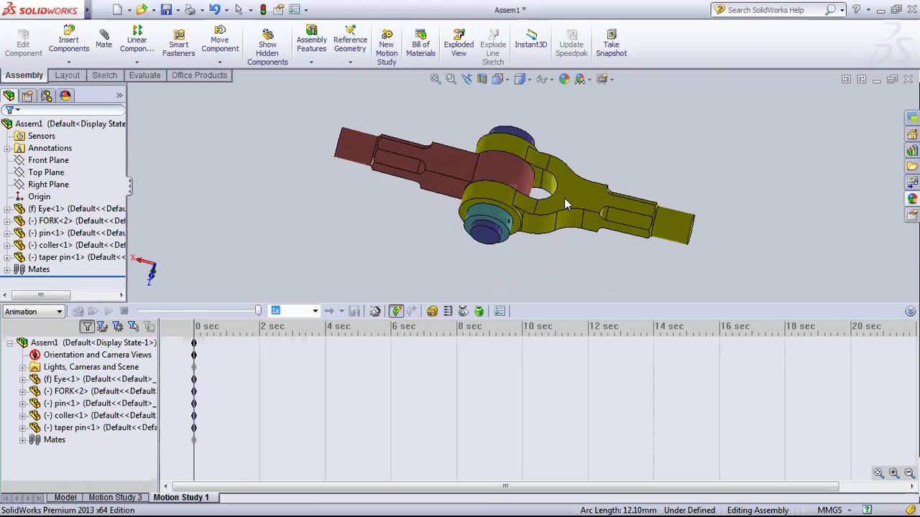
pyautogui.scroll(-2, 553, 233)
pyautogui.moveTo(540, 225); pyautogui.dragTo(547, 233, button='middle')
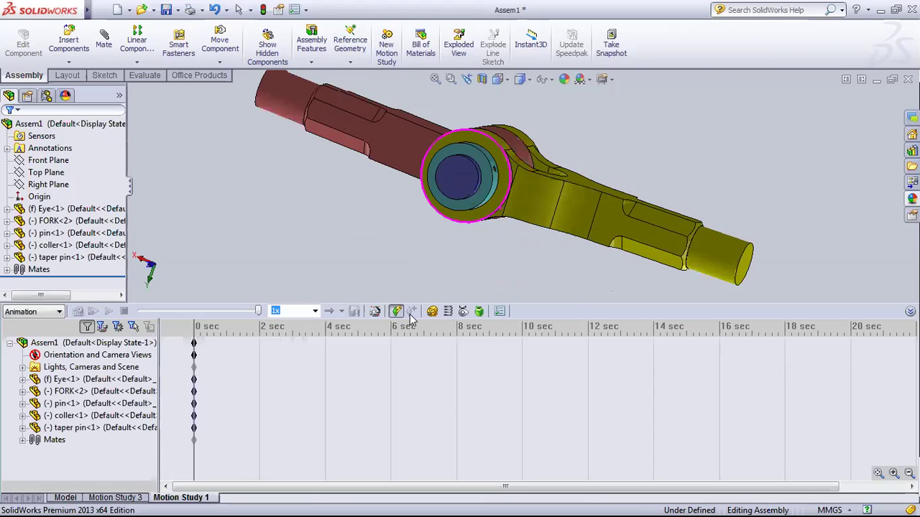
pyautogui.click(435, 310)
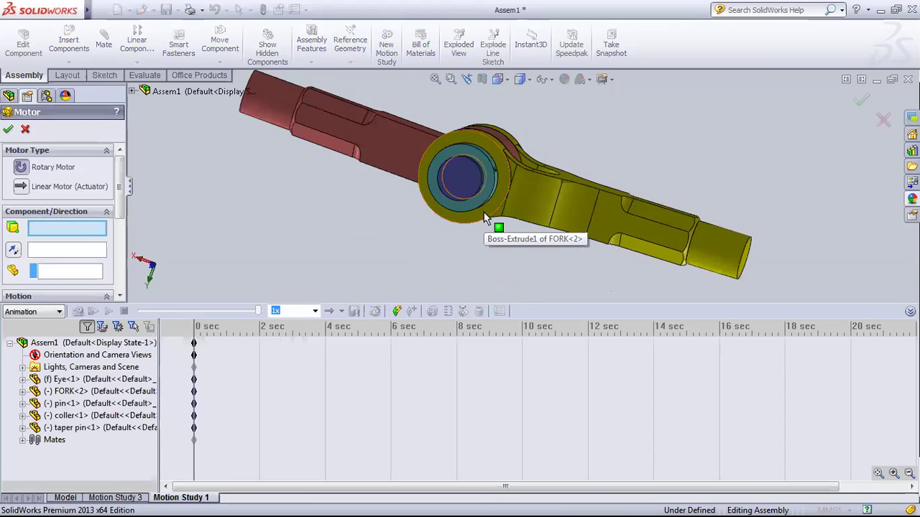
pyautogui.click(561, 209)
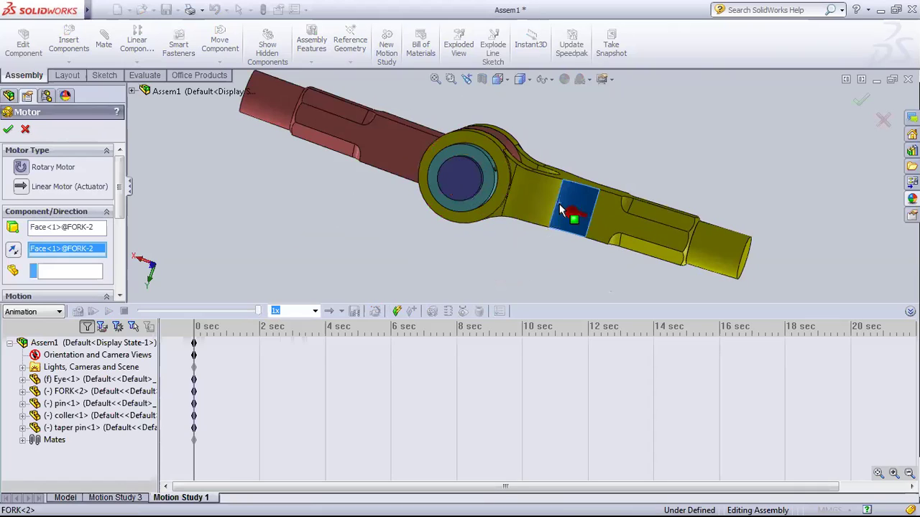
pyautogui.click(488, 215)
# Step: Set RotaryMotor3 to oscillate 90deg at 1 Hz and confirm it
pyautogui.moveTo(508, 269)
pyautogui.mouseDown(button='middle')
pyautogui.moveTo(540, 233)
pyautogui.moveTo(602, 232)
pyautogui.mouseUp(button='middle')
pyautogui.moveTo(549, 253)
pyautogui.mouseDown(button='middle')
pyautogui.moveTo(513, 217)
pyautogui.moveTo(541, 224)
pyautogui.mouseUp(button='middle')
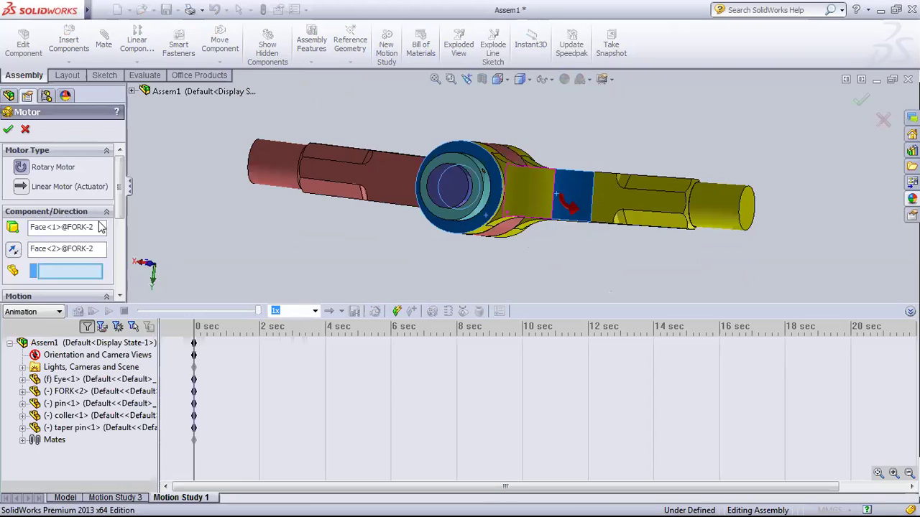
pyautogui.scroll(-3, 120, 238)
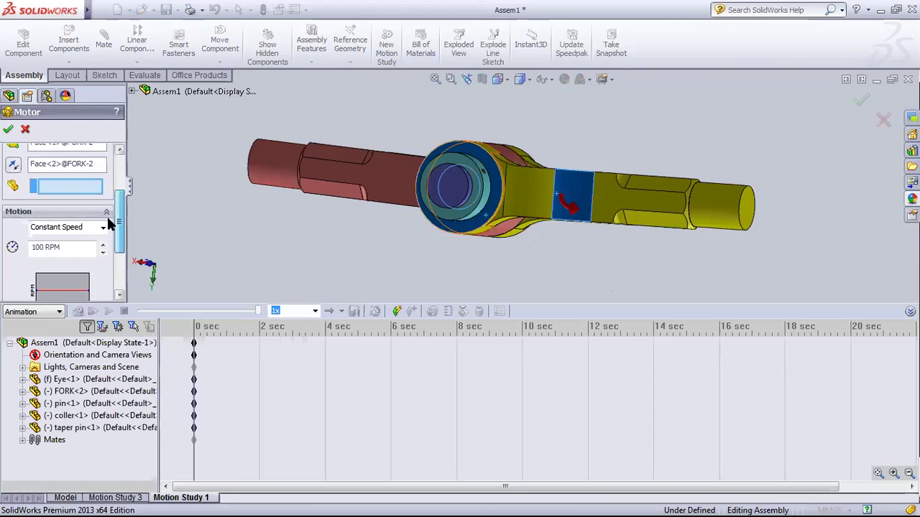
pyautogui.scroll(-1, 108, 224)
pyautogui.click(104, 223)
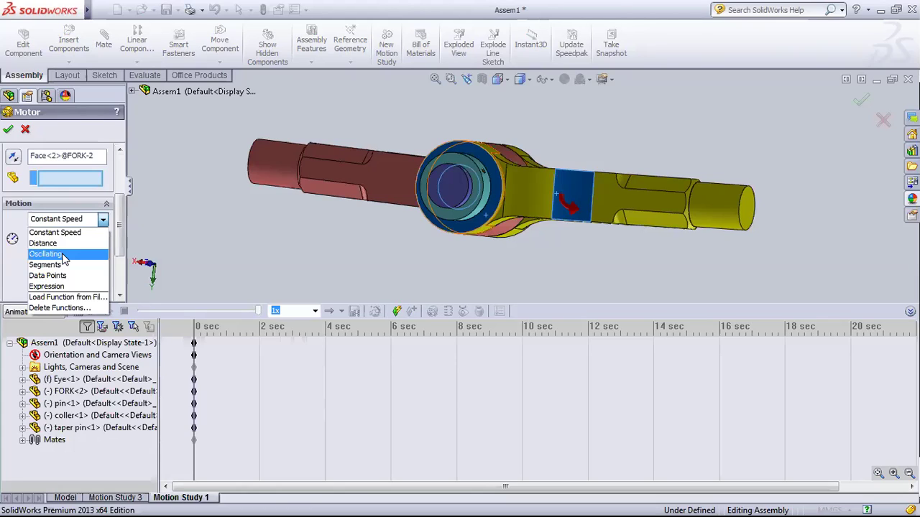
pyautogui.click(63, 255)
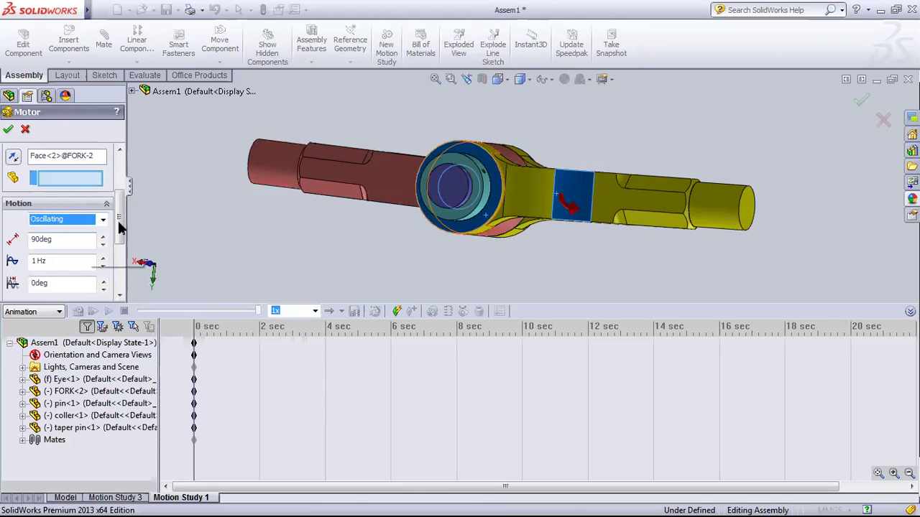
pyautogui.moveTo(121, 228); pyautogui.dragTo(121, 246)
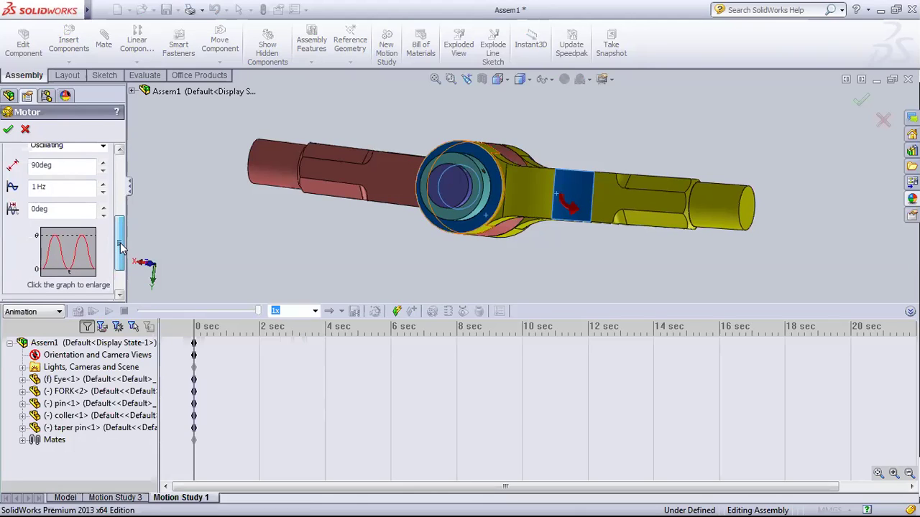
pyautogui.click(120, 294)
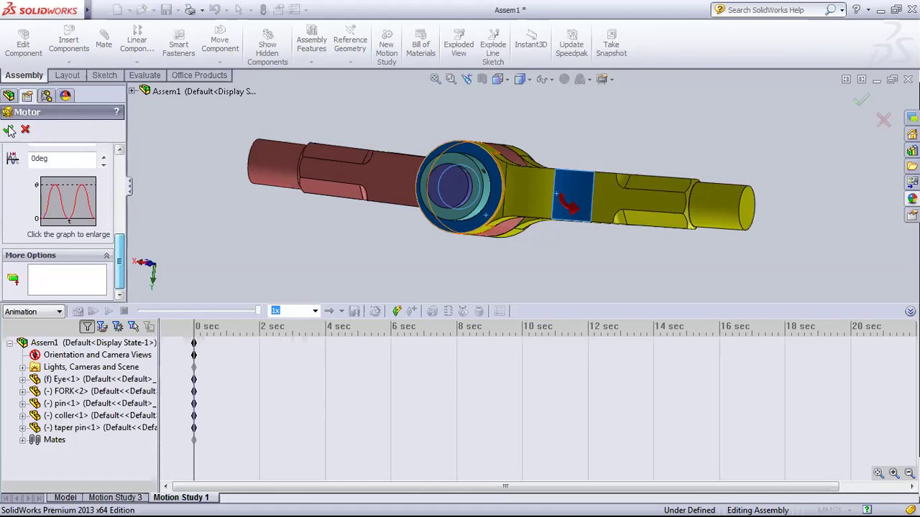
pyautogui.click(9, 129)
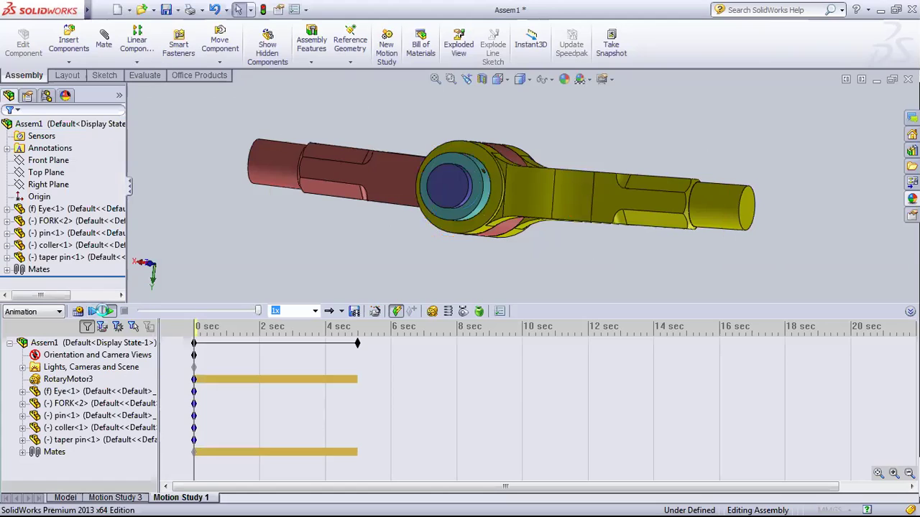
# Step: Play Motion Study 1 through its 4-second run with RotaryMotor3, then start another motor
pyautogui.click(107, 311)
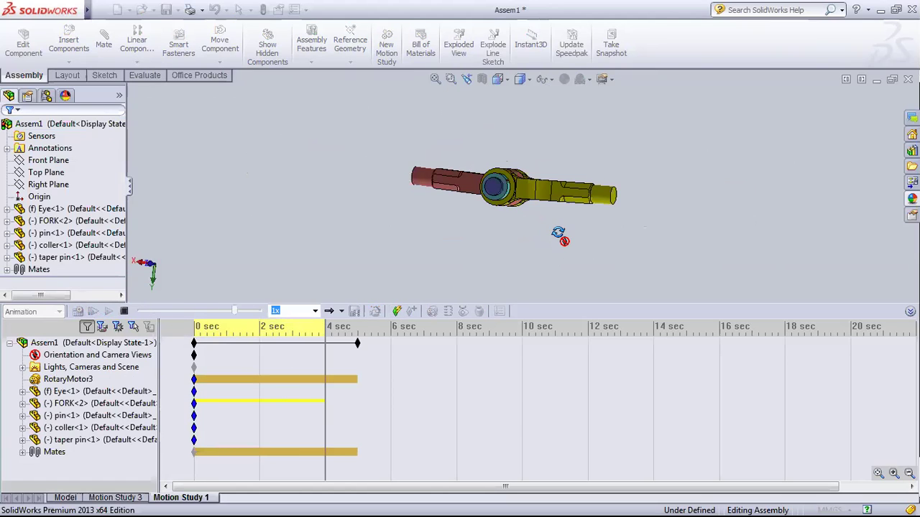
pyautogui.click(78, 257)
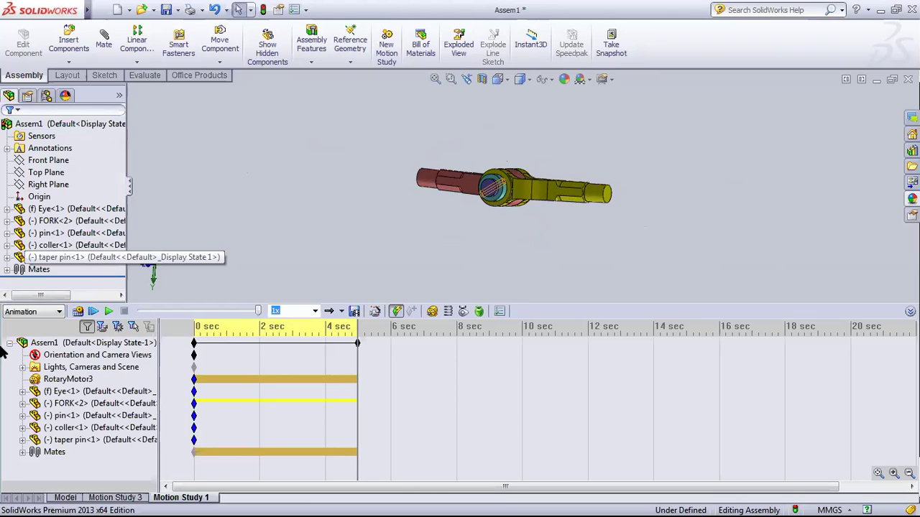
pyautogui.click(95, 357)
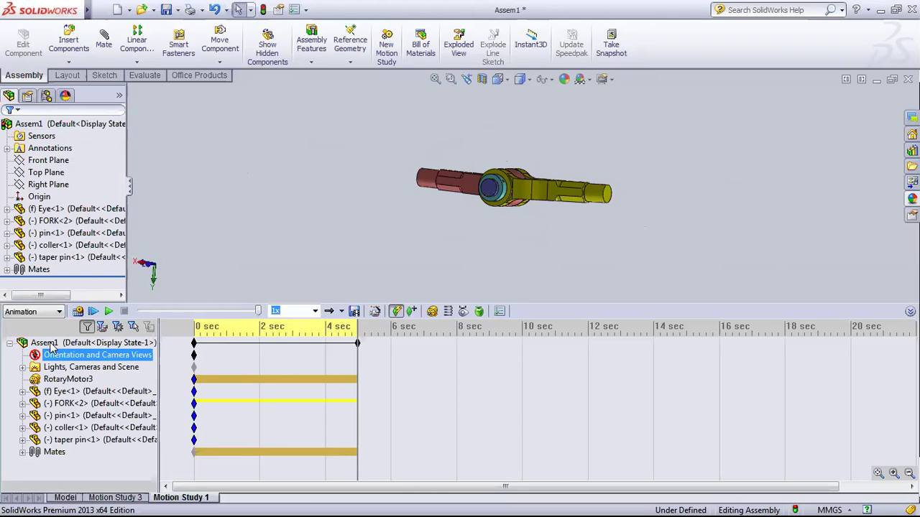
pyautogui.press('Escape')
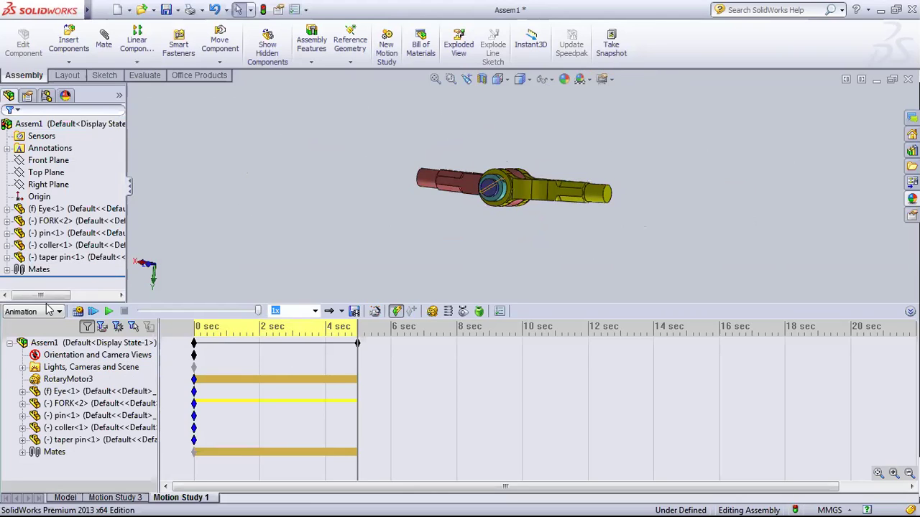
pyautogui.click(432, 311)
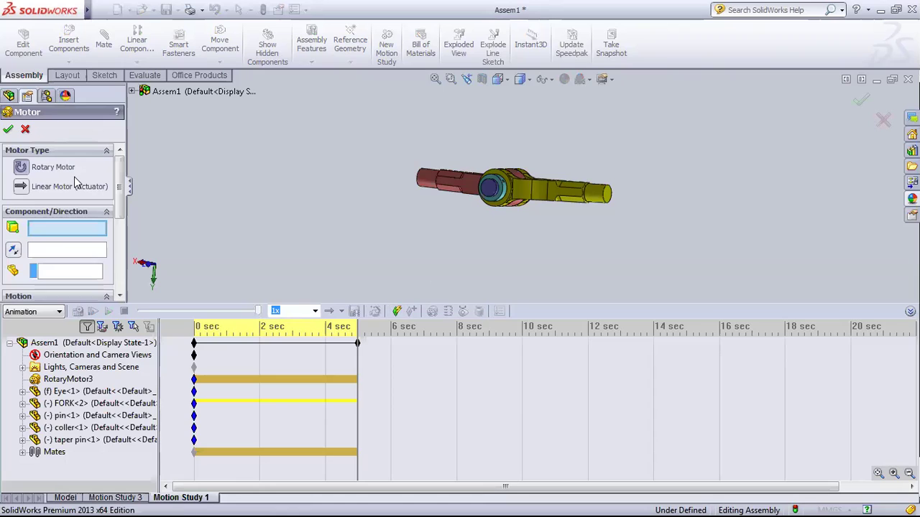
# Step: Put an oscillating motor on the fork's round eye face
pyautogui.scroll(-3, 117, 210)
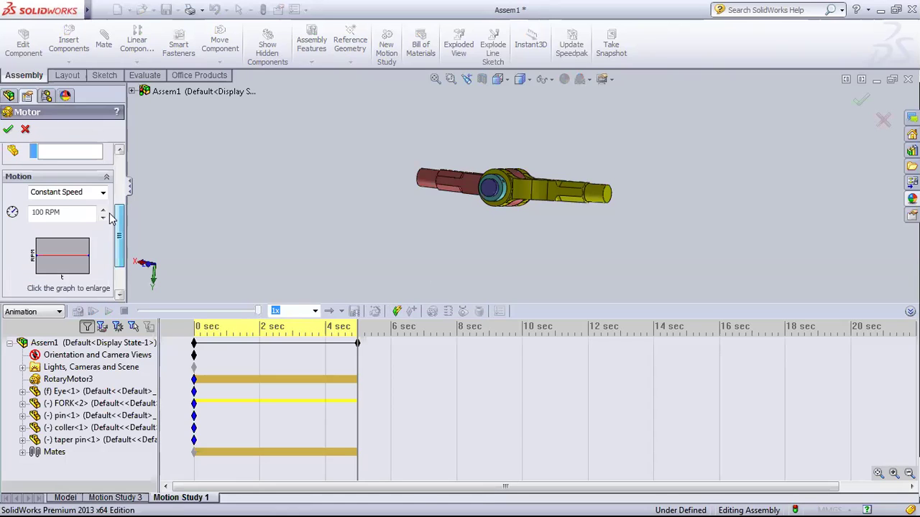
pyautogui.scroll(2, 112, 218)
pyautogui.scroll(-3, 537, 219)
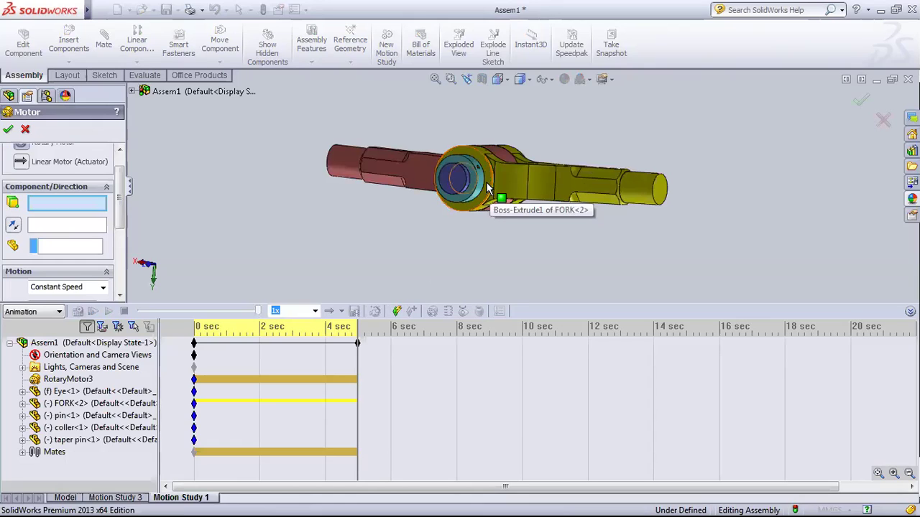
pyautogui.click(485, 182)
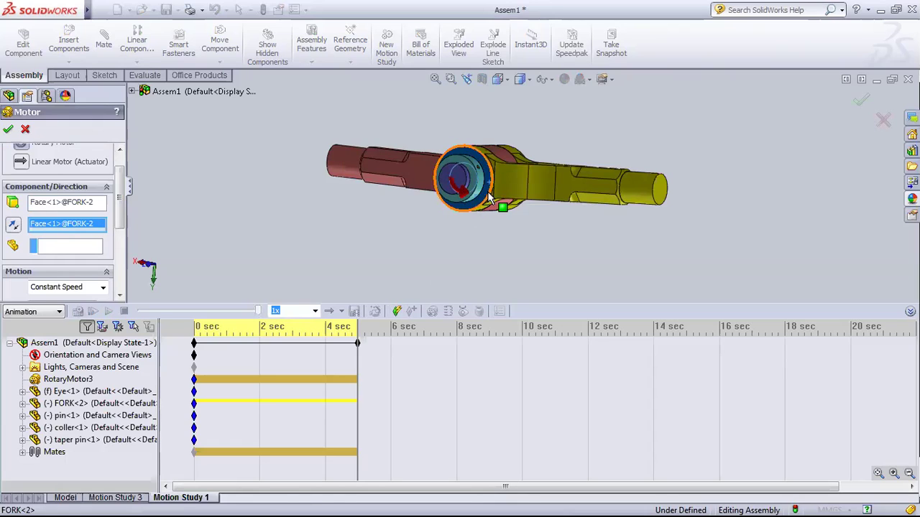
pyautogui.scroll(-1, 120, 227)
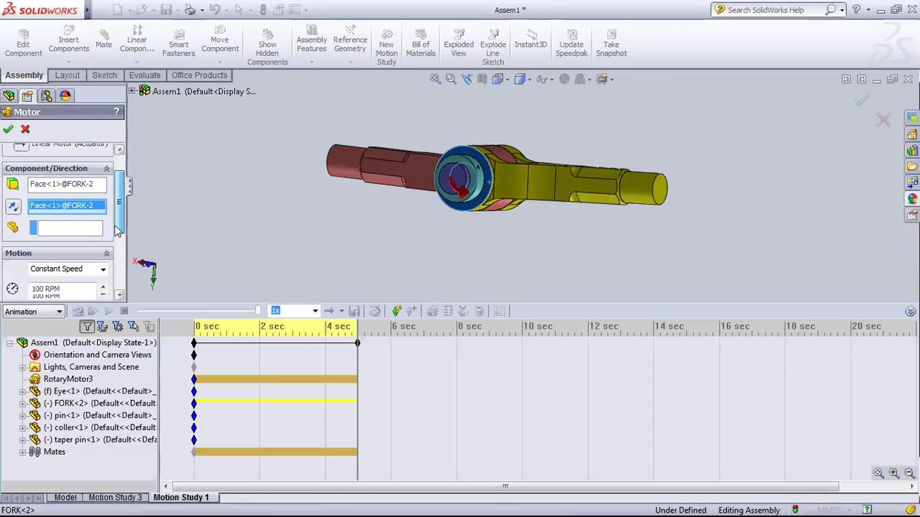
pyautogui.scroll(-1, 117, 243)
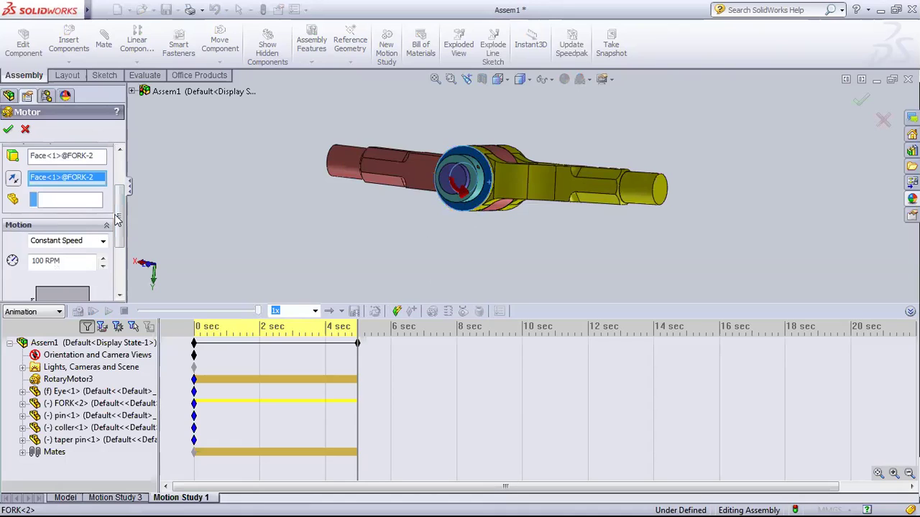
pyautogui.scroll(-1, 118, 220)
pyautogui.scroll(-2, 117, 229)
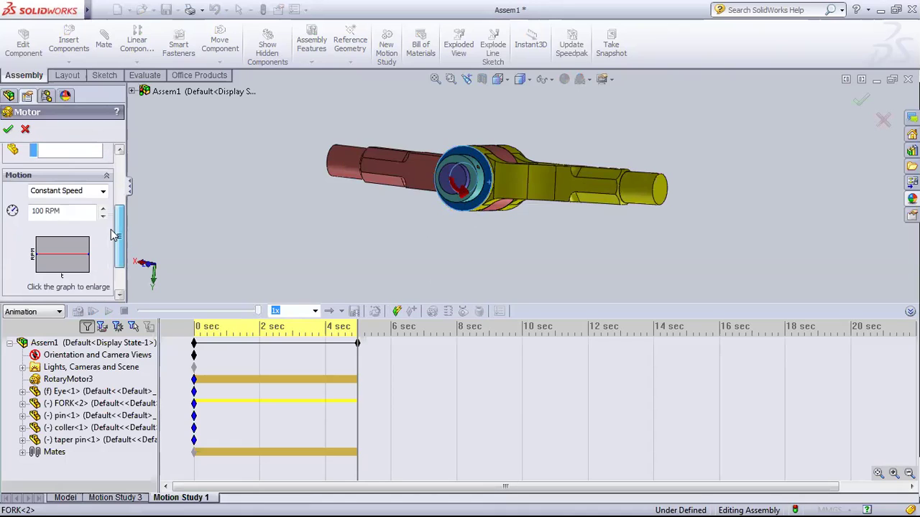
pyautogui.scroll(1, 79, 219)
pyautogui.click(65, 217)
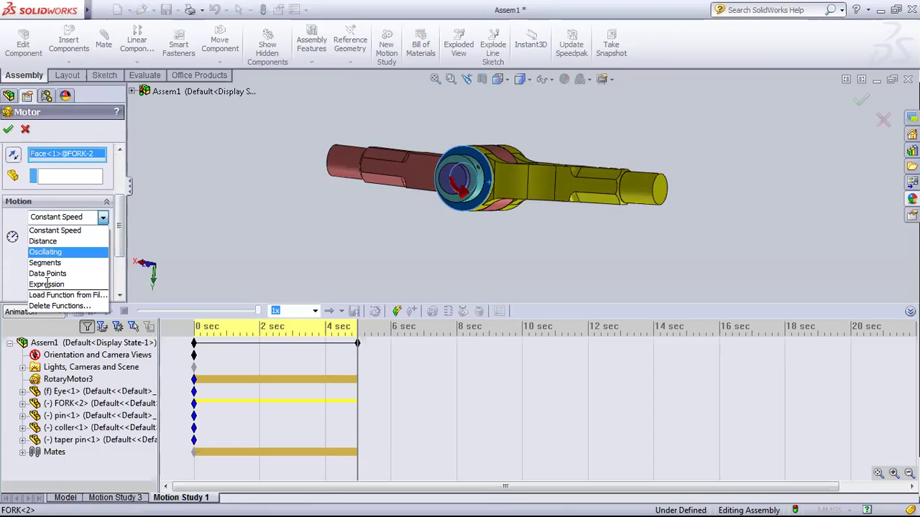
pyautogui.click(46, 251)
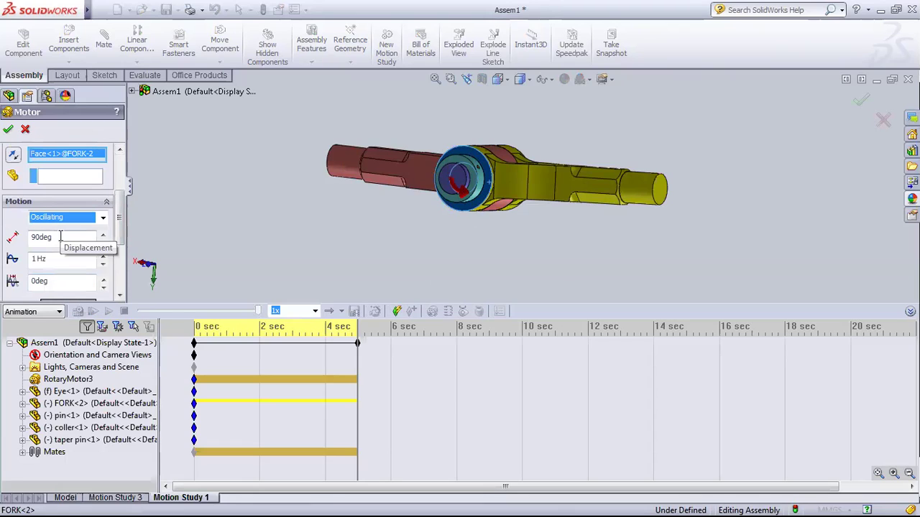
# Step: Set the motor's displacement to 180deg and its phase to 270deg
pyautogui.click(54, 284)
pyautogui.click(62, 239)
pyautogui.moveTo(6, 228); pyautogui.dragTo(8, 227)
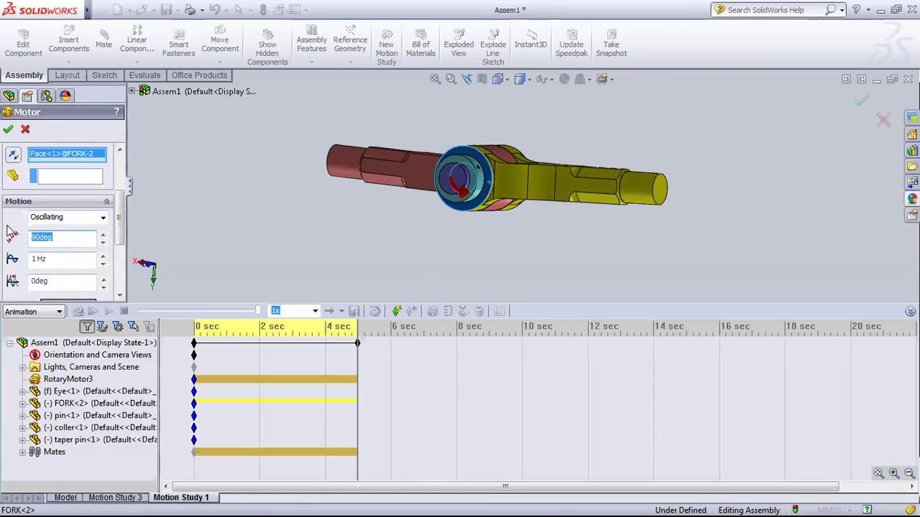
pyautogui.write('118')
pyautogui.press('BackSpace')
pyautogui.press('BackSpace')
pyautogui.write('80')
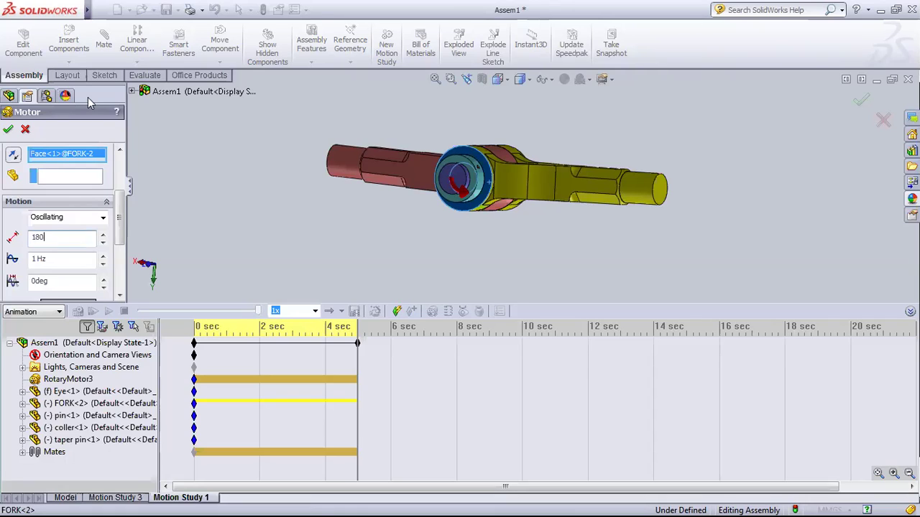
pyautogui.press('Tab')
pyautogui.press('Tab')
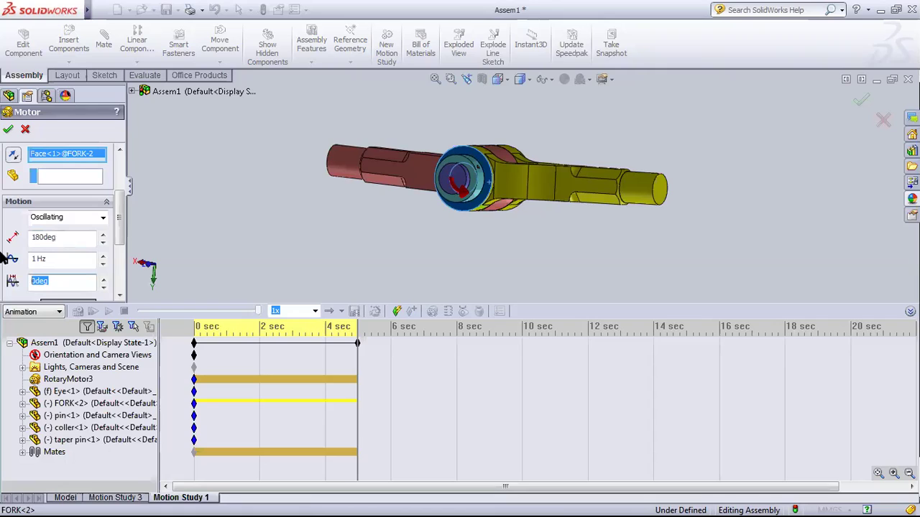
pyautogui.write('-90')
pyautogui.press('Return')
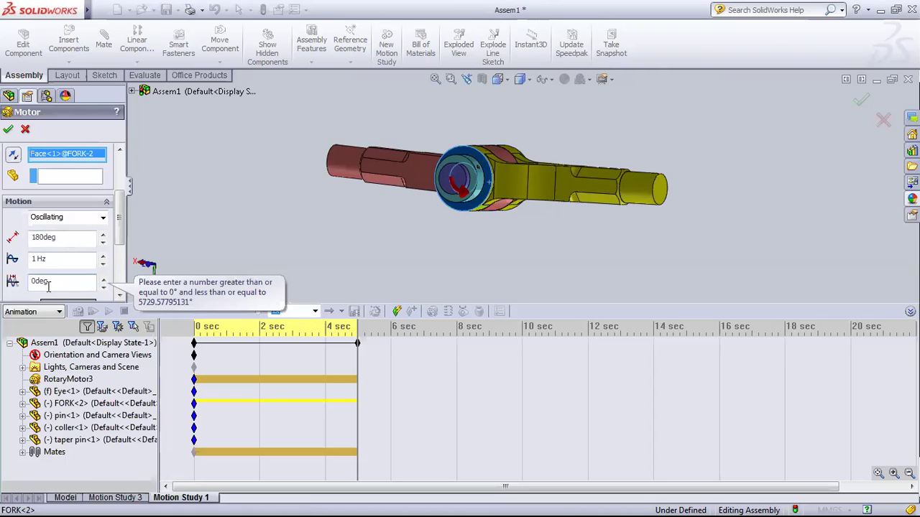
pyautogui.hotkey('ctrl', 'a')
pyautogui.write('270')
# Step: Confirm RotaryMotor4 and play the motion study
pyautogui.click(9, 128)
pyautogui.click(109, 312)
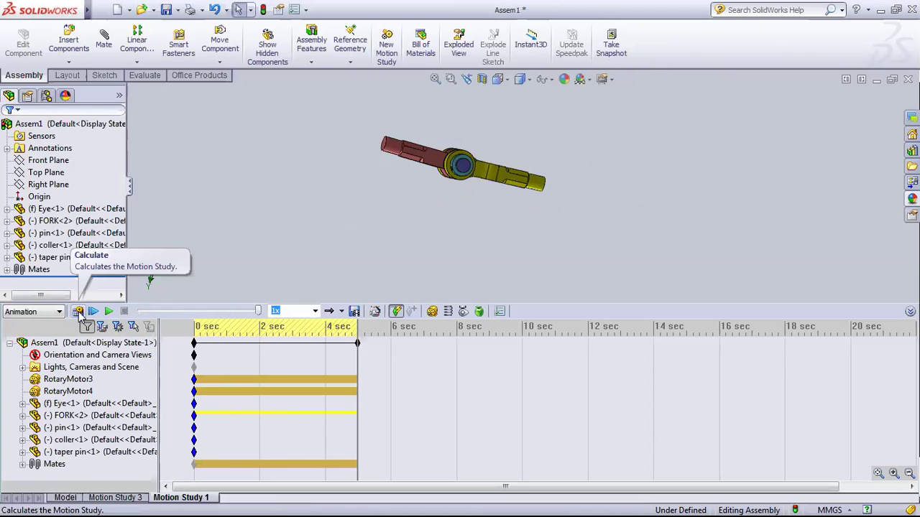
pyautogui.click(397, 319)
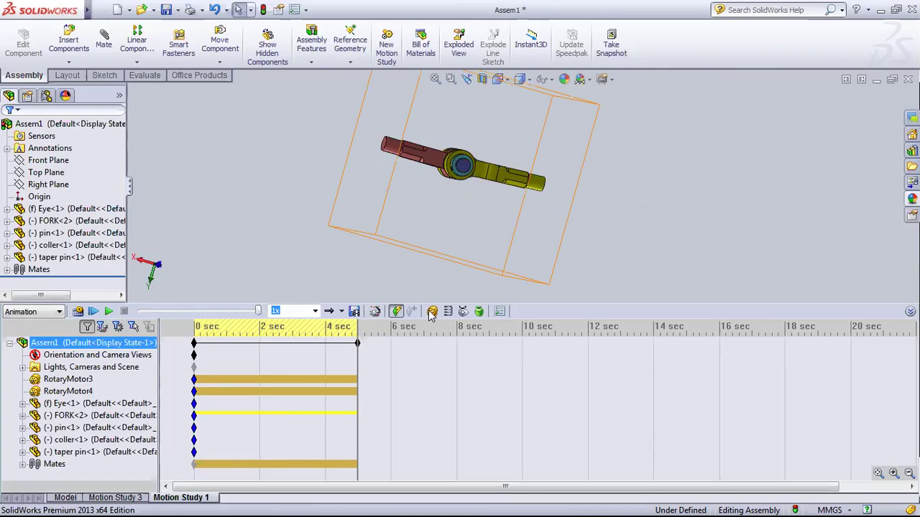
pyautogui.click(431, 312)
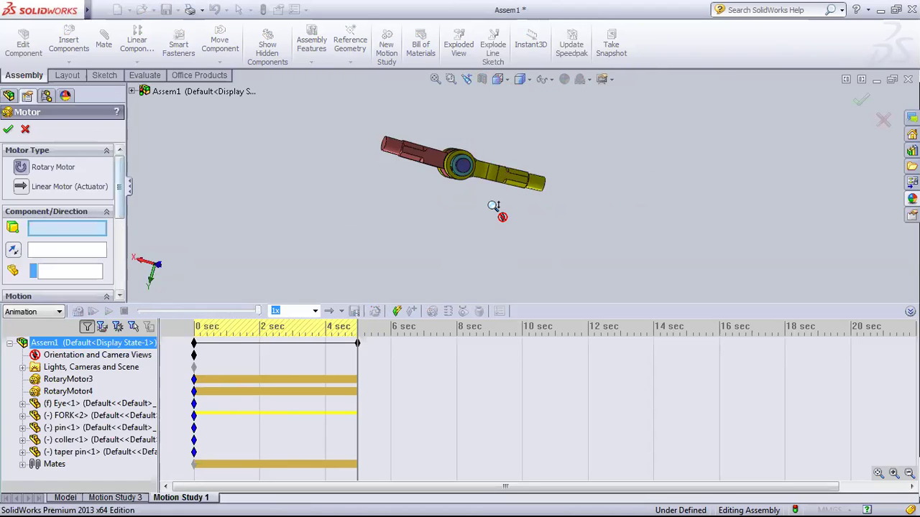
# Step: Pick the fork's flat face for the new motor and a second fork face for direction
pyautogui.scroll(-5, 493, 206)
pyautogui.click(518, 196)
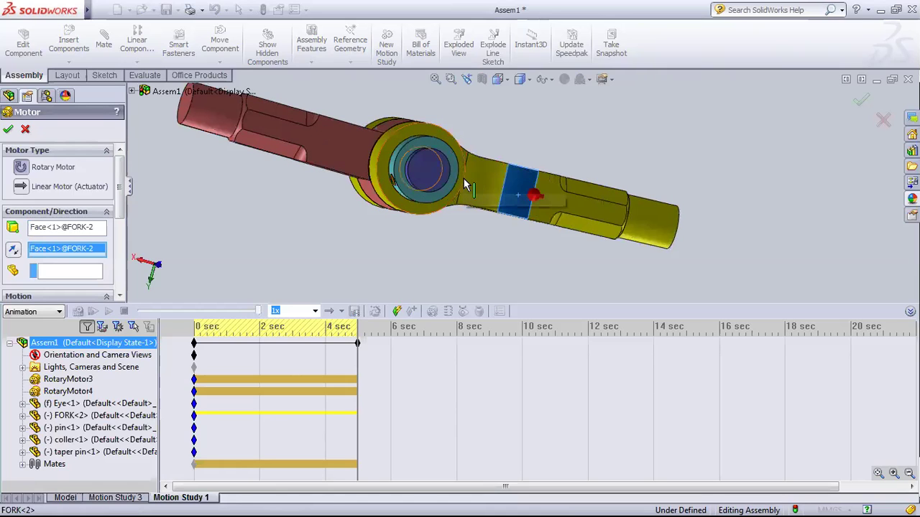
pyautogui.scroll(-2, 464, 178)
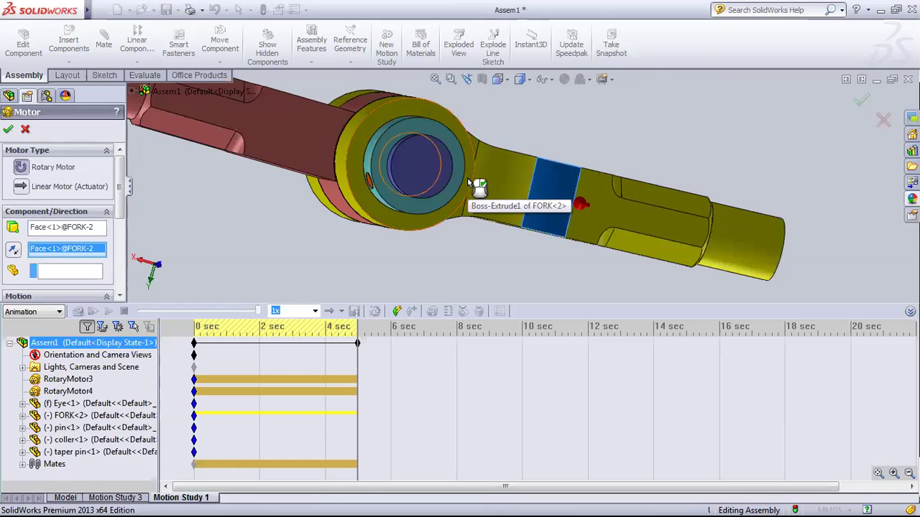
pyautogui.click(467, 177)
pyautogui.moveTo(491, 255); pyautogui.dragTo(460, 251, button='middle')
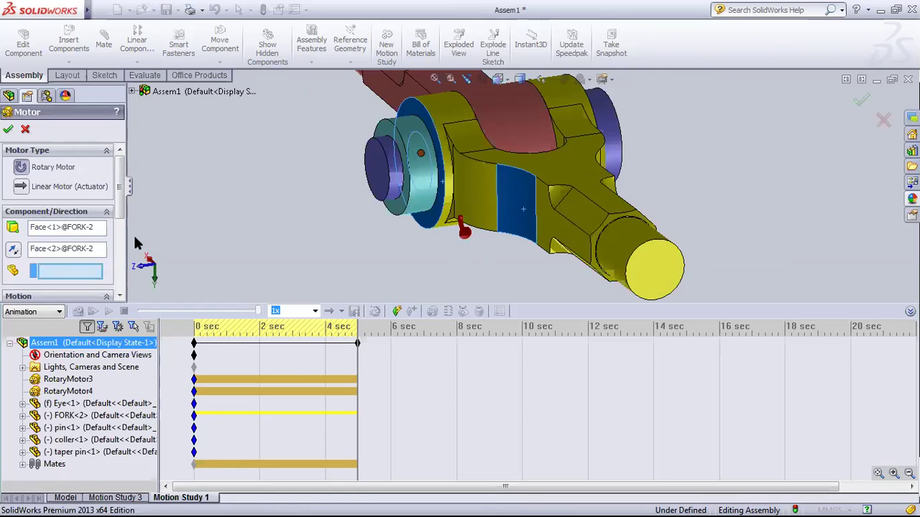
pyautogui.moveTo(137, 243); pyautogui.dragTo(125, 207, button='middle')
pyautogui.scroll(-3, 86, 216)
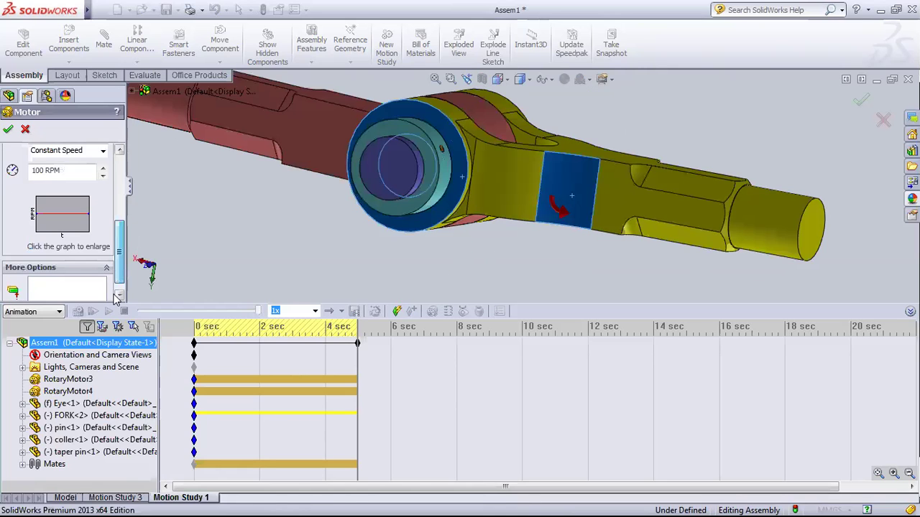
pyautogui.scroll(-3, 70, 228)
pyautogui.scroll(2, 69, 228)
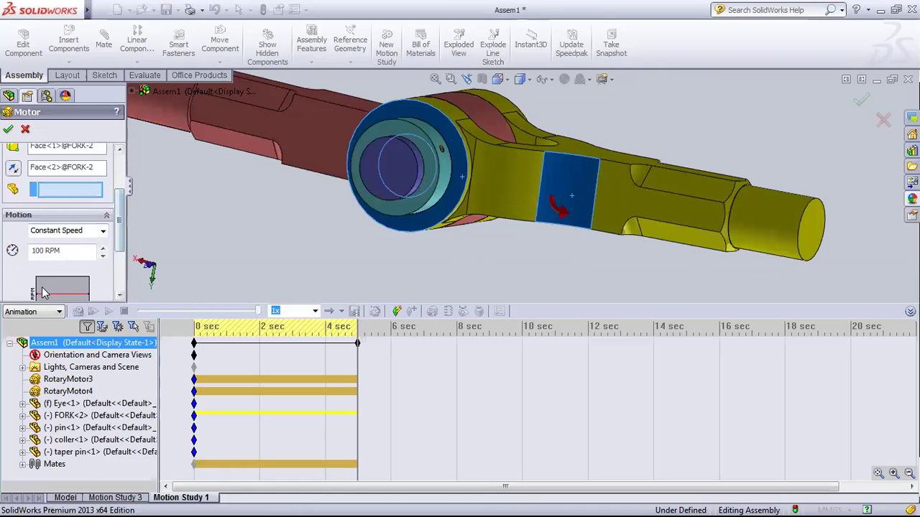
# Step: Make RotaryMotor5 oscillate with 180deg amplitude and 270deg phase, and confirm it
pyautogui.click(70, 229)
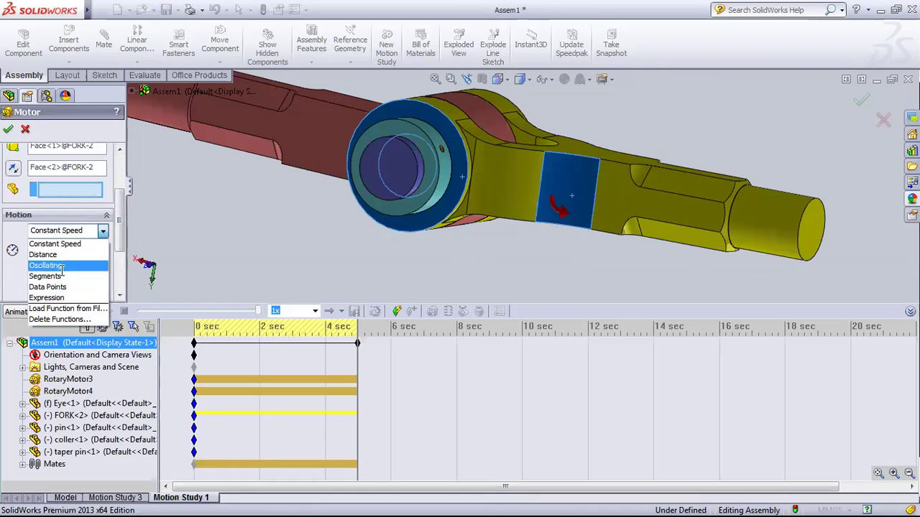
pyautogui.click(63, 265)
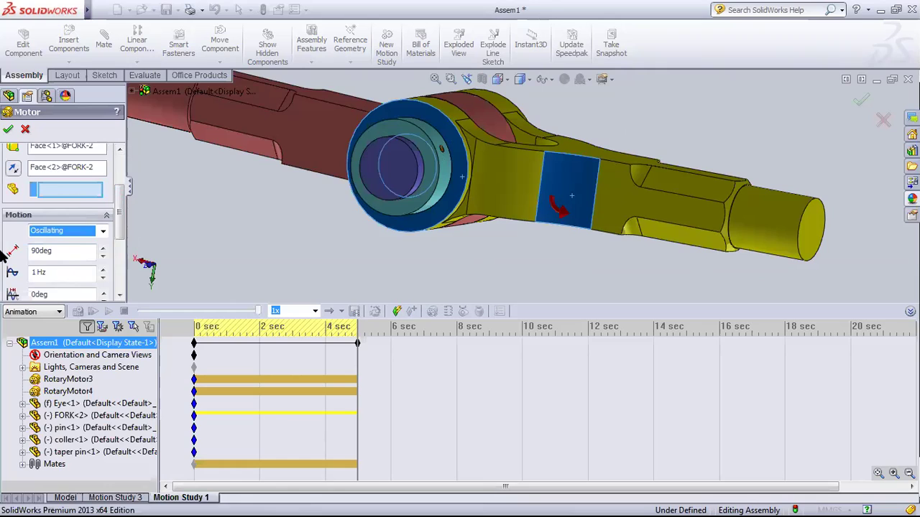
pyautogui.press('Tab')
pyautogui.write('180')
pyautogui.scroll(-3, 118, 252)
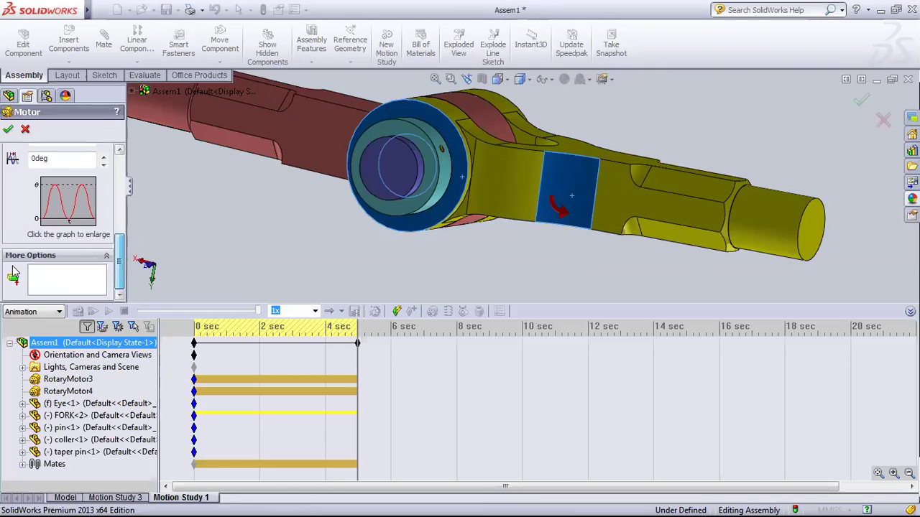
pyautogui.press('Tab')
pyautogui.write('270')
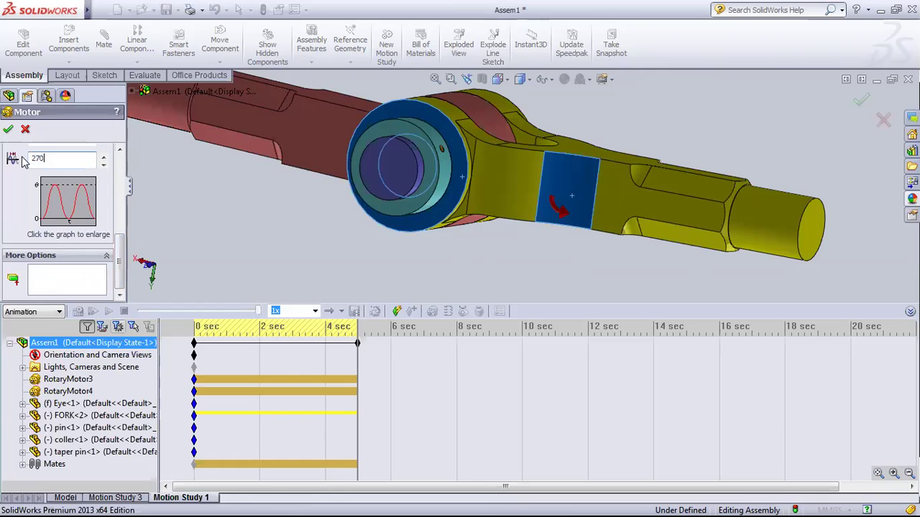
pyautogui.click(9, 130)
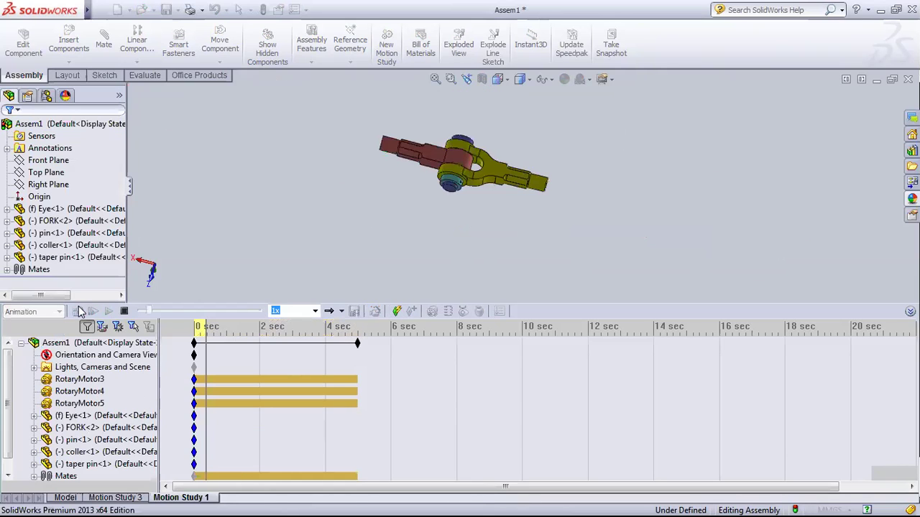
# Step: Recalculate and play Motion Study 1, then orbit to view the swung fork
pyautogui.click(79, 311)
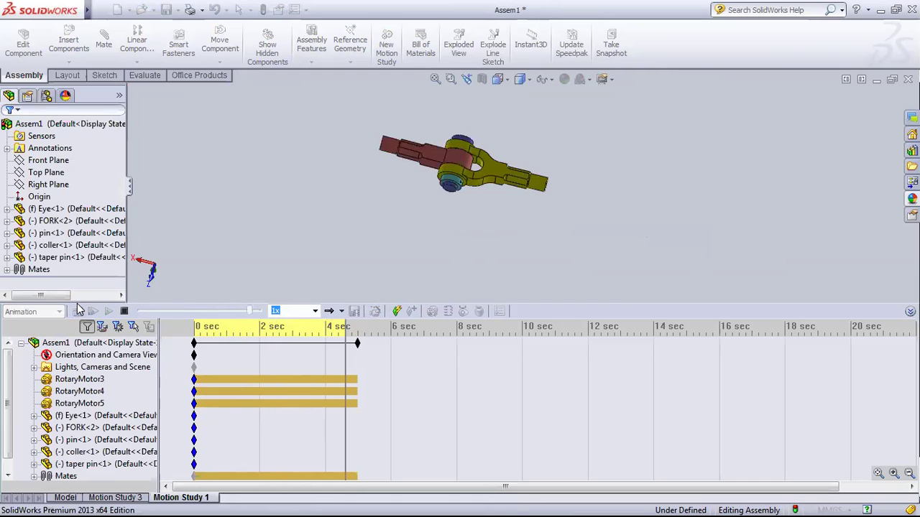
pyautogui.click(107, 310)
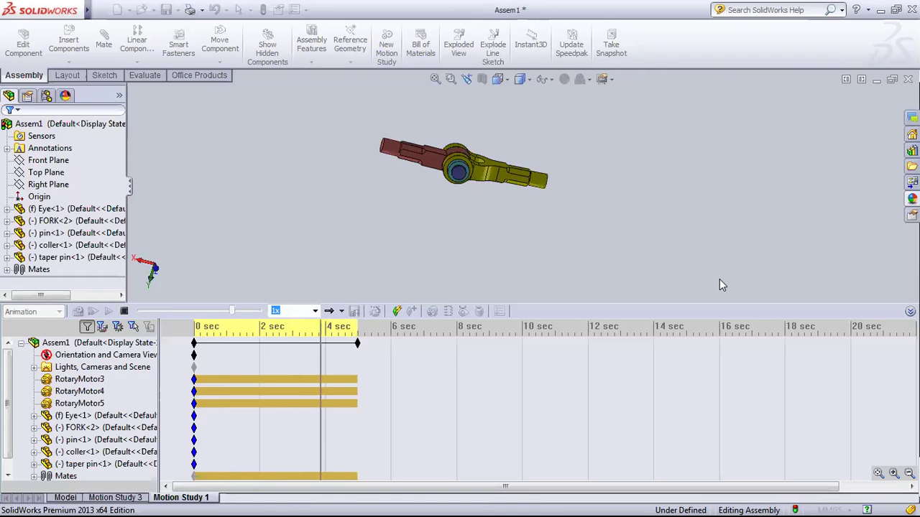
pyautogui.moveTo(534, 170)
pyautogui.mouseDown(button='middle')
pyautogui.moveTo(581, 168)
pyautogui.moveTo(400, 251)
pyautogui.mouseUp(button='middle')
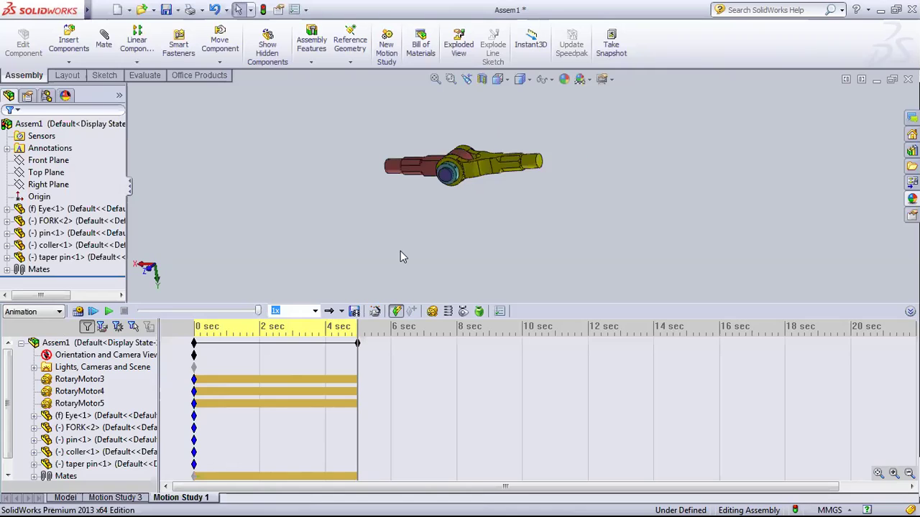
# Step: Start another rotary motor on the fork face, with the collar face as direction and moving part
pyautogui.click(431, 310)
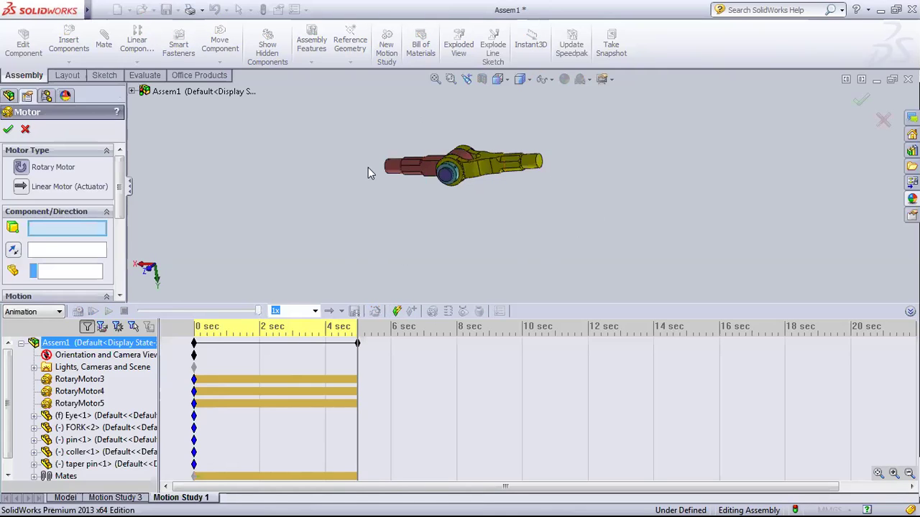
pyautogui.scroll(-3, 436, 156)
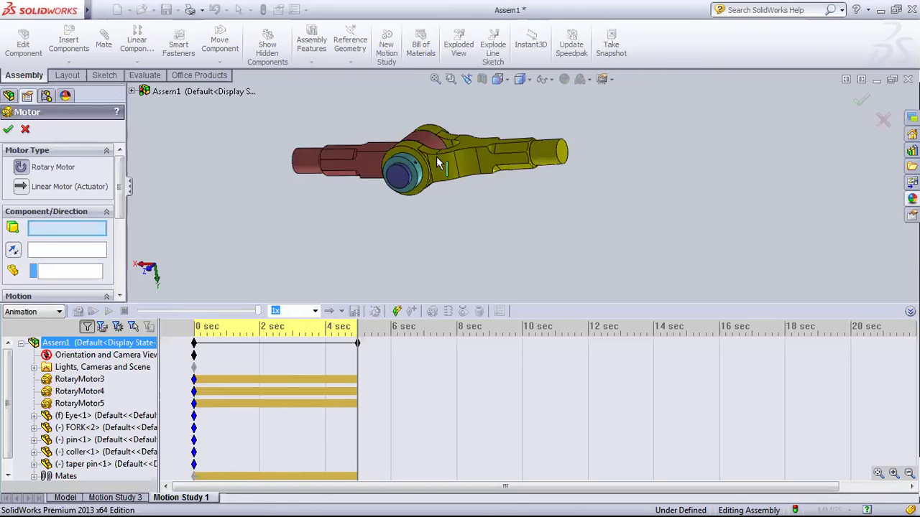
pyautogui.scroll(-3, 466, 147)
pyautogui.click(465, 147)
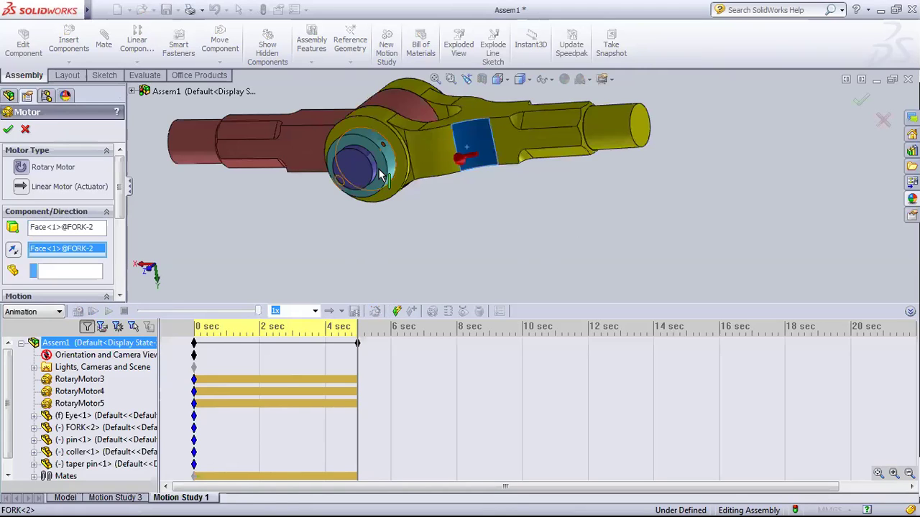
pyautogui.click(382, 177)
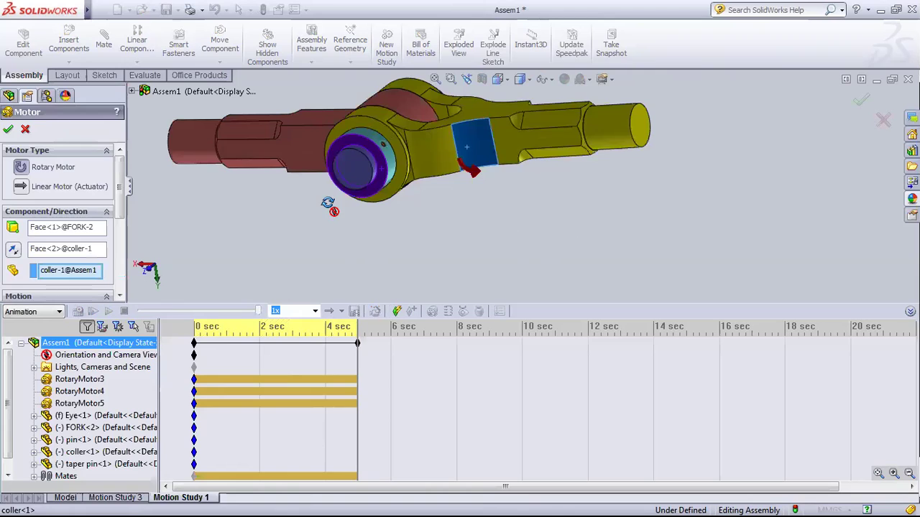
pyautogui.hotkey('ctrl', '8')
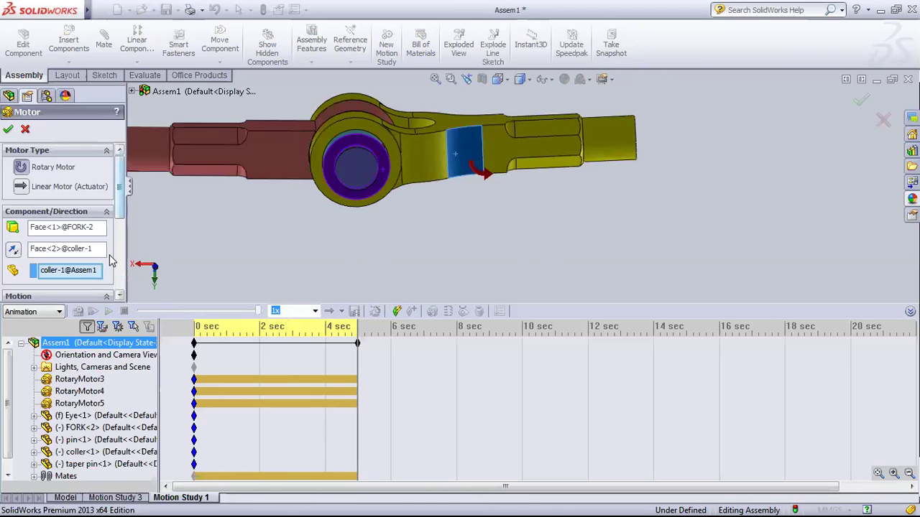
pyautogui.scroll(-3, 112, 263)
pyautogui.scroll(-1, 99, 191)
# Step: Change the motor speed value to 60
pyautogui.click(103, 193)
pyautogui.tripleClick(101, 195)
pyautogui.tripleClick(43, 189)
pyautogui.write('60')
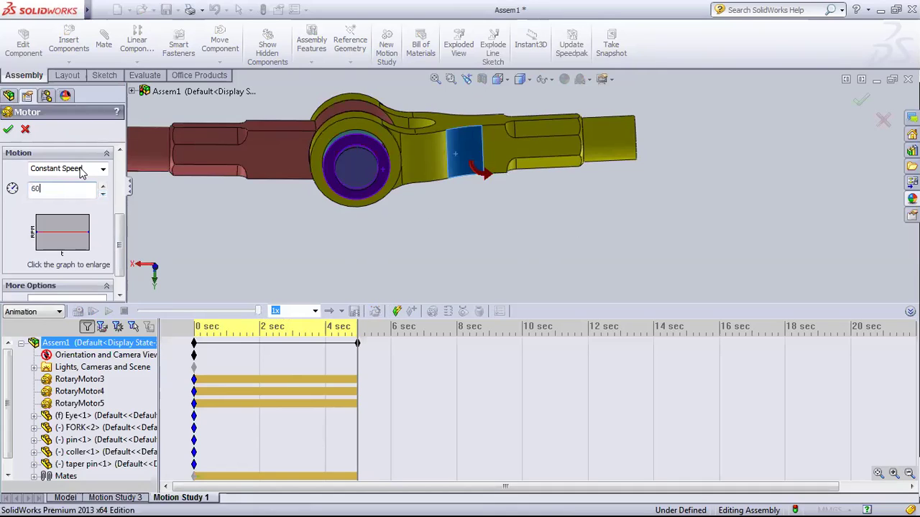
# Step: Switch the motor motion to Oscillating with 90deg amplitude at 1 Hz
pyautogui.click(102, 168)
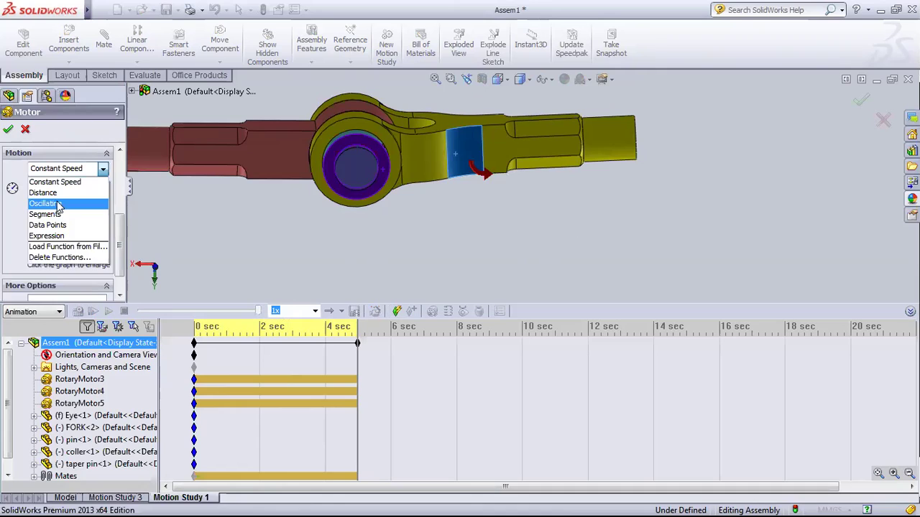
pyautogui.click(59, 205)
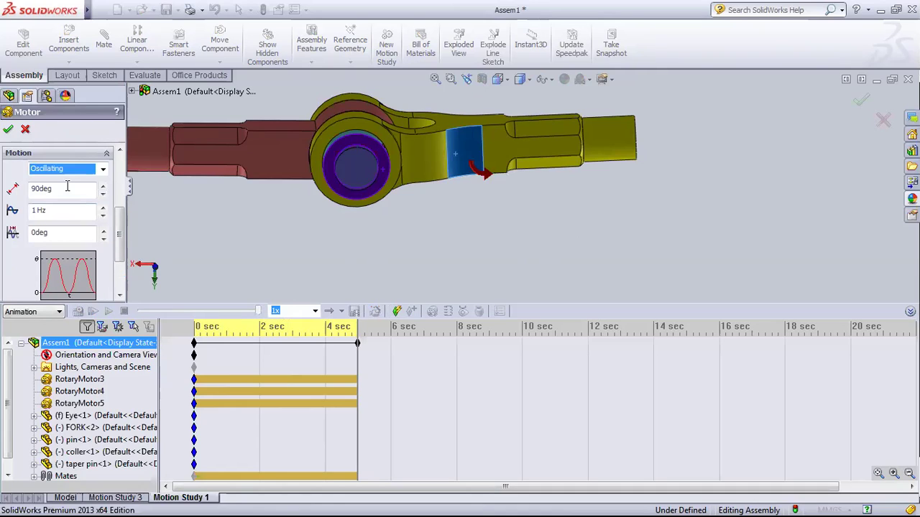
pyautogui.click(61, 188)
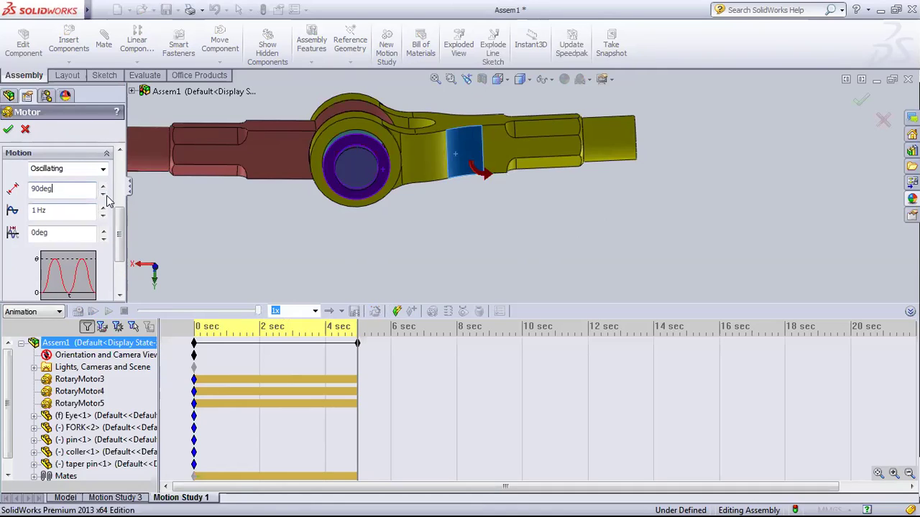
pyautogui.moveTo(119, 238)
pyautogui.mouseDown()
pyautogui.moveTo(113, 271)
pyautogui.moveTo(107, 237)
pyautogui.mouseUp()
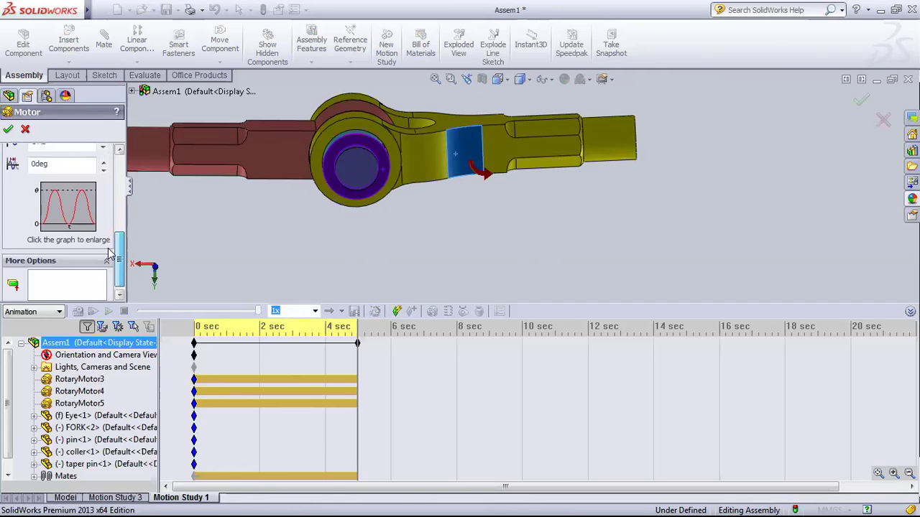
pyautogui.scroll(3, 106, 228)
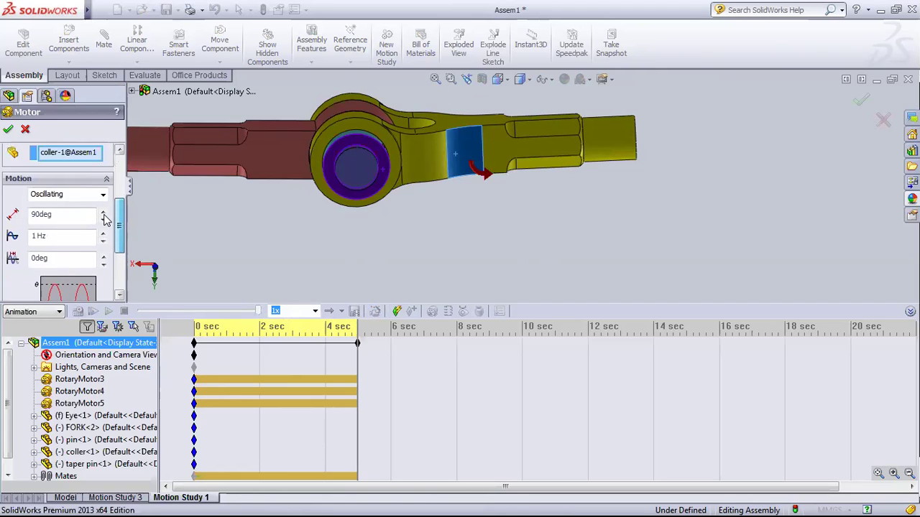
pyautogui.click(103, 206)
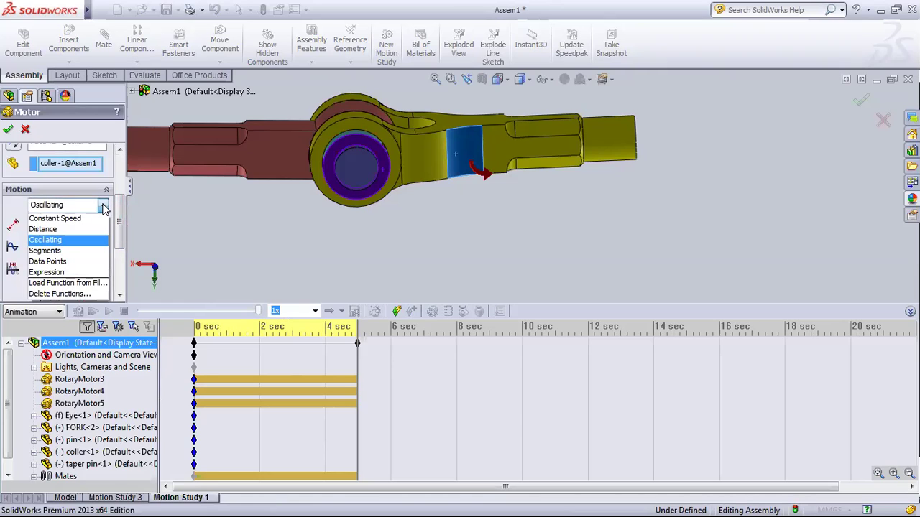
pyautogui.click(58, 229)
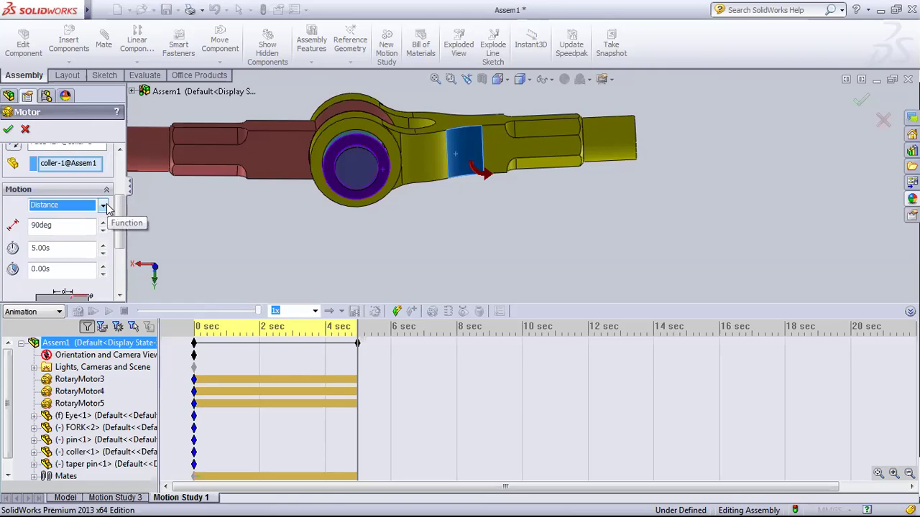
pyautogui.click(103, 205)
pyautogui.click(68, 242)
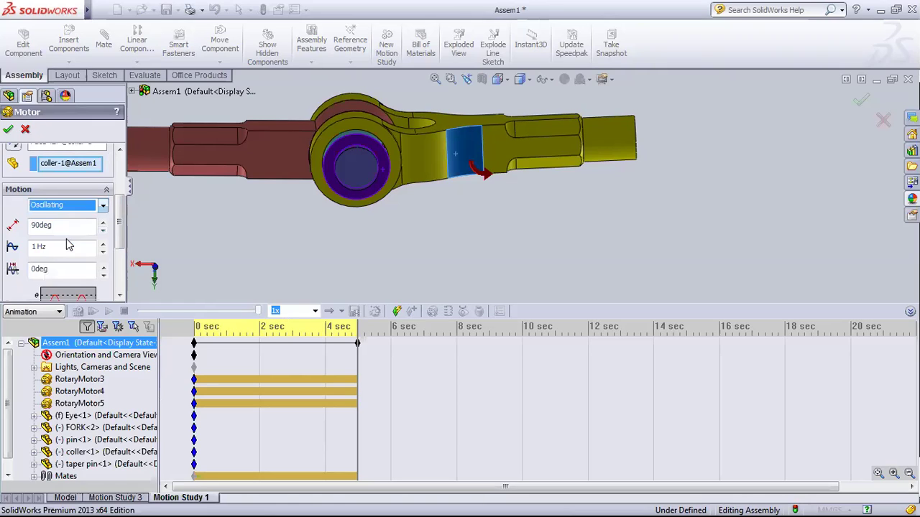
# Step: Set the oscillation phase to 270deg
pyautogui.scroll(-1, 119, 232)
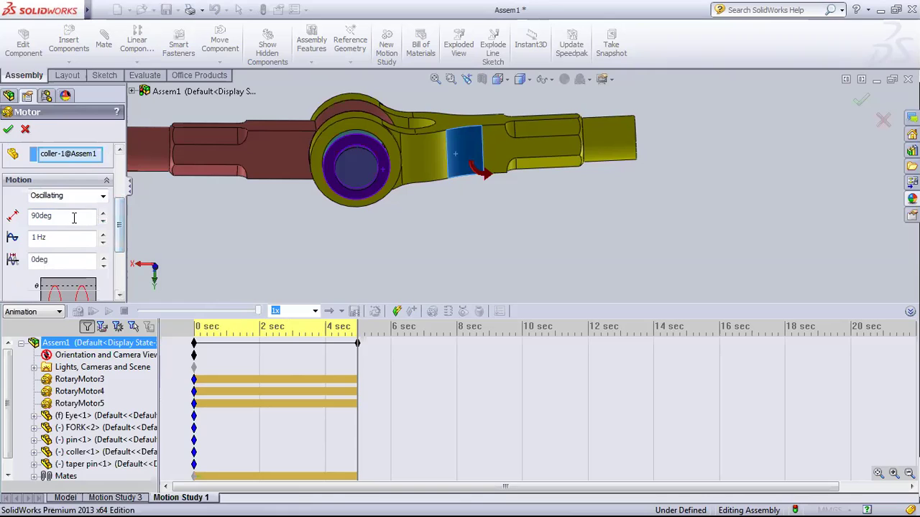
pyautogui.scroll(-1, 124, 244)
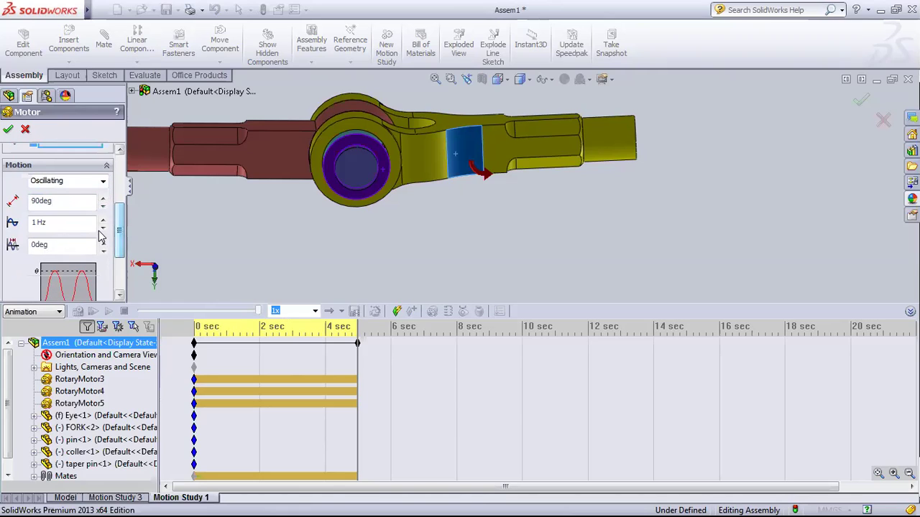
pyautogui.click(64, 246)
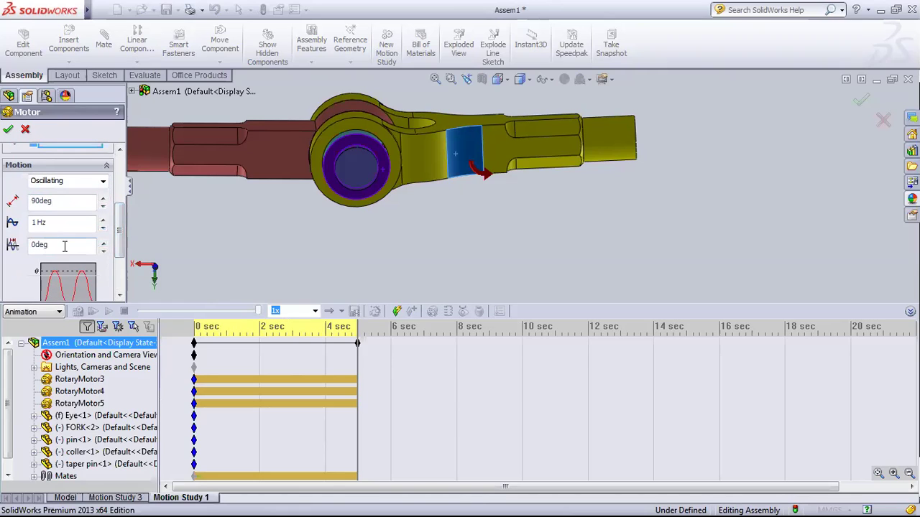
pyautogui.moveTo(64, 247); pyautogui.dragTo(20, 239)
pyautogui.click(24, 267)
pyautogui.scroll(-1, 72, 230)
pyautogui.scroll(-2, 72, 230)
pyautogui.scroll(4, 59, 185)
pyautogui.scroll(1, 59, 185)
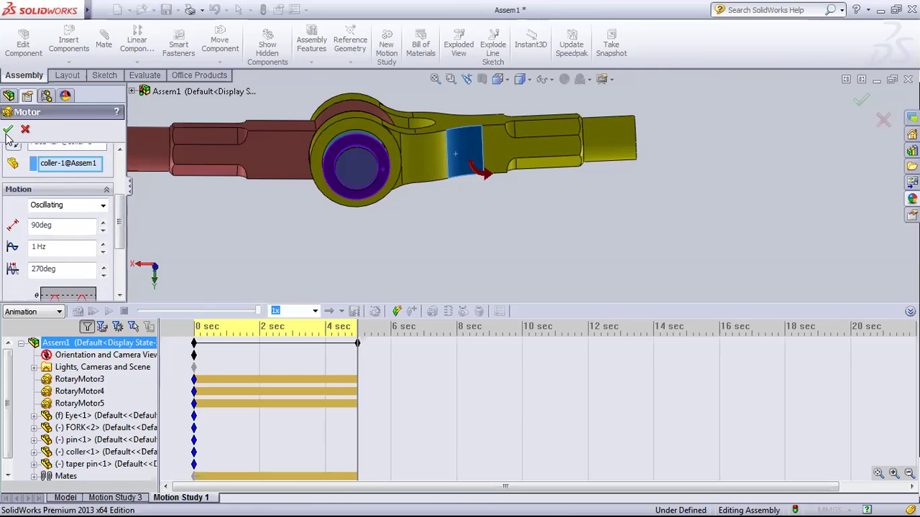
# Step: Accept the collar motor, then play and recalculate Motion Study 1 with all four rotary motors
pyautogui.click(7, 134)
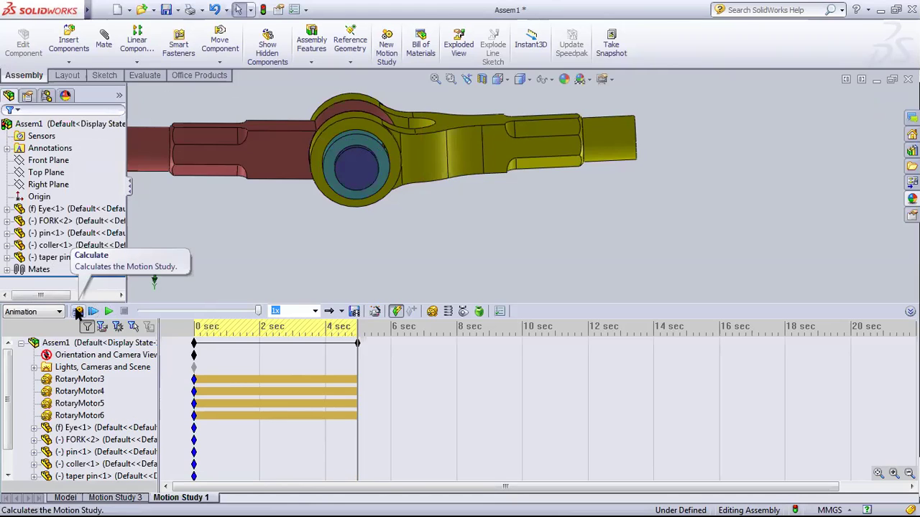
pyautogui.click(93, 311)
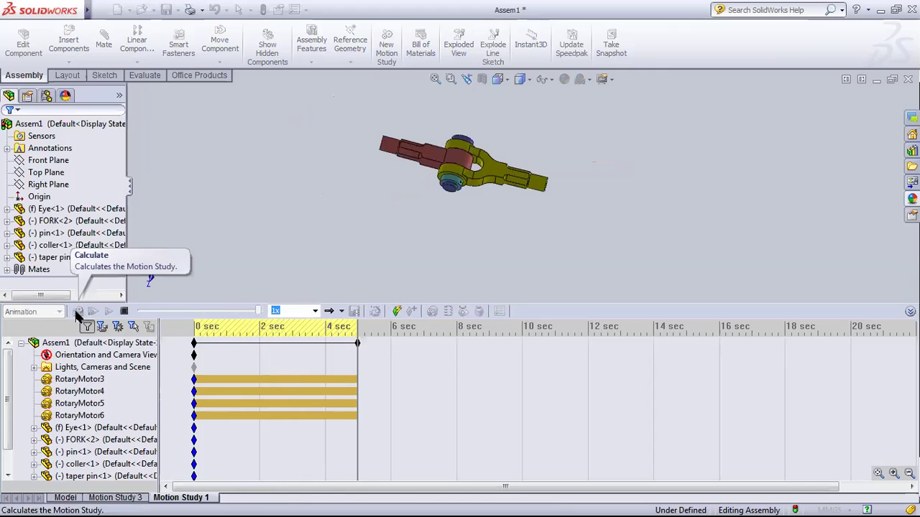
pyautogui.click(78, 311)
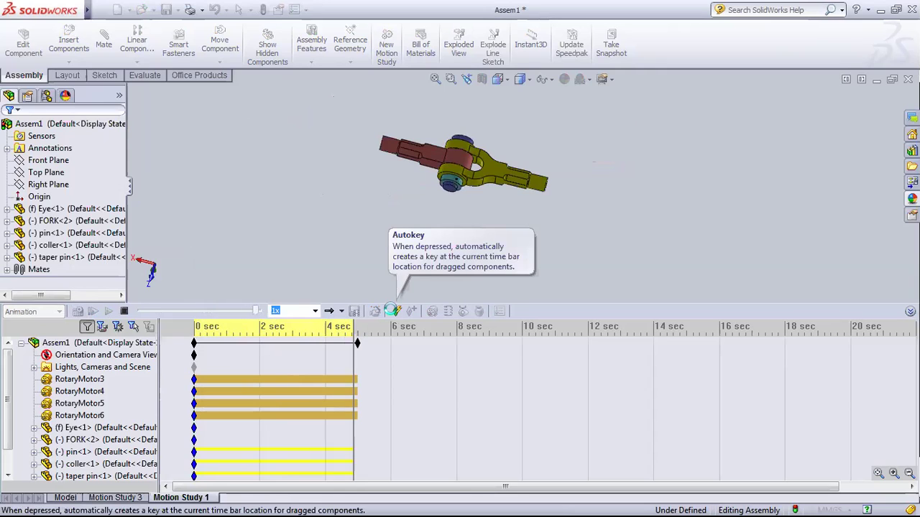
# Step: Check Motion Study 3, return to Motion Study 1 and select the extra rotary motors in the tree
pyautogui.click(119, 498)
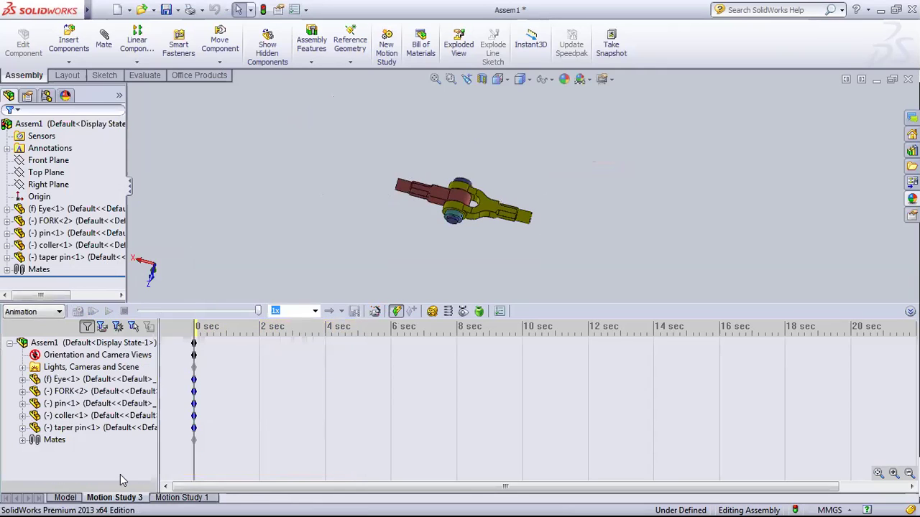
pyautogui.click(179, 497)
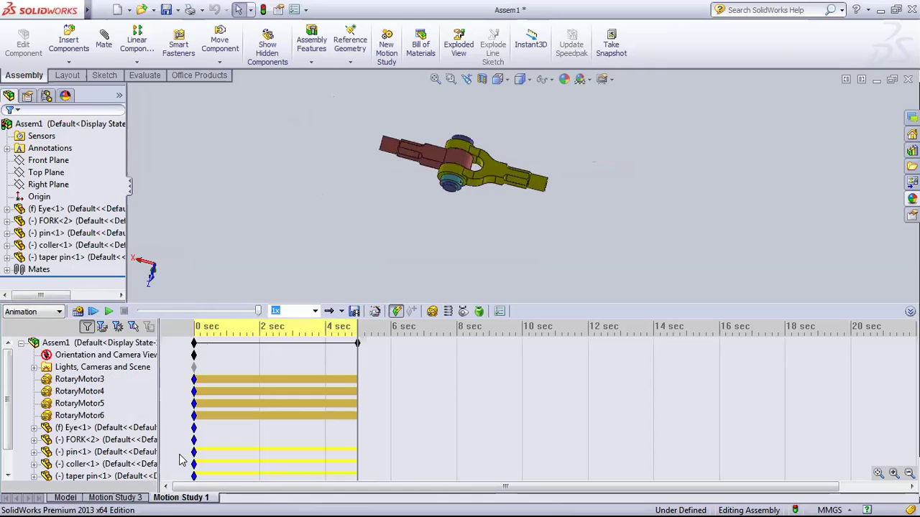
pyautogui.moveTo(278, 246); pyautogui.dragTo(265, 171, button='middle')
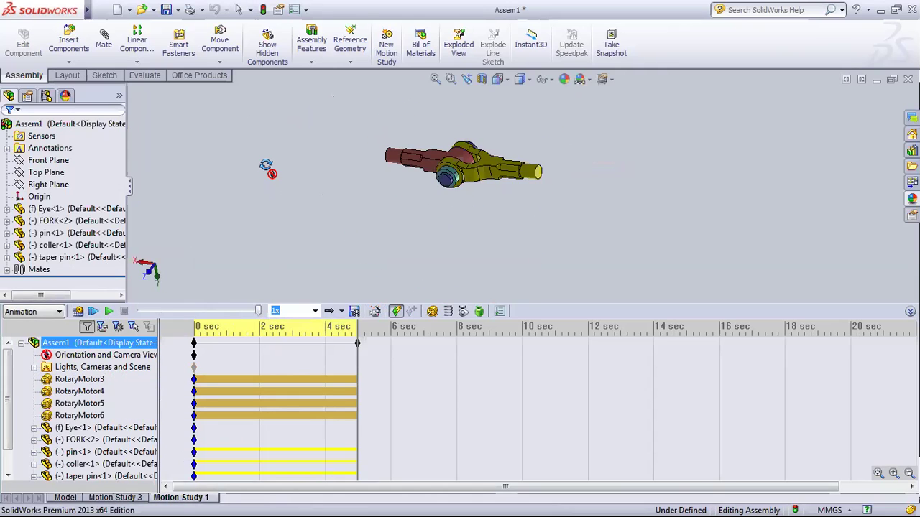
pyautogui.click(242, 440)
pyautogui.click(68, 405)
pyautogui.click(92, 390)
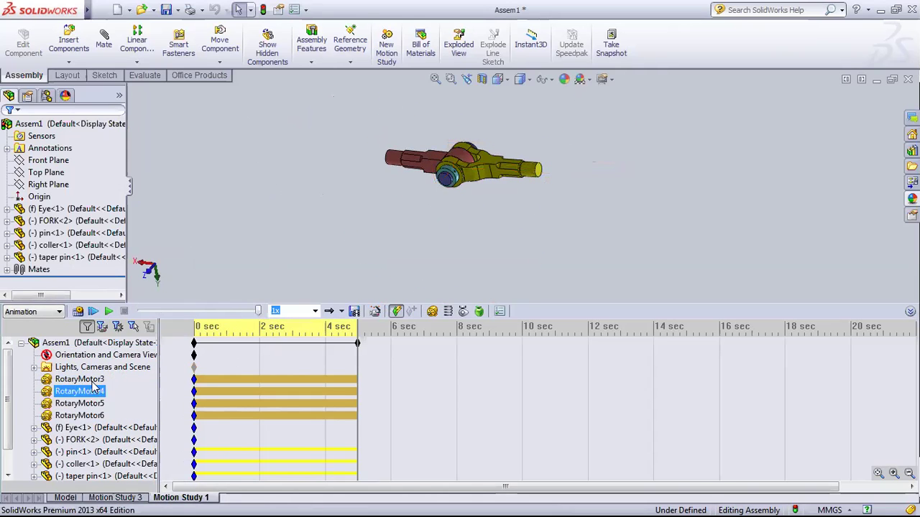
pyautogui.keyDown('ctrl'); pyautogui.click(85, 404); pyautogui.keyUp('ctrl')
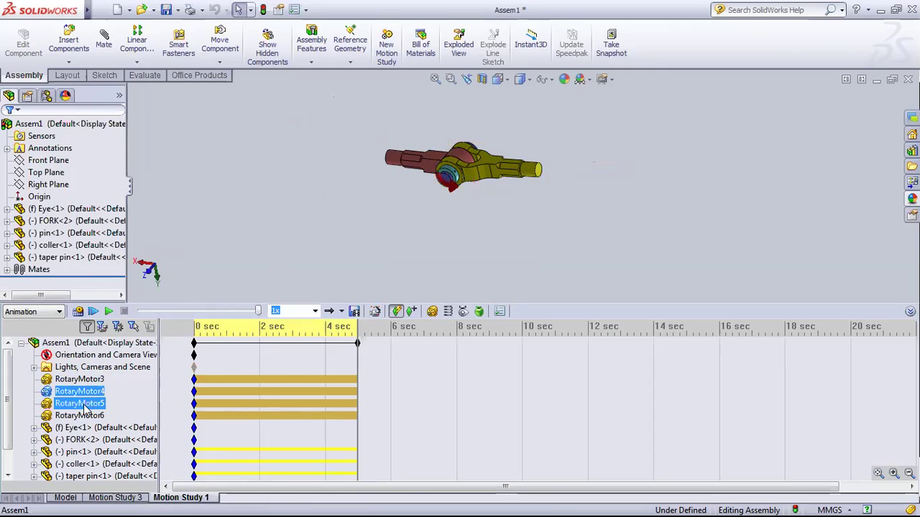
pyautogui.click(85, 404)
pyautogui.click(81, 416)
# Step: Delete RotaryMotor6, RotaryMotor5 and RotaryMotor4, leaving only RotaryMotor3
pyautogui.rightClick(80, 418)
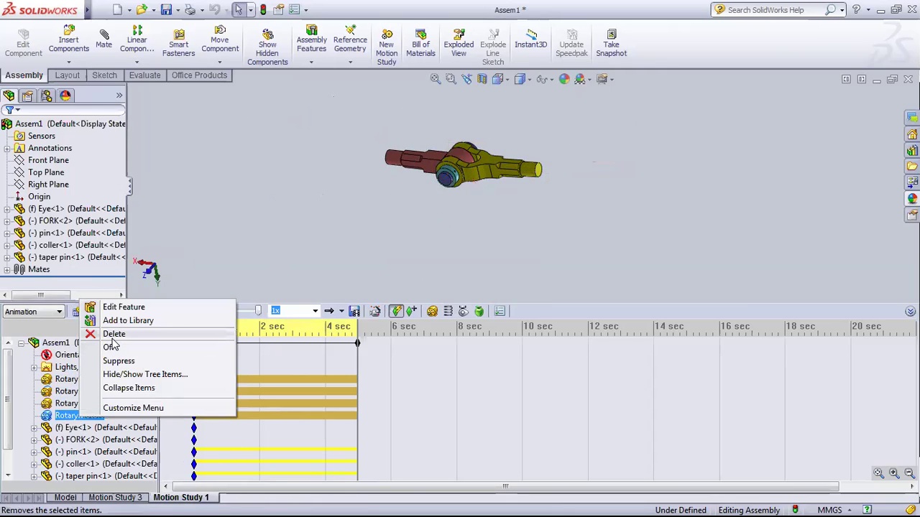
pyautogui.click(114, 334)
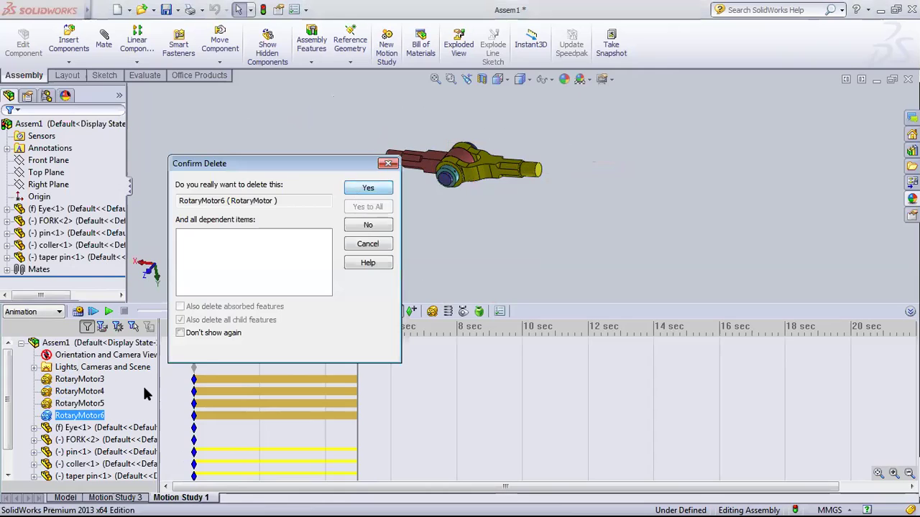
pyautogui.press('Return')
pyautogui.rightClick(92, 403)
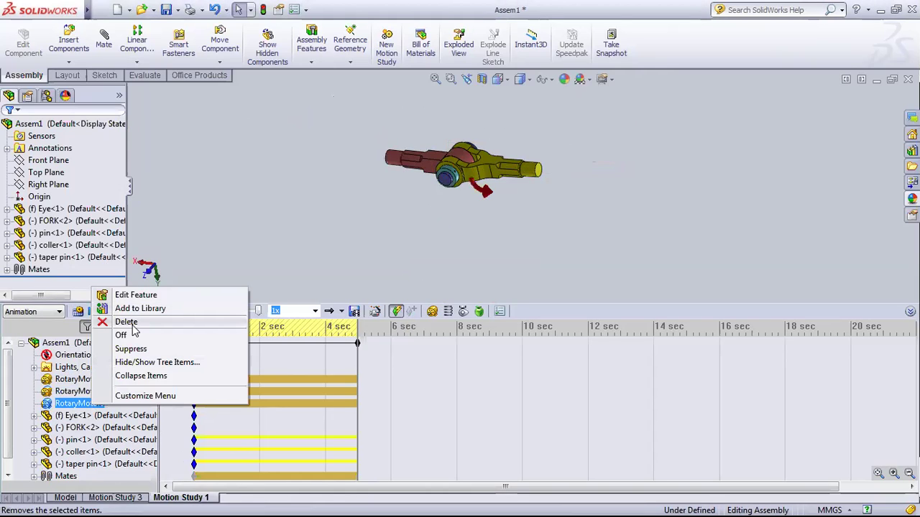
pyautogui.click(133, 329)
pyautogui.press('Return')
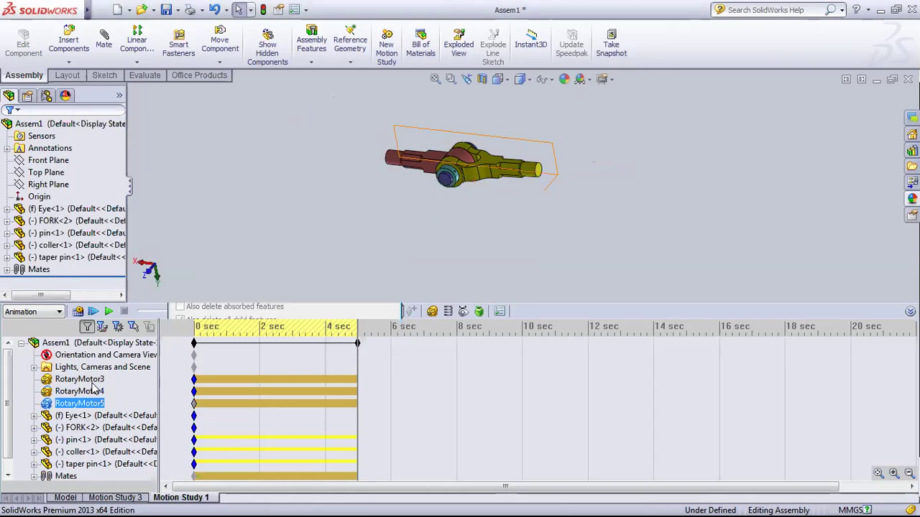
pyautogui.rightClick(82, 388)
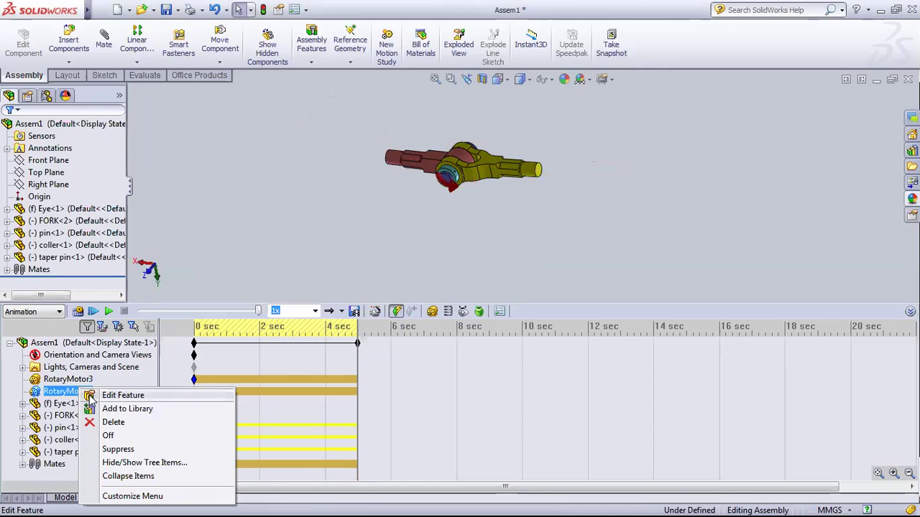
pyautogui.click(113, 422)
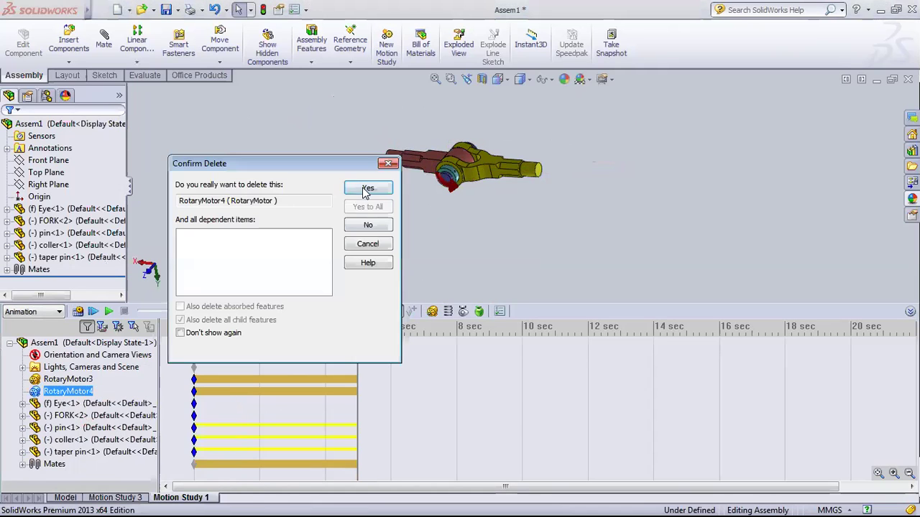
pyautogui.click(368, 188)
pyautogui.click(75, 380)
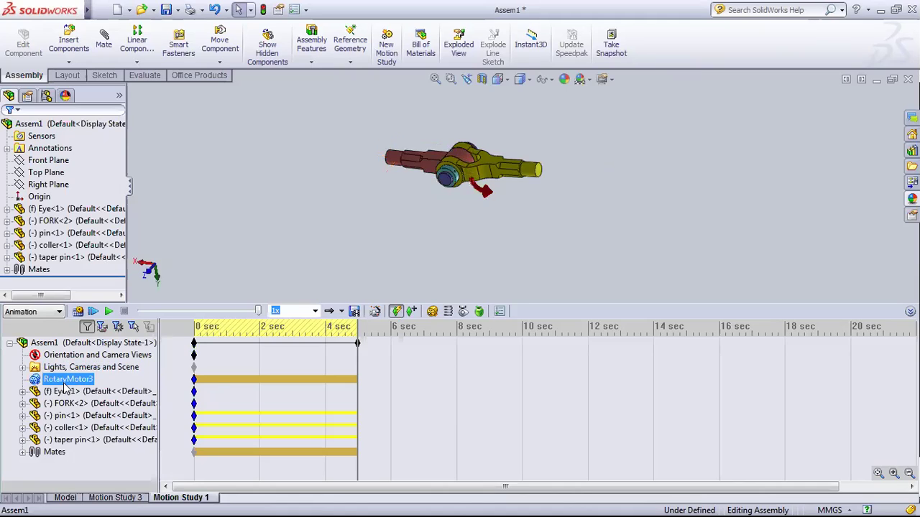
pyautogui.rightClick(65, 385)
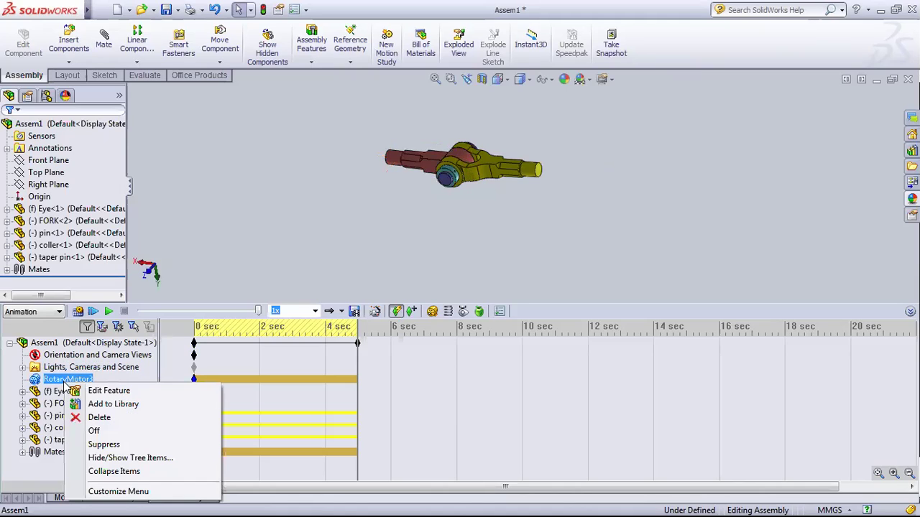
# Step: Edit RotaryMotor3 to apply a 270deg phase shift
pyautogui.click(100, 398)
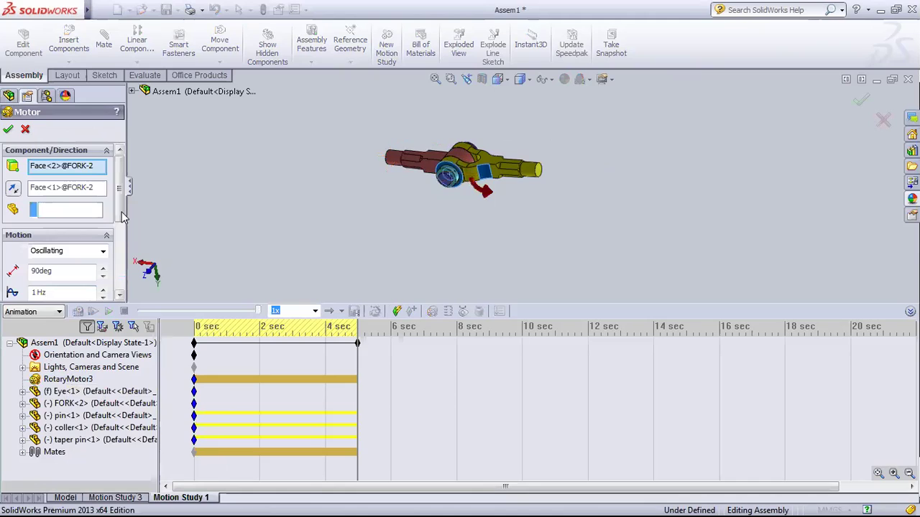
pyautogui.scroll(-3, 123, 262)
pyautogui.scroll(-1, 124, 262)
pyautogui.doubleClick(64, 185)
pyautogui.write('270')
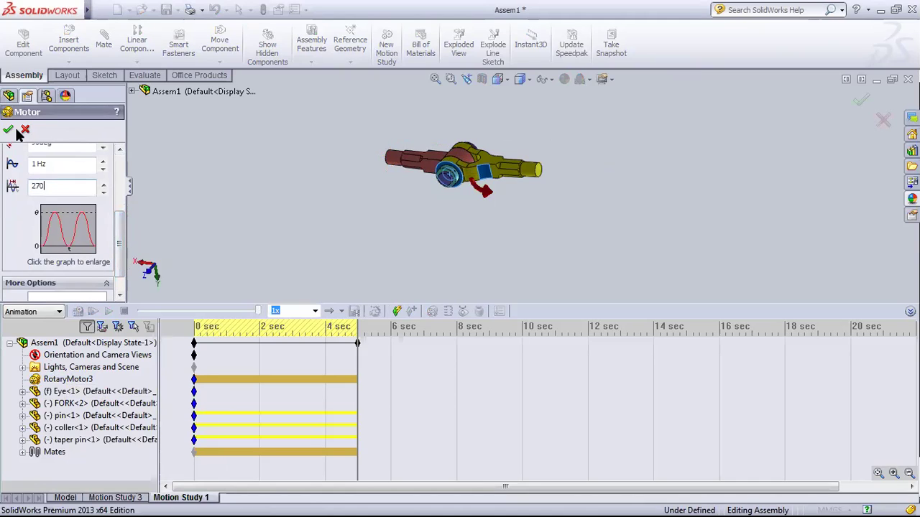
pyautogui.click(10, 130)
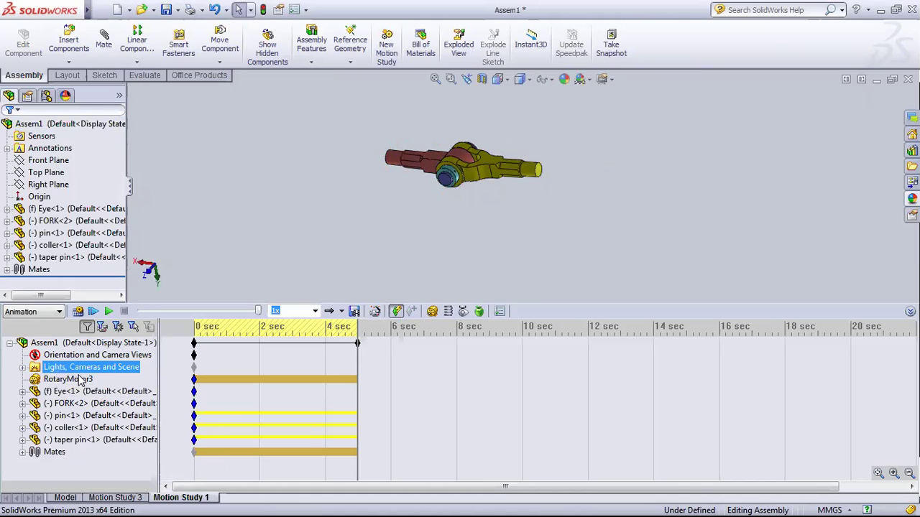
# Step: Play Motion Study 1 and select RotaryMotor3 in the study tree
pyautogui.click(109, 312)
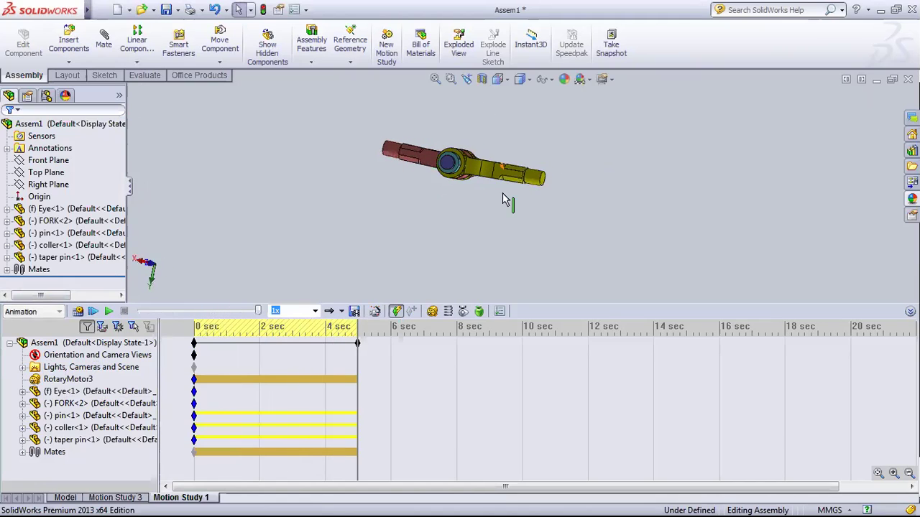
pyautogui.click(90, 368)
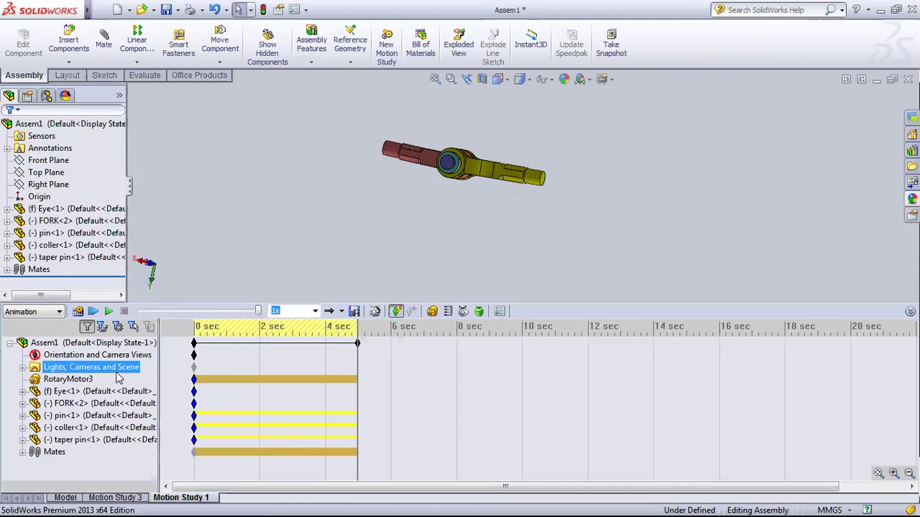
pyautogui.click(68, 379)
pyautogui.rightClick(68, 379)
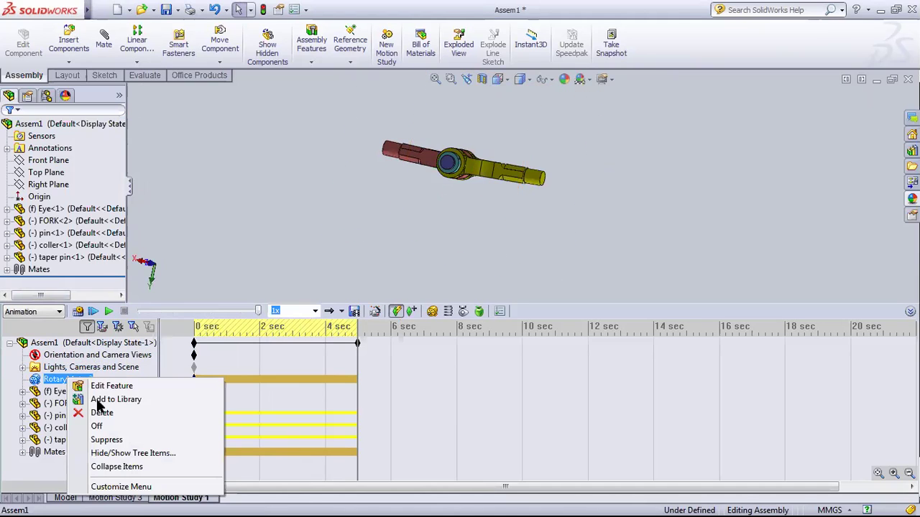
pyautogui.click(100, 386)
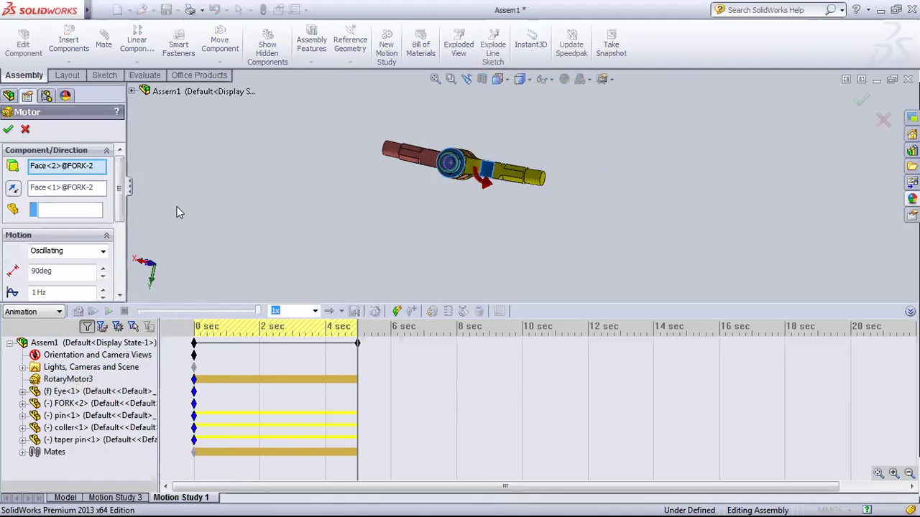
pyautogui.moveTo(476, 196); pyautogui.dragTo(483, 243, button='middle')
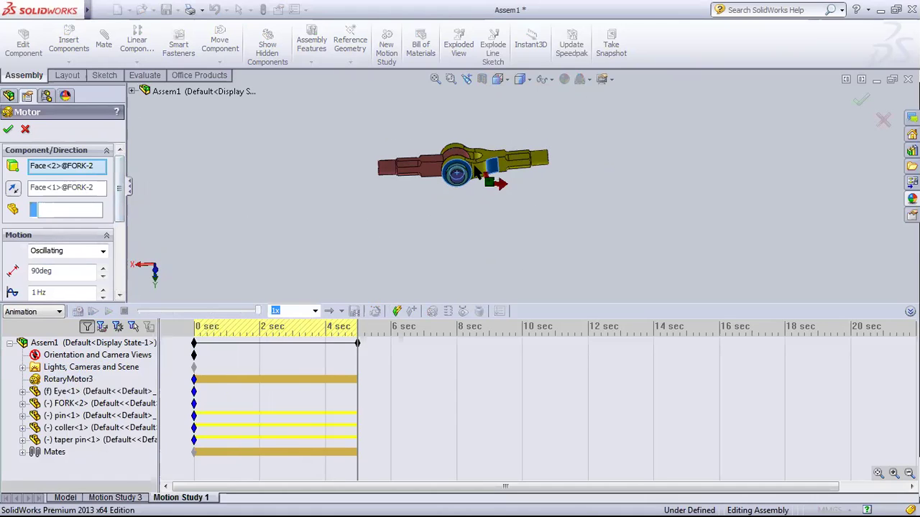
pyautogui.scroll(-2, 474, 180)
pyautogui.scroll(-3, 474, 180)
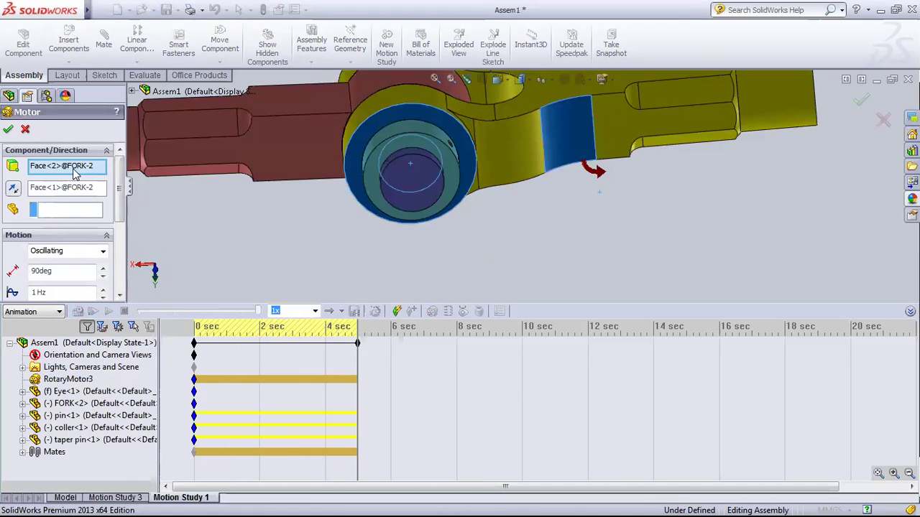
pyautogui.click(469, 153)
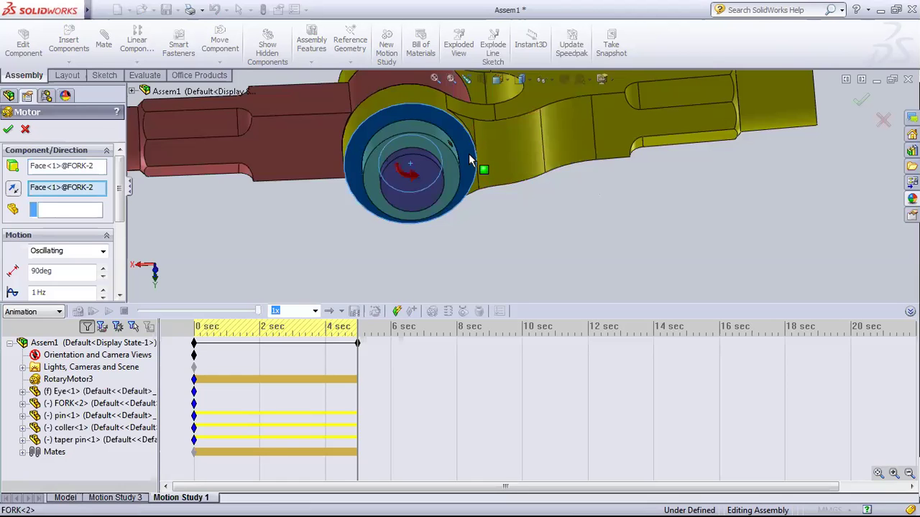
pyautogui.moveTo(406, 228)
pyautogui.mouseDown(button='middle')
pyautogui.moveTo(444, 195)
pyautogui.moveTo(480, 197)
pyautogui.mouseUp(button='middle')
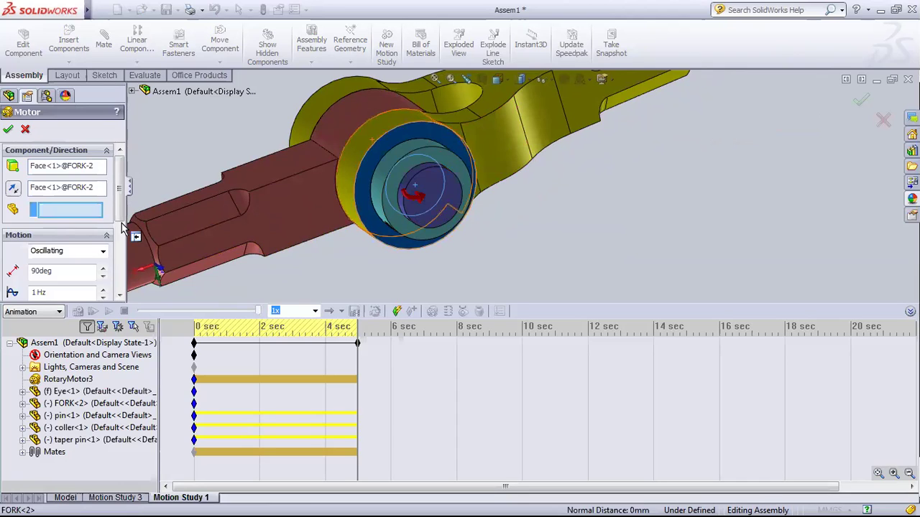
pyautogui.moveTo(119, 204); pyautogui.dragTo(120, 237)
pyautogui.scroll(1, 120, 237)
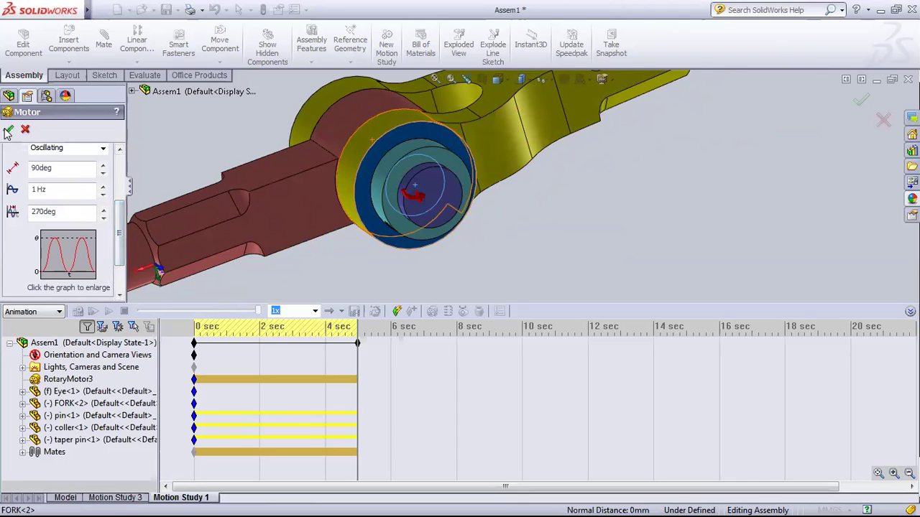
pyautogui.click(8, 129)
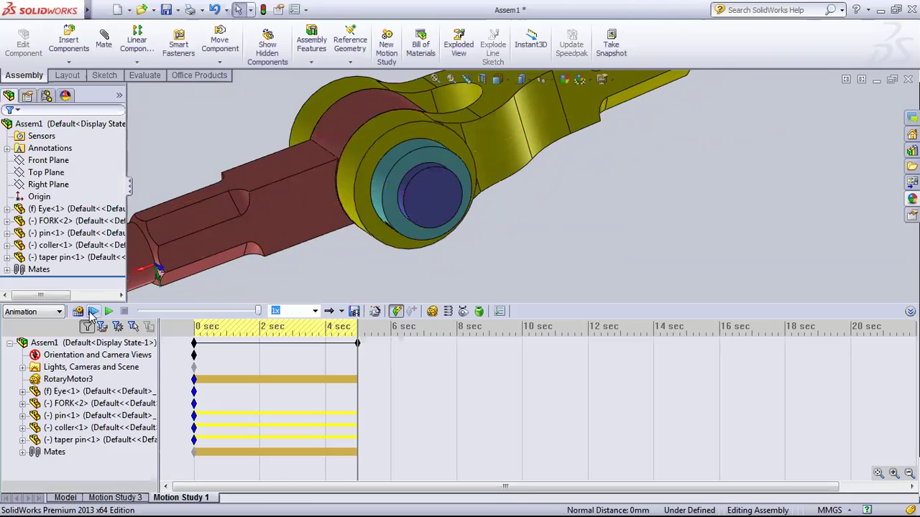
# Step: Recalculate the motion study and select taper pin<1> in the study tree
pyautogui.click(77, 311)
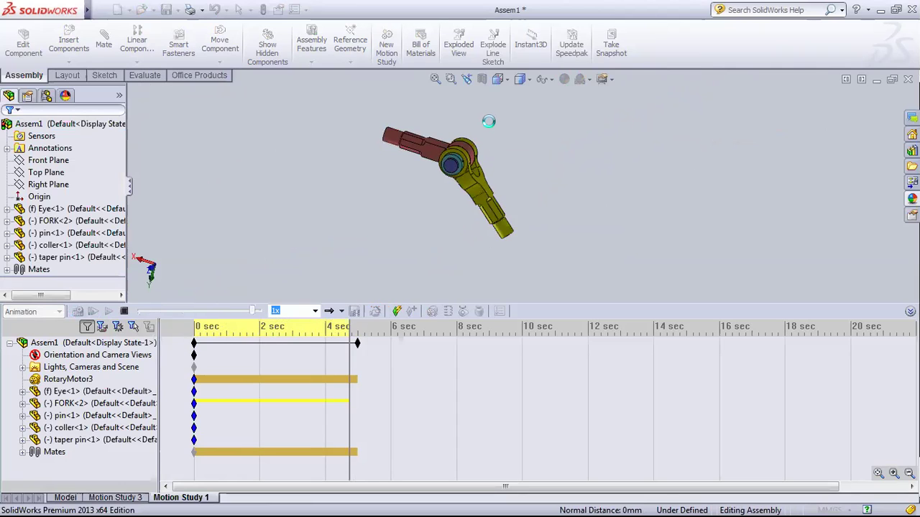
pyautogui.click(114, 214)
pyautogui.click(73, 438)
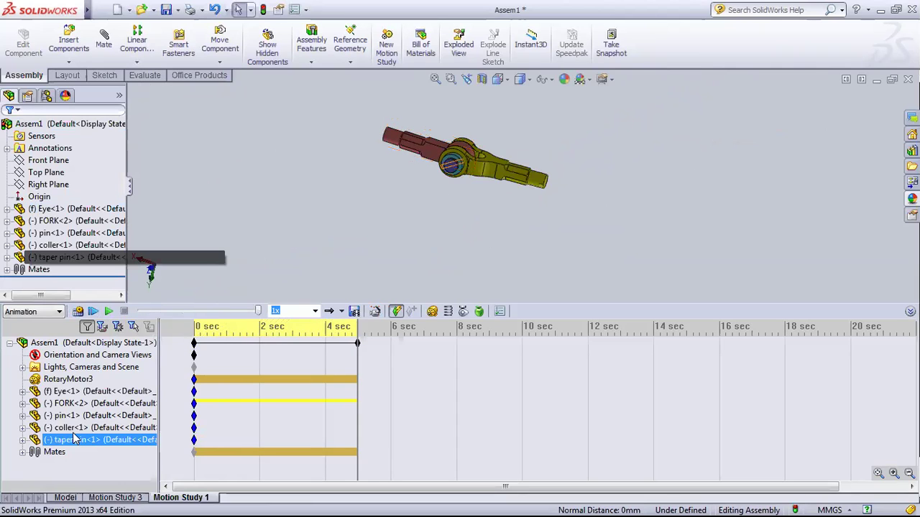
pyautogui.moveTo(65, 390); pyautogui.dragTo(67, 380)
# Step: Raise RotaryMotor3's oscillation displacement from 90deg to 180deg and recalculate the study
pyautogui.rightClick(67, 381)
pyautogui.click(94, 392)
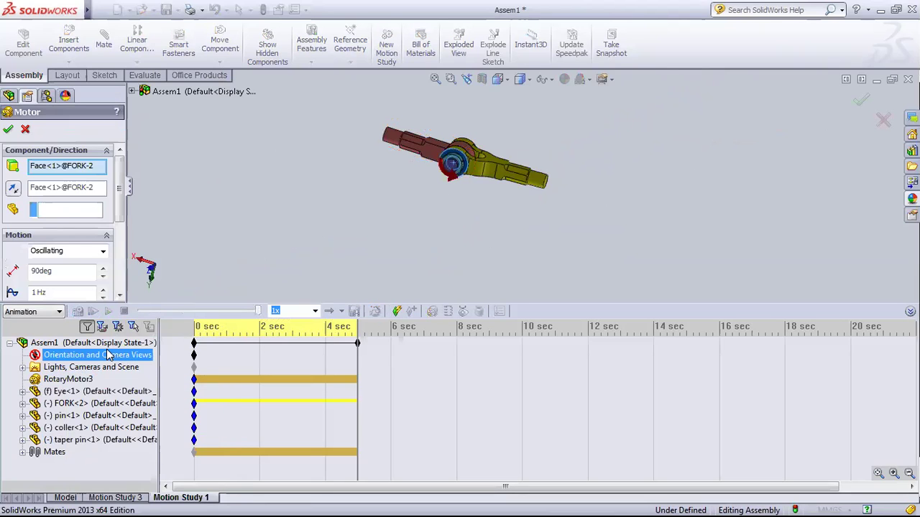
pyautogui.scroll(-5, 120, 234)
pyautogui.scroll(-1, 45, 171)
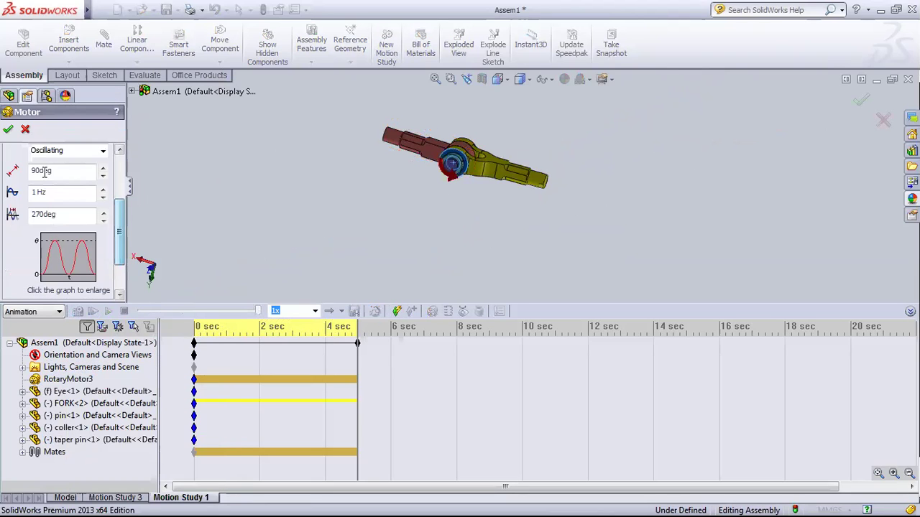
pyautogui.click(41, 170)
pyautogui.hotkey('shift', 'Home')
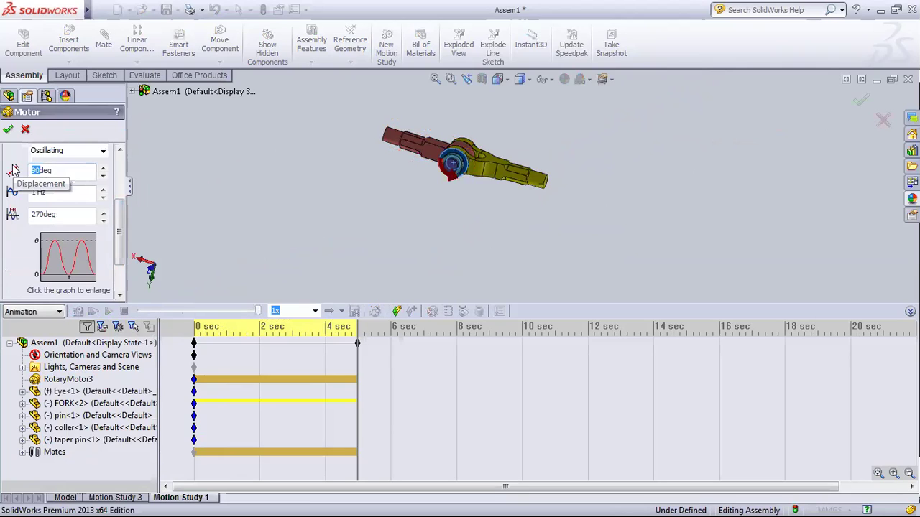
pyautogui.write('180')
pyautogui.click(8, 130)
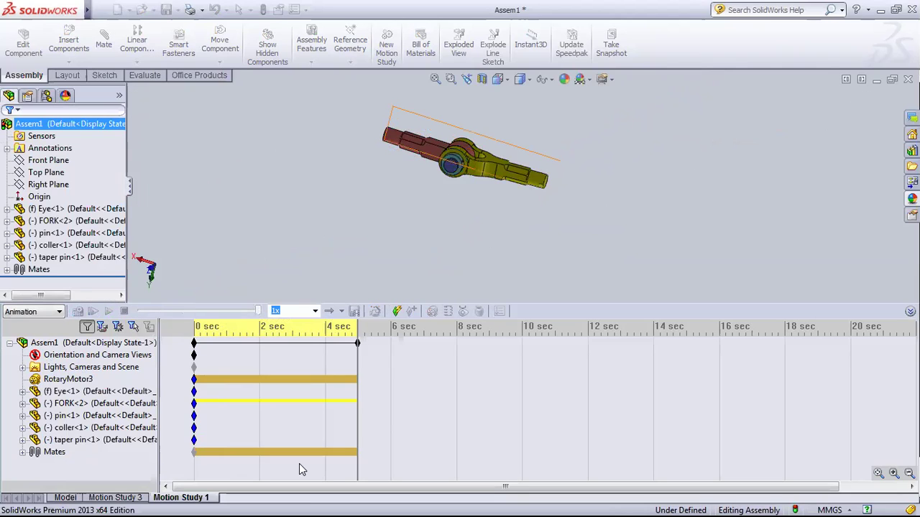
pyautogui.click(75, 311)
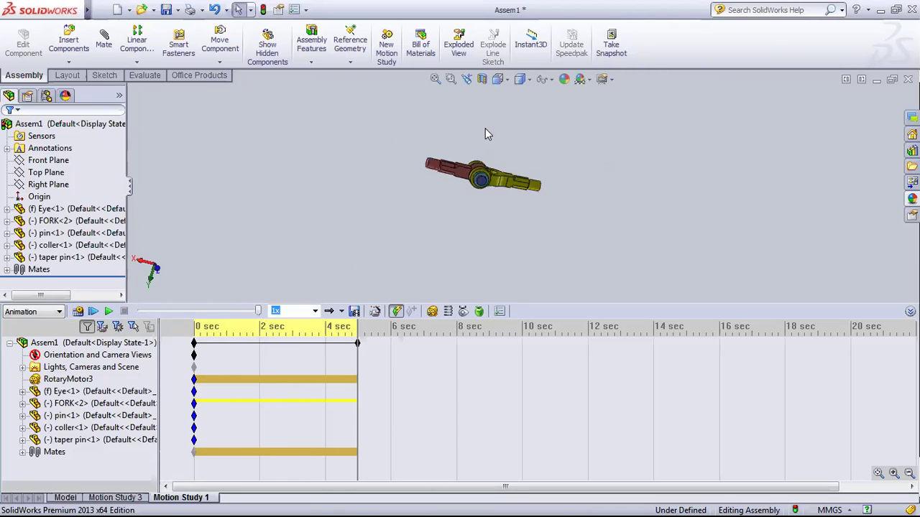
pyautogui.scroll(-2, 530, 236)
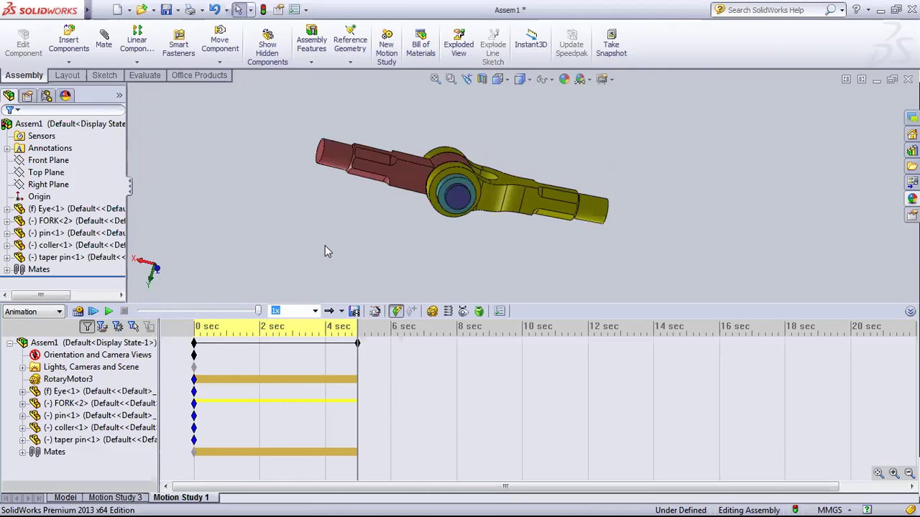
# Step: Save the animation as aseembly1, Microsoft AVI format, in the 29.05.2020 folder
pyautogui.click(354, 313)
pyautogui.click(352, 311)
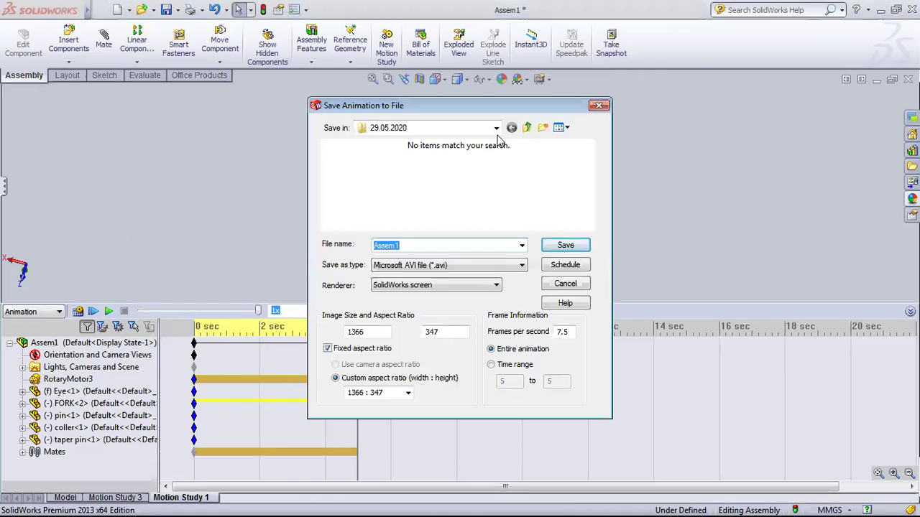
pyautogui.click(496, 128)
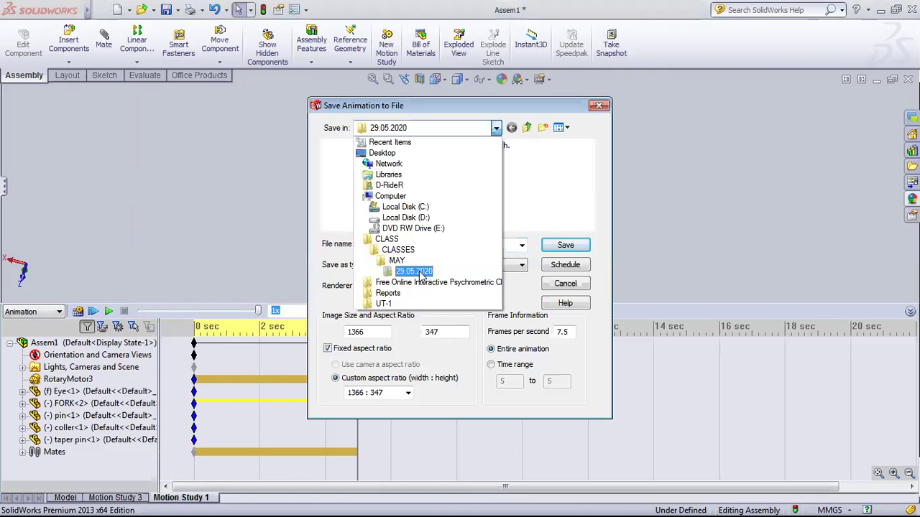
pyautogui.click(417, 272)
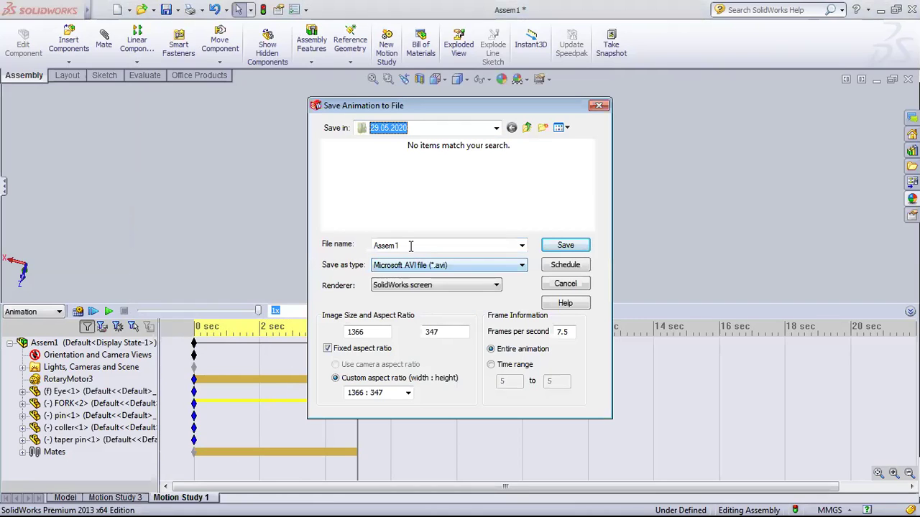
pyautogui.doubleClick(410, 246)
pyautogui.write('as')
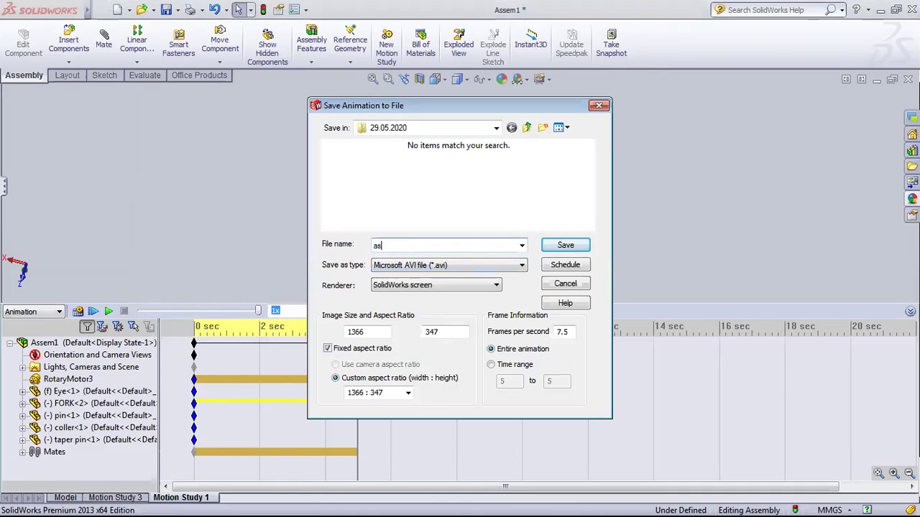
pyautogui.write('eembly')
pyautogui.write('1')
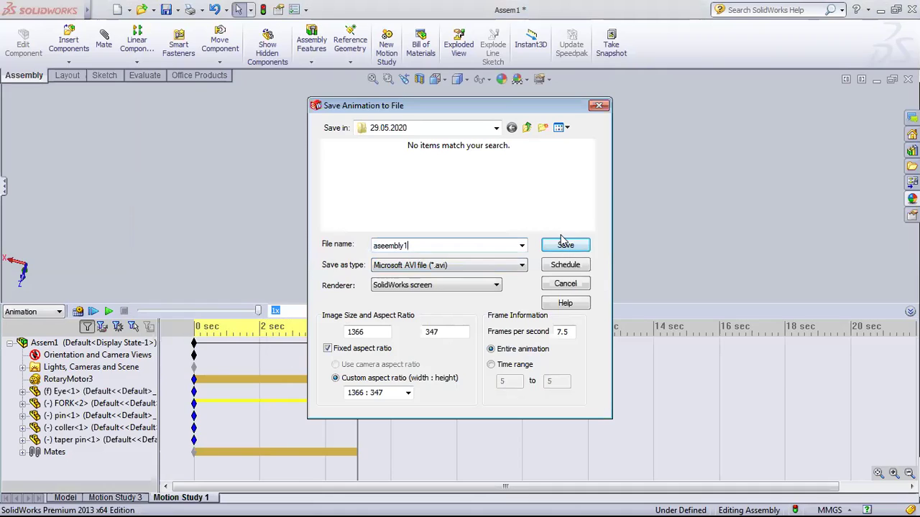
pyautogui.click(484, 265)
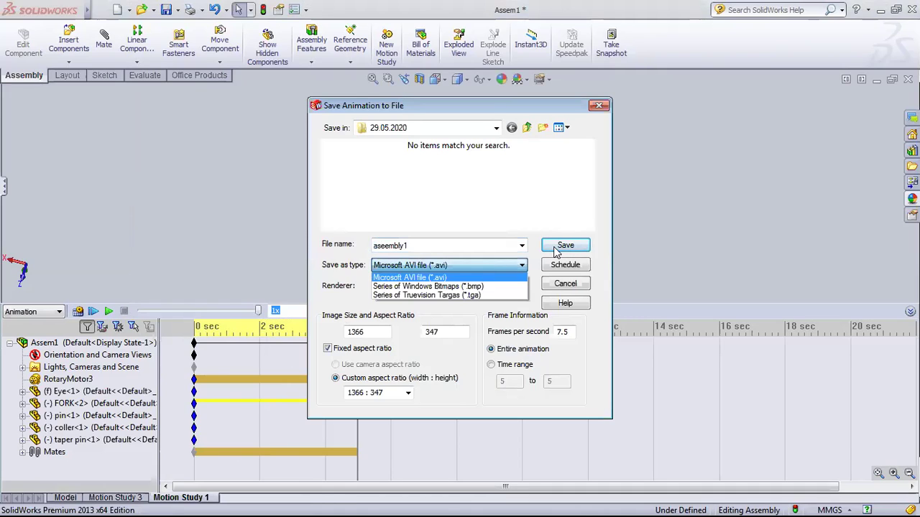
pyautogui.click(561, 247)
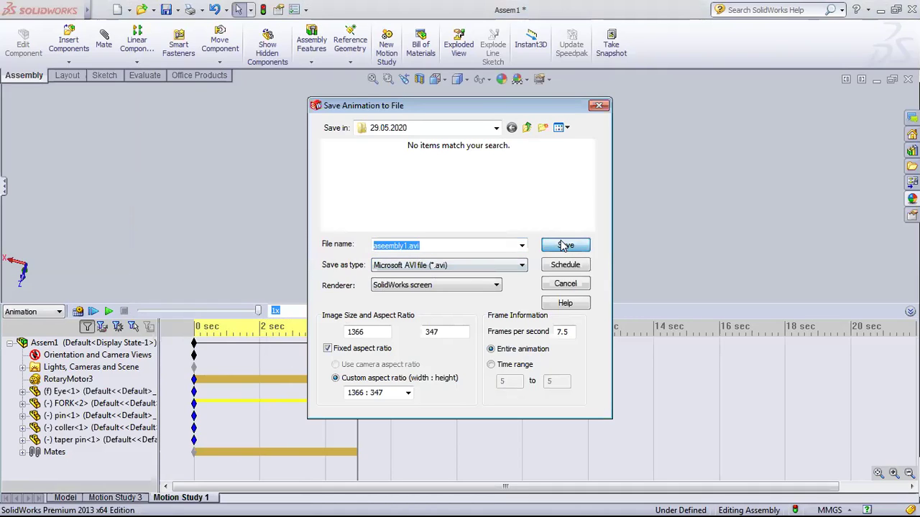
pyautogui.click(562, 248)
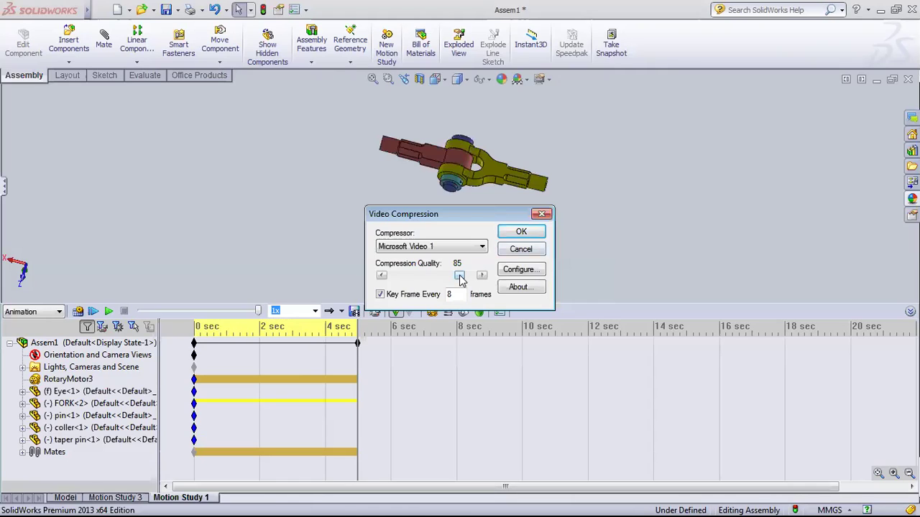
# Step: Set video compression quality to 51 and let the study recalculate for recording
pyautogui.moveTo(460, 278)
pyautogui.mouseDown()
pyautogui.moveTo(415, 277)
pyautogui.moveTo(431, 276)
pyautogui.mouseUp()
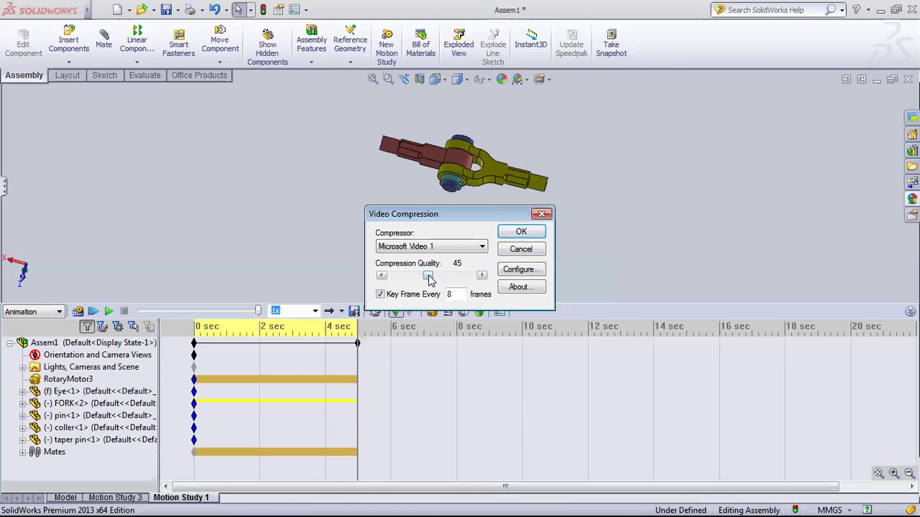
pyautogui.click(521, 233)
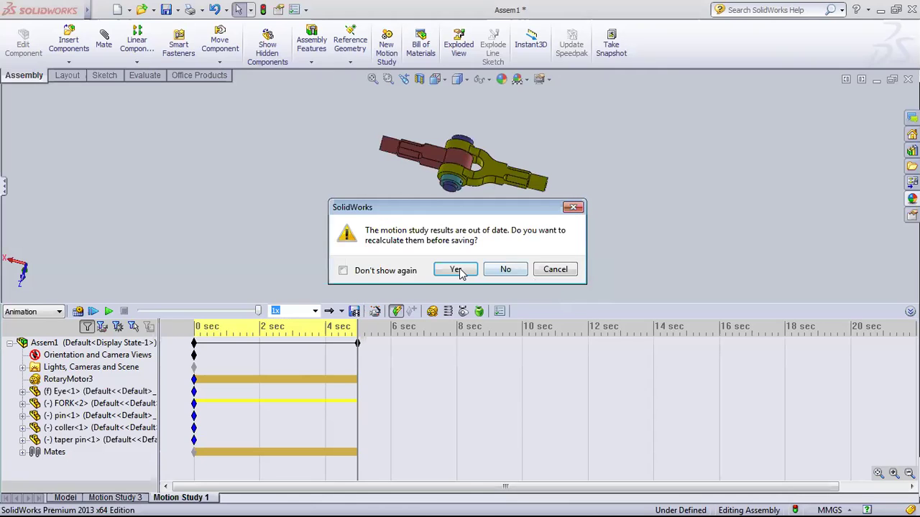
pyautogui.click(459, 269)
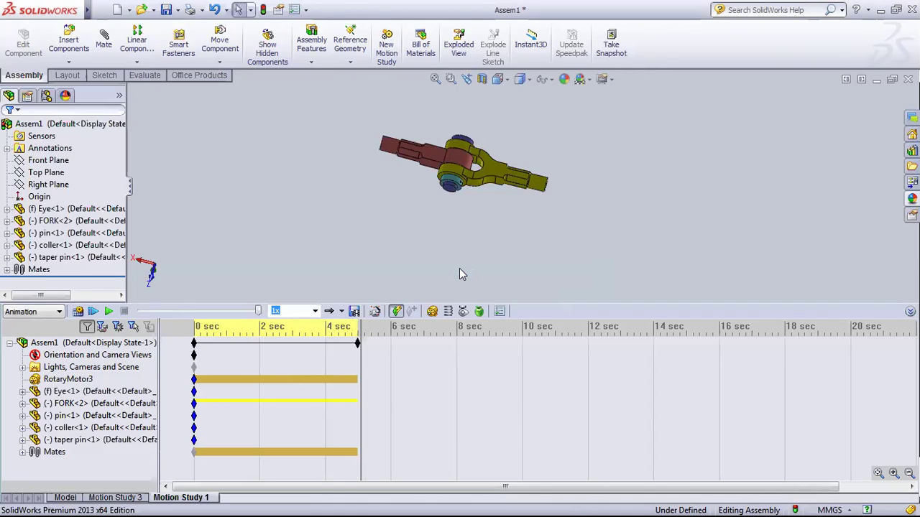
pyautogui.press('F2')
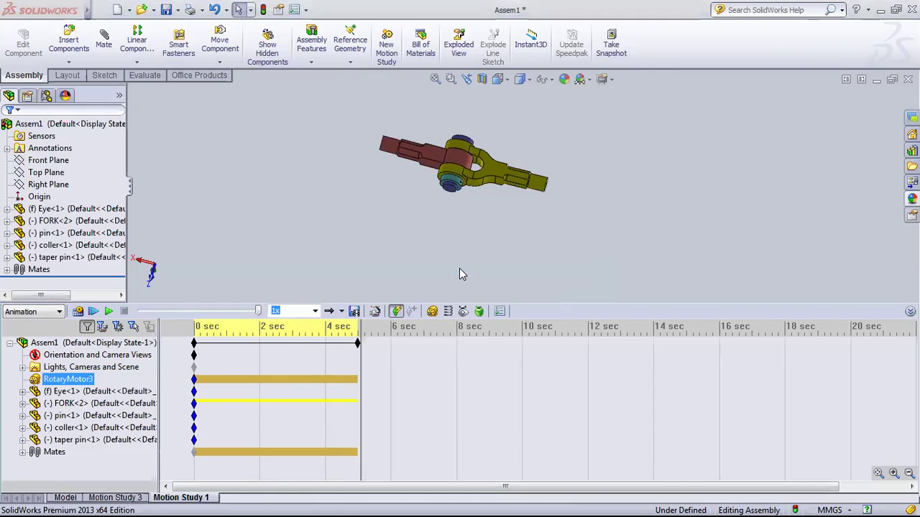
pyautogui.click(101, 428)
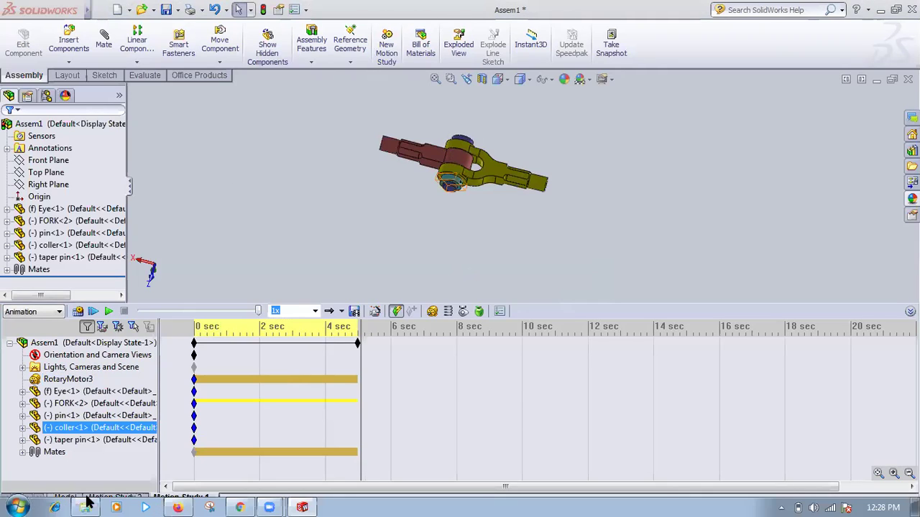
# Step: In Explorer, open the 29.05.2020 folder and open aseembly1 with VLC media player
pyautogui.click(87, 505)
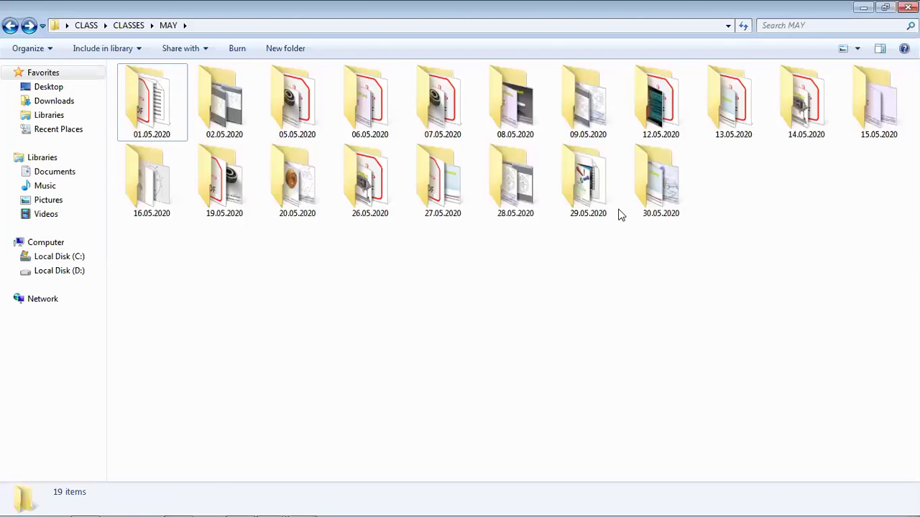
pyautogui.click(564, 207)
pyautogui.press('Return')
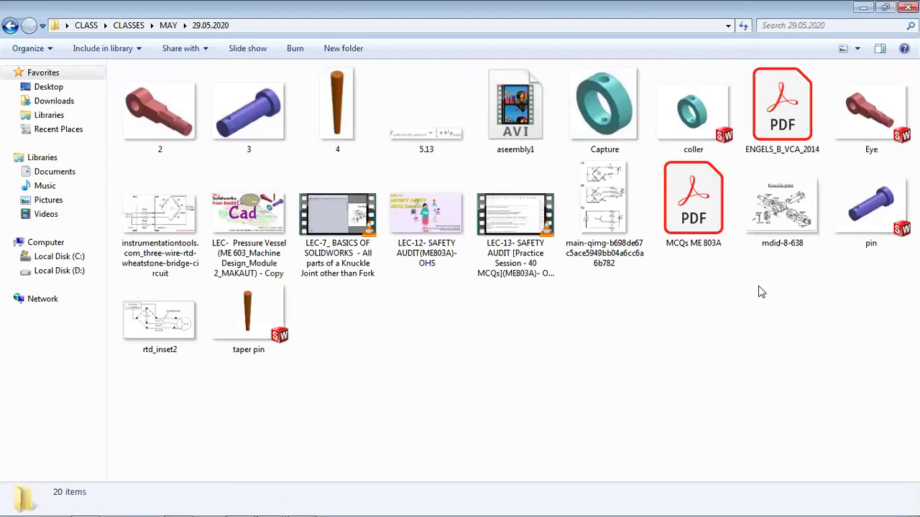
pyautogui.click(516, 136)
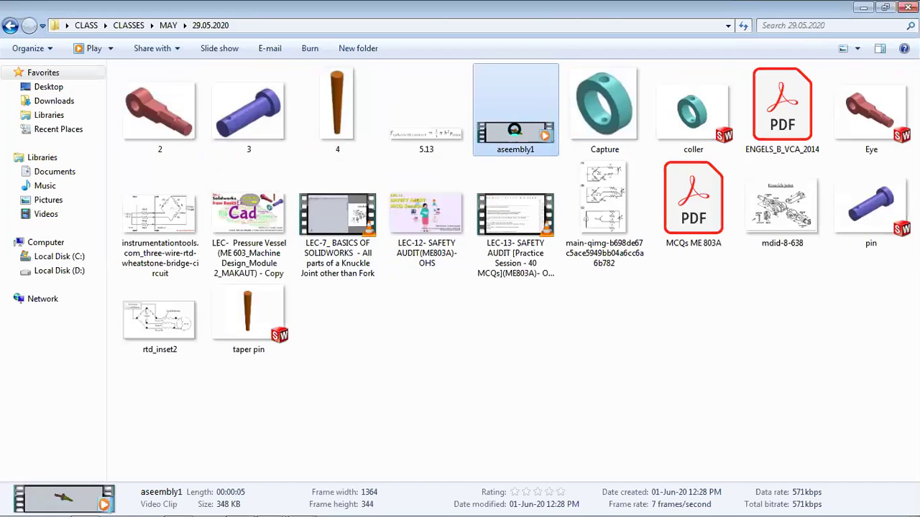
pyautogui.rightClick(516, 135)
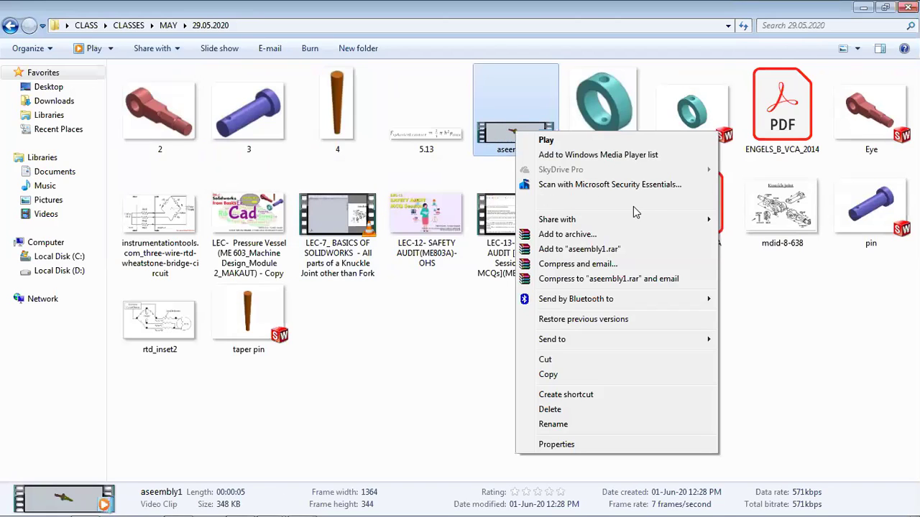
pyautogui.moveTo(557, 199)
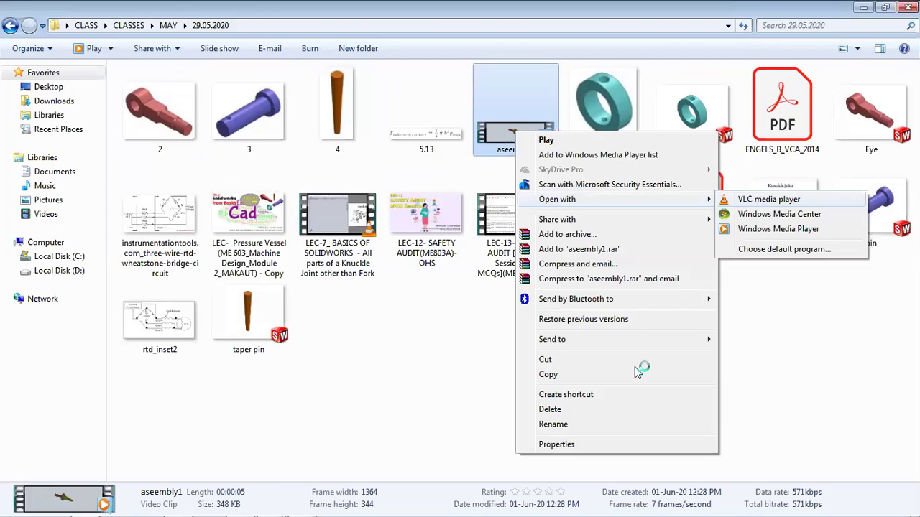
pyautogui.click(583, 399)
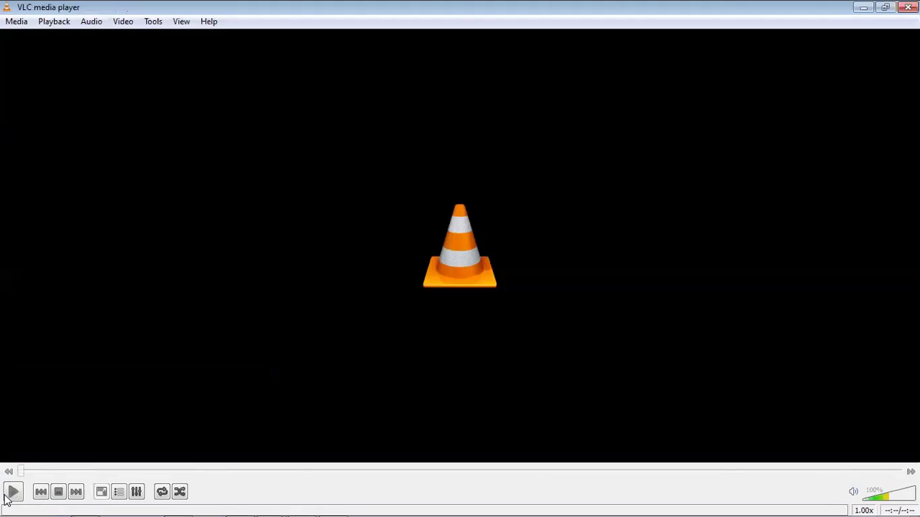
# Step: Replay aseembly1.avi in VLC, then return to the SolidWorks assembly
pyautogui.click(12, 493)
pyautogui.click(13, 493)
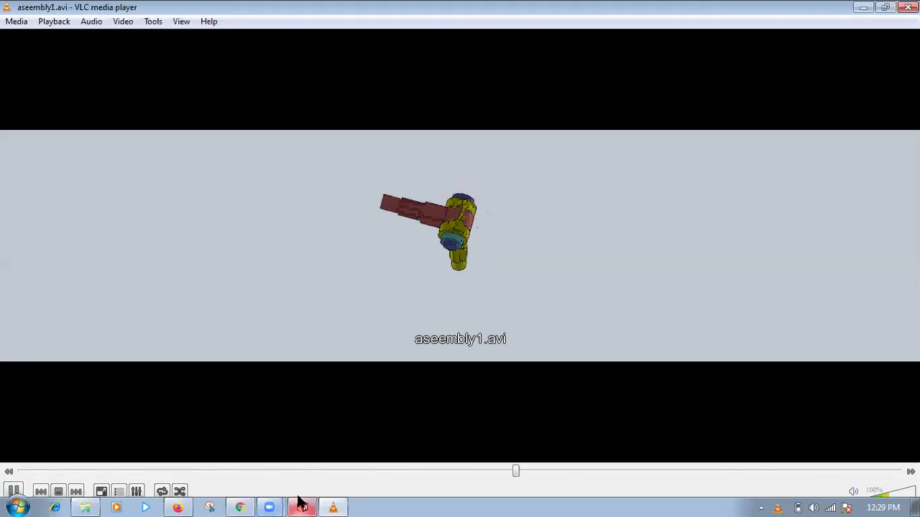
pyautogui.click(302, 508)
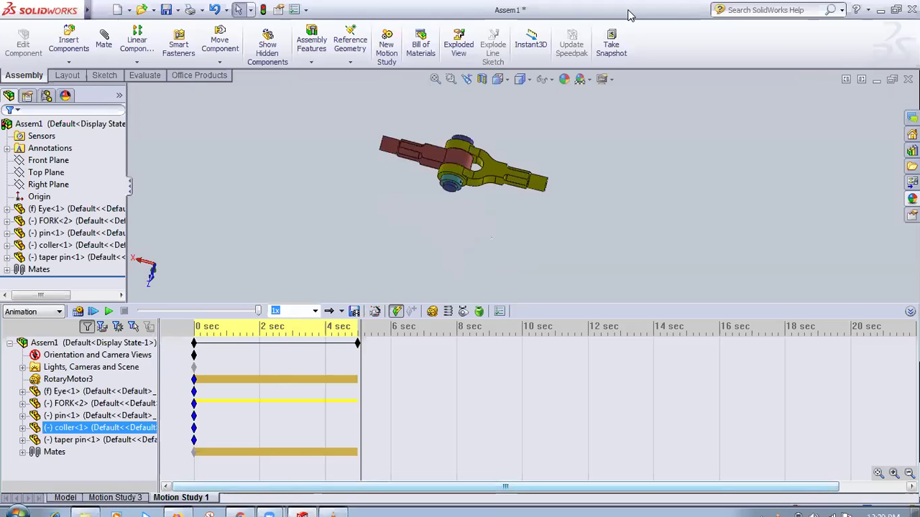